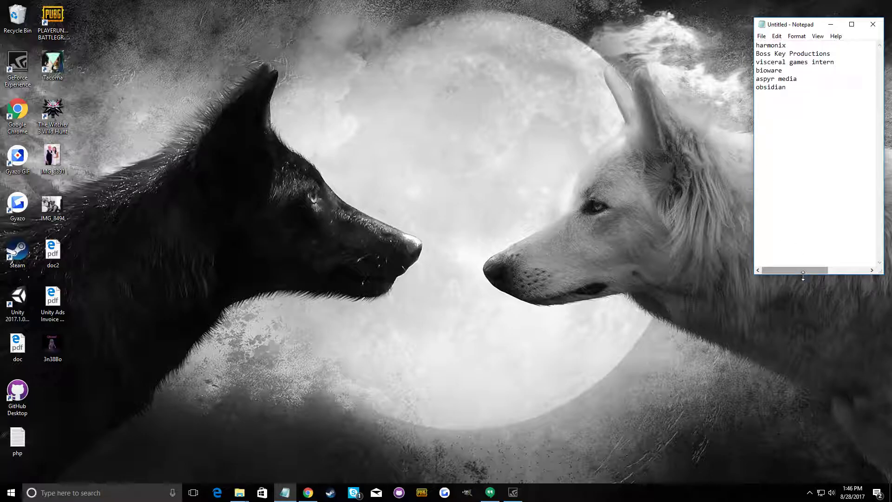
Stretch the Notepad window to the full screen height and look over the list of game studios
left_click_drag(792, 274, 785, 497)
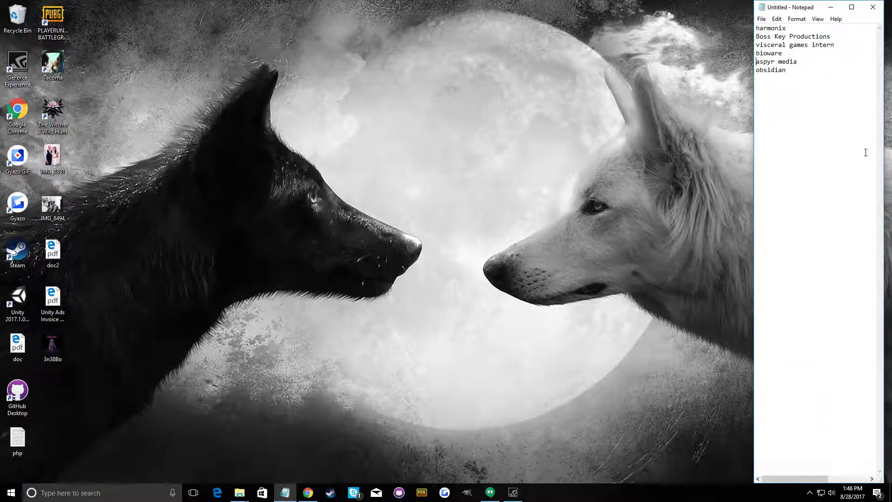
left_click_drag(816, 85, 751, 19)
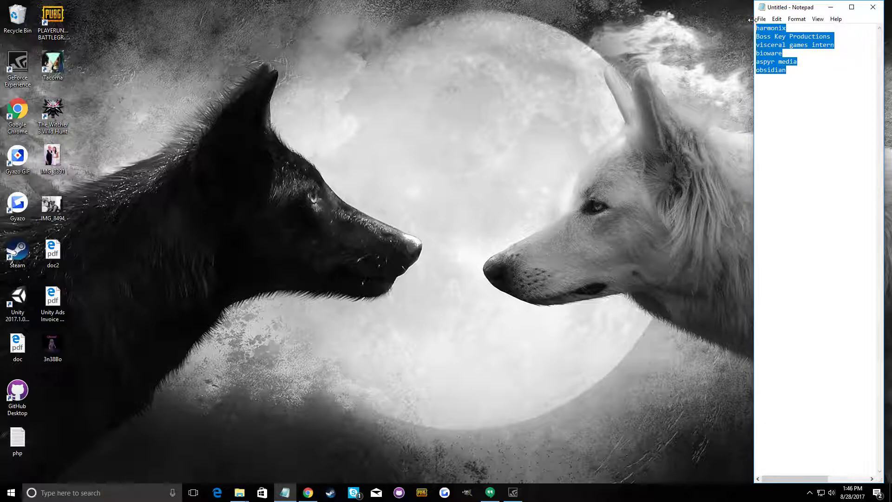
left_click(803, 94)
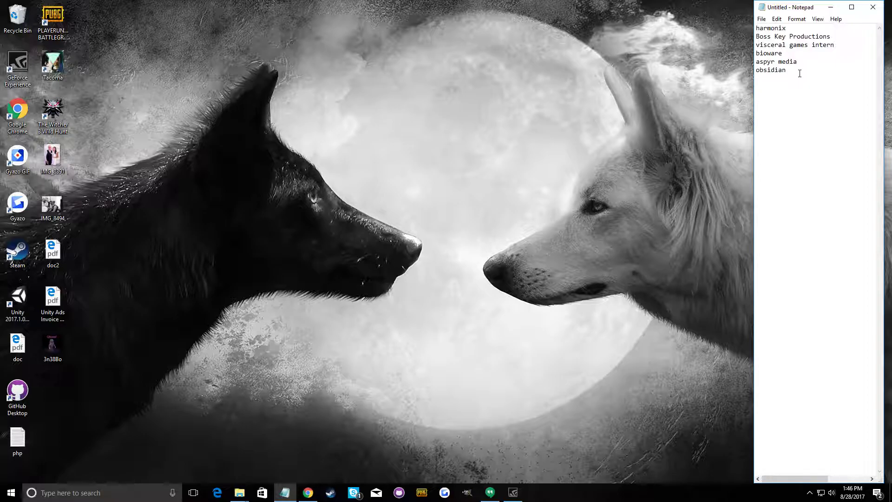
left_click_drag(799, 73, 748, 32)
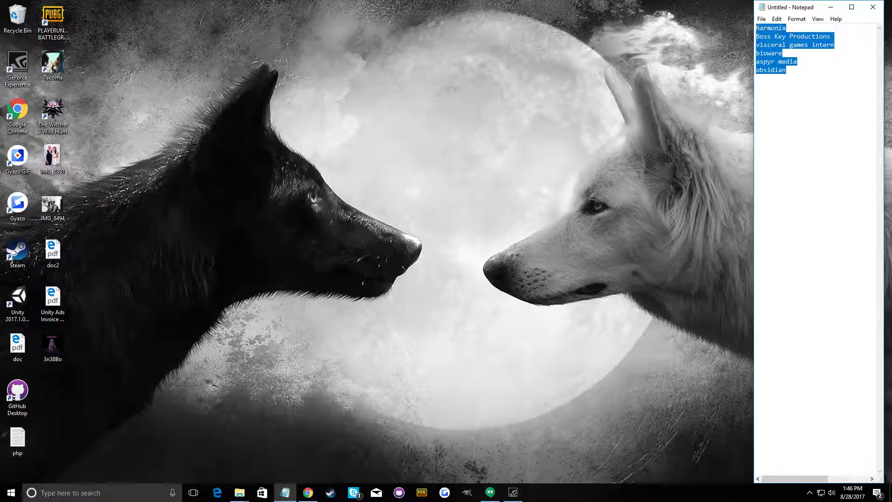
left_click(802, 76)
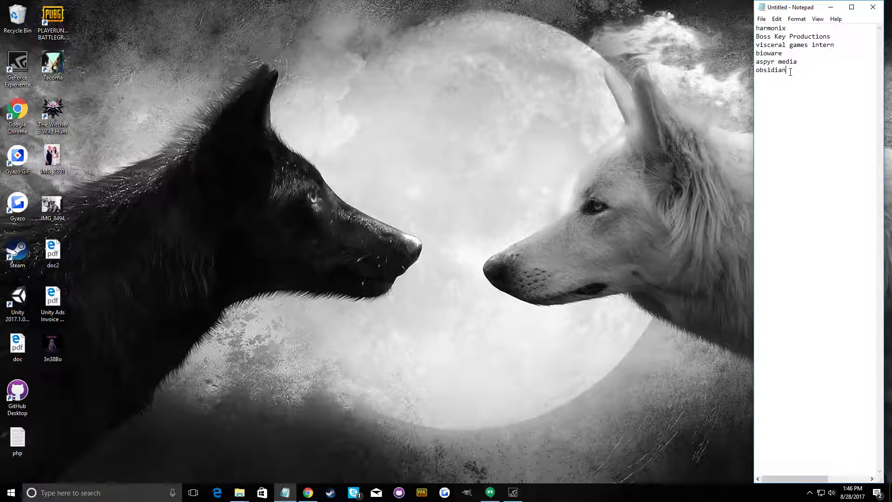
left_click_drag(790, 73, 755, 26)
left_click(786, 33)
left_click_drag(843, 37, 750, 39)
left_click(786, 70)
Select "harmonix" in the studio list and open a new, maximized Chrome window
left_click_drag(787, 29, 755, 27)
right_click(308, 493)
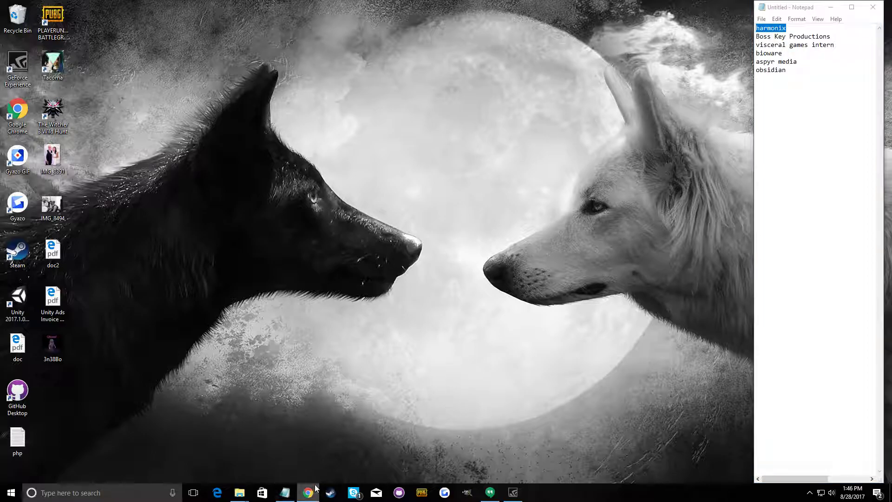
left_click(302, 440)
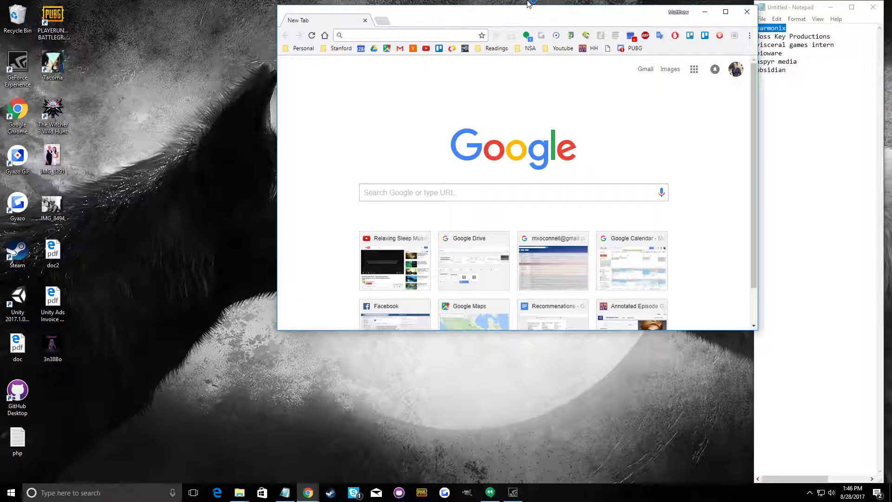
double_click(439, 19)
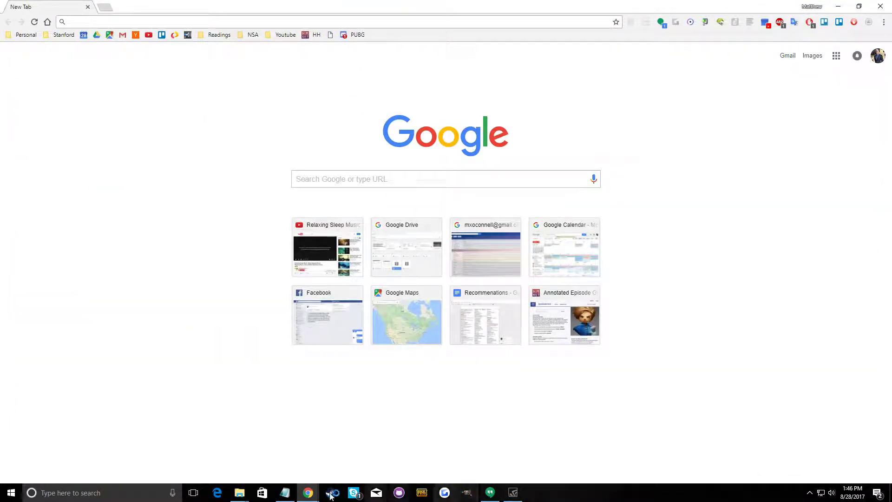
Copy "harmonix" from the Notepad list and search Google for it in Chrome
left_click(285, 493)
right_click(763, 28)
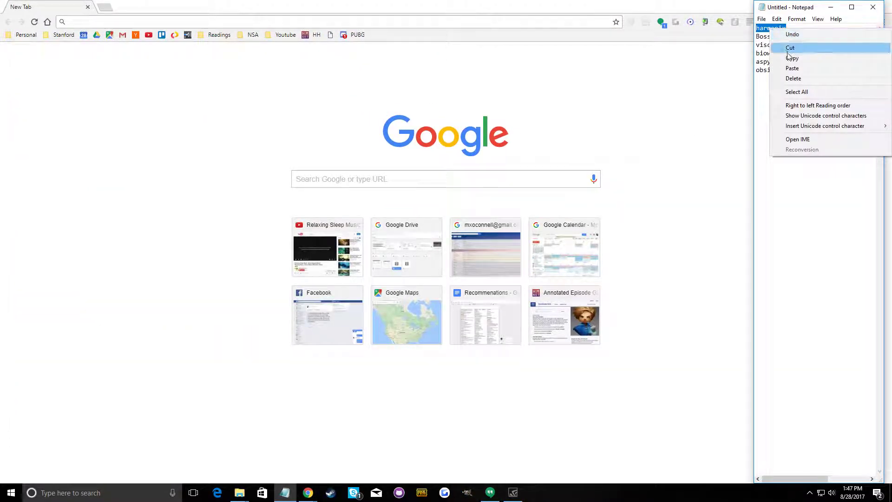
left_click(788, 58)
left_click(540, 197)
right_click(534, 179)
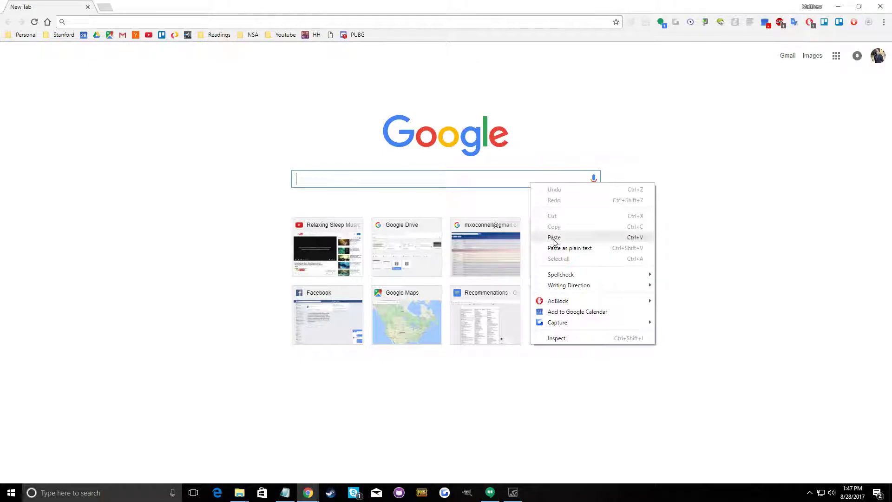
left_click(555, 236)
key("Return")
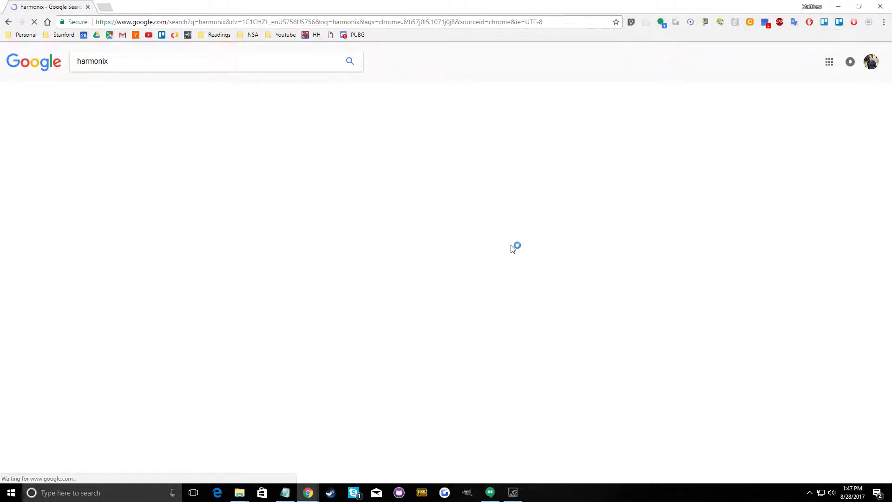
Refine the Google search to "harmonix intern" and open the "Harmonix Music Systems: Intern" result
left_click(203, 64)
type("intern")
key("Return")
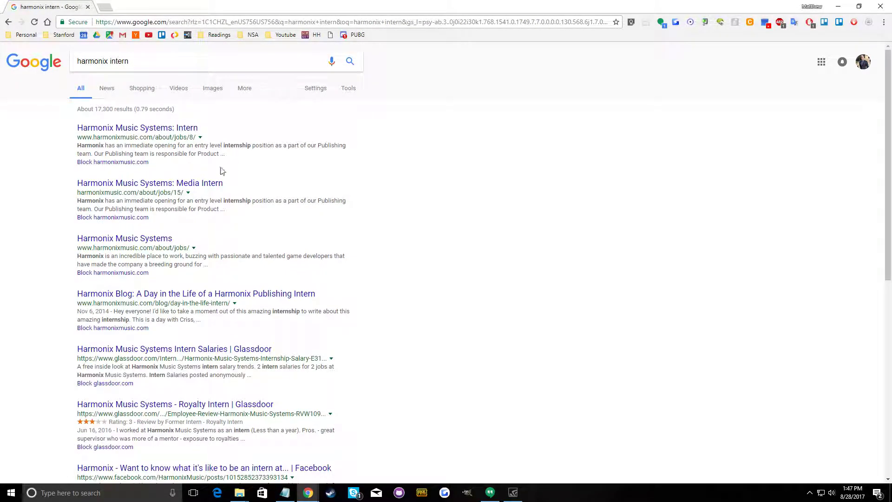
left_click(188, 128)
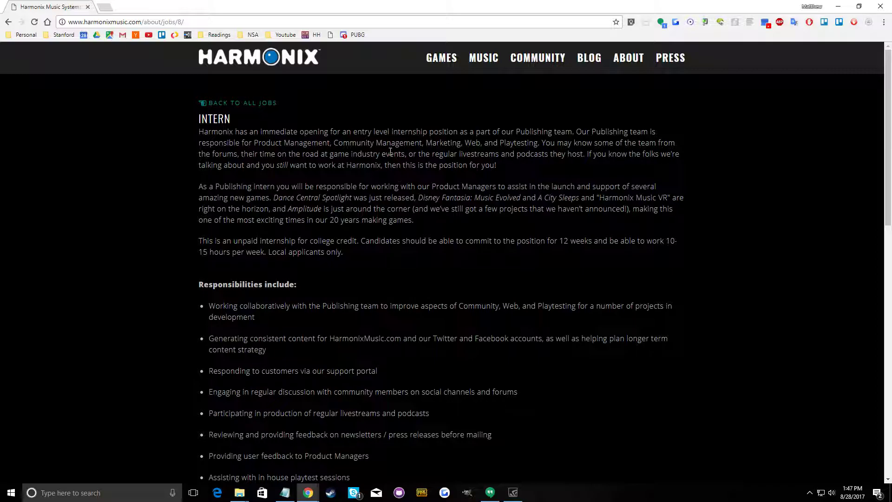
Examine the internship posting, highlighting the publishing team and product management mentions and reading on through the qualifications
left_click_drag(516, 130, 569, 130)
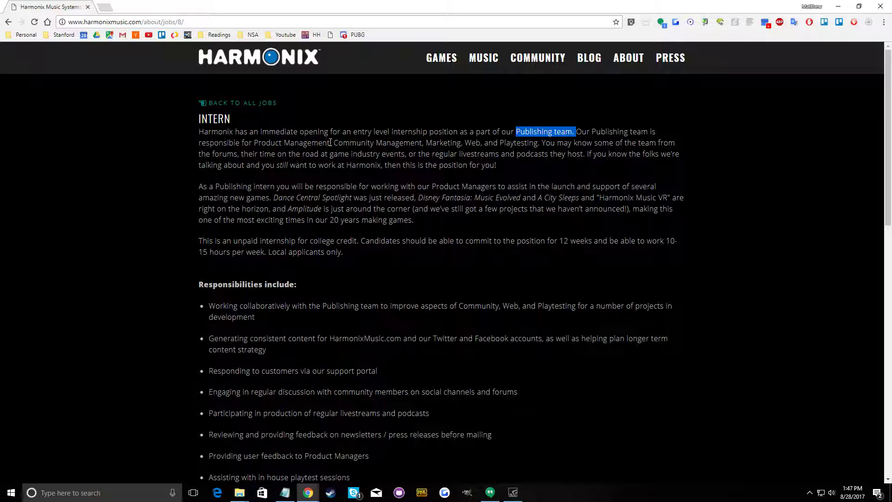
left_click_drag(330, 143, 255, 142)
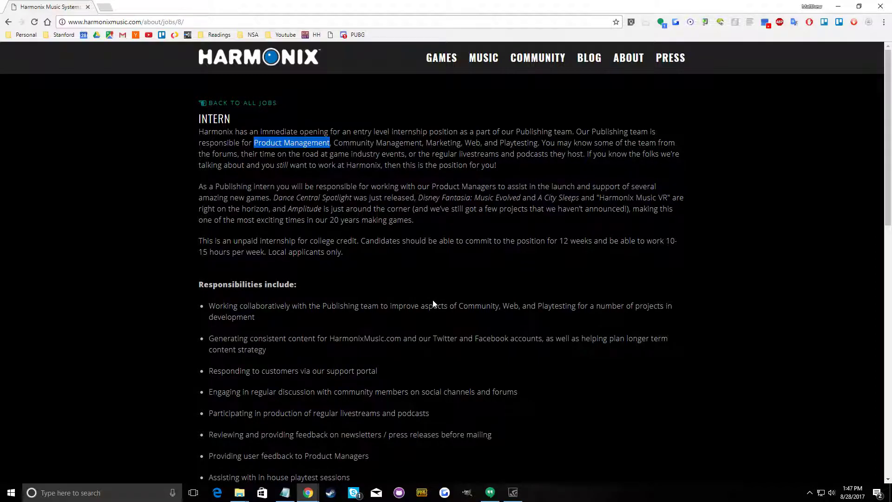
scroll(433, 302, "down", 5)
scroll(433, 301, "down", 9)
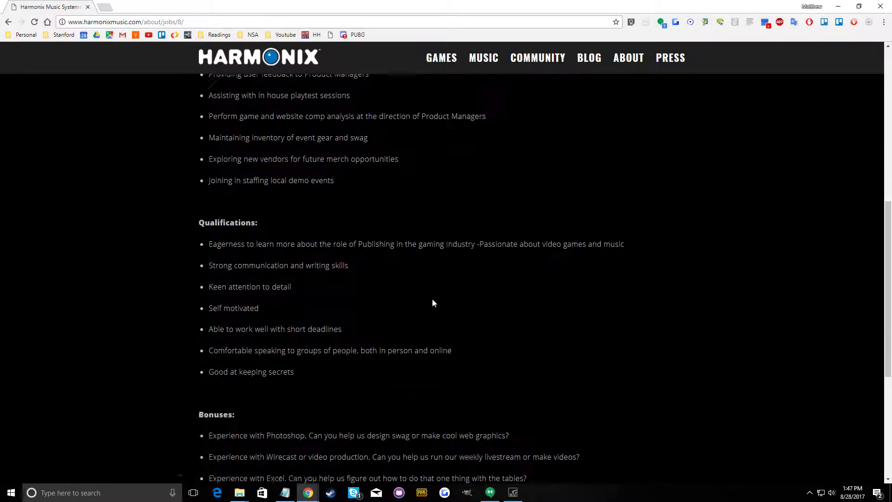
Open the posting's application e-mail link in a new tab, close the Mail app, and copy the e-mail address from the posting
right_click(474, 317)
left_click(499, 322)
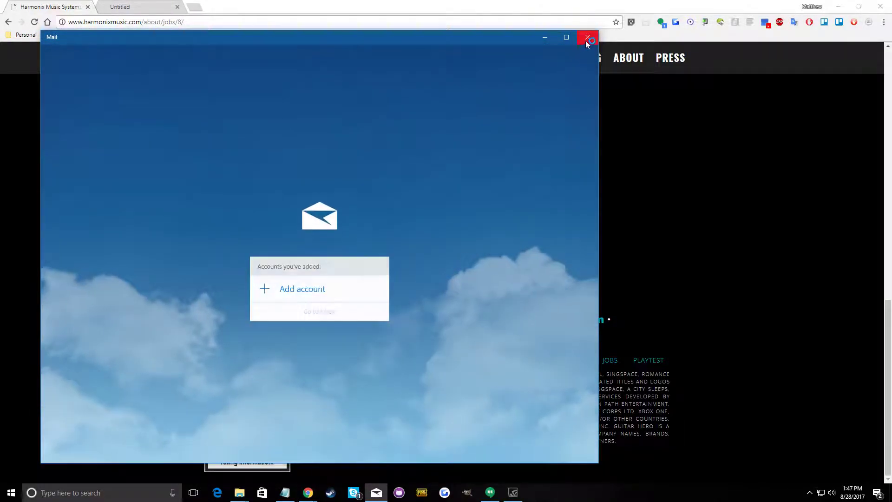
left_click(587, 37)
left_click_drag(607, 320, 460, 320)
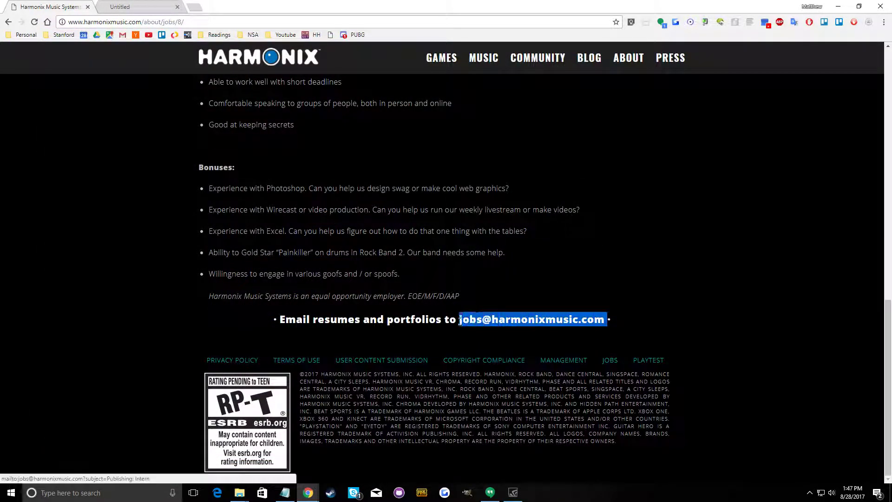
right_click(473, 322)
left_click(478, 206)
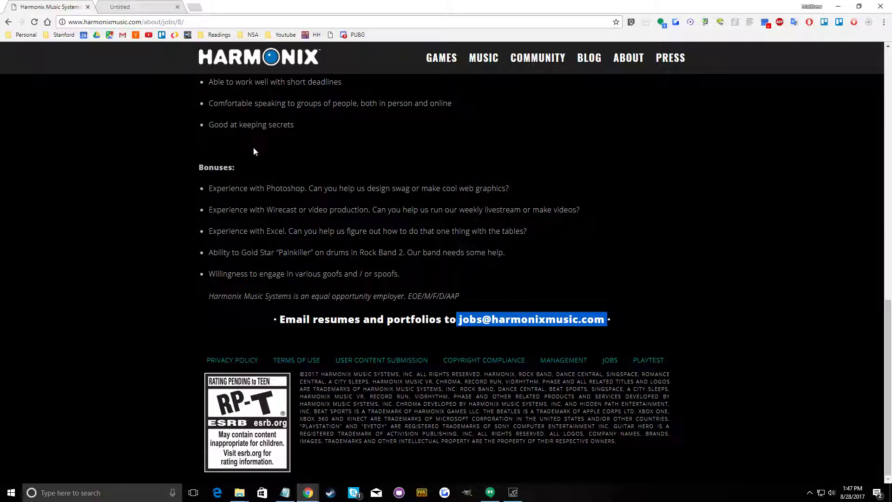
Search for "harmonix engineering" in the untitled tab
left_click(148, 6)
left_click(113, 23)
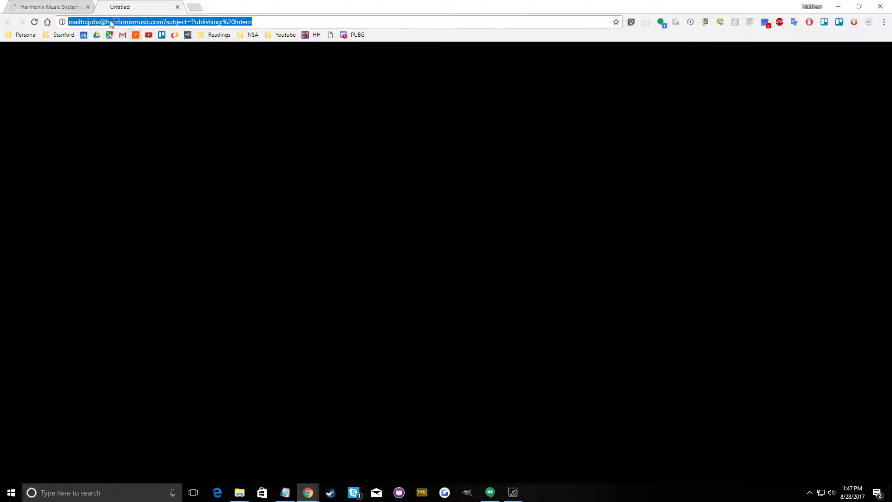
type("hatmo")
key("BackSpace")
key("BackSpace")
key("BackSpace")
type("rm")
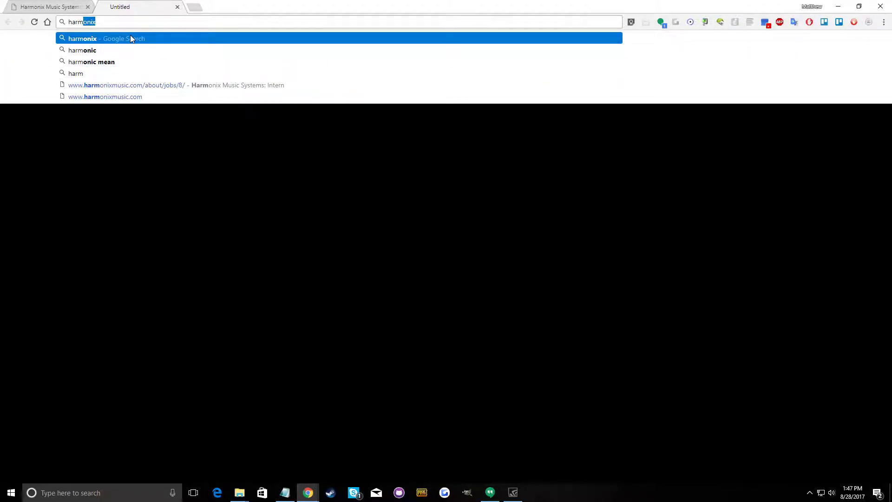
type("onix engine")
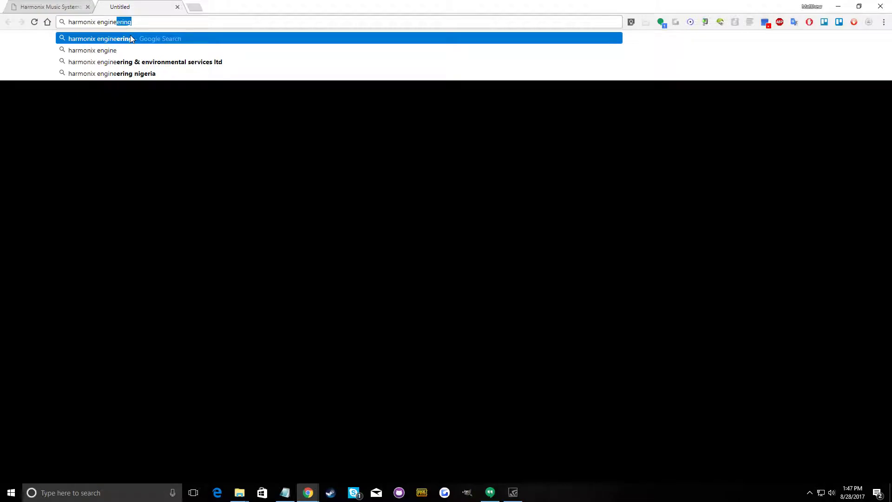
type("e")
key("Return")
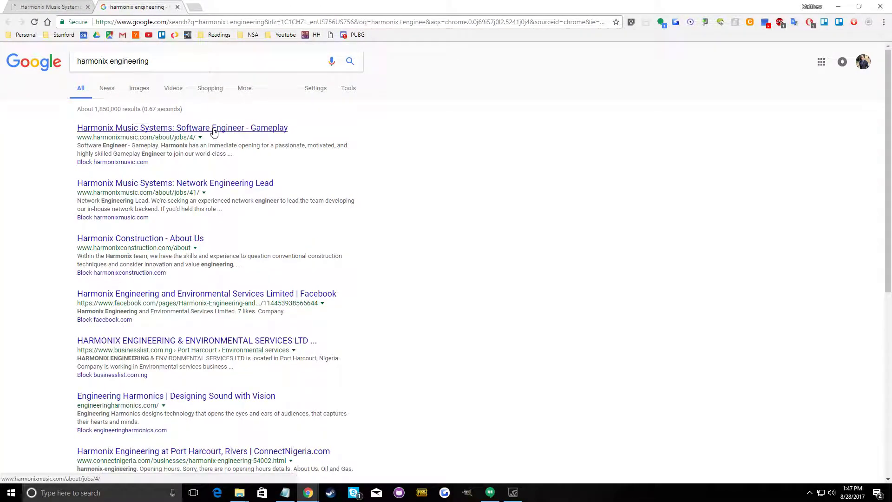
Refine the search to "harmonix engineering intern" and open the "Harmonix Music Systems: Intern" result
left_click(213, 65)
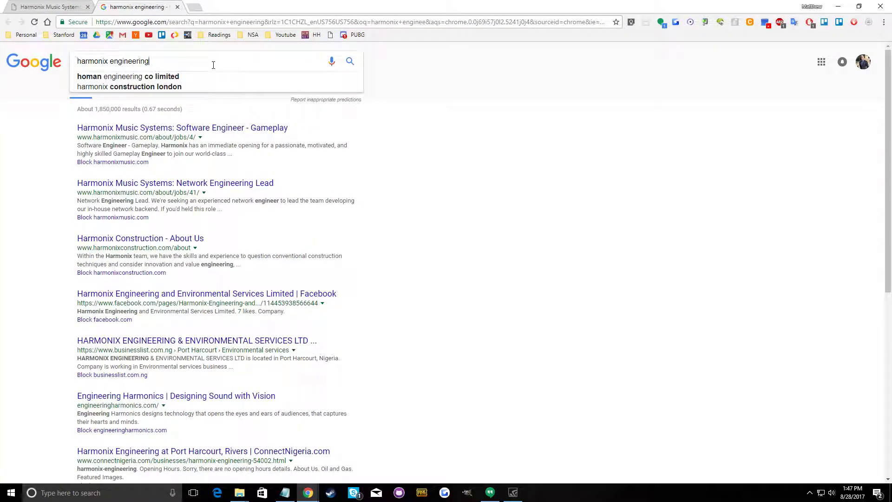
type("intern")
key("Return")
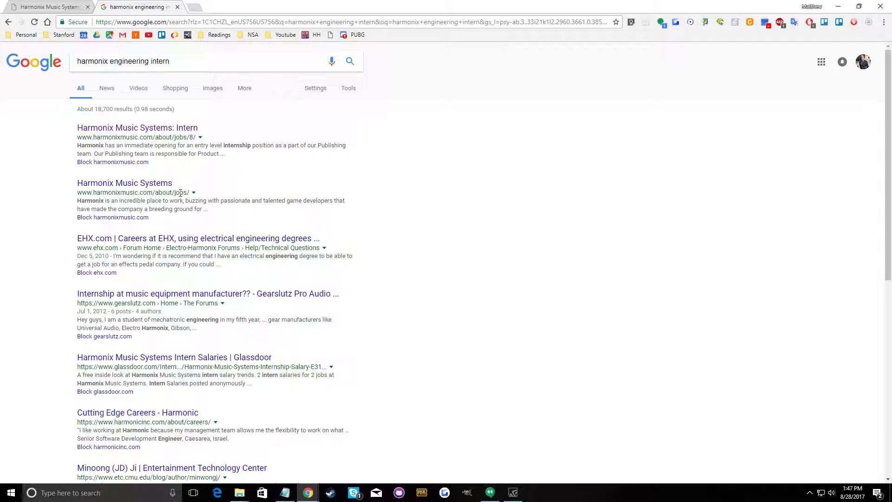
left_click(169, 128)
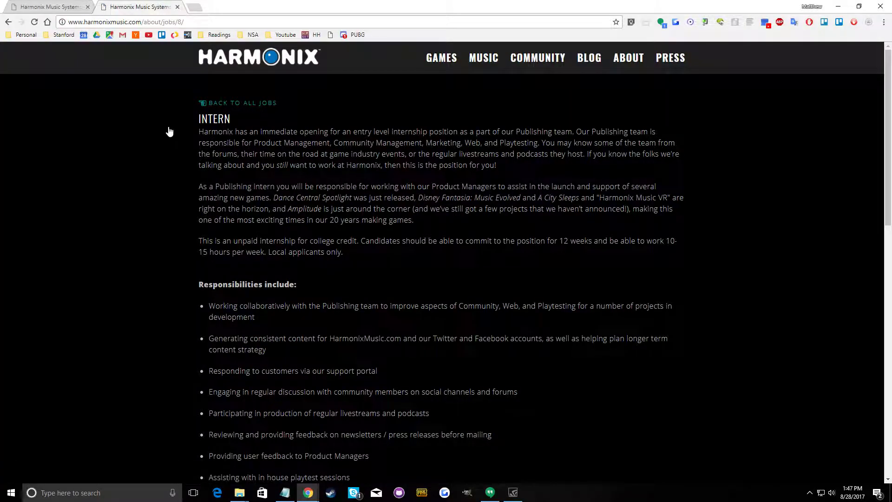
Look over the Harmonix home page and go back to the intern posting
left_click(241, 65)
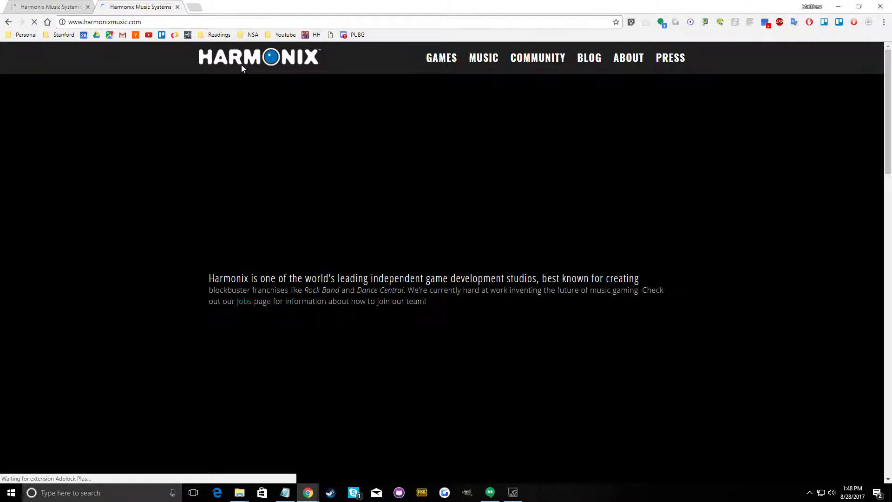
scroll(334, 203, "down", 4)
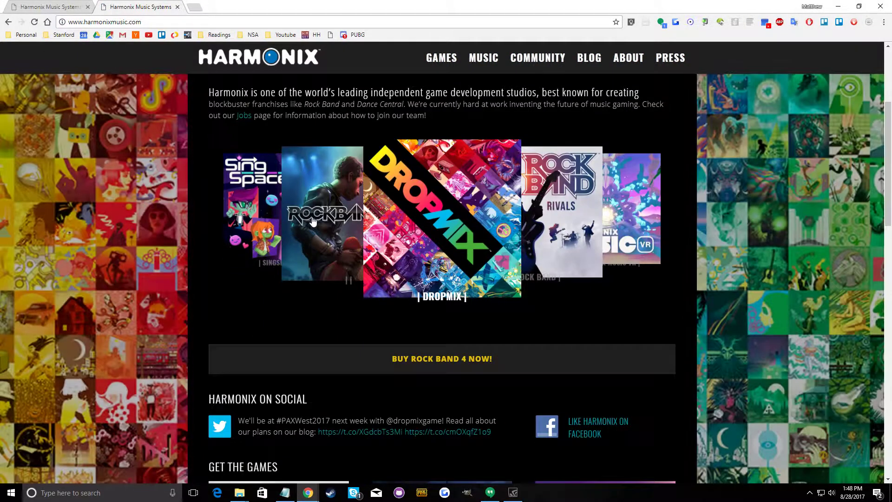
scroll(334, 203, "up", 4)
mouse_move(622, 56)
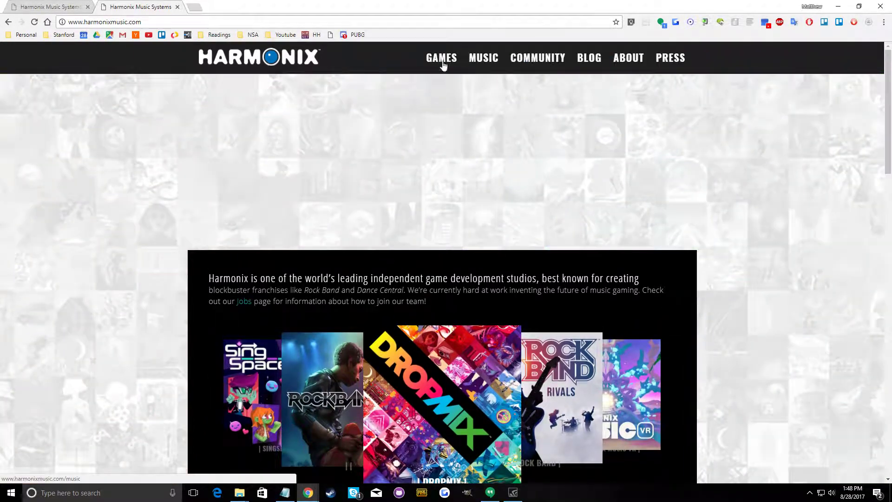
left_click(8, 21)
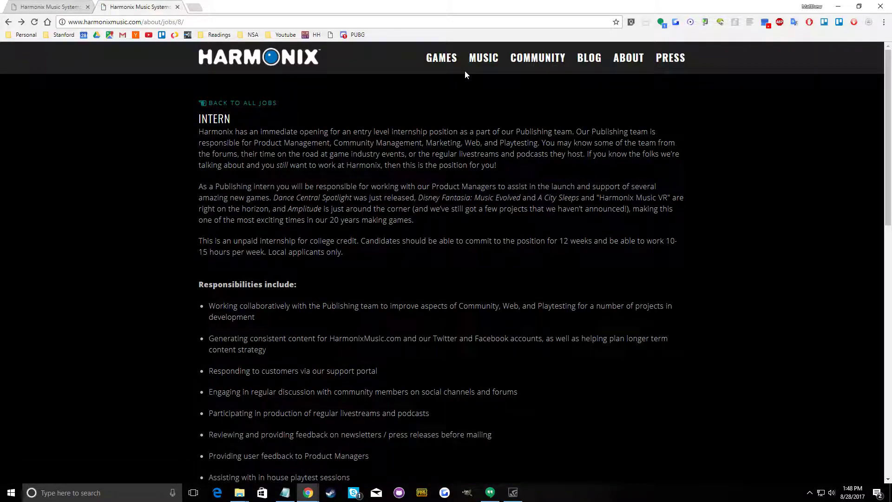
Open the Harmonix jobs page from the posting's footer links and examine its job listings
scroll(545, 98, "down", 14)
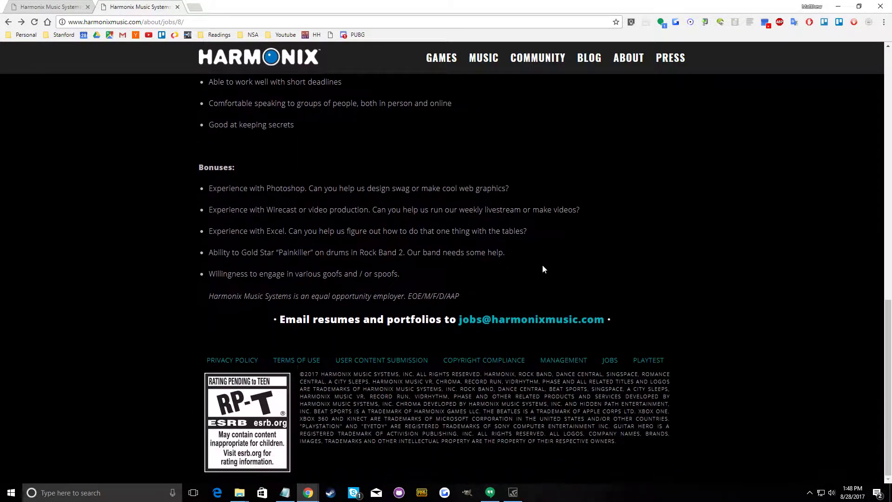
scroll(740, 352, "up", 13)
scroll(629, 264, "down", 12)
scroll(654, 285, "down", 1)
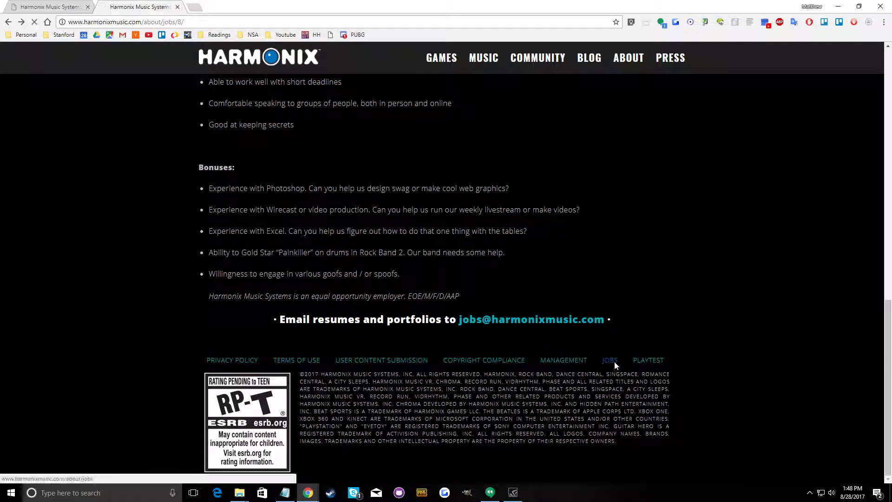
left_click(610, 362)
scroll(501, 339, "down", 3)
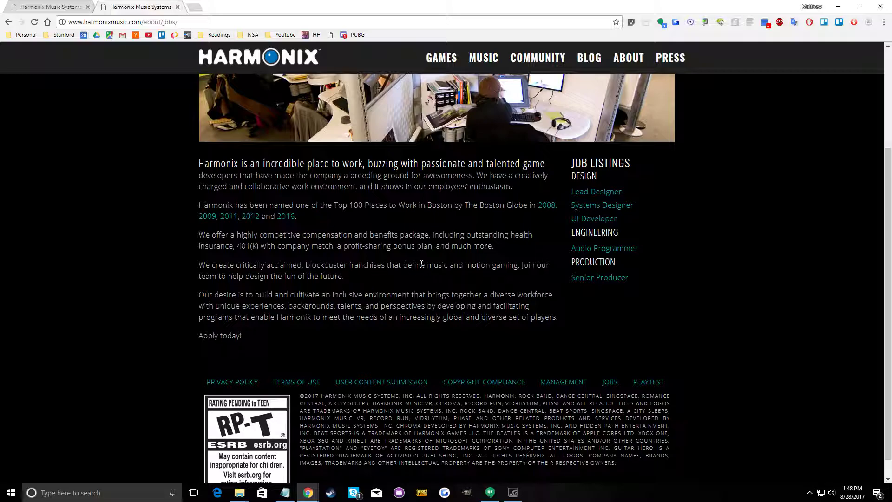
scroll(422, 265, "up", 3)
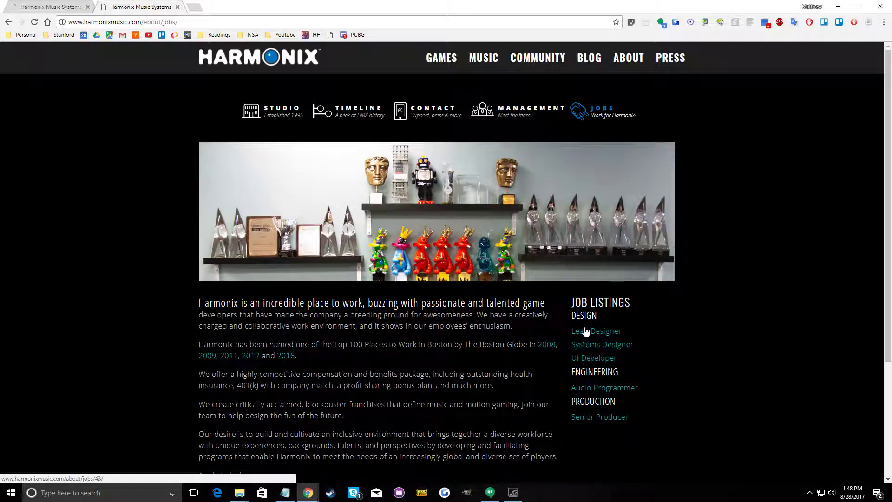
scroll(375, 316, "down", 3)
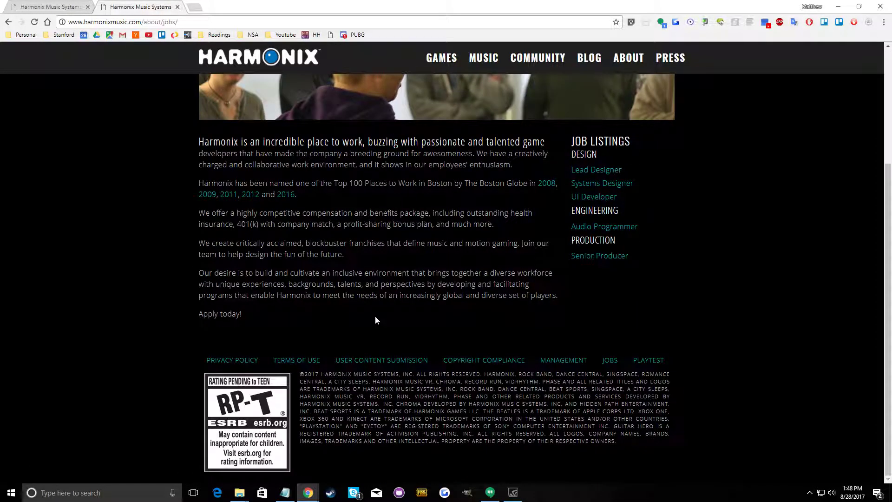
Open Harmonix's contact page and its general support portal to look for a way to reach the studio
scroll(395, 328, "up", 3)
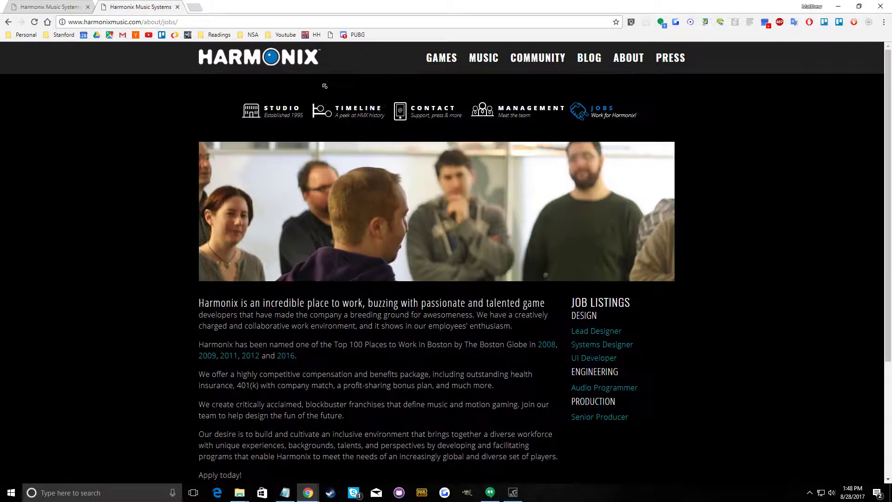
left_click(443, 115)
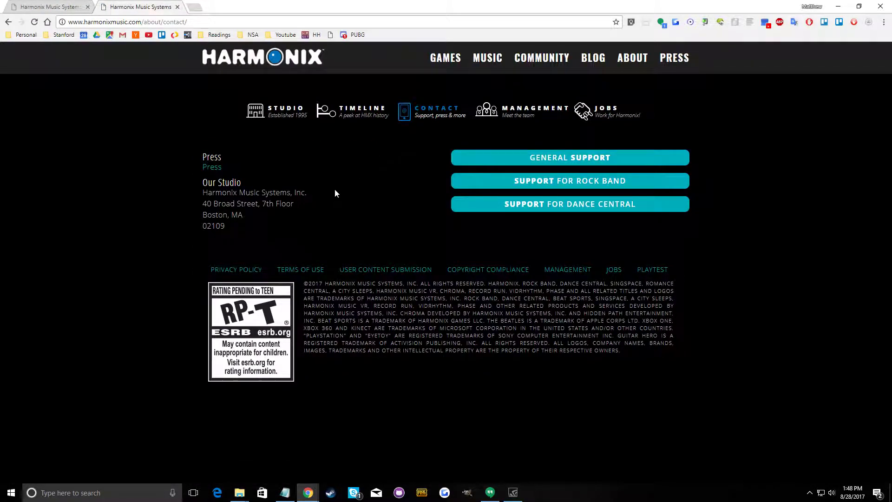
left_click(497, 164)
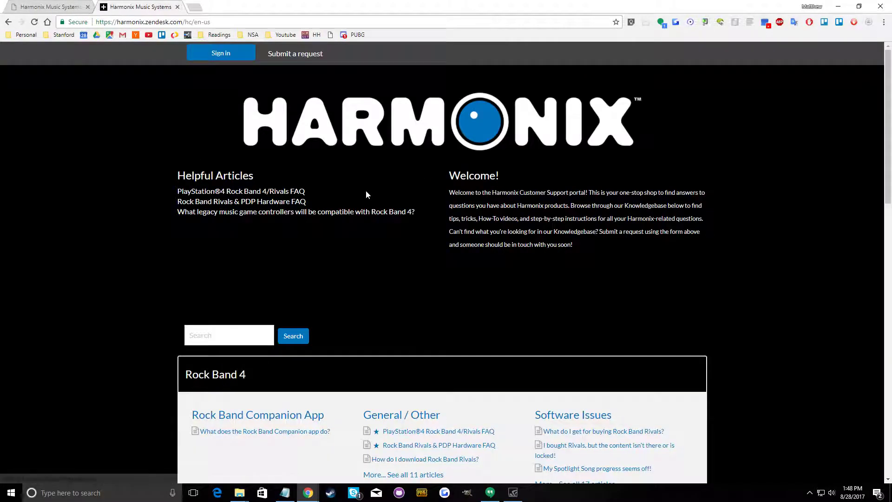
Go to LinkedIn and search for "harmonix"
left_click(228, 21)
type("linkedin.com")
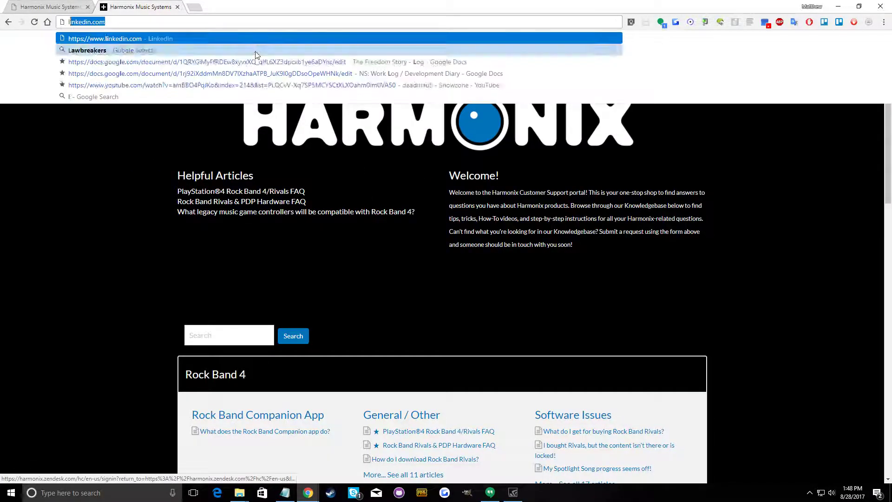
key("Return")
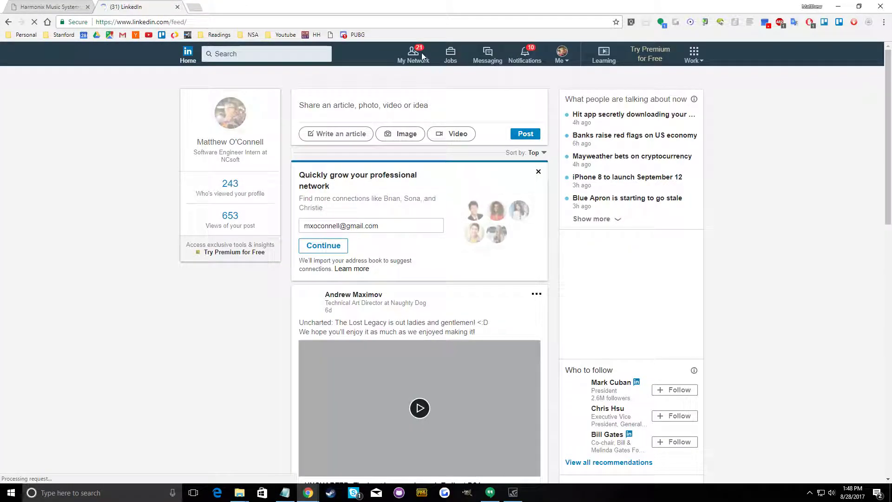
left_click(277, 54)
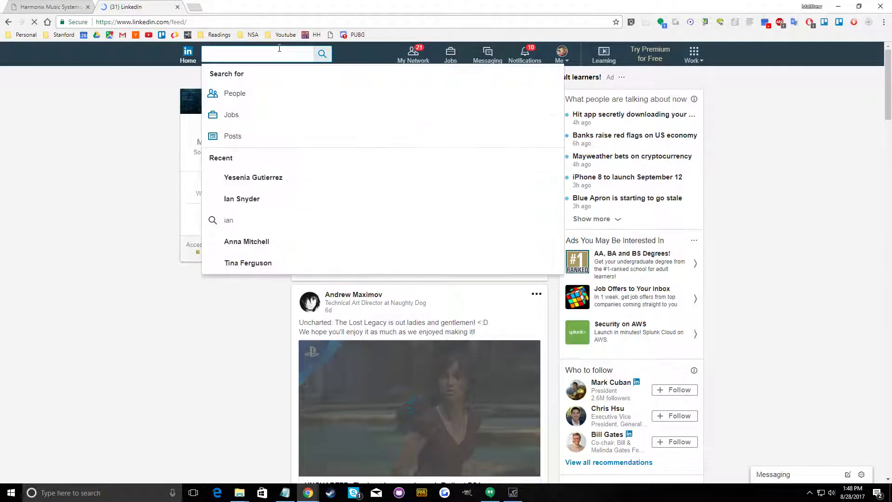
type("harmoci")
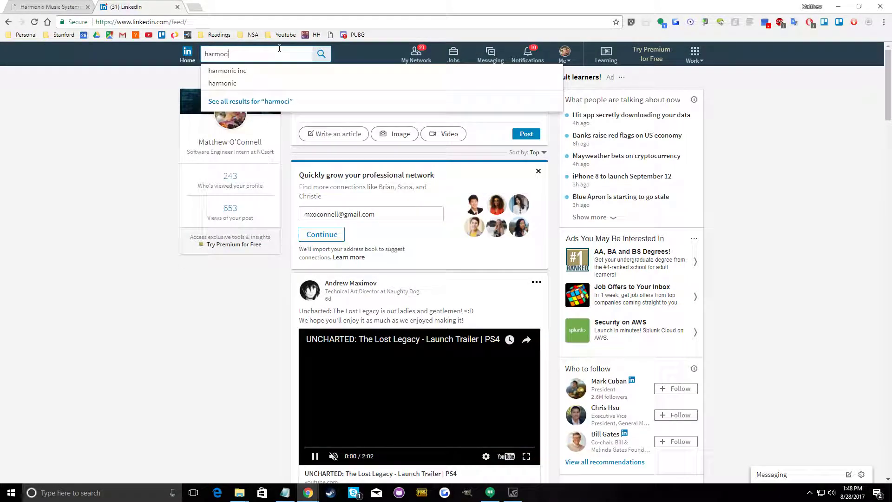
key("BackSpace")
type("nix")
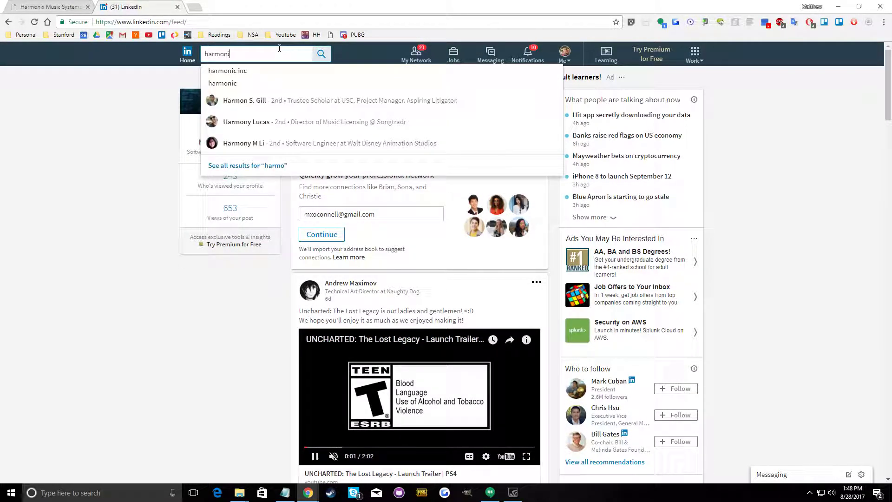
key("Return")
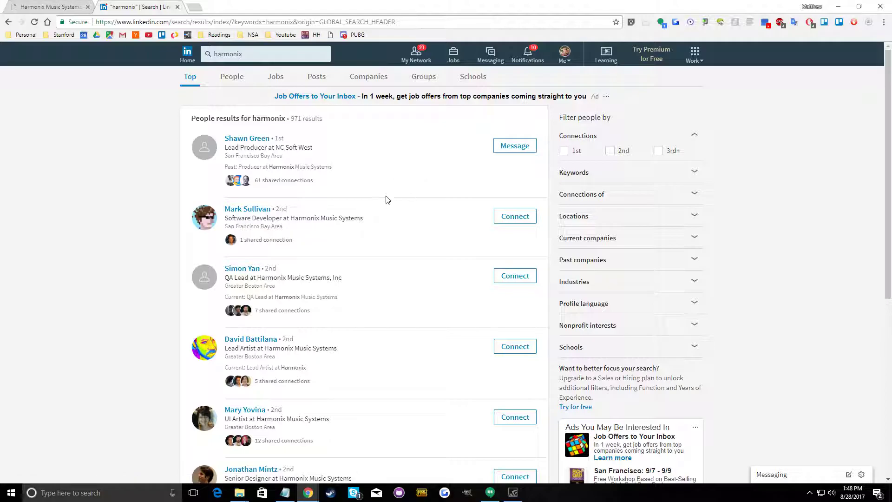
Send connection invitations without a note to the Harmonix software developer and the QA lead in the first results
scroll(354, 276, "down", 1)
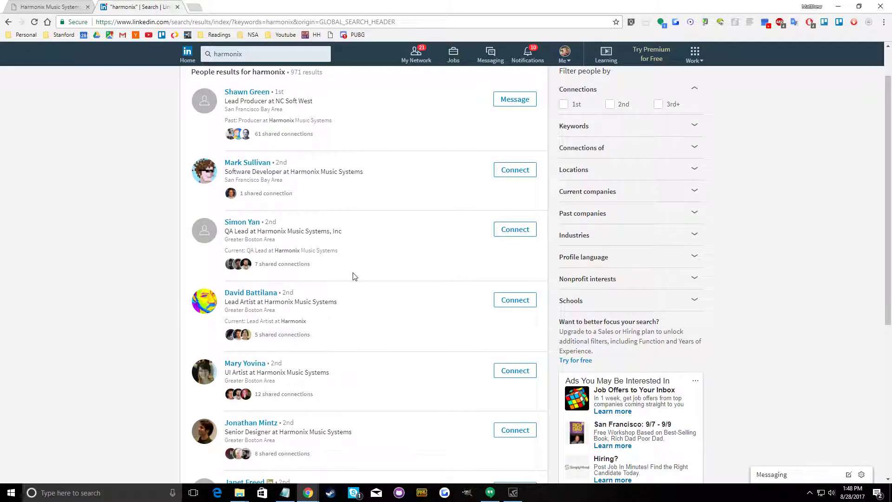
left_click(518, 177)
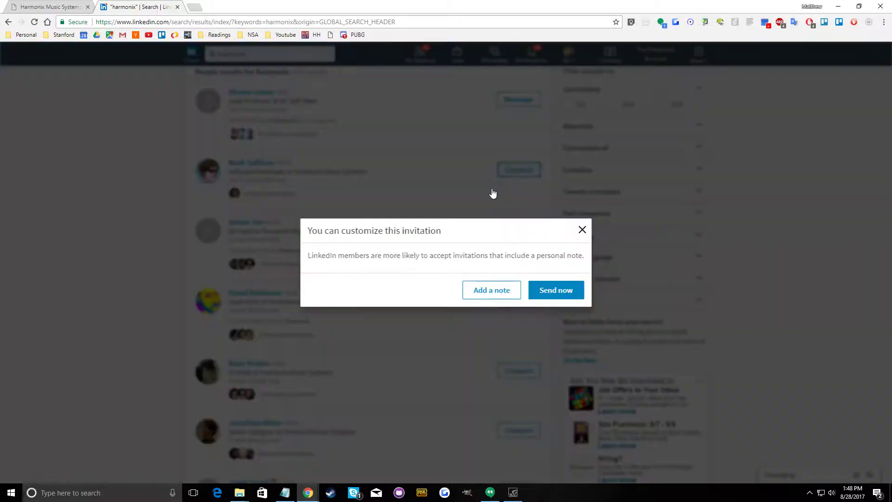
left_click(540, 291)
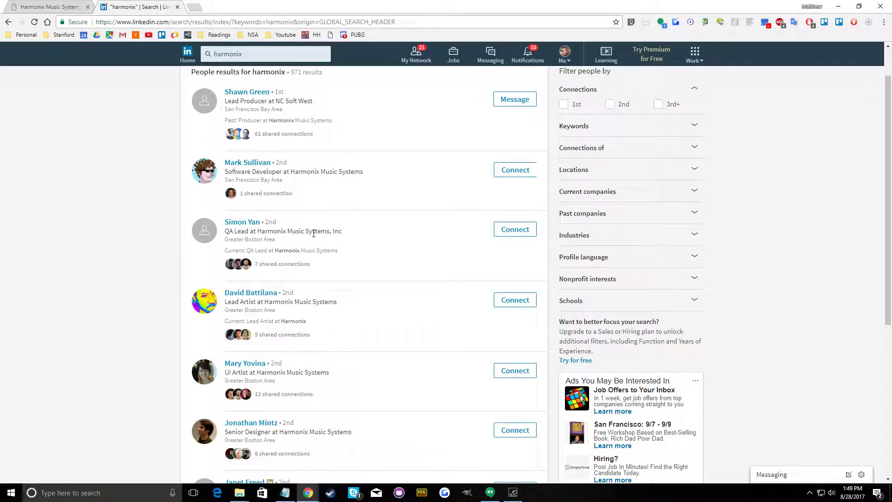
left_click(496, 236)
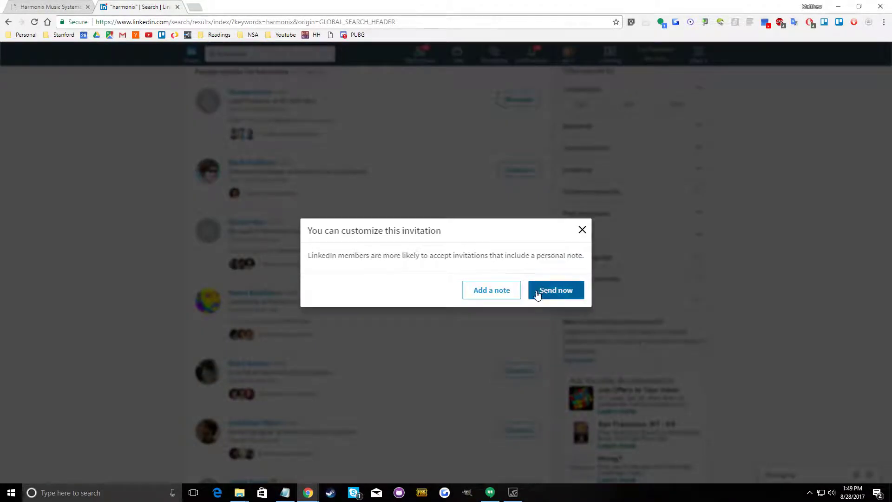
left_click(542, 291)
Invite the lead artist, UI artist, senior designer and the person listed after them to connect, without notes
scroll(392, 281, "down", 3)
left_click(530, 160)
left_click(544, 293)
left_click(514, 235)
left_click(548, 293)
left_click(506, 291)
left_click(552, 294)
left_click(516, 351)
left_click(553, 293)
Send connection invitations without notes to the last three people on the first results page
scroll(487, 358, "down", 4)
left_click(520, 227)
left_click(555, 294)
left_click(514, 302)
left_click(556, 294)
left_click(520, 362)
left_click(568, 291)
Open results page 2 and send connection invitations without notes to its first five Harmonix employees
left_click(310, 420)
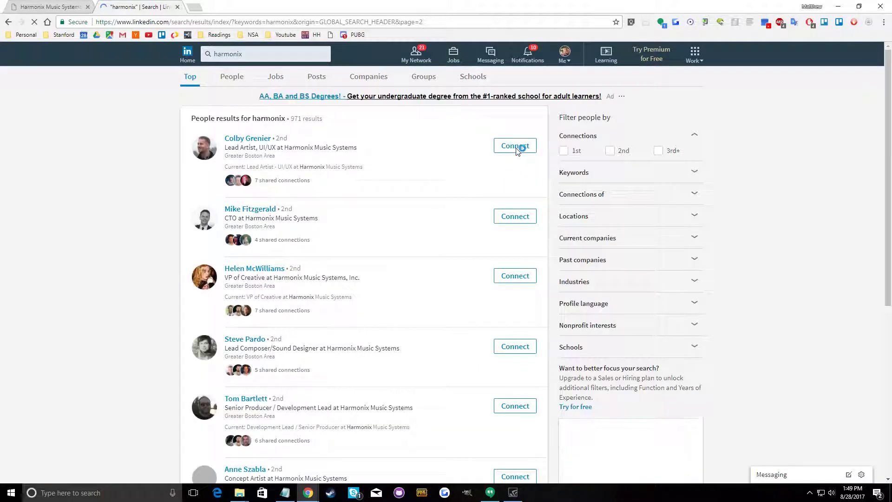
left_click(516, 145)
left_click(541, 288)
left_click(519, 216)
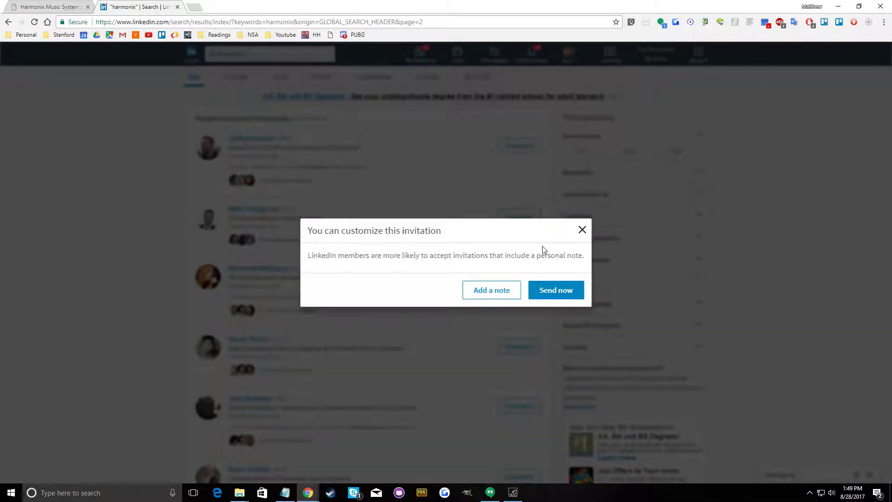
left_click(543, 290)
left_click(514, 282)
left_click(534, 293)
left_click(515, 346)
left_click(565, 291)
left_click(516, 412)
left_click(556, 293)
Invite the remaining Harmonix employees on results page 2 to connect, from the concept artist down to the cinematographer
scroll(516, 332, "down", 4)
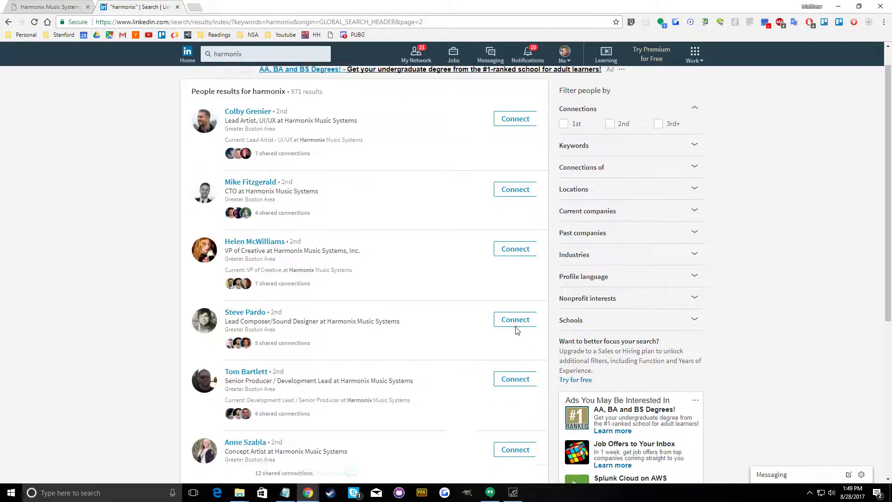
left_click(521, 222)
left_click(556, 290)
left_click(514, 291)
left_click(555, 290)
left_click(502, 348)
left_click(555, 290)
left_click(530, 408)
scroll(439, 340, "down", 4)
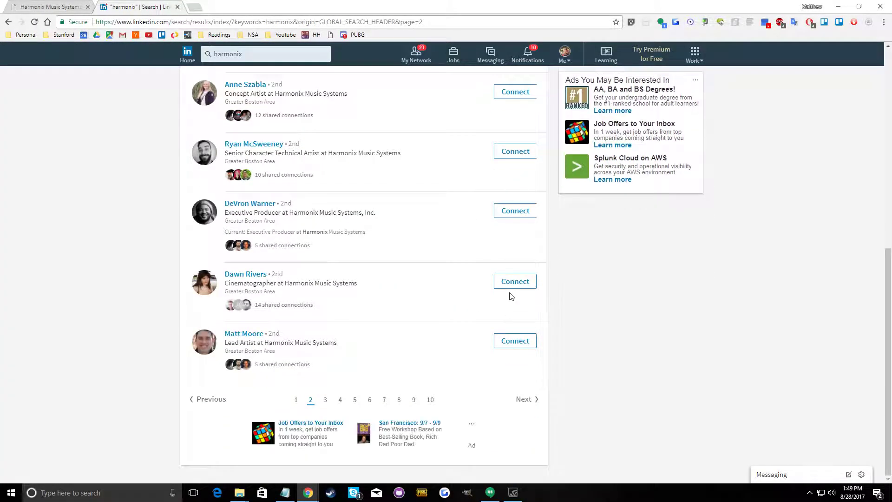
left_click(513, 284)
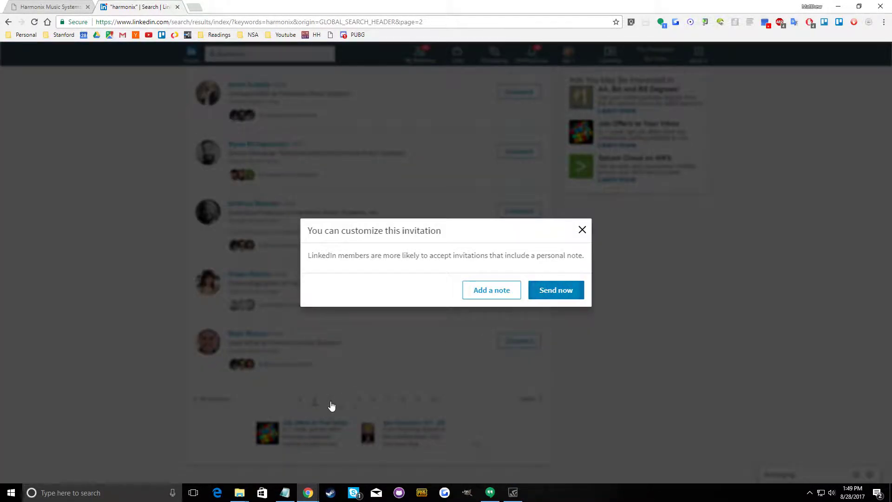
left_click(350, 398)
Open results page 3 and send connection invitations without notes to the first five people listed
left_click(325, 400)
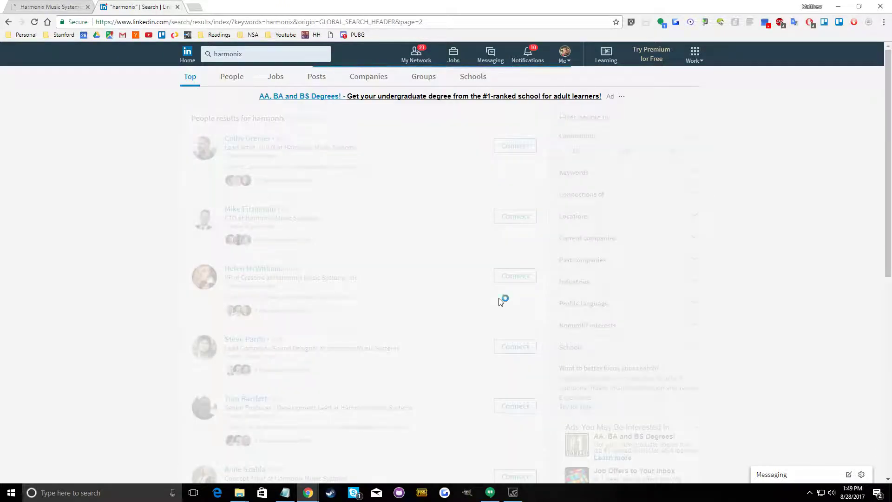
left_click(516, 145)
left_click(551, 289)
left_click(515, 205)
left_click(556, 290)
left_click(515, 276)
left_click(553, 290)
left_click(516, 334)
left_click(555, 291)
left_click(521, 405)
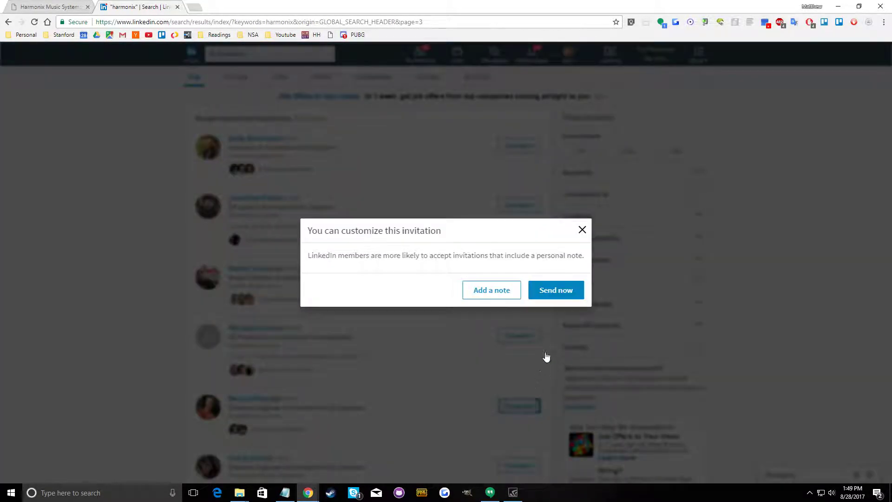
left_click(553, 289)
Invite the two software engineers, audio QA lead, concept artist and designer in the lower half of results page 3
scroll(524, 363, "down", 3)
left_click(521, 333)
left_click(555, 290)
left_click(513, 386)
left_click(517, 444)
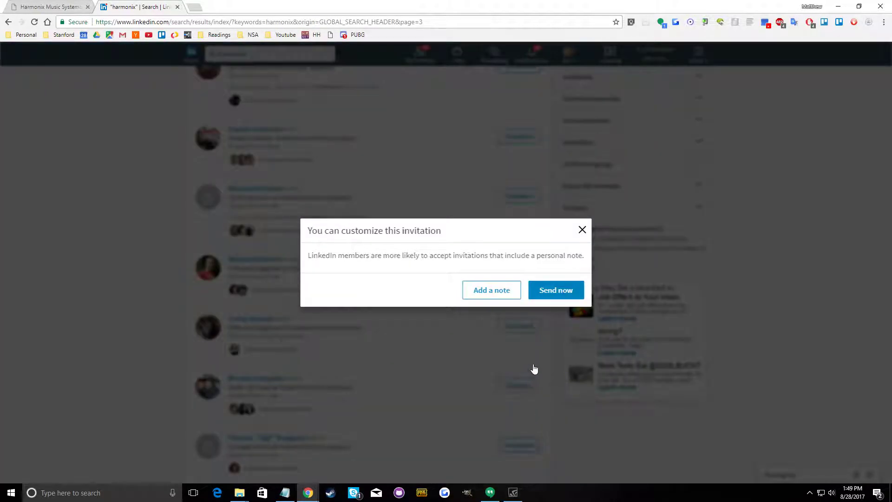
left_click(445, 374)
left_click(513, 365)
left_click(557, 292)
left_click(513, 432)
left_click(556, 292)
scroll(440, 400, "down", 2)
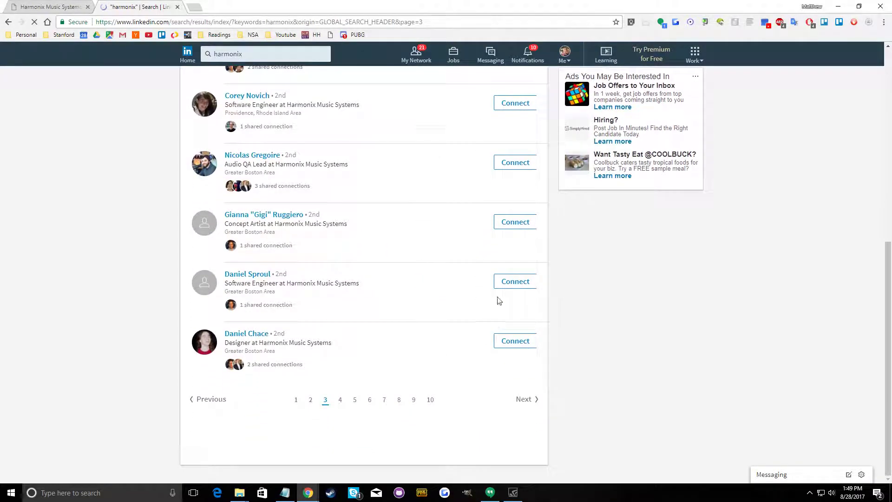
left_click(504, 345)
left_click(555, 291)
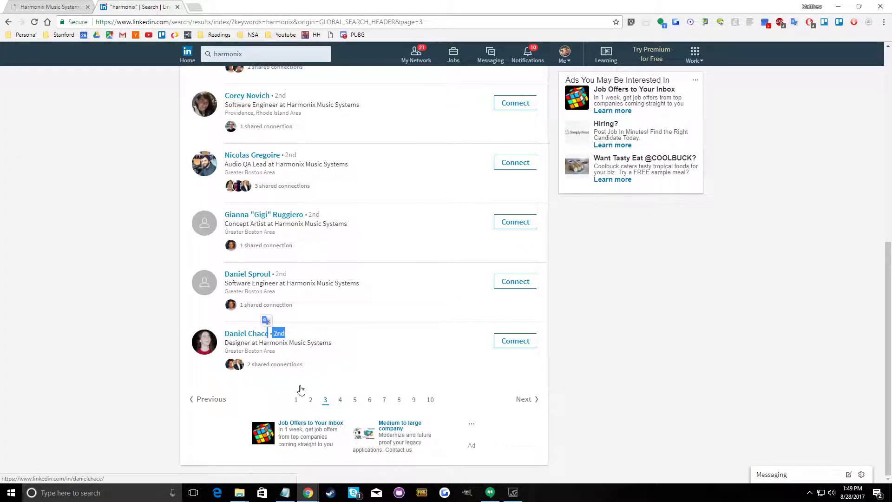
Open results page 4 and send connection invitations without notes to the five Harmonix artists at its start
left_click(340, 400)
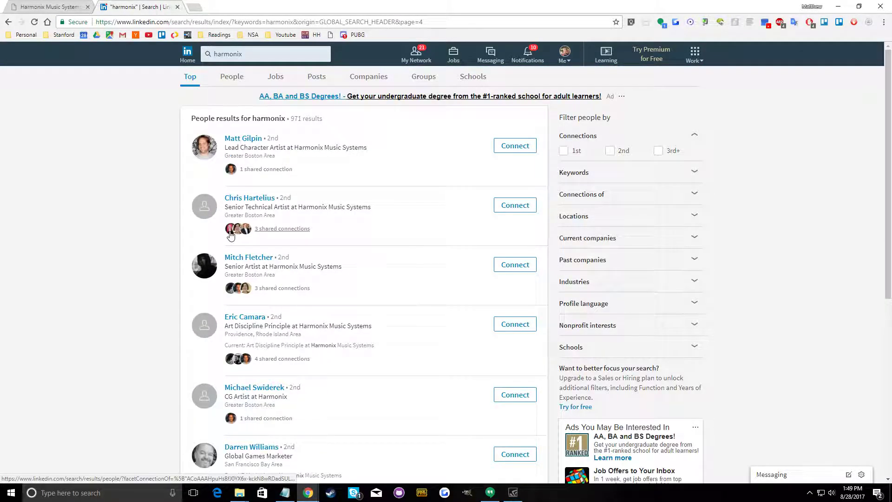
left_click(509, 148)
left_click(543, 291)
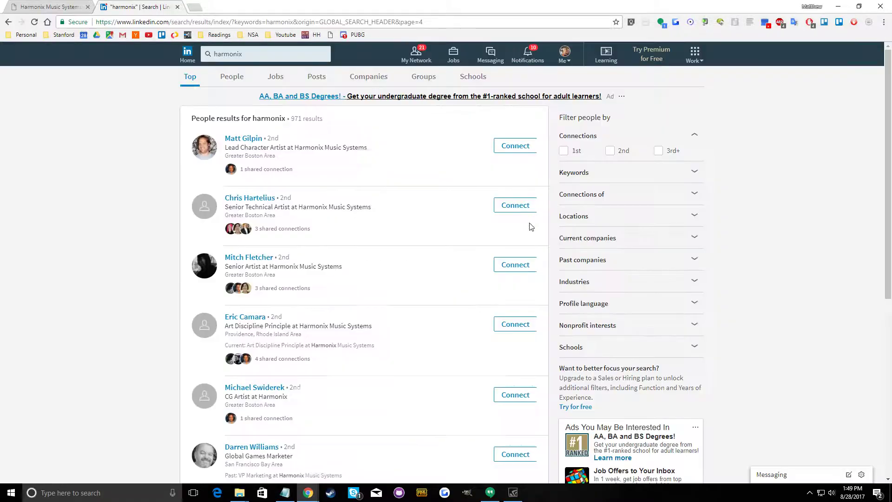
left_click(525, 209)
left_click(556, 289)
left_click(519, 267)
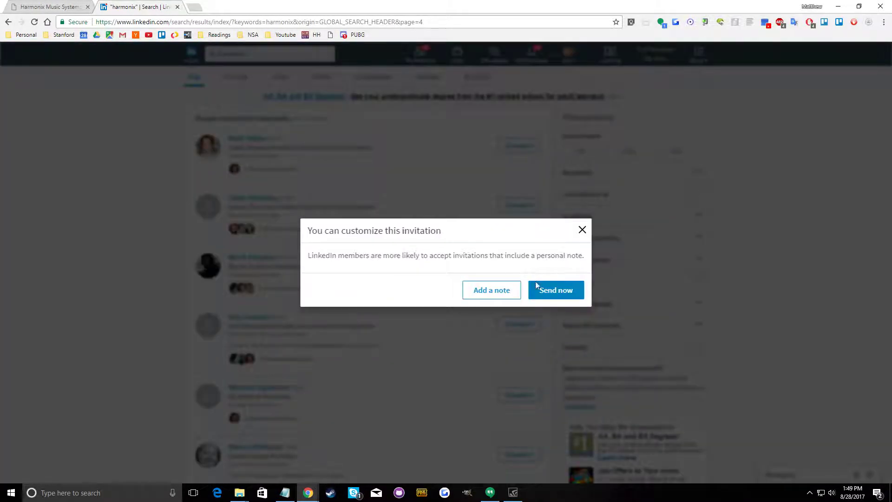
left_click(525, 328)
left_click(544, 296)
left_click(517, 394)
left_click(552, 295)
Try to invite the global games marketer and the composer further down results page 4 to connect
scroll(511, 325, "down", 3)
left_click(517, 259)
left_click(547, 288)
left_click(519, 321)
left_click(548, 296)
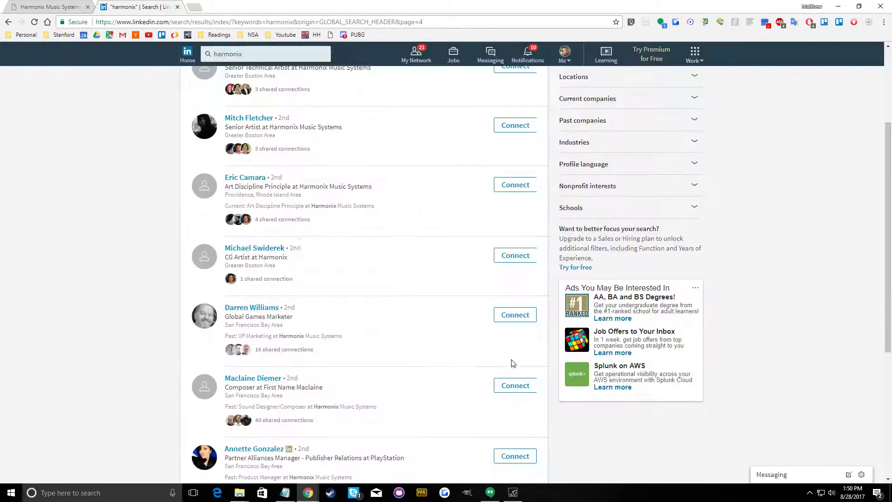
left_click(509, 387)
left_click(555, 291)
Send invitations without notes to the PlayStation partner alliances manager, the freelance artist and designer, and TheWaveVR's chief evangelist officer
scroll(511, 371, "down", 3)
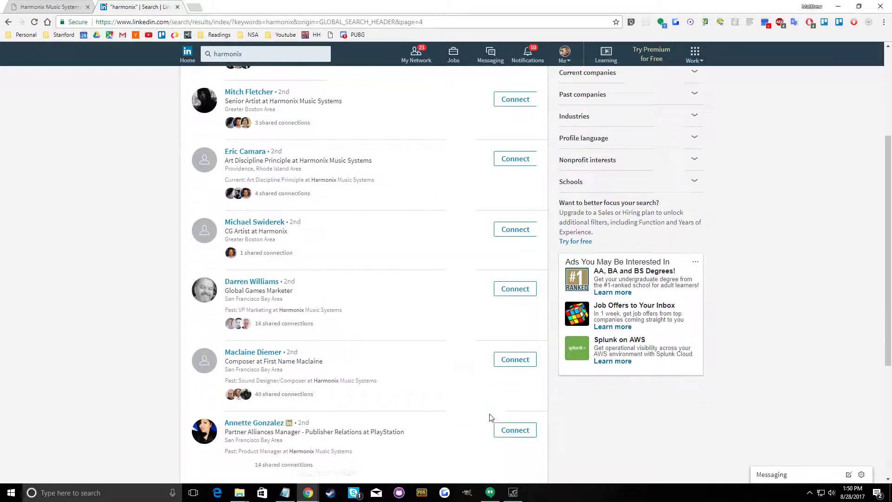
left_click(522, 320)
left_click(561, 294)
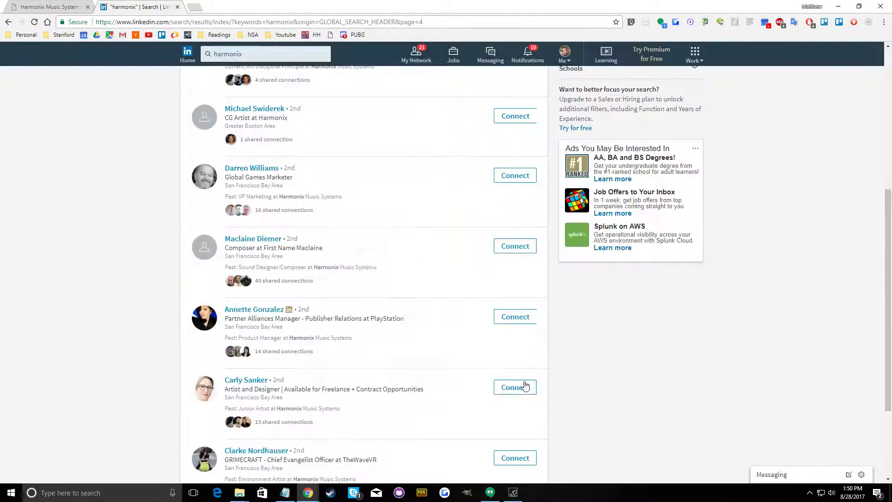
left_click(522, 390)
left_click(557, 291)
left_click(514, 458)
left_click(550, 296)
scroll(371, 337, "down", 3)
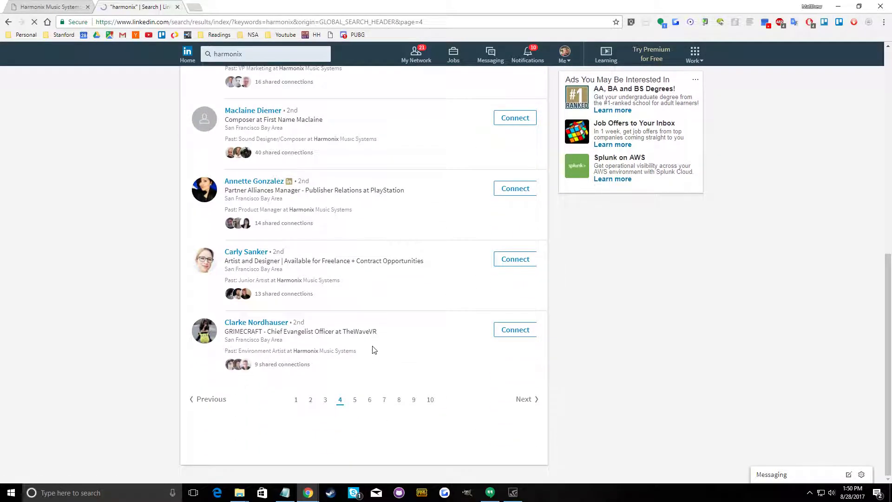
Switch to the Notepad studio list and copy the "Boss Key Productions" line
scroll(633, 253, "up", 9)
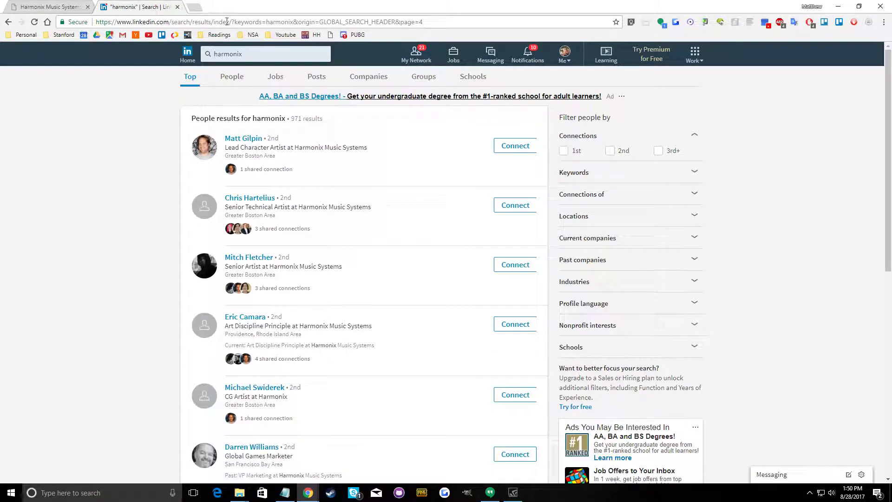
left_click(285, 492)
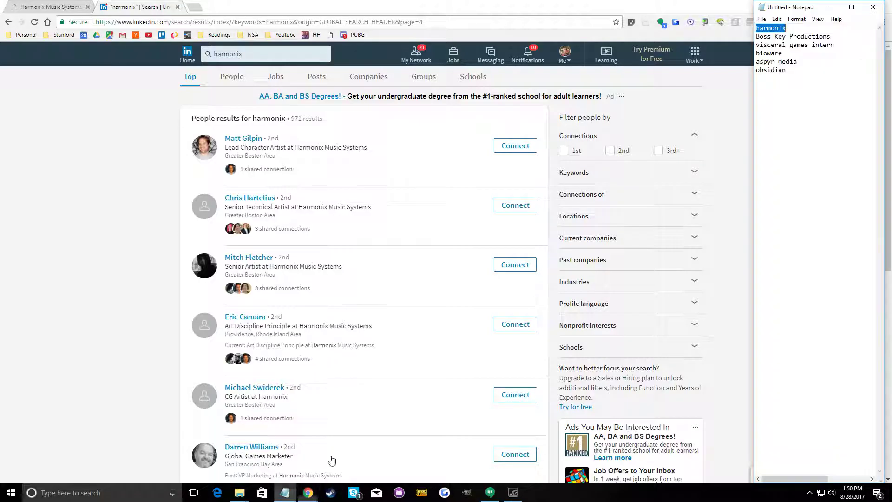
left_click_drag(834, 36, 762, 39)
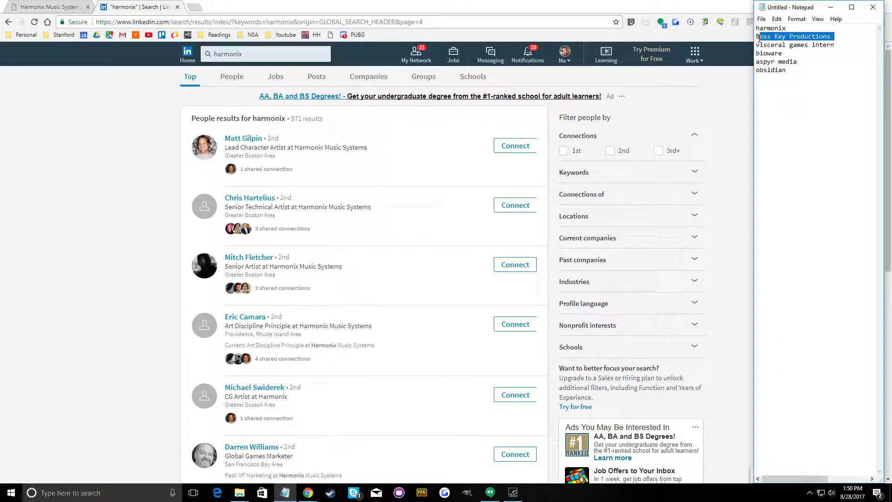
left_click_drag(825, 37, 836, 37)
right_click(836, 37)
left_click(842, 58)
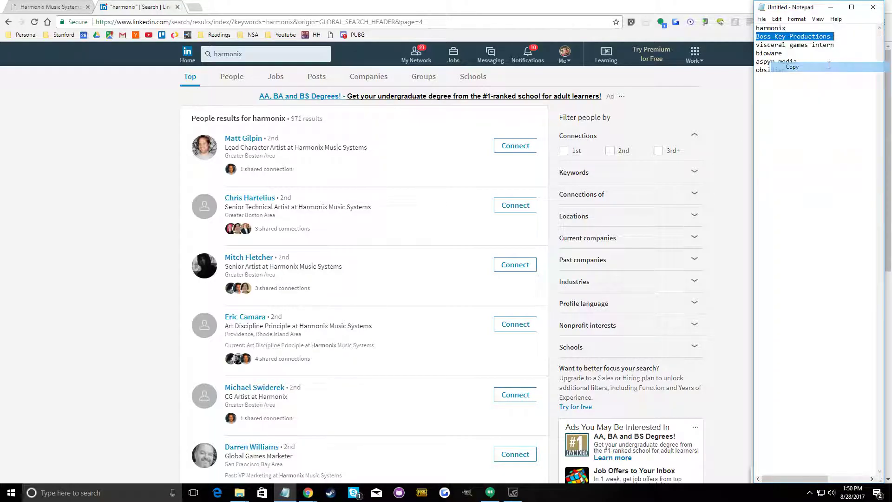
Search Google in a new tab for the copied "Boss Key Productions" and look over the studio's official homepage
left_click(199, 8)
left_click(195, 7)
right_click(200, 22)
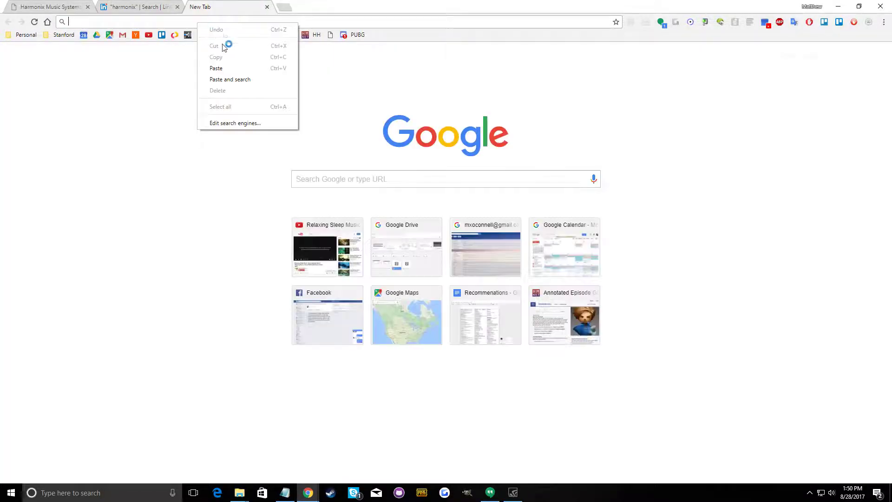
left_click(246, 79)
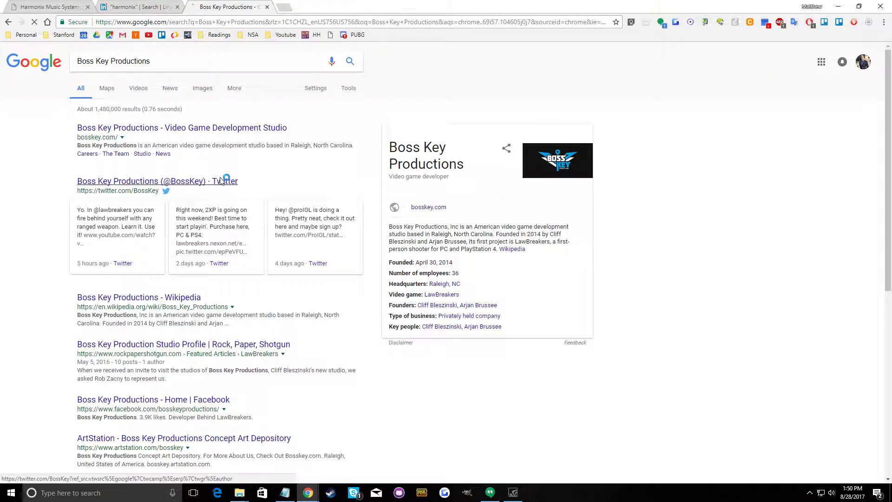
left_click(232, 128)
scroll(311, 280, "down", 6)
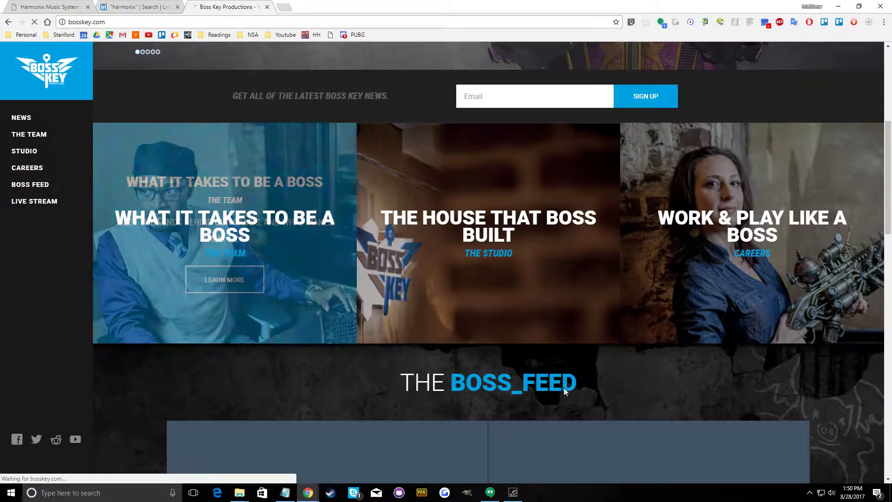
scroll(522, 369, "up", 6)
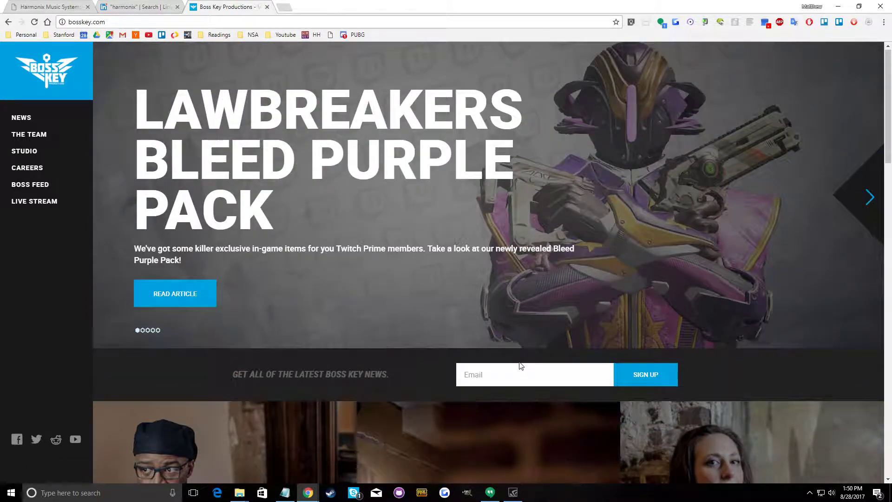
Return to the Google results and refine the search to "Boss Key Productions intern"
key("alt+Left")
left_click(162, 59)
type("intenr")
key("Return")
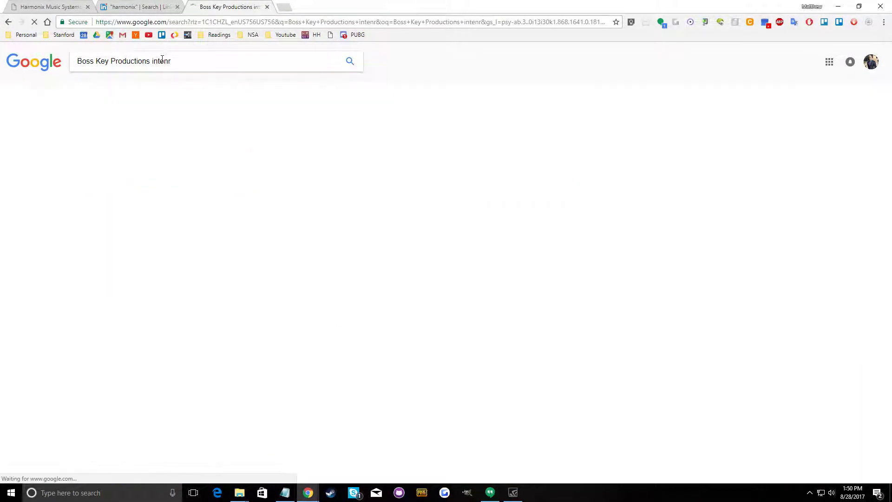
left_click(207, 131)
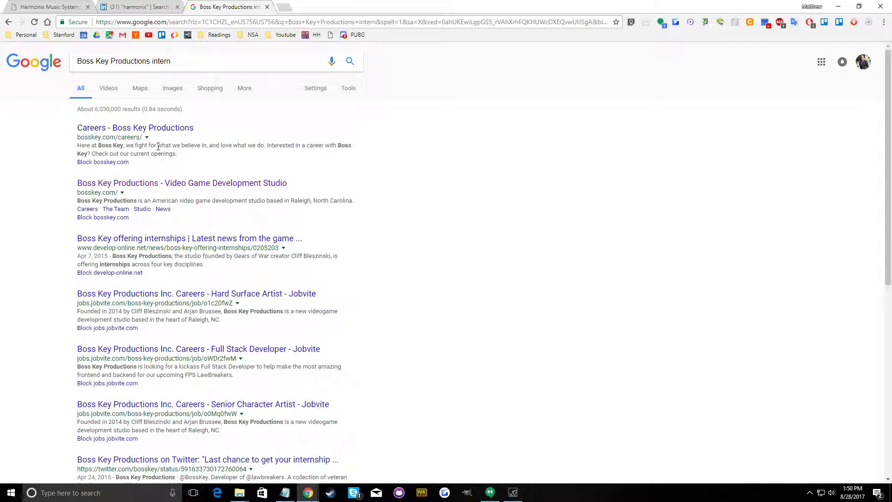
Open the develop-online.net article on Boss Key internships in a new tab and check its disciplines, publication year and office location
right_click(158, 242)
left_click(186, 247)
left_click(344, 6)
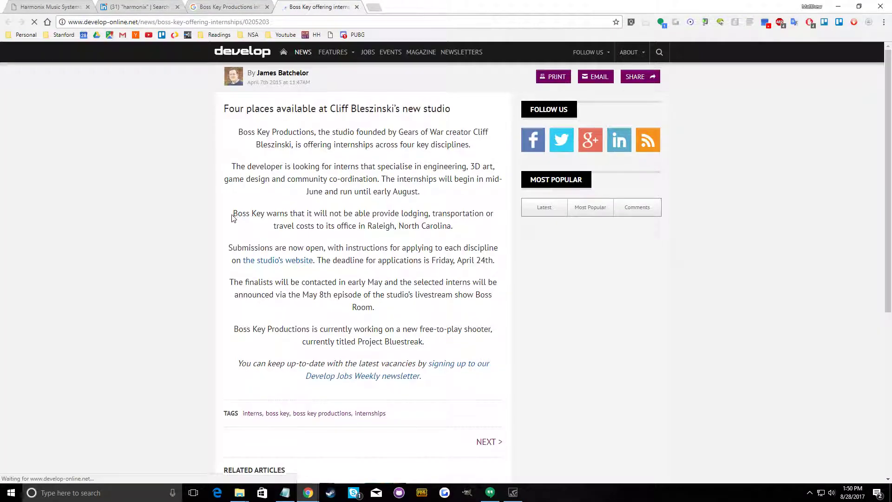
scroll(287, 340, "down", 2)
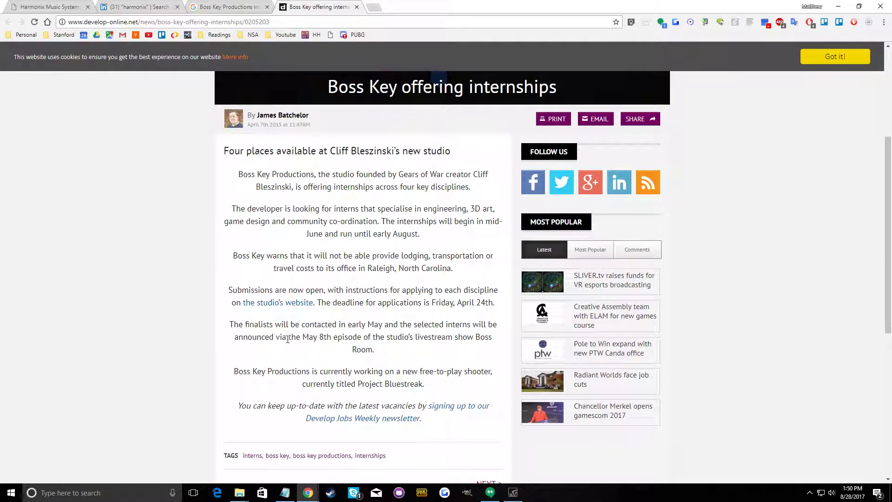
double_click(450, 210)
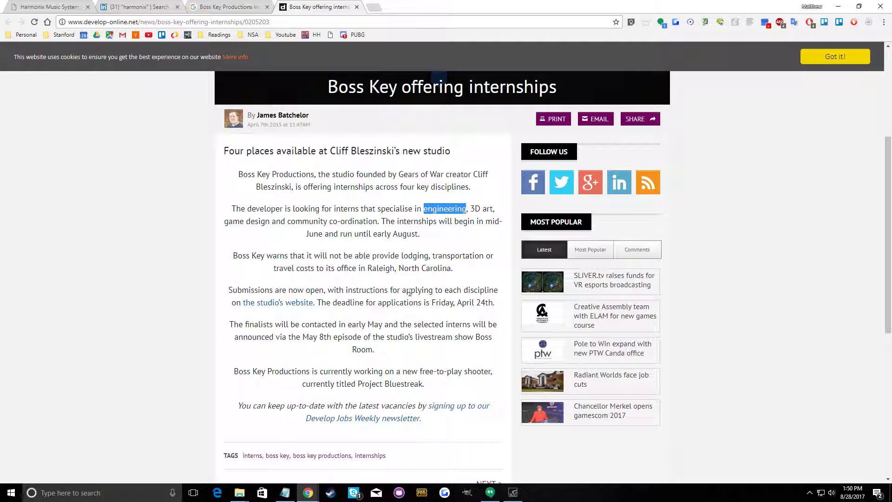
left_click(279, 123)
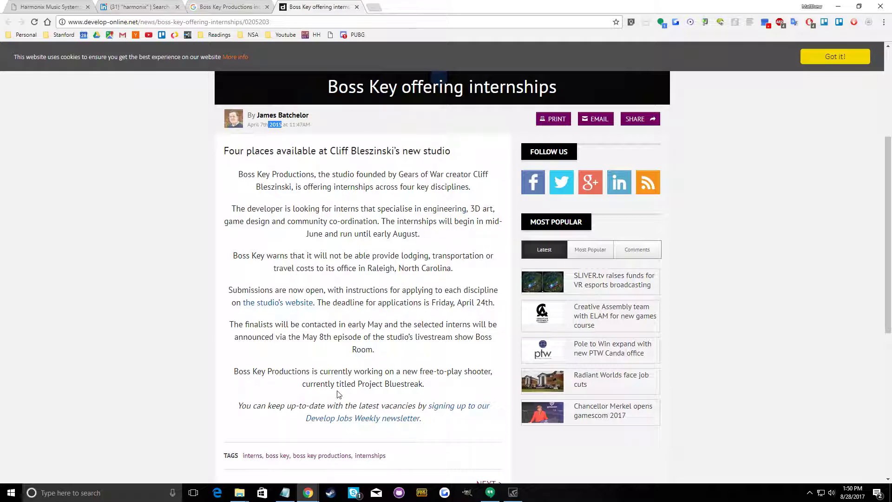
scroll(339, 394, "down", 2)
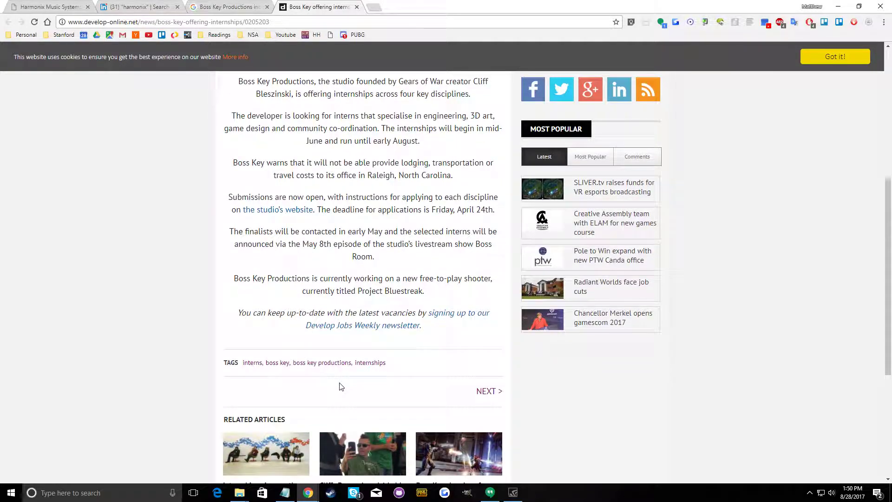
left_click_drag(449, 177, 372, 176)
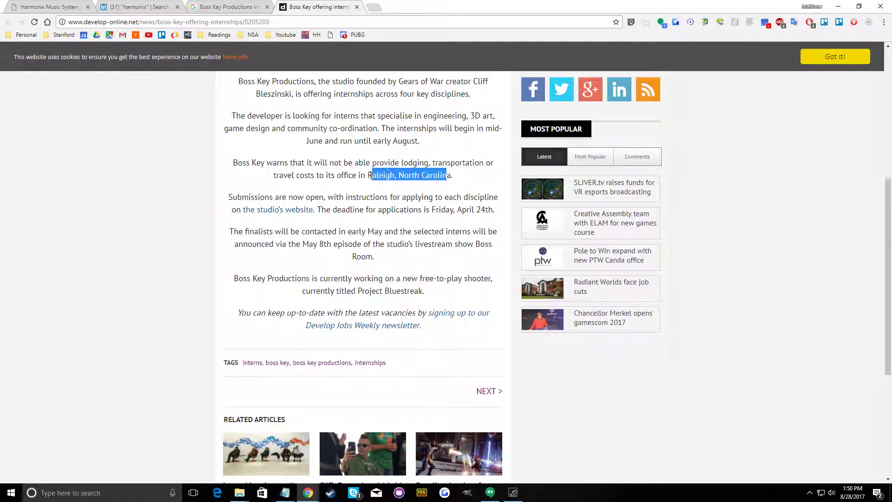
Open the article's link to the studio's website in a new tab, check that page and close it
right_click(273, 215)
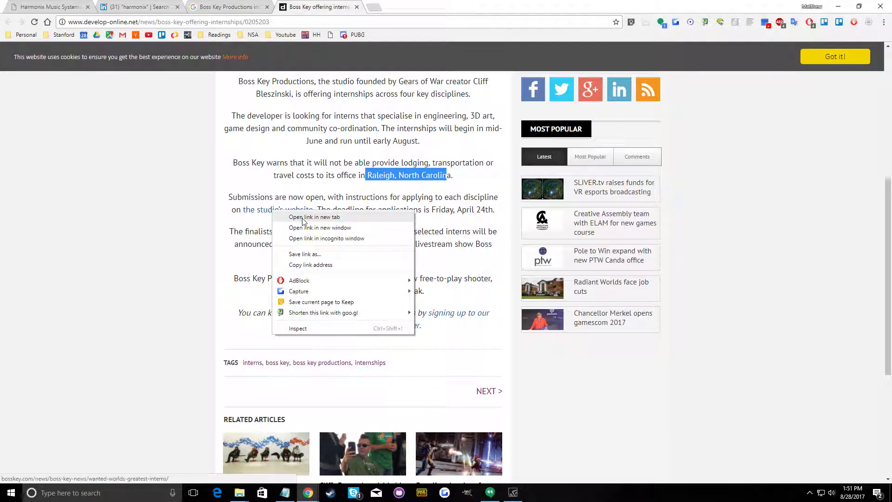
left_click(292, 222)
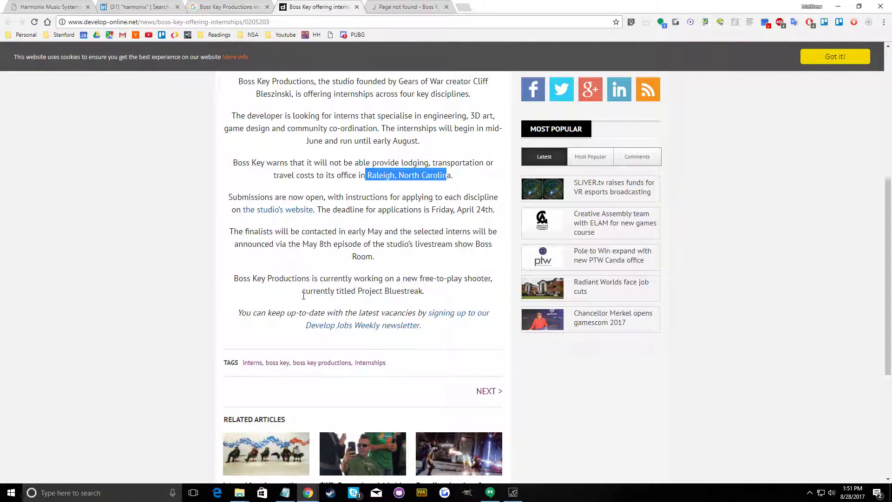
scroll(308, 294, "up", 4)
scroll(302, 294, "down", 5)
scroll(317, 292, "up", 2)
scroll(317, 292, "up", 5)
key("ctrl+Tab")
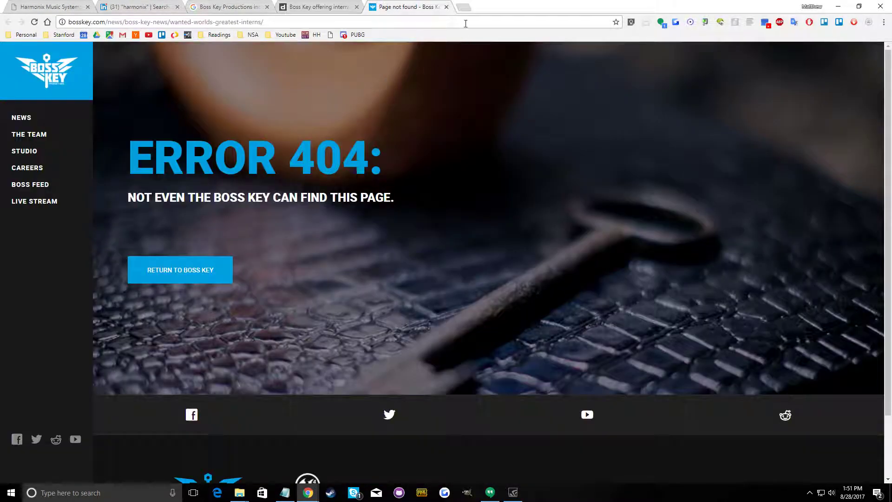
left_click(446, 7)
Open the Boss Key Productions careers page from the Google results and review the current openings
left_click(251, 7)
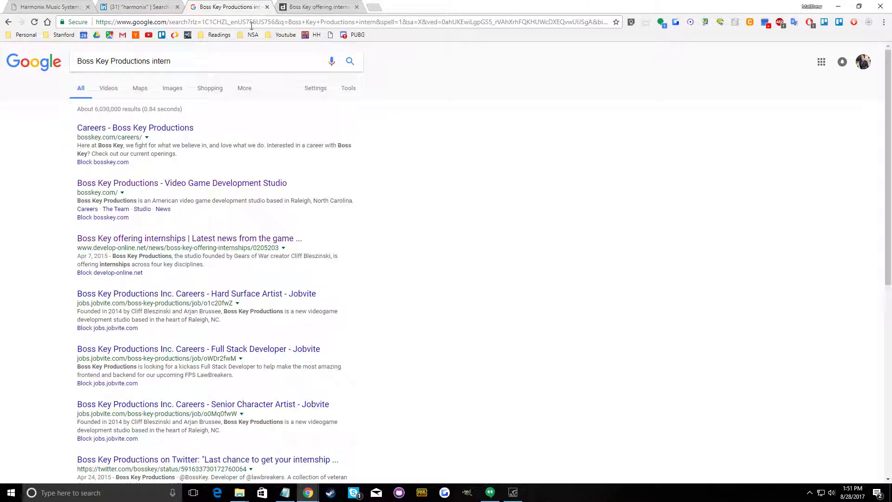
left_click(142, 130)
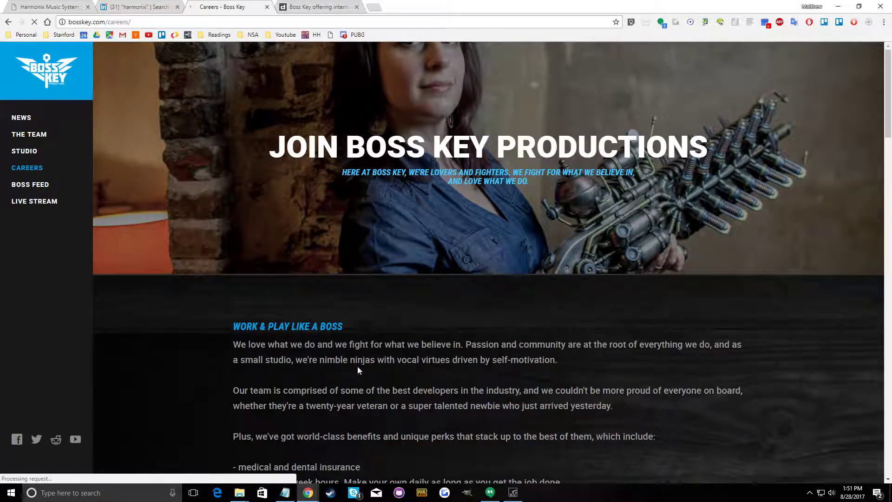
scroll(357, 369, "down", 13)
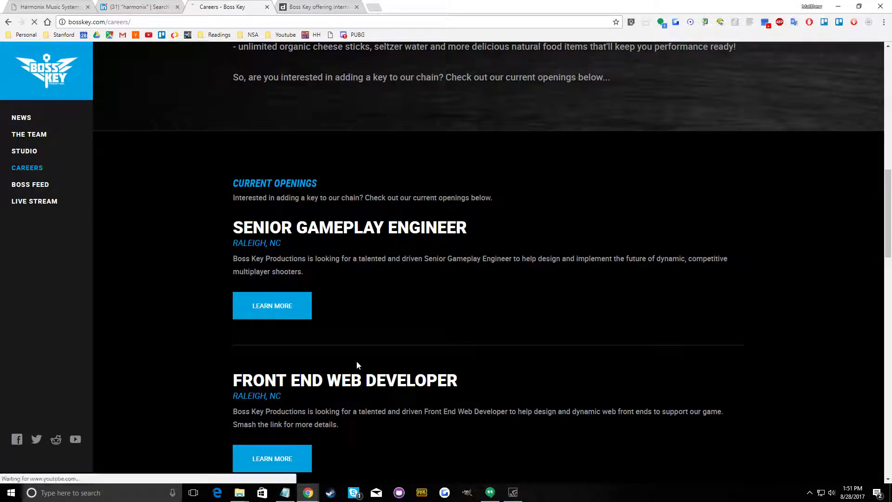
scroll(357, 365, "down", 5)
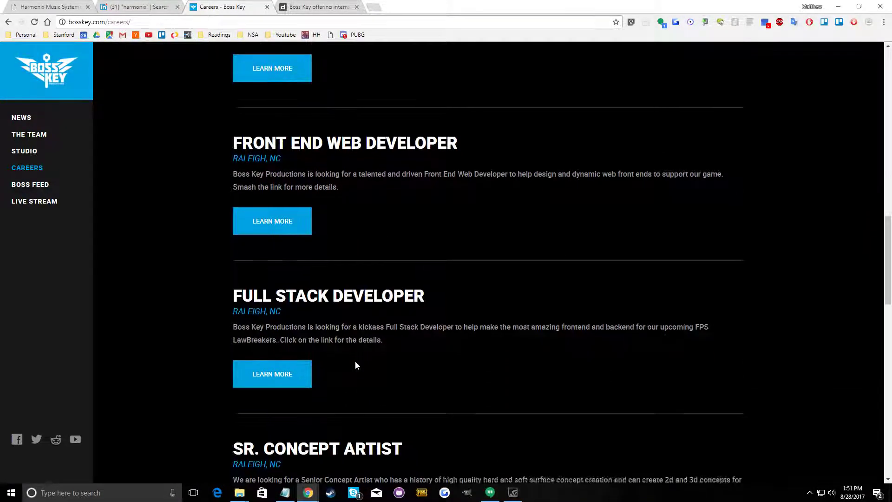
scroll(356, 366, "down", 15)
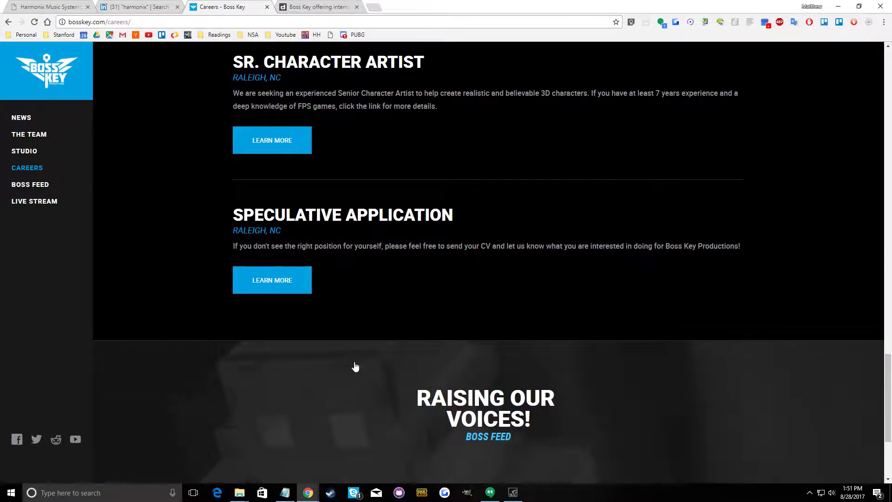
scroll(355, 367, "down", 2)
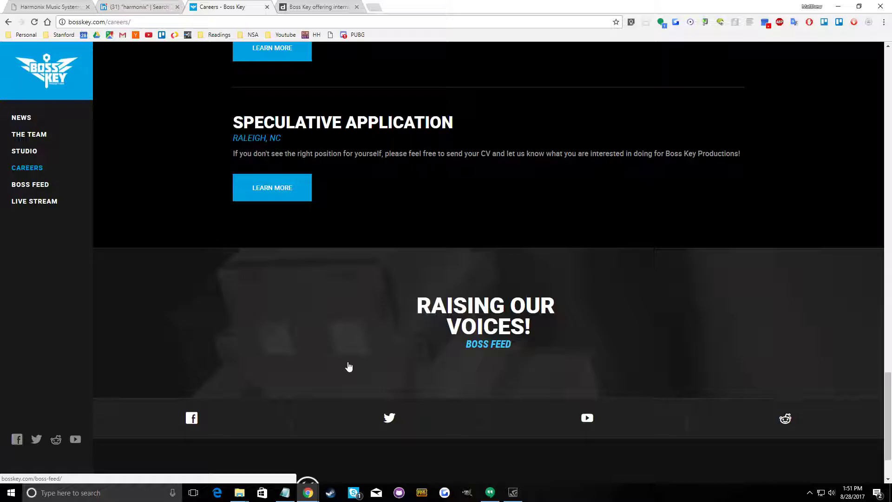
Open the Speculative Application posting, start applying and bring up the choices for adding a résumé
left_click(272, 188)
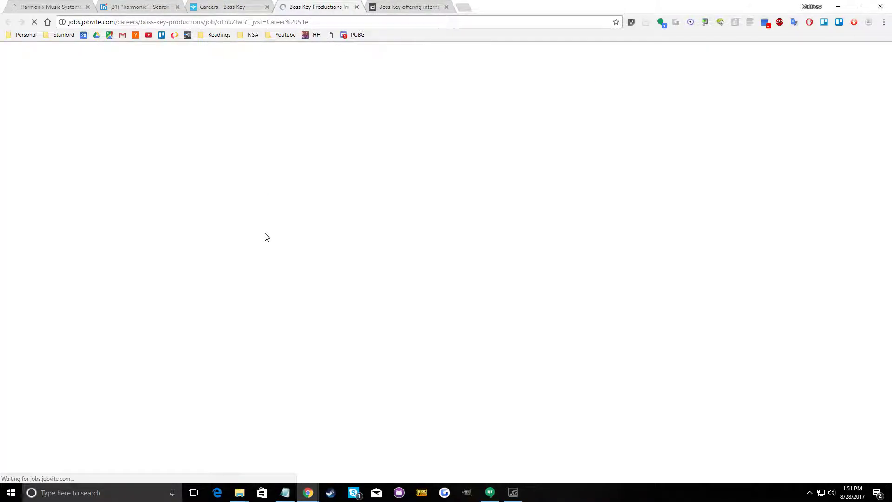
left_click(278, 188)
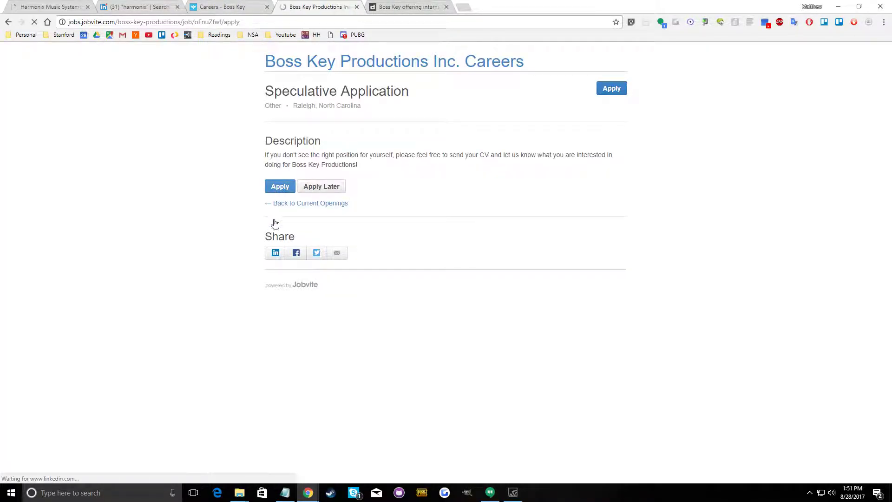
left_click(281, 199)
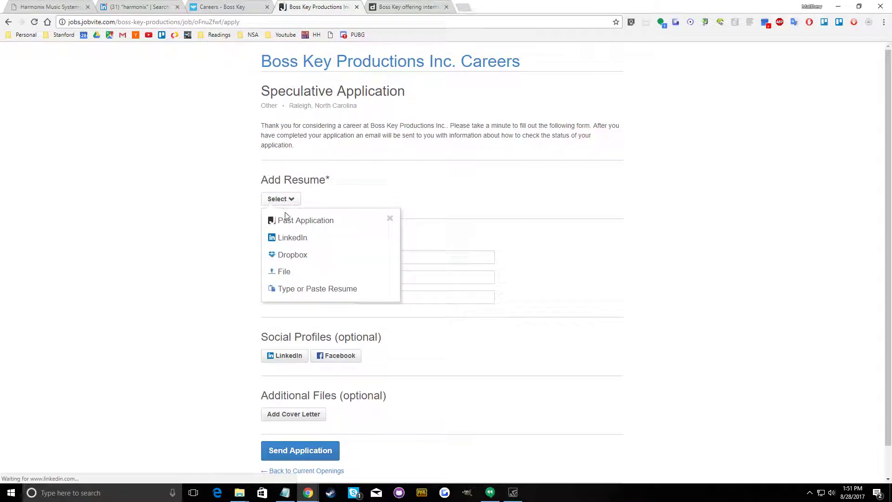
Open the applicant's personal portfolio website in a new tab and download the résumé PDF linked there
left_click(465, 7)
type("matt")
key("Return")
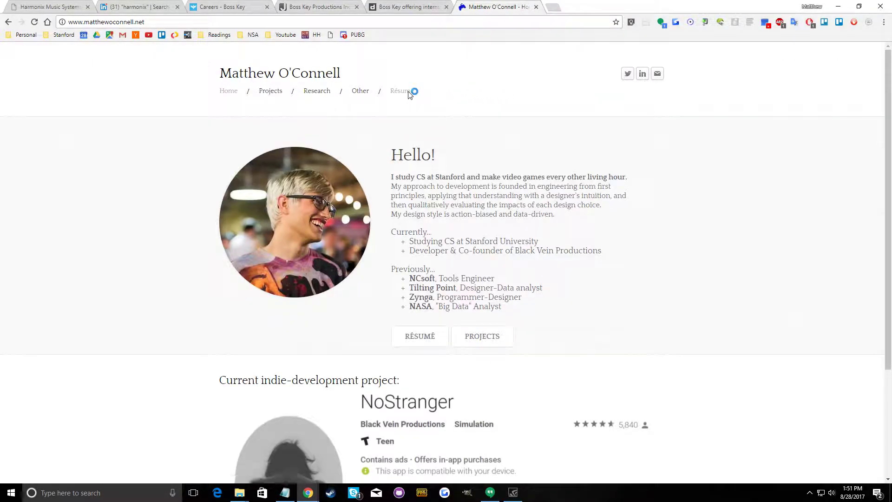
left_click(409, 93)
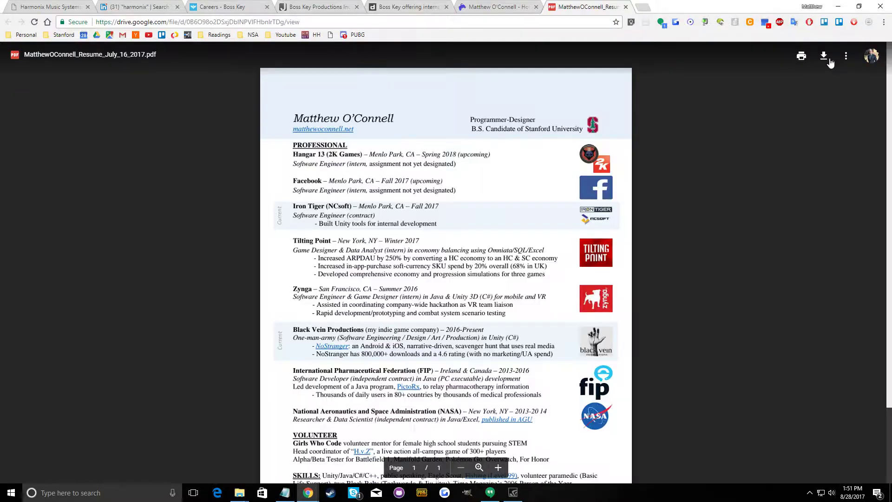
left_click(822, 55)
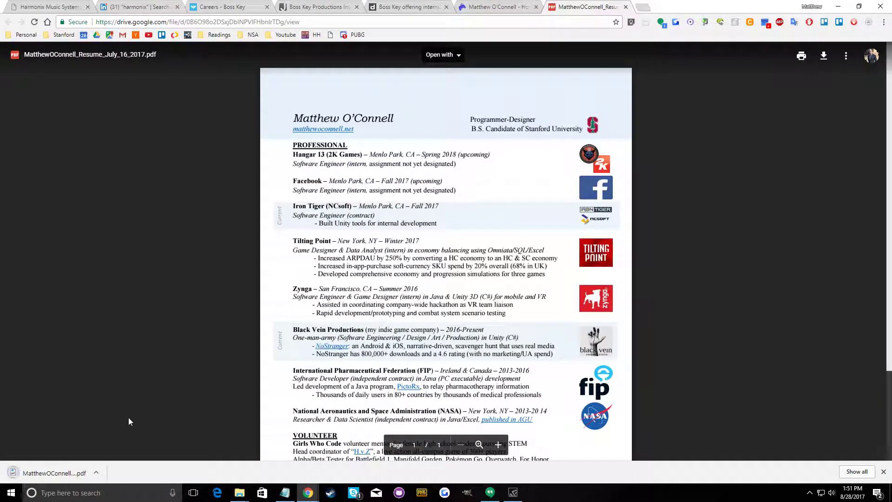
Show the downloaded résumé PDF in its folder and move it to the Desktop
left_click(99, 473)
left_click(134, 437)
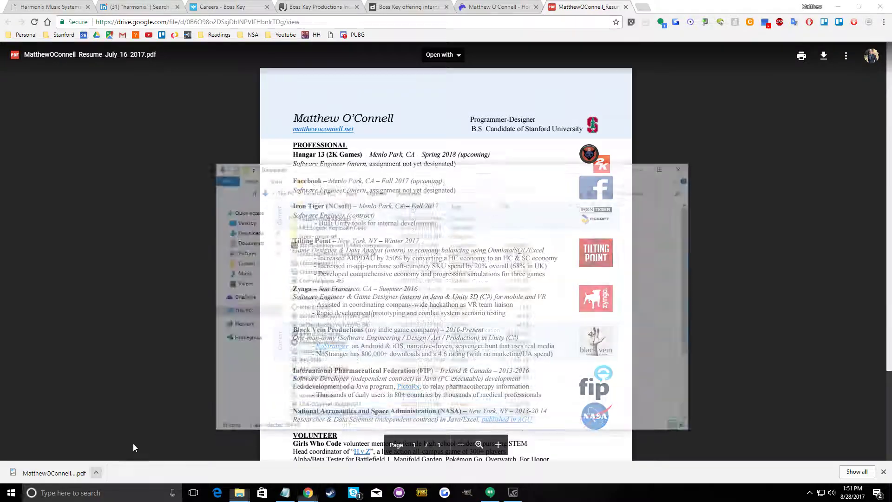
left_click_drag(350, 400, 247, 188)
Return to the Speculative Application form and upload the résumé PDF from the Desktop folder
left_click(482, 5)
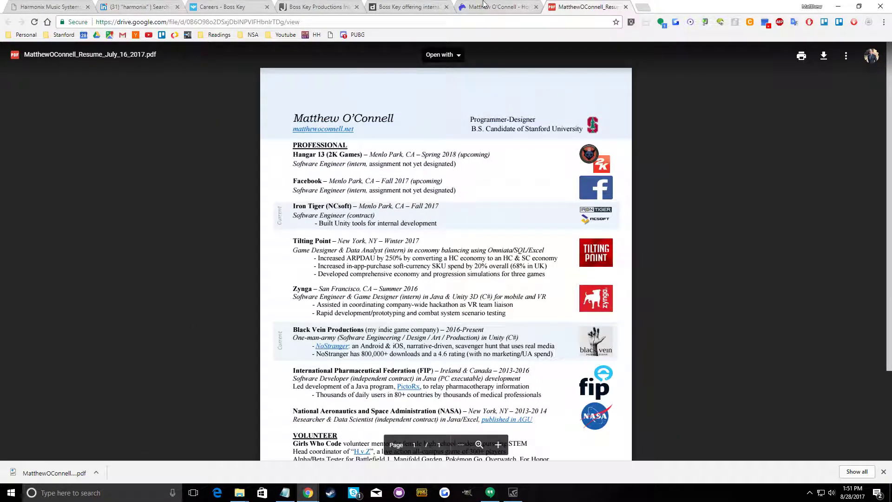
left_click(371, 6)
left_click(495, 6)
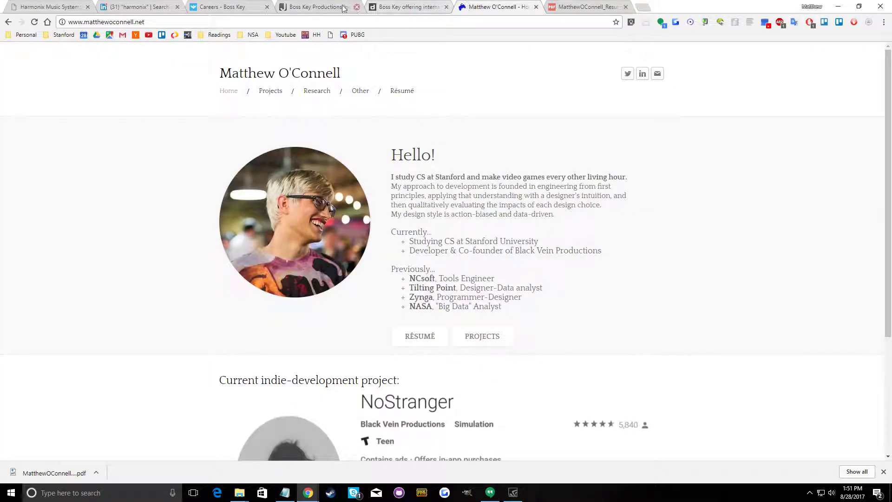
left_click(315, 7)
left_click(284, 271)
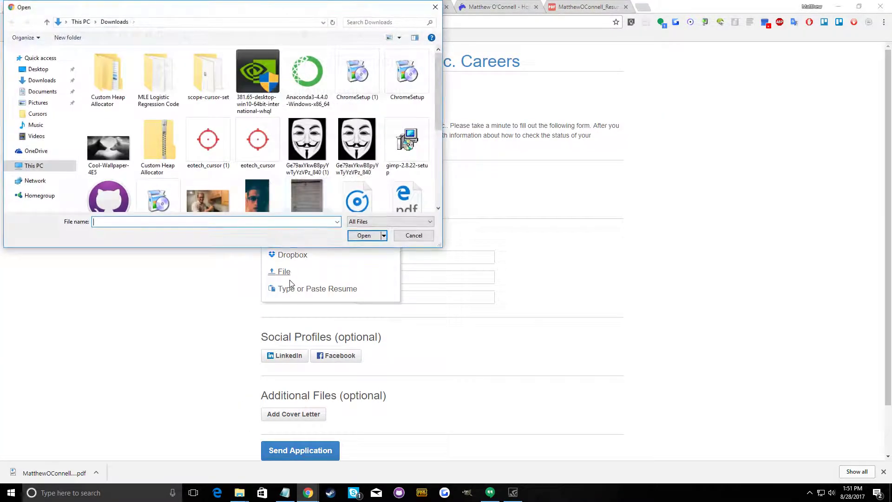
left_click(39, 70)
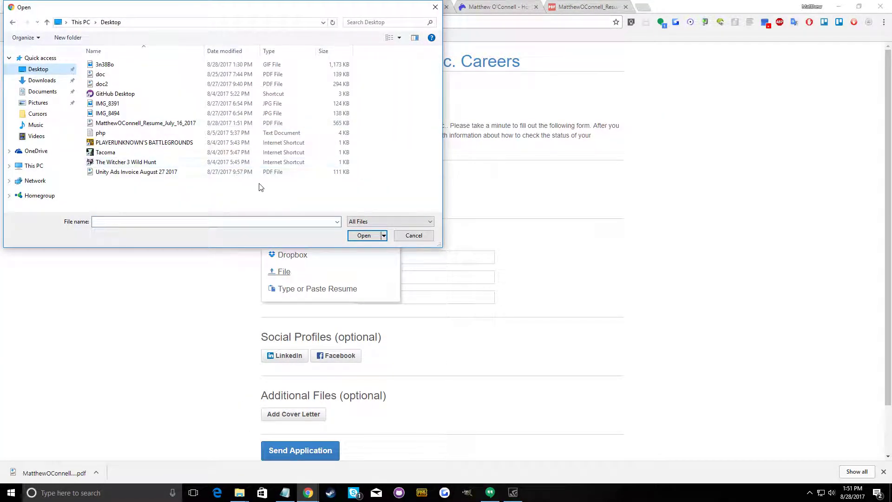
left_click(134, 125)
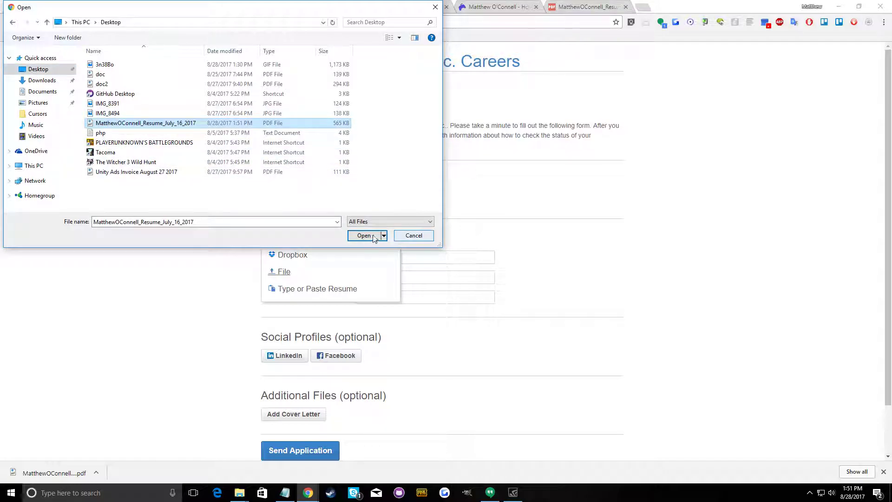
left_click(364, 235)
Fill in the applicant's first name, last name and email from the saved autofill entry
left_click(377, 256)
type("M")
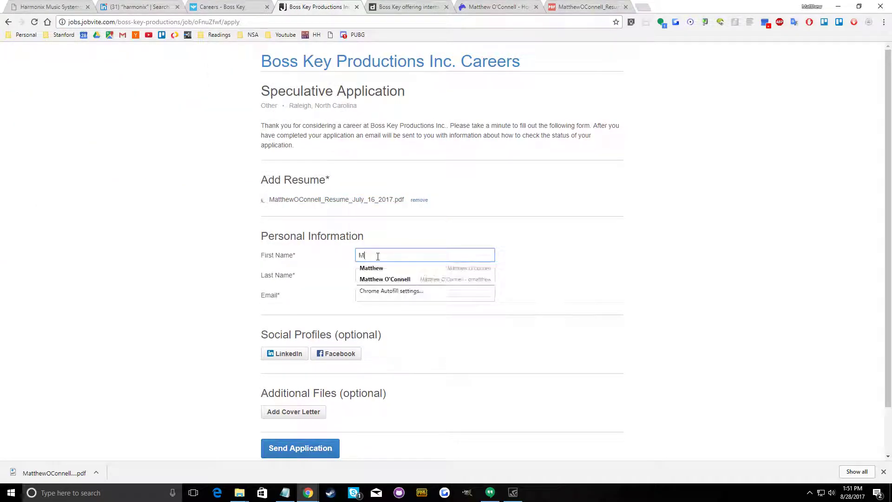
key("Down")
key("Down")
key("Up")
key("Return")
Try to attach the applicant's LinkedIn profile to the speculative application as a social profile
scroll(393, 318, "down", 1)
scroll(393, 318, "down", 1)
left_click(286, 301)
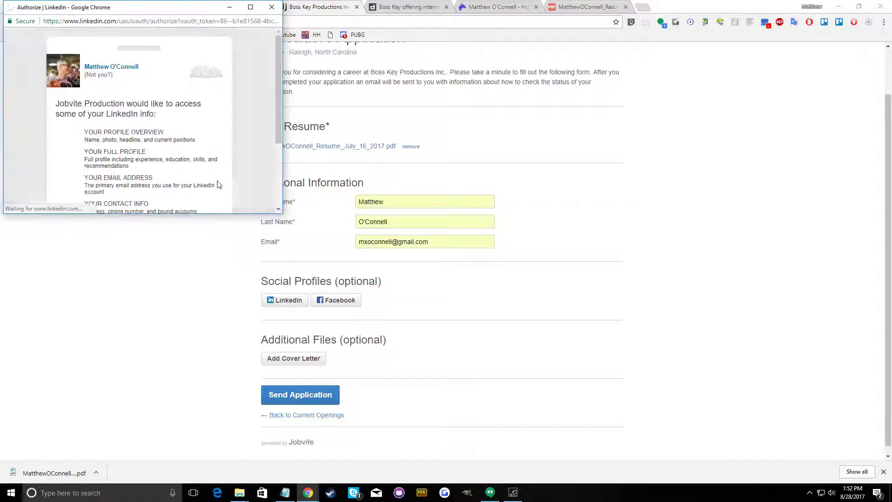
left_click(95, 285)
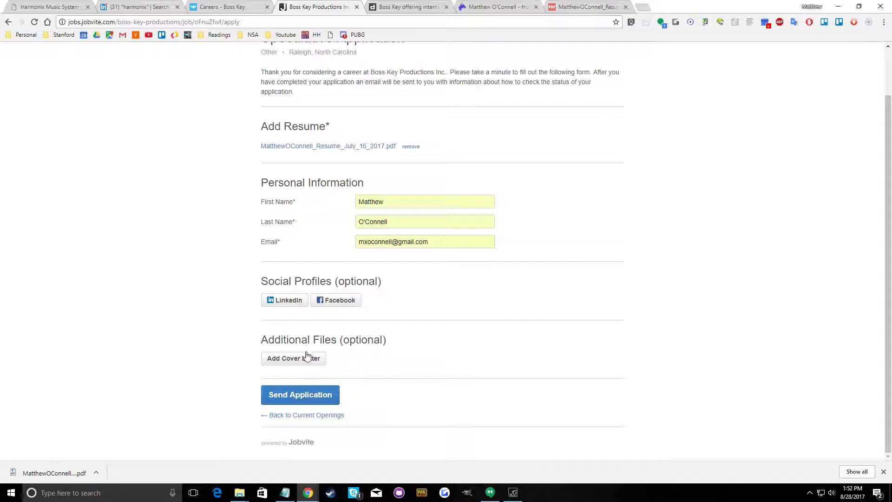
Open Google Drive in a new tab and go to Career > Interviews & Applications > Past Applications
left_click(641, 7)
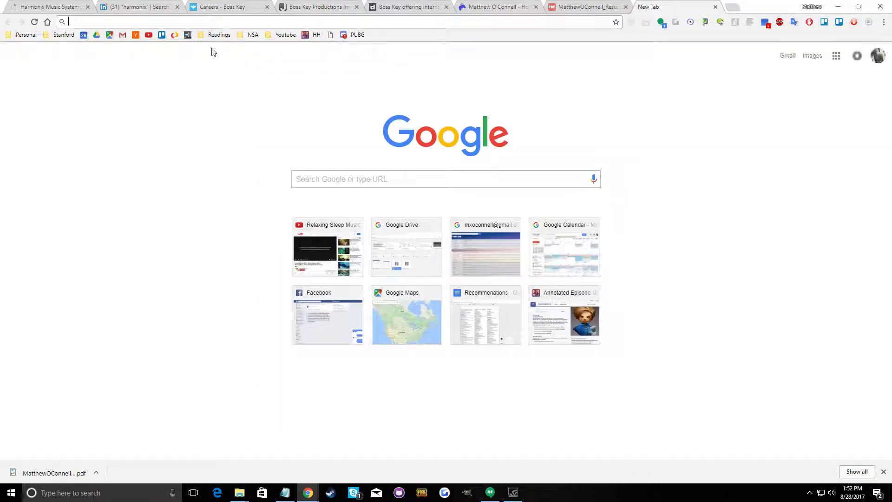
left_click(99, 36)
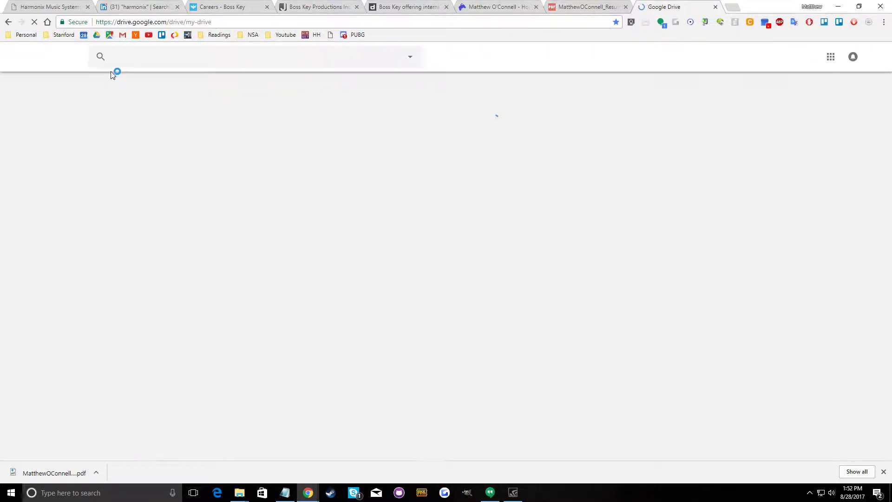
double_click(249, 253)
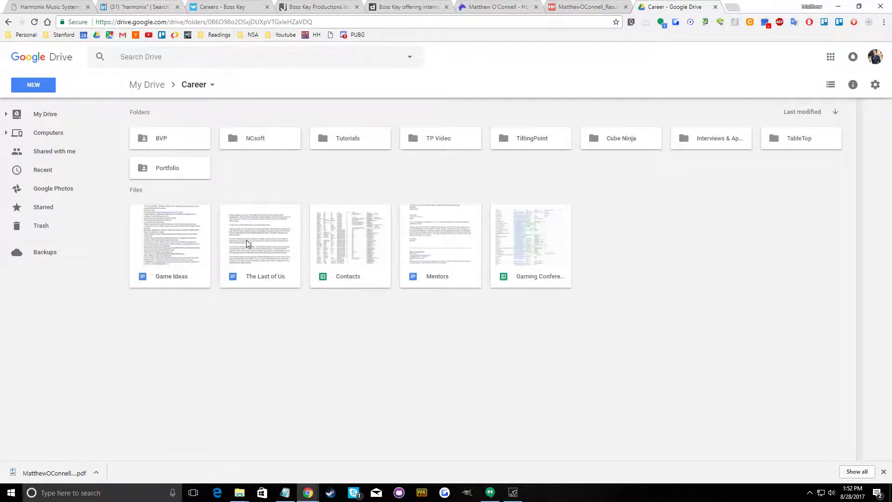
double_click(740, 145)
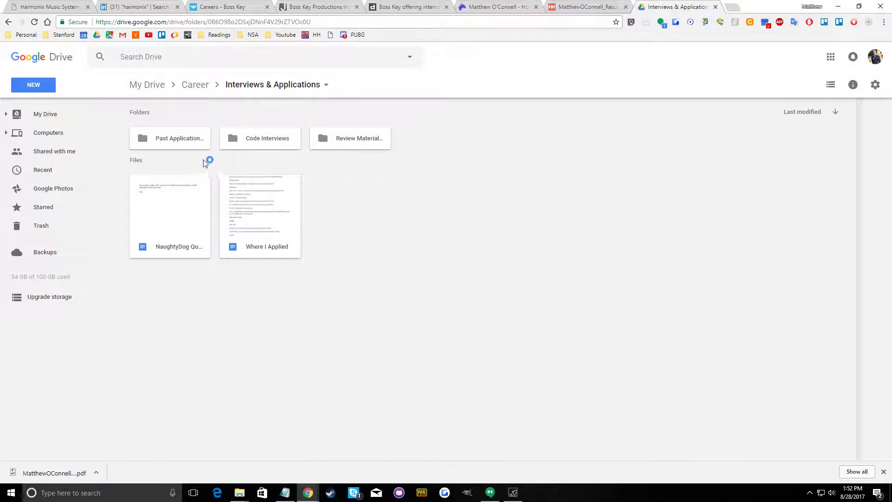
double_click(197, 145)
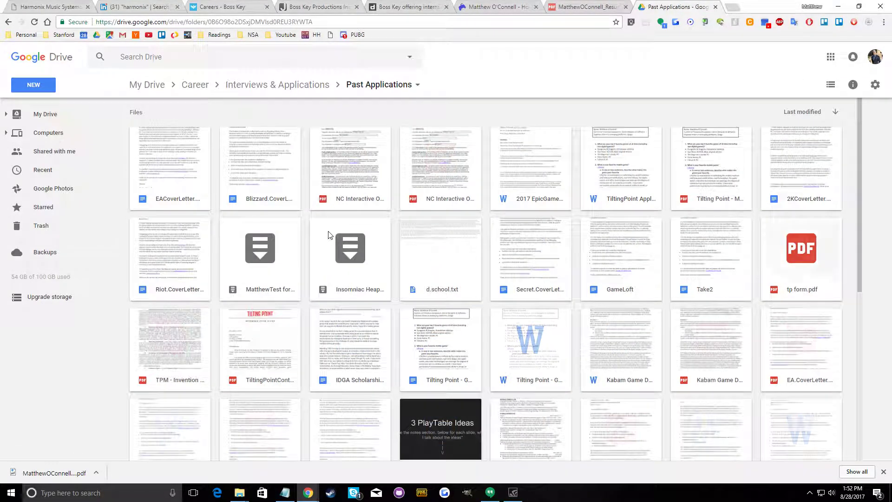
Make a copy of the Blizzard cover letter, open it and replace "Copy of Blizzard" in its title with "BossKey"
right_click(233, 176)
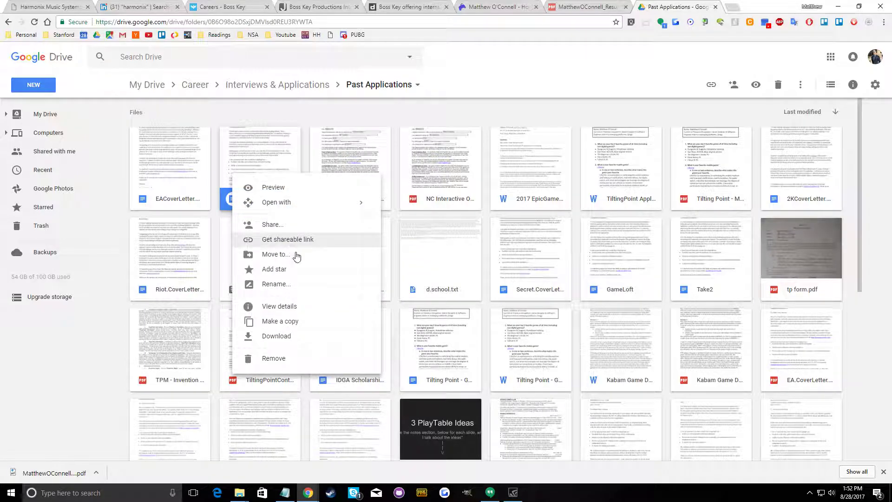
left_click(297, 321)
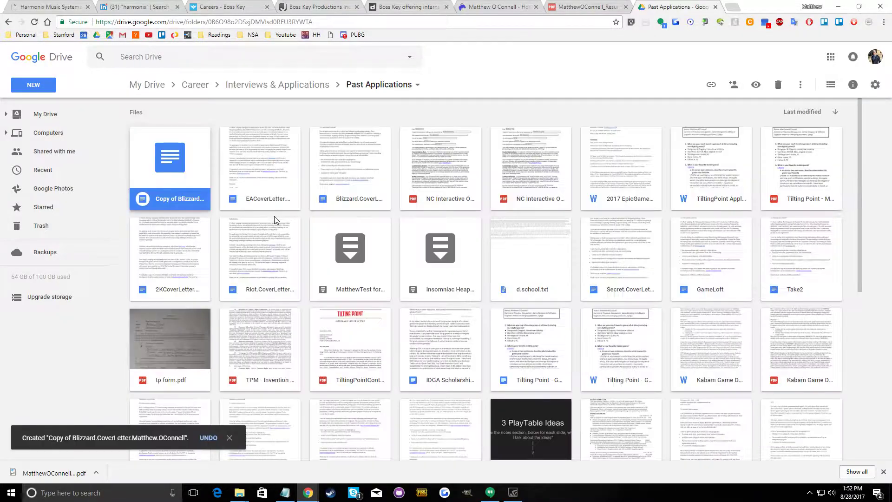
double_click(182, 172)
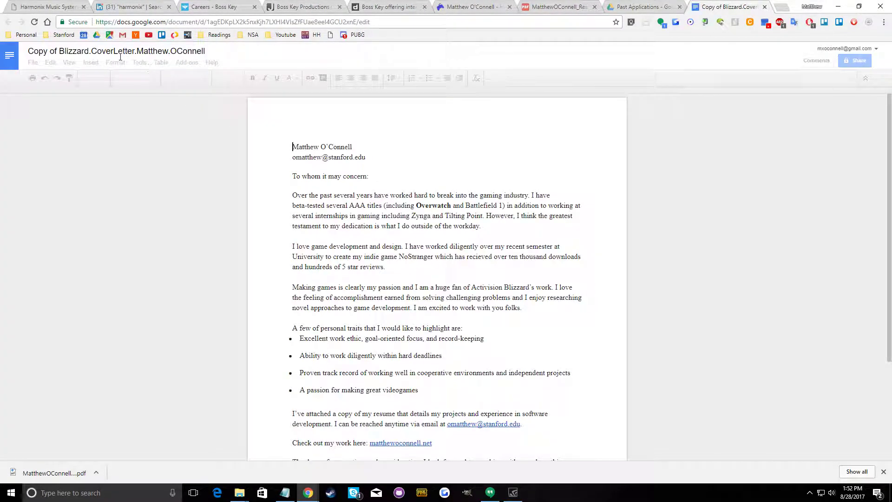
left_click_drag(89, 50, 27, 51)
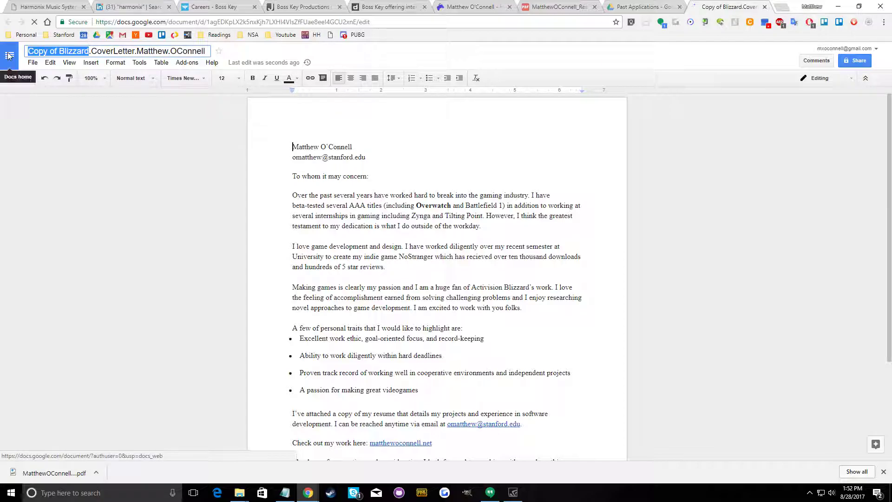
type("BossKey")
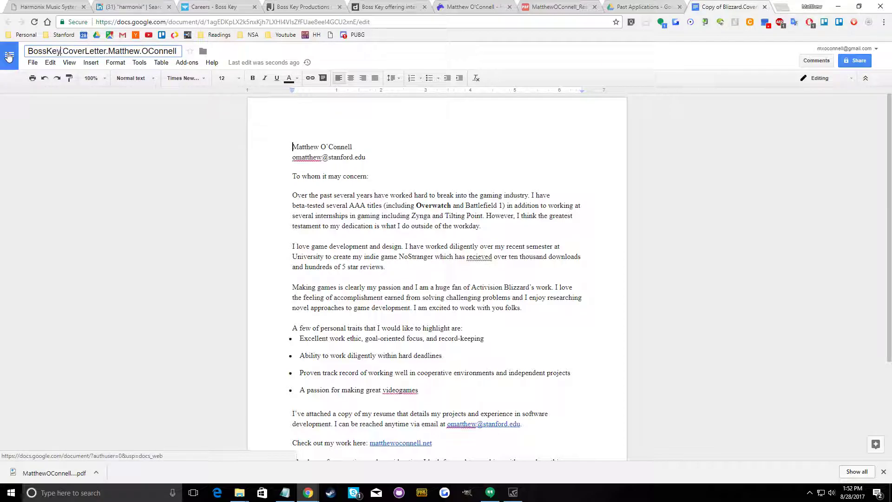
left_click(320, 148)
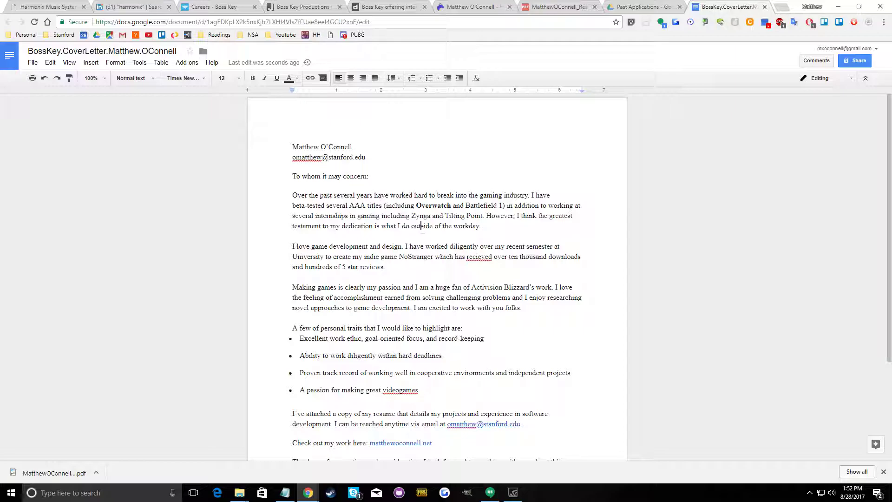
In the letter's first paragraph, remove the bold from "Overwatch" and add "NCsoft," before Zynga in the list of internships
double_click(436, 205)
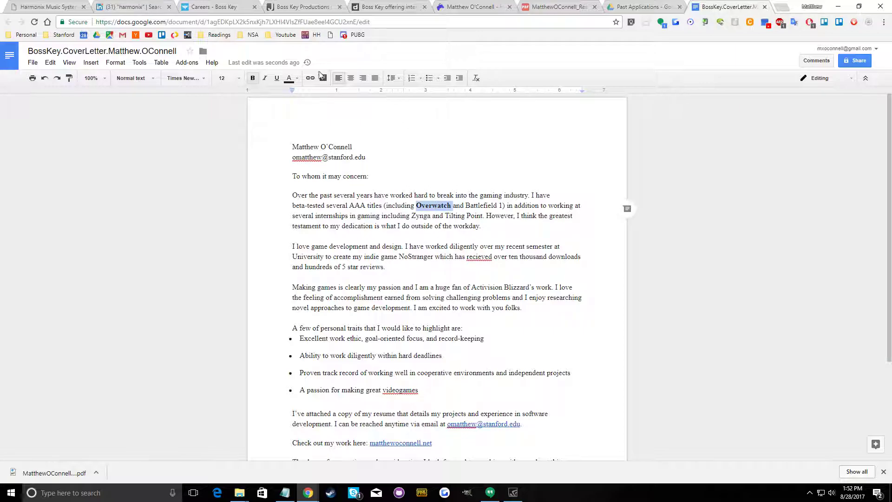
left_click(254, 79)
double_click(431, 267)
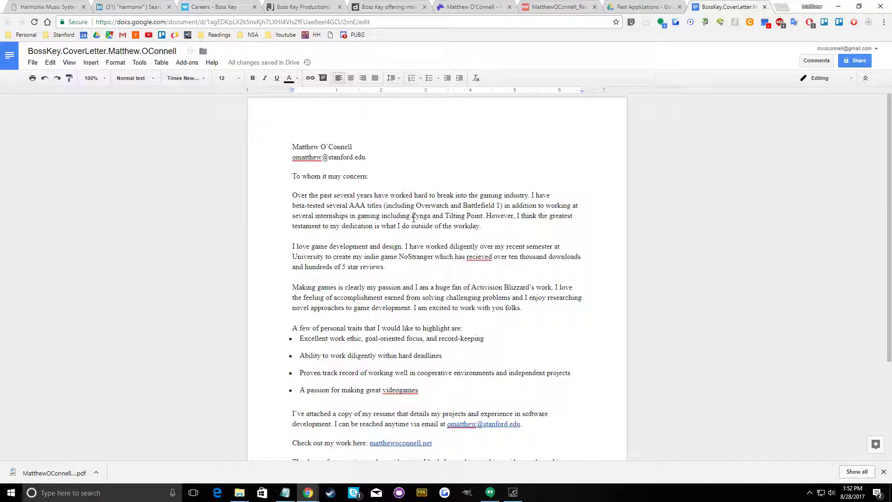
type("NCsoft,")
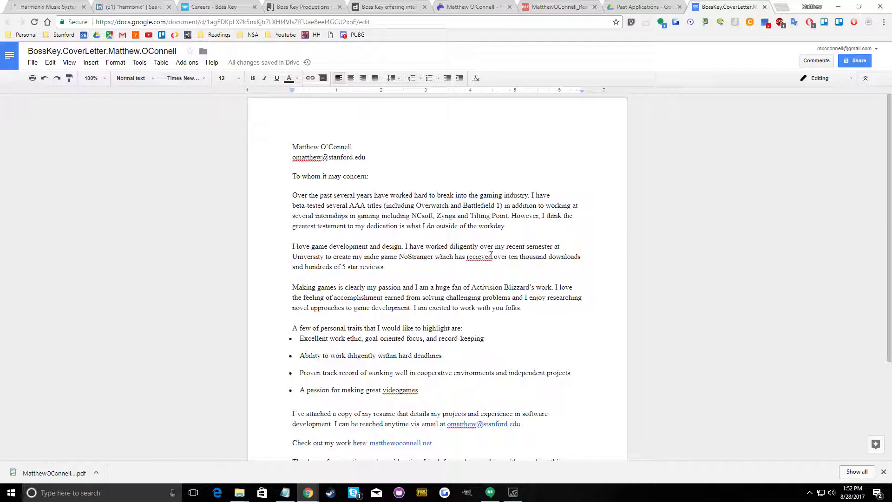
In the NoStranger paragraph, change the downloads figure to 800 thousand and correct the misspelled word to "received"
double_click(514, 257)
type("800")
double_click(439, 237)
right_click(481, 256)
left_click(499, 212)
scroll(440, 268, "down", 1)
scroll(409, 270, "up", 1)
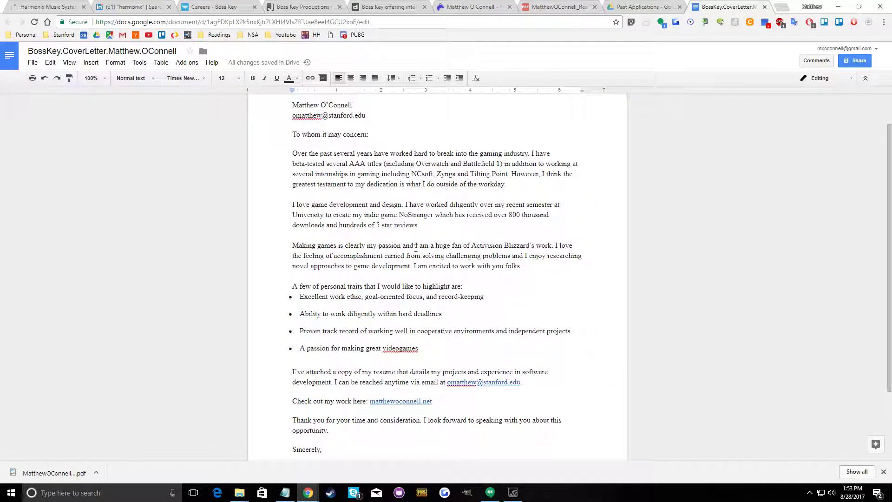
Replace "Activision Blizzard's work" in the third paragraph with "Law Breakers"
double_click(484, 246)
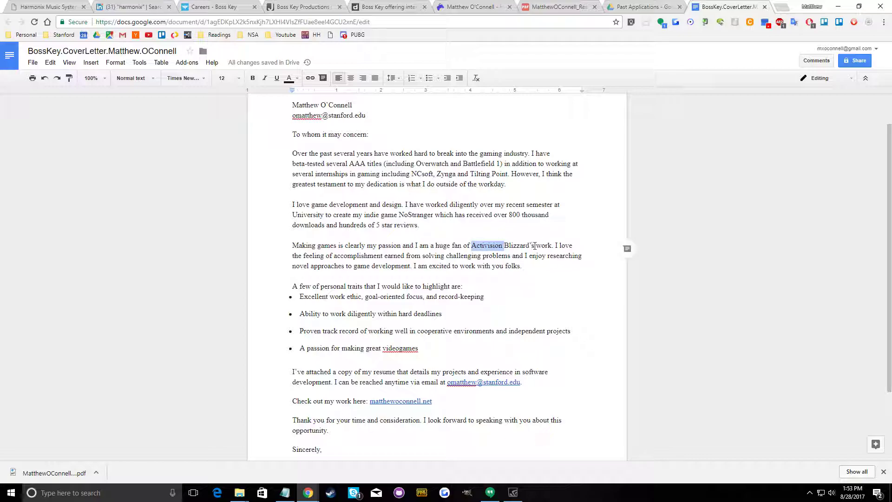
left_click_drag(551, 246, 473, 248)
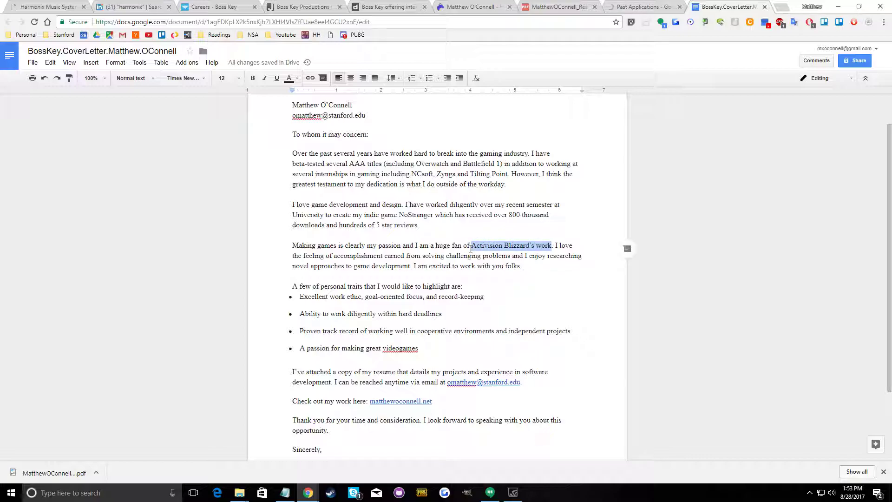
type("Law Breakers")
double_click(420, 279)
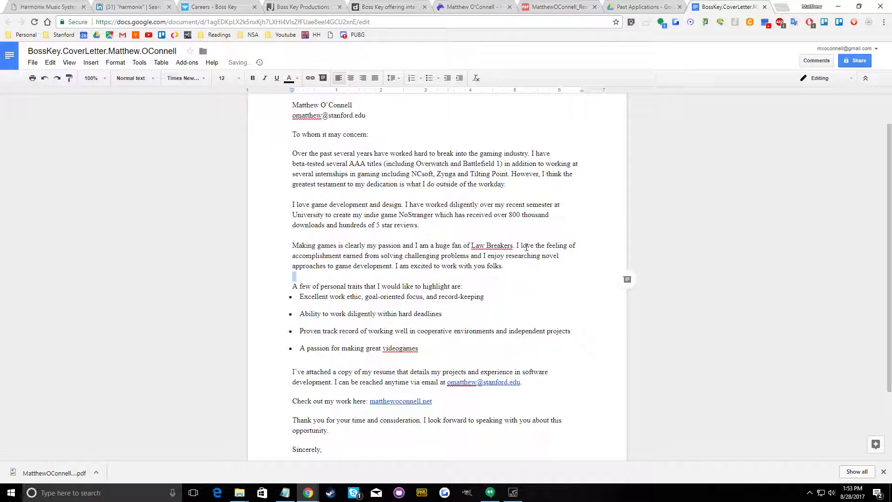
right_click(504, 246)
key("Escape")
Check how the game's title is written by searching Google for "law bnreakers boss key" in the internship article's tab
scroll(520, 245, "down", 2)
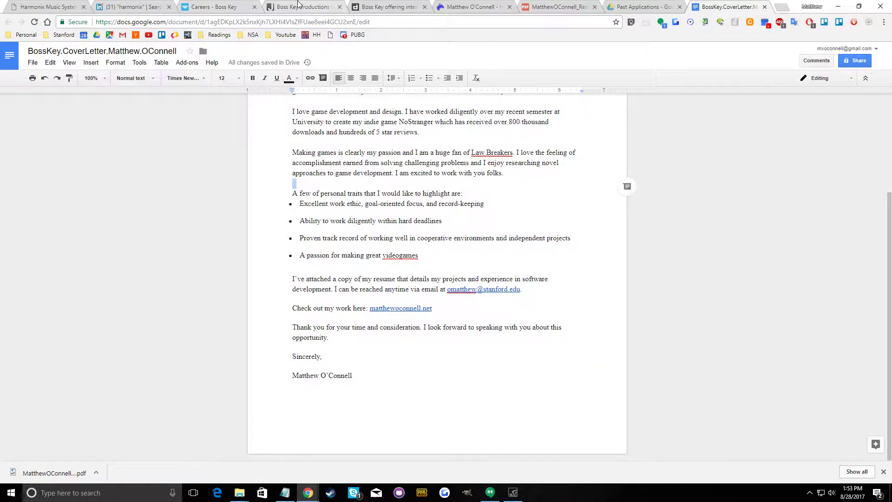
left_click(386, 7)
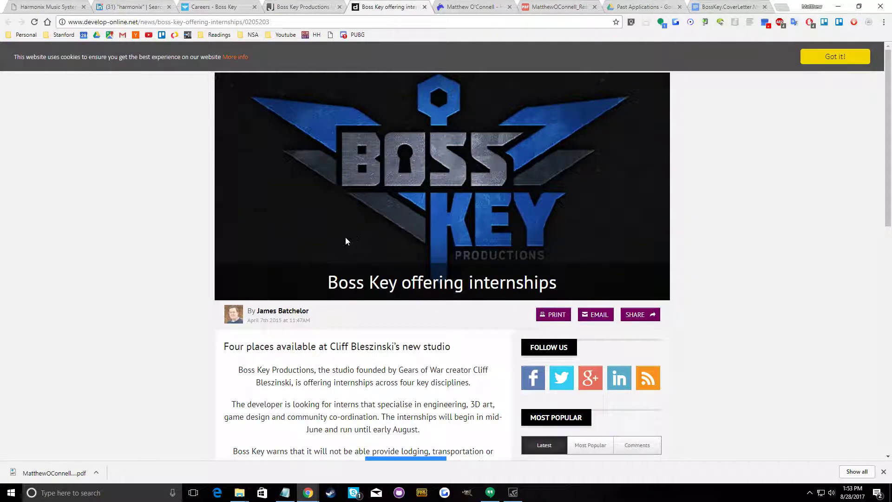
scroll(270, 274, "down", 3)
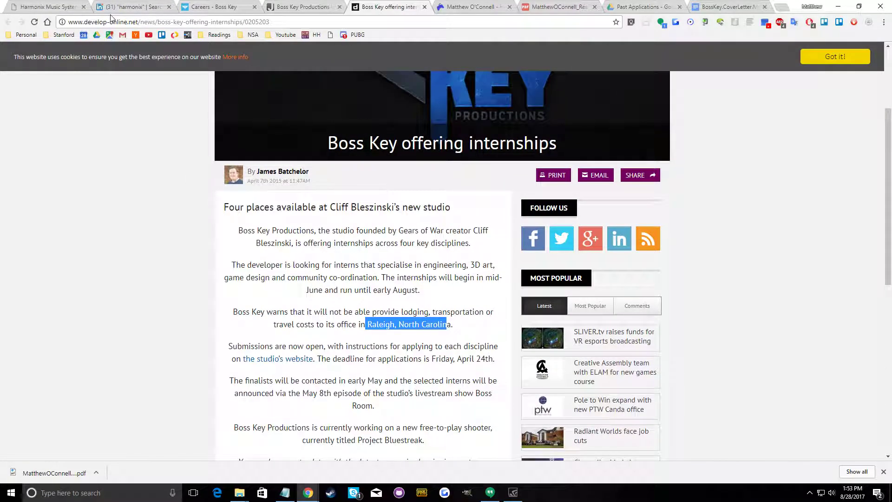
left_click(123, 23)
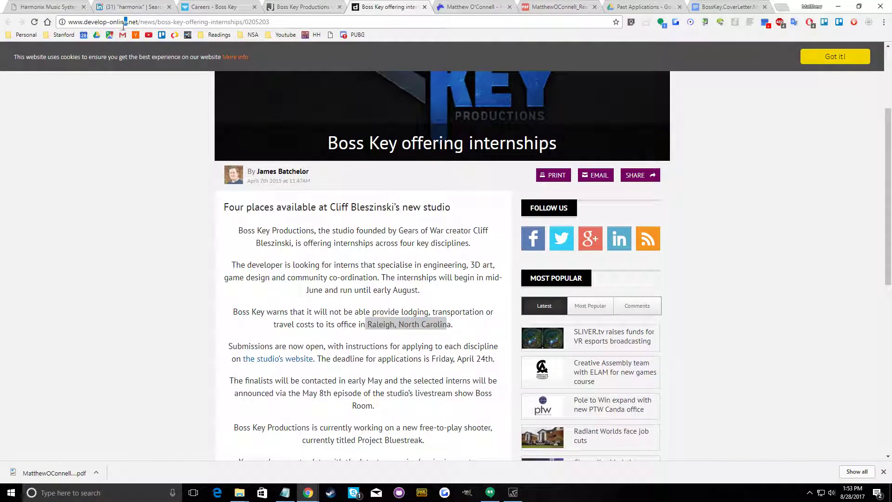
triple_click(123, 27)
type("law bnreakers boss k")
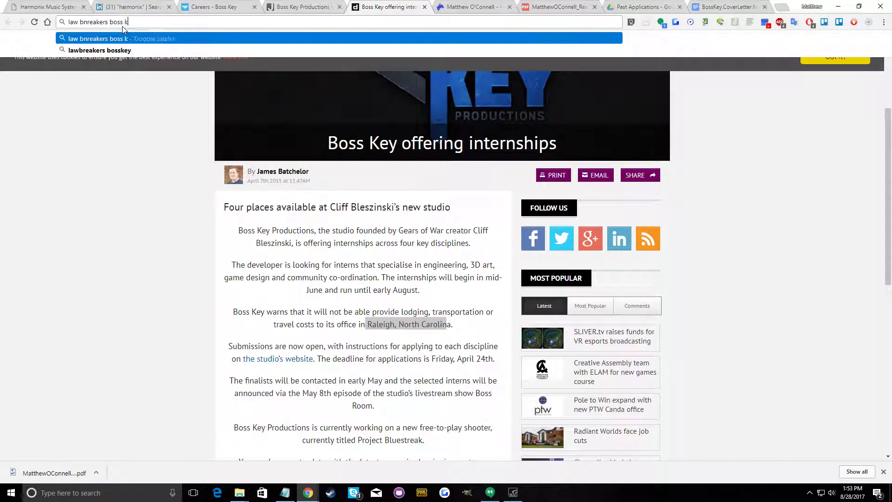
type("ey")
key("Return")
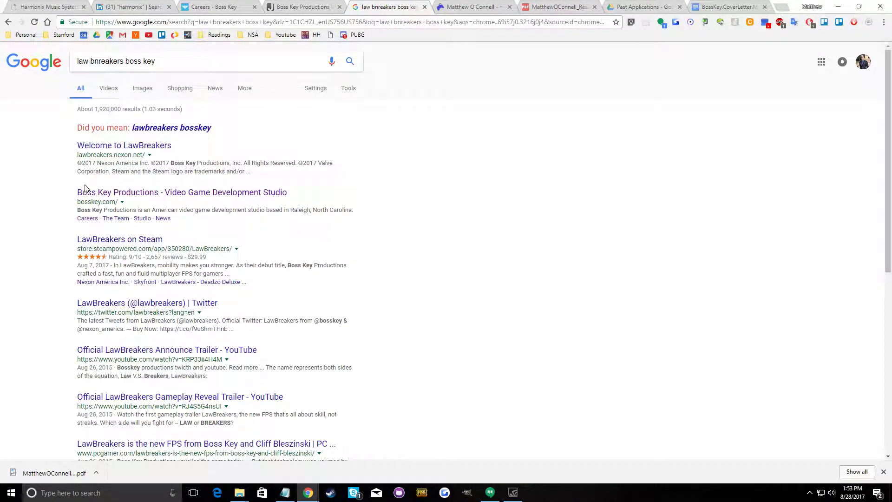
left_click(58, 5)
left_click(112, 7)
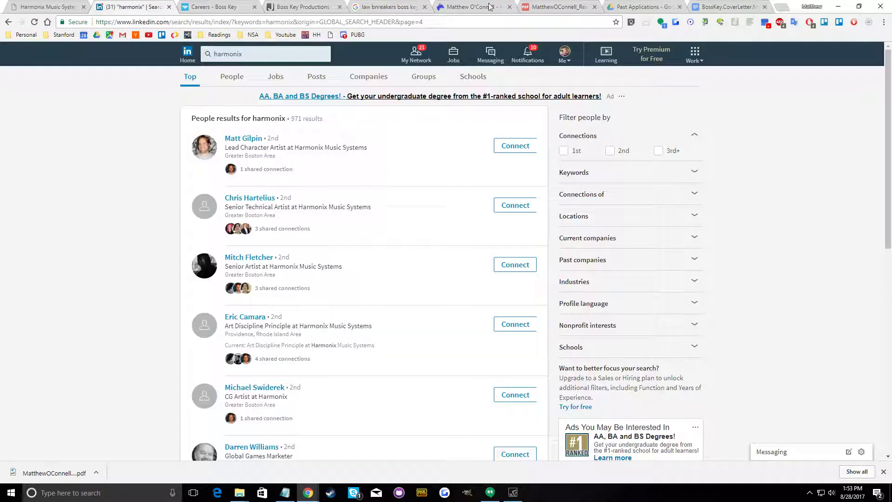
Return to the cover letter, remove the space in the game's title so it reads "LawBreakers", and review the letter
left_click(702, 6)
left_click(488, 153)
key("BackSpace")
left_click(579, 238)
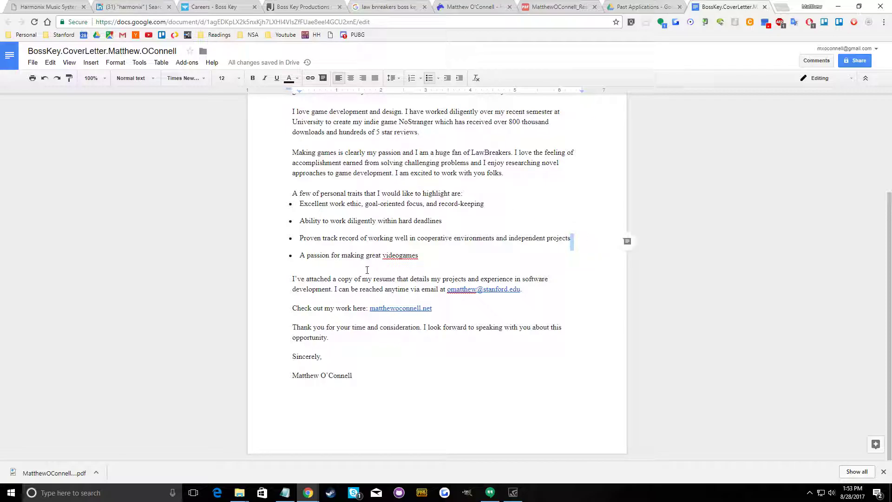
scroll(391, 364, "up", 3)
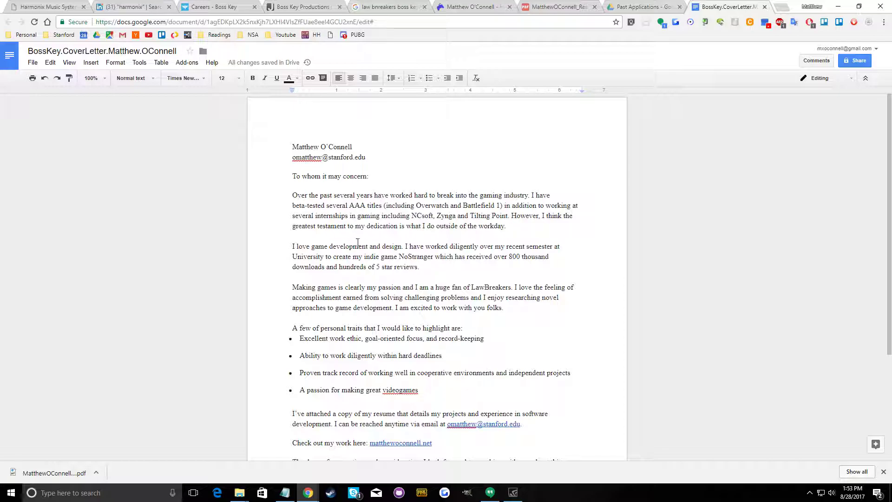
scroll(351, 246, "down", 1)
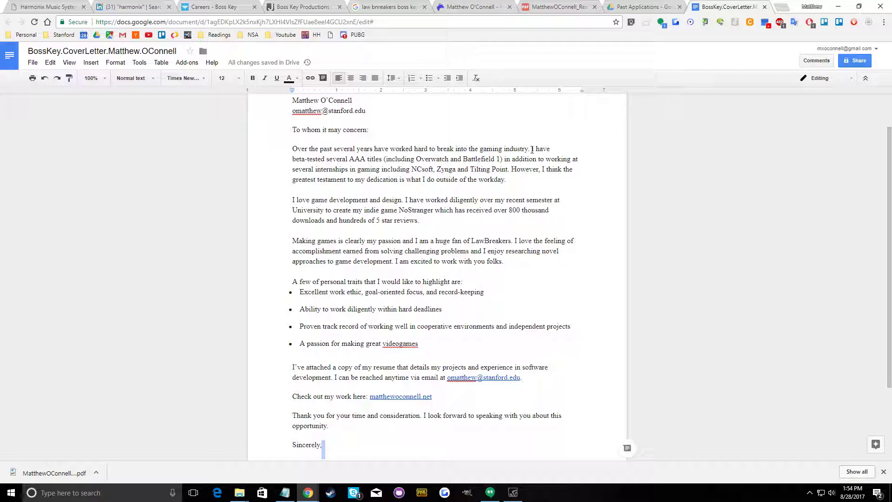
Add an opening paragraph below the greeting: "I am interested in apply for internships opportunites in game design and engineering for this upcomming summer."
left_click(388, 143)
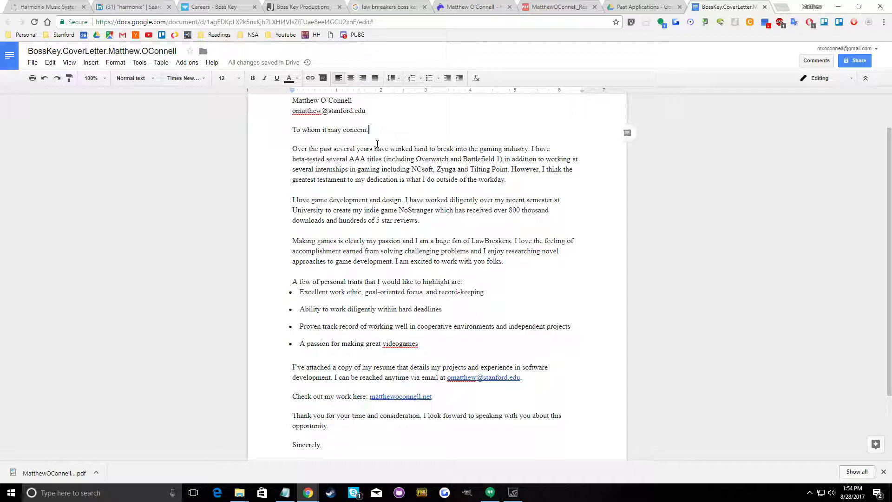
key("Return")
type("I am interested in apply for internships opportunit")
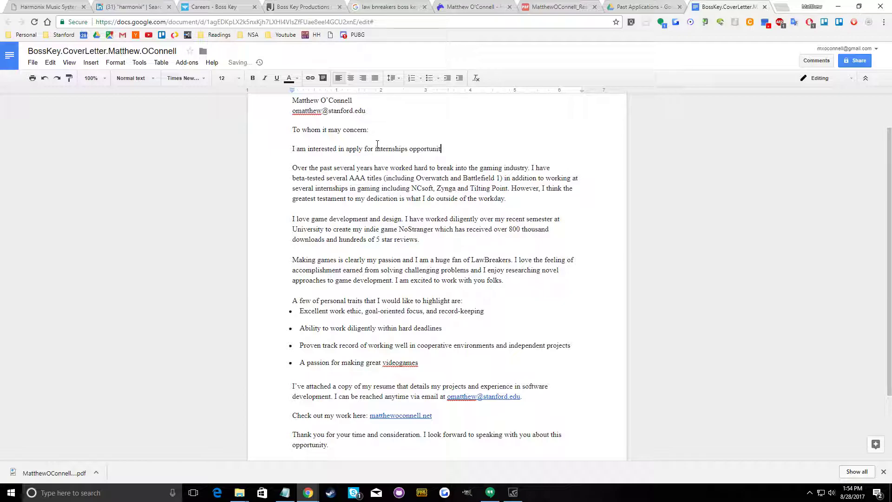
type("ga")
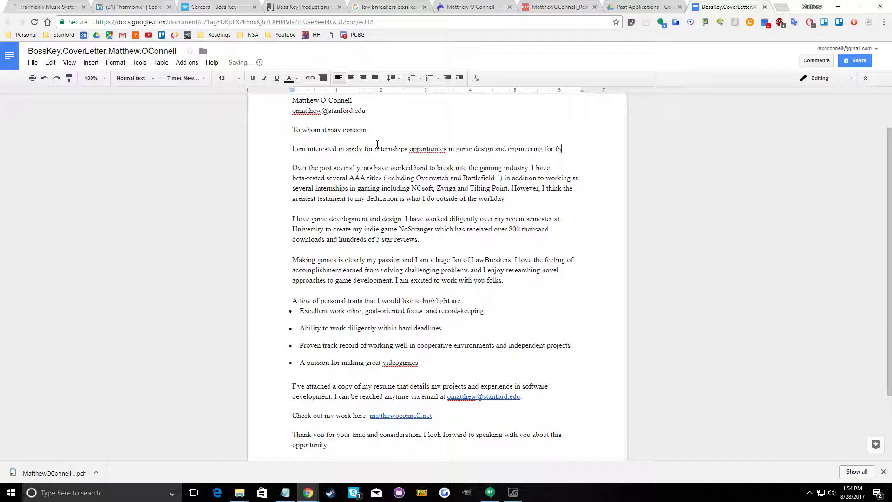
type("omming summe")
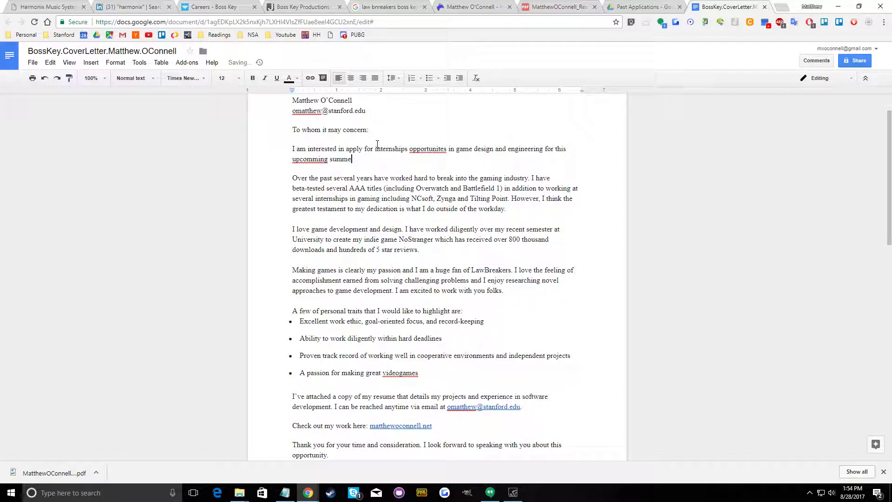
Correct the two misspelled words in the new opening paragraph to "upcoming" and "opportunities"
right_click(318, 159)
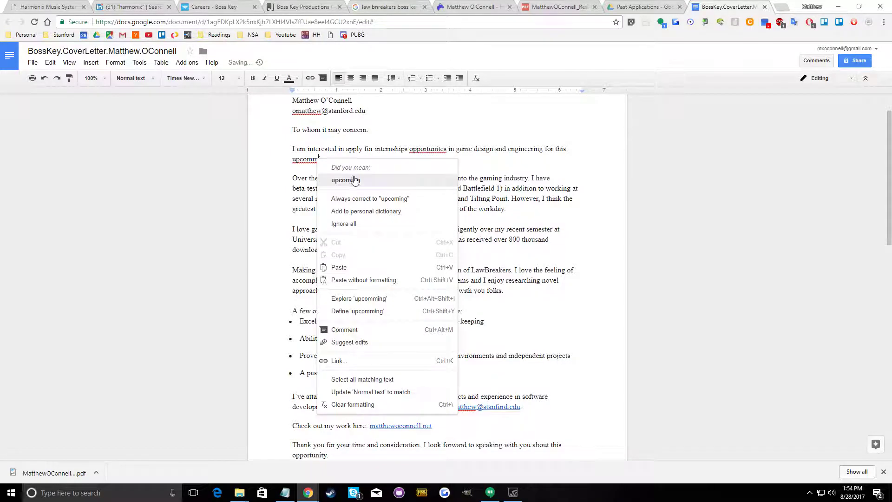
left_click(343, 179)
right_click(441, 150)
left_click(458, 167)
Remove the line breaks between "Sincerely," and the signature name at the end of the letter
scroll(382, 222, "down", 5)
scroll(392, 235, "down", 2)
scroll(398, 233, "up", 8)
scroll(338, 214, "down", 7)
left_click(349, 202)
key("Delete")
key("Delete")
key("Delete")
key("Delete")
key("Delete")
key("Delete")
key("Delete")
key("Delete")
key("Delete")
key("Delete")
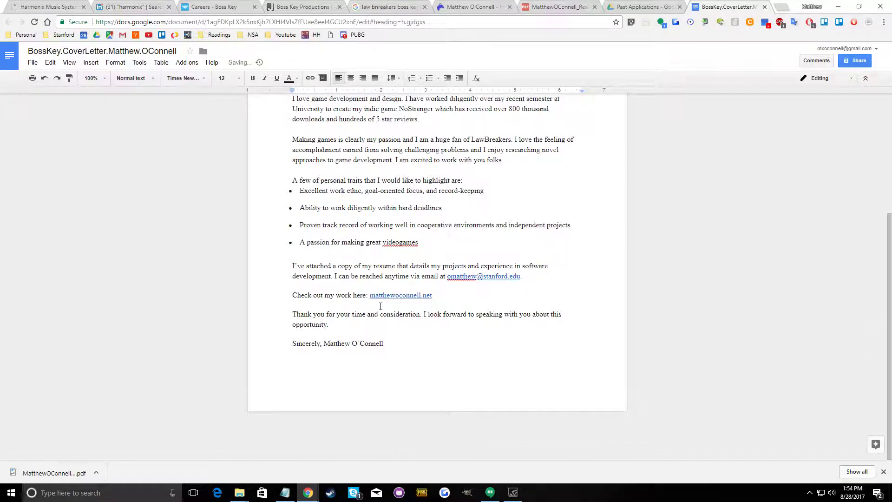
Delete the "To whom it may concern:" greeting and move the signature name onto its own line below "Sincerely,"
scroll(380, 307, "up", 4)
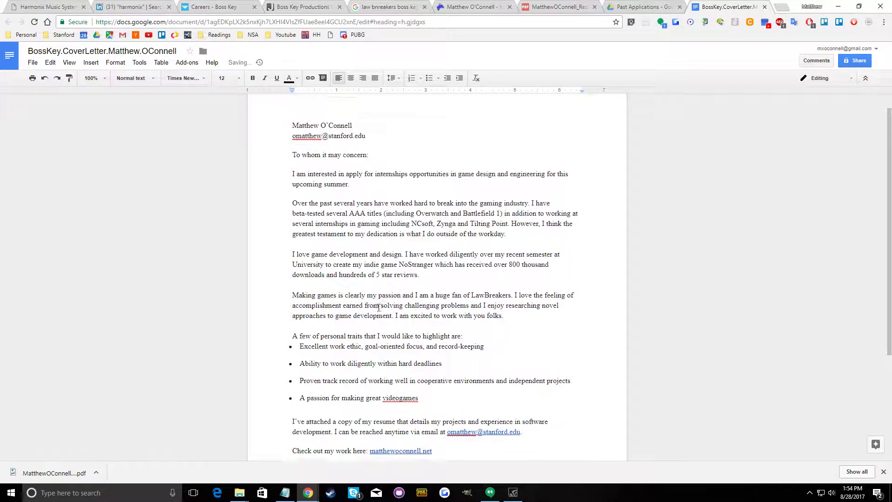
triple_click(361, 181)
key("BackSpace")
key("BackSpace")
key("BackSpace")
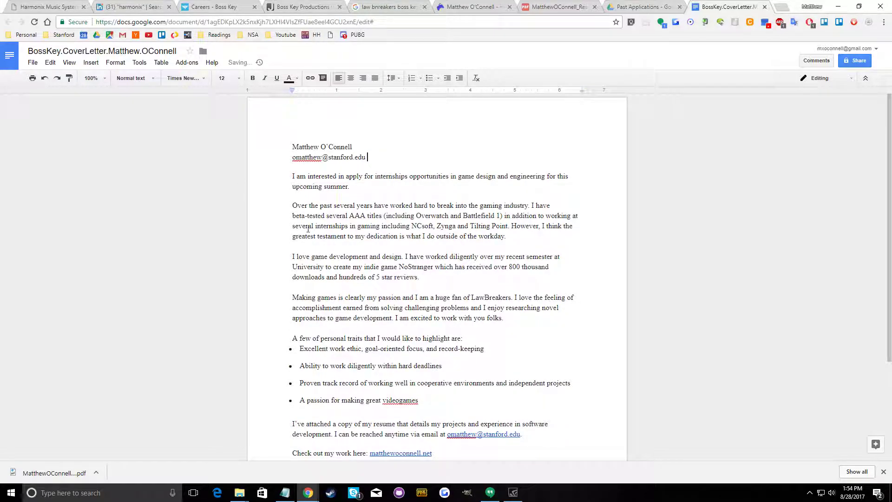
scroll(318, 358, "down", 3)
left_click(324, 367)
key("Return")
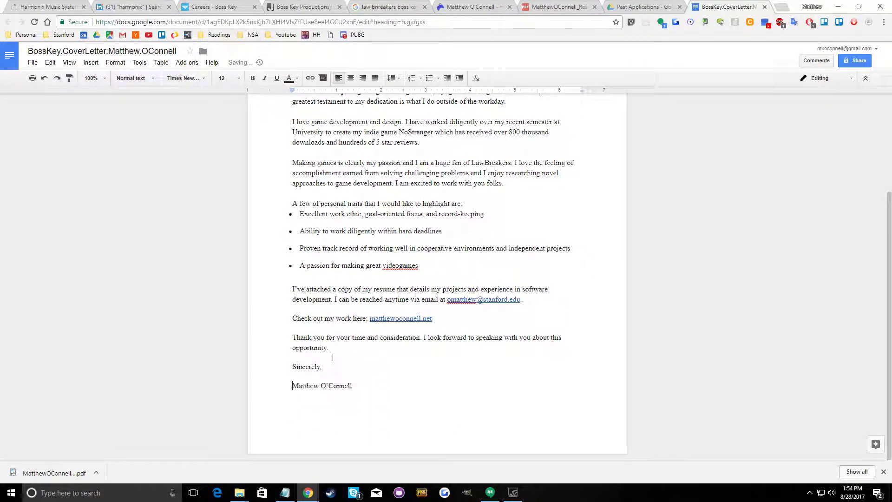
Undo the signature line break and the removal of the greeting
scroll(313, 156, "up", 3)
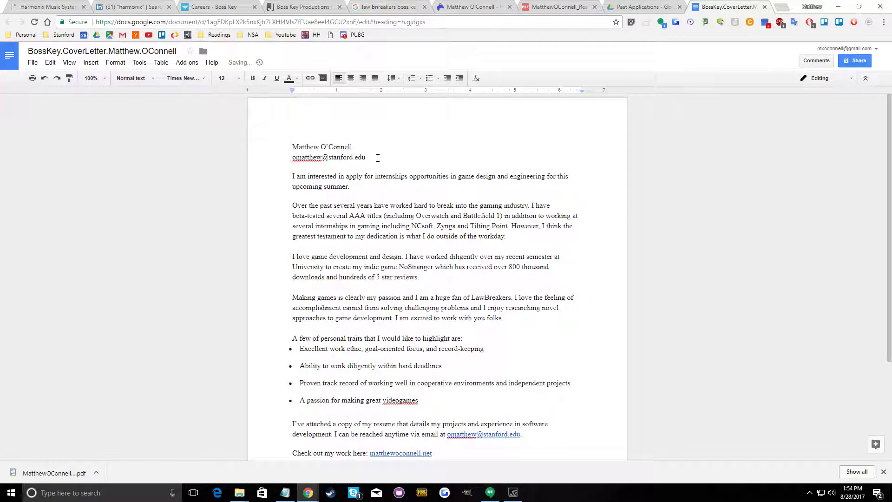
key("ctrl+z")
key("ctrl+z")
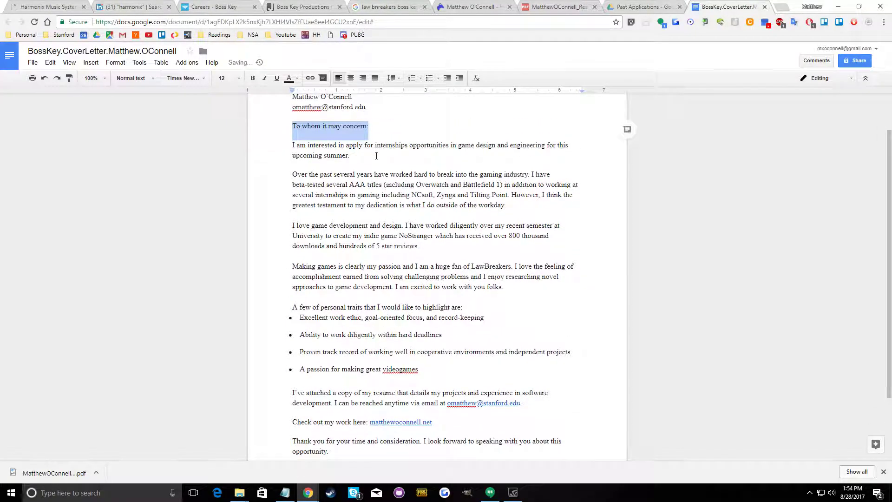
Delete the sender's name and email lines above the greeting, along with the leftover blank line
scroll(376, 155, "up", 2)
double_click(377, 163)
left_click_drag(377, 161, 279, 145)
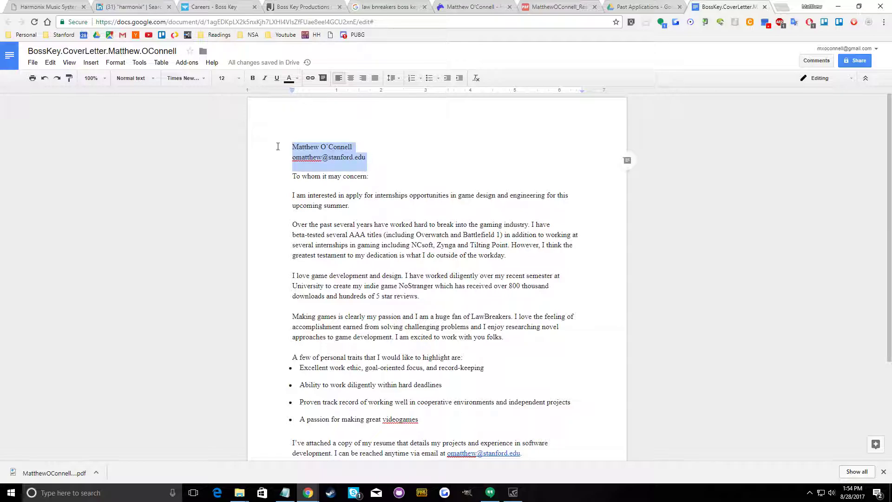
key("BackSpace")
key("Down")
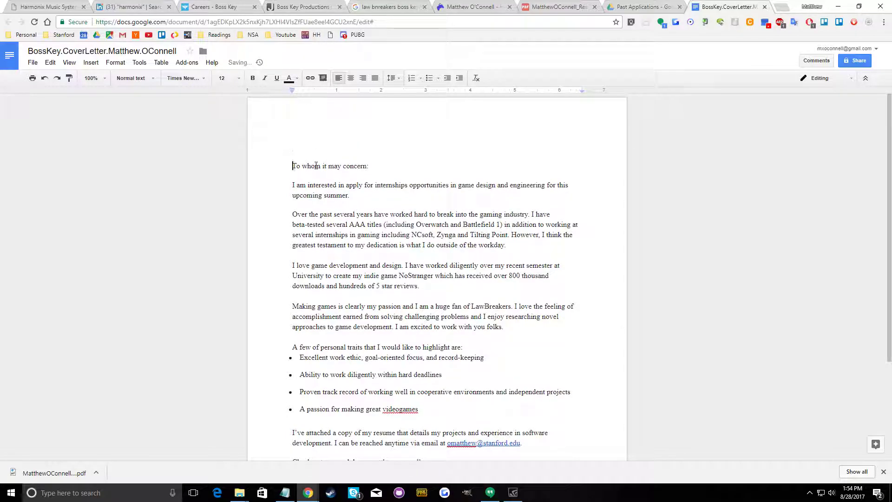
key("BackSpace")
Place the signature name on a separate line below "Sincerely," at the end of the letter
scroll(324, 304, "down", 3)
left_click(324, 356)
key("Return")
scroll(325, 360, "up", 3)
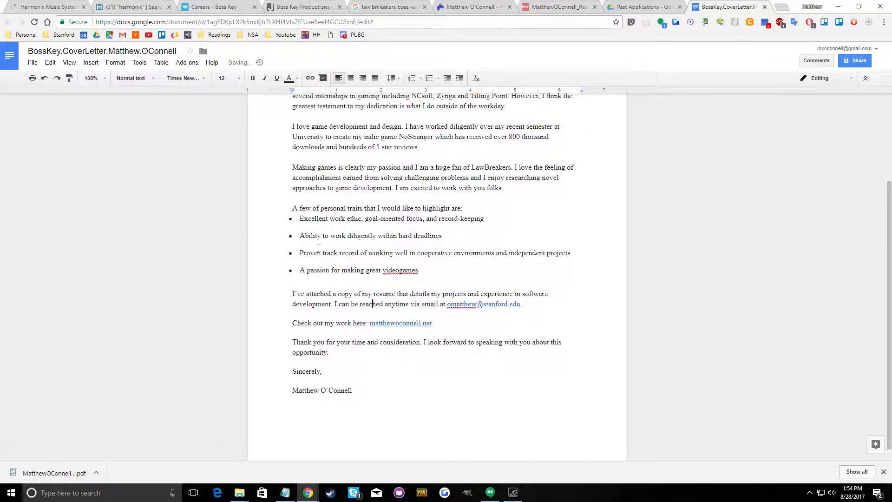
Search the cover letter for "blizz" to check for leftover mentions of the previous company
left_click(31, 62)
mouse_move(55, 197)
left_click(458, 196)
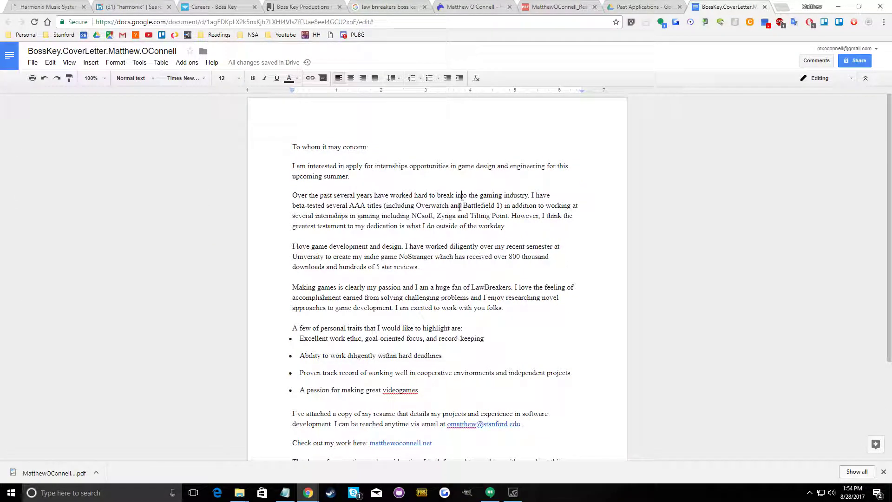
key("ctrl+f")
type("bliz")
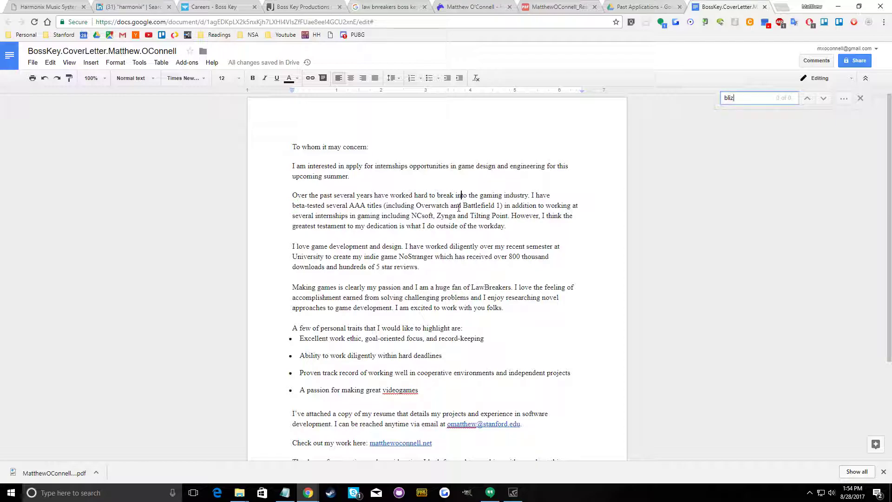
left_click(423, 298)
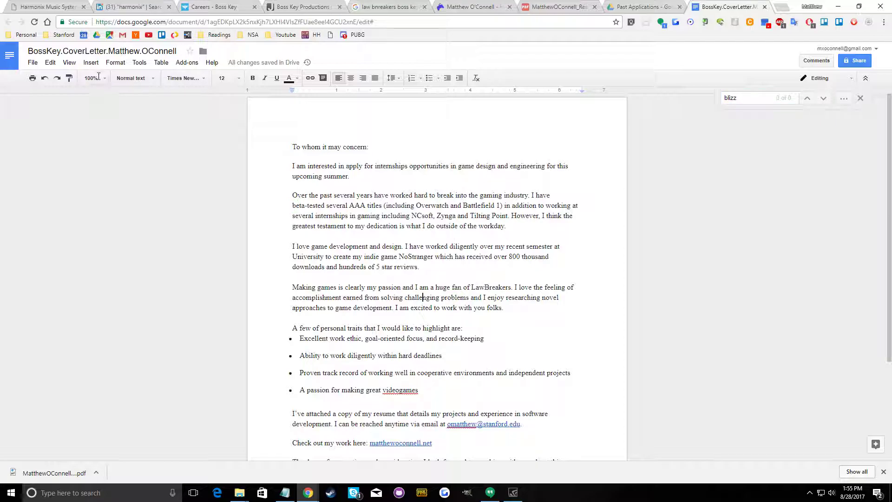
Print the cover letter with Microsoft Print to PDF, saving it on the Desktop as BossKey
left_click(33, 62)
left_click(51, 290)
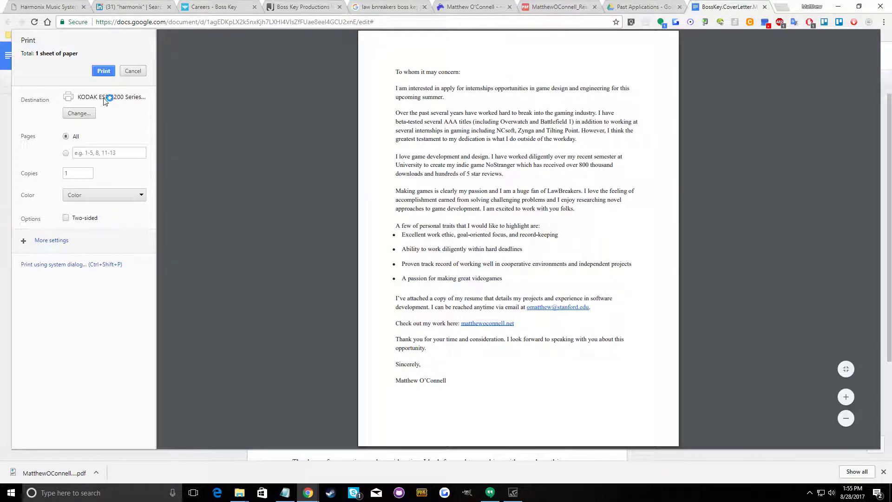
left_click(80, 113)
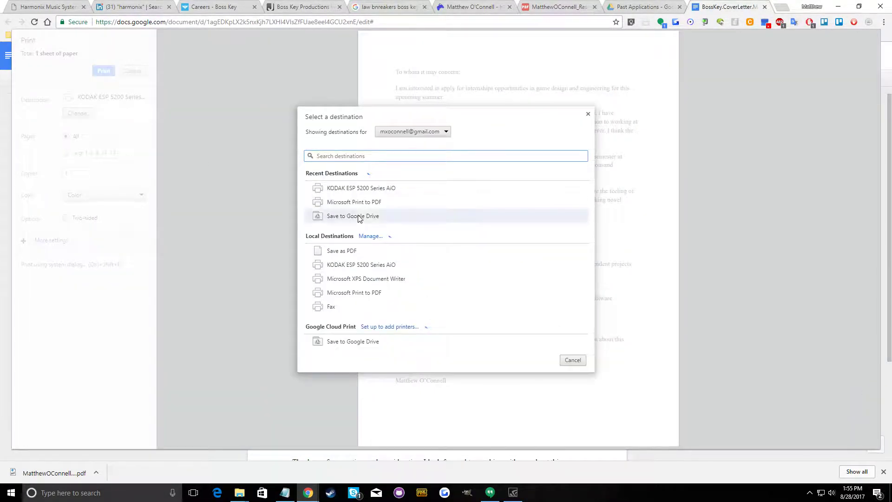
left_click(365, 202)
left_click(104, 71)
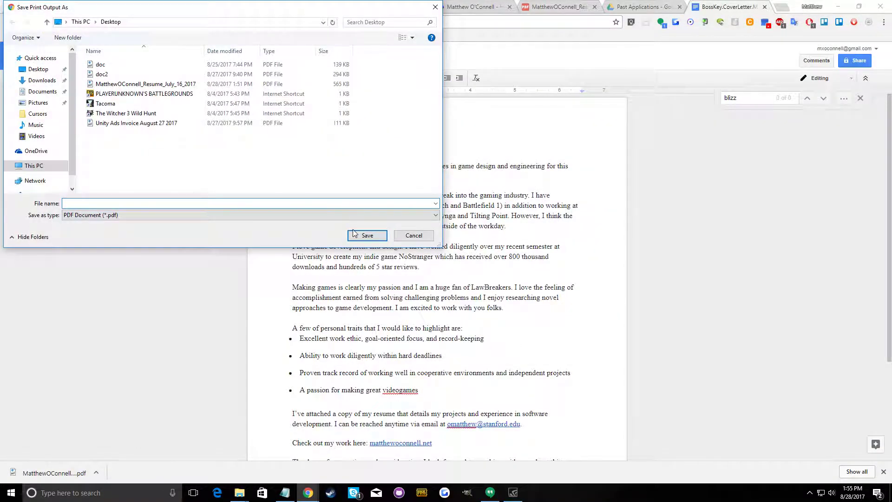
key("Return")
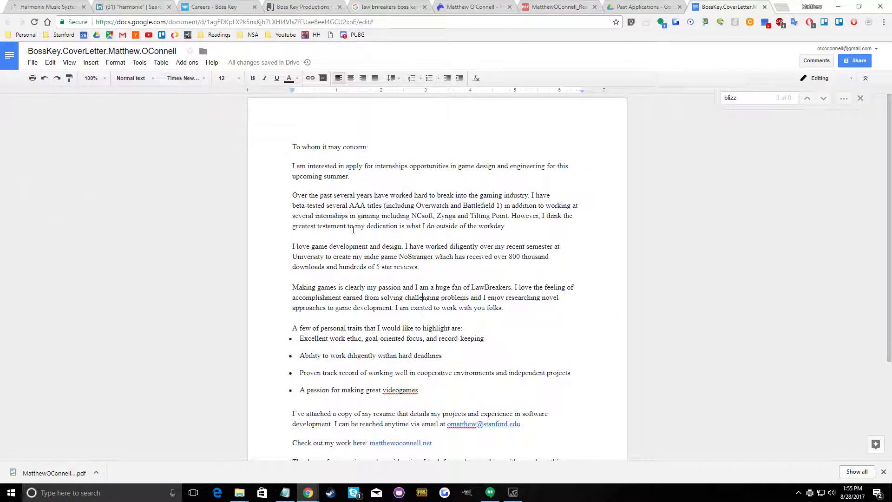
Attach the BossKey PDF from the Desktop as the cover letter in the Boss Key speculative application and send the application
key("ctrl+shift+Tab")
key("ctrl+shift+Tab")
key("ctrl+shift+Tab")
key("ctrl+shift+Tab")
key("ctrl+shift+Tab")
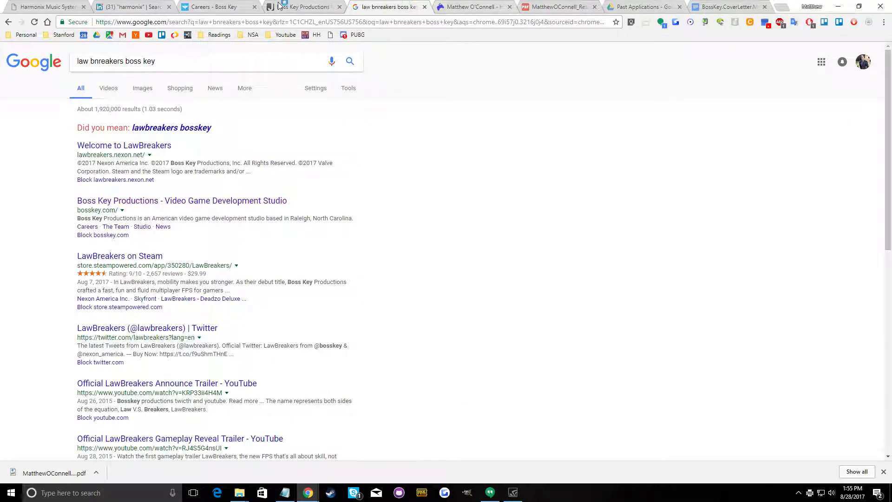
left_click(286, 361)
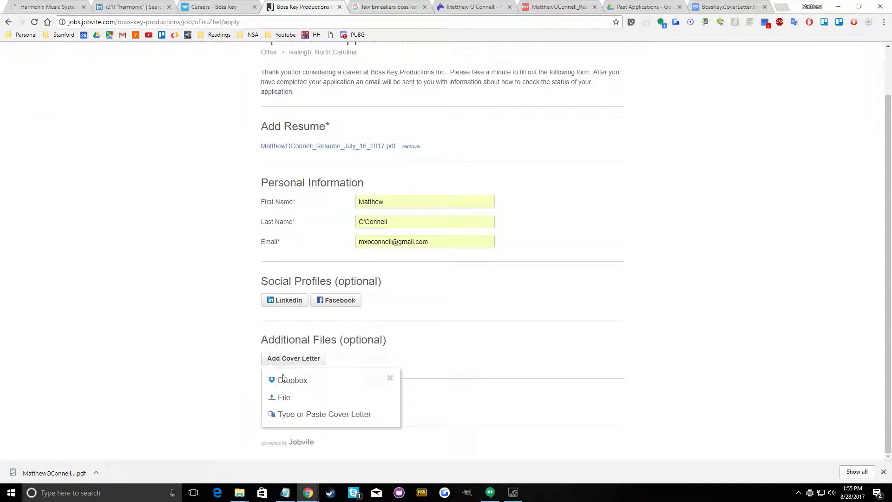
left_click(293, 400)
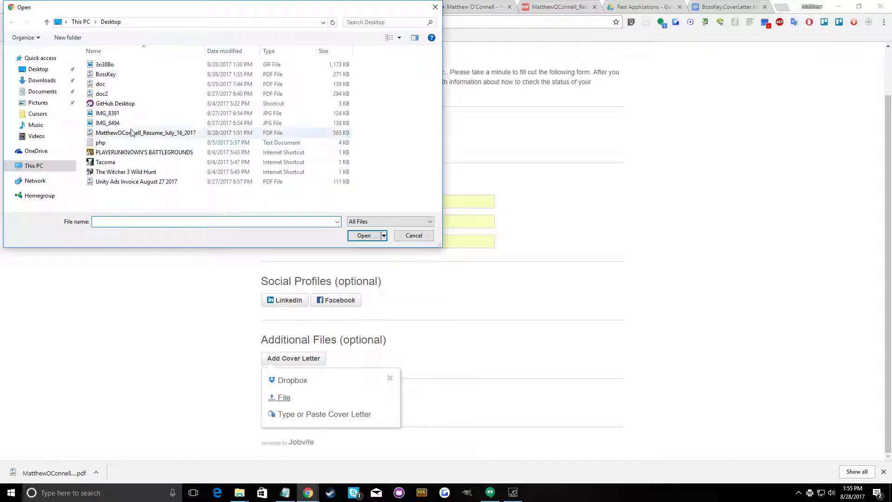
left_click(105, 74)
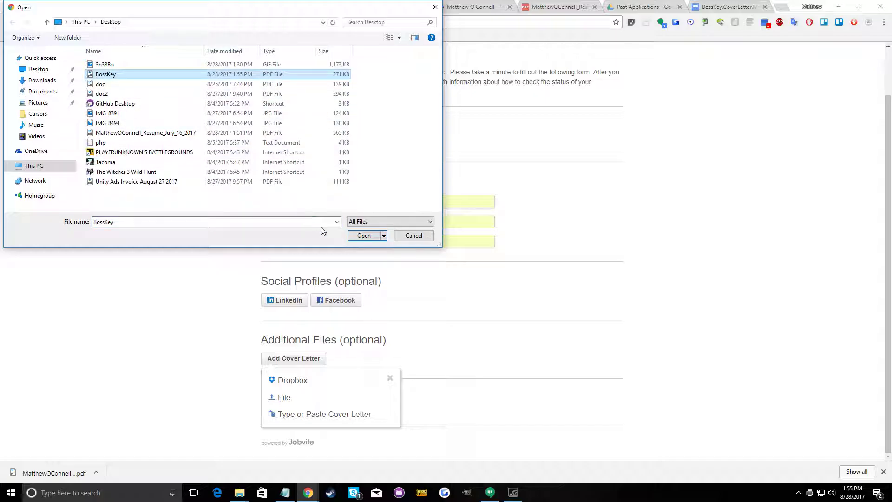
left_click(364, 235)
left_click(295, 394)
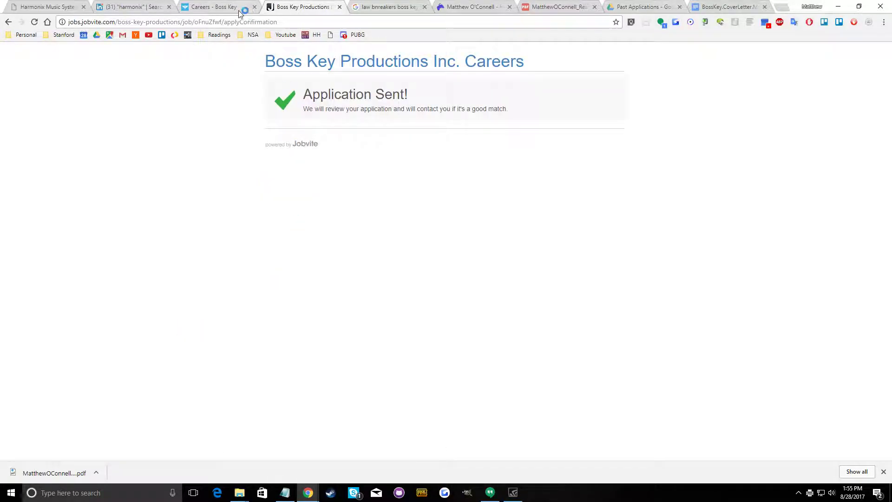
Switch to LinkedIn and search for "boss key"
left_click(195, 4)
left_click(147, 6)
left_click_drag(238, 54, 118, 53)
type("boss key")
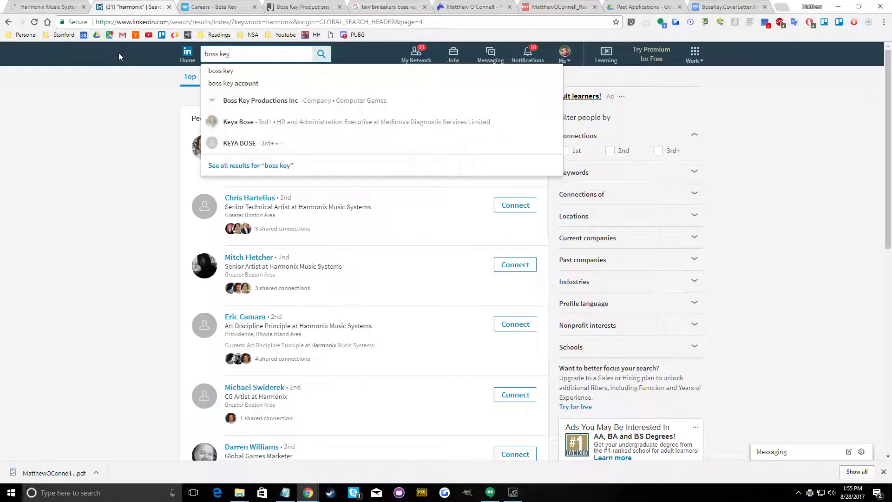
key("Return")
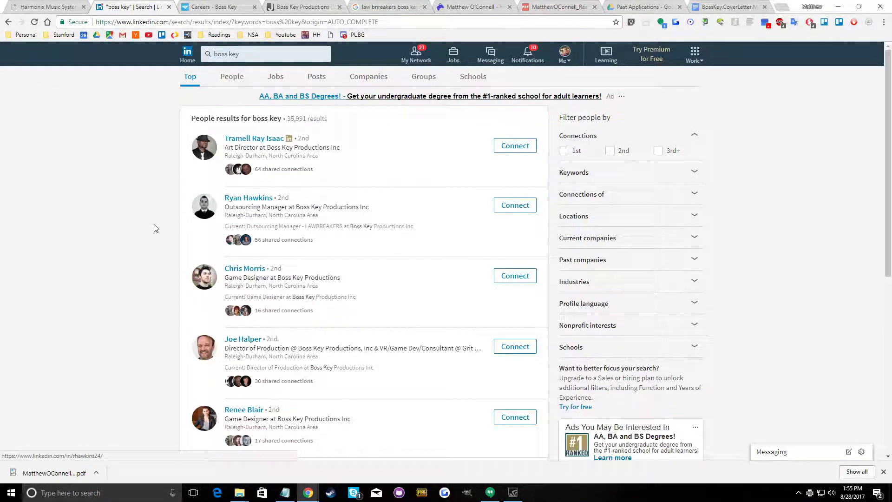
Send connection invitations without a note to the first four people in the Boss Key results
left_click(519, 145)
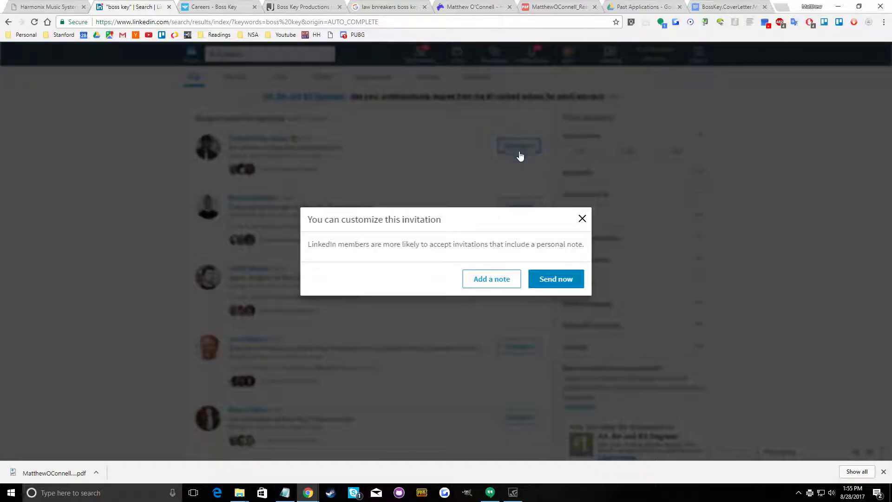
left_click(551, 280)
left_click(517, 214)
left_click(550, 280)
left_click(515, 276)
left_click(551, 279)
left_click(515, 347)
left_click(553, 279)
Send connection invitations without a note to the next three people further down the first results page
scroll(517, 300, "down", 1)
scroll(517, 300, "down", 3)
left_click(521, 233)
left_click(553, 279)
left_click(524, 293)
left_click(555, 280)
left_click(531, 360)
left_click(557, 281)
Send connection invitations without a note to the last people listed on the first results page
scroll(469, 336, "down", 4)
left_click(509, 234)
left_click(553, 278)
left_click(521, 292)
left_click(553, 278)
left_click(513, 363)
left_click(429, 387)
Open the second page of results and send connection invitations without a note to the first five people
left_click(314, 436)
left_click(515, 147)
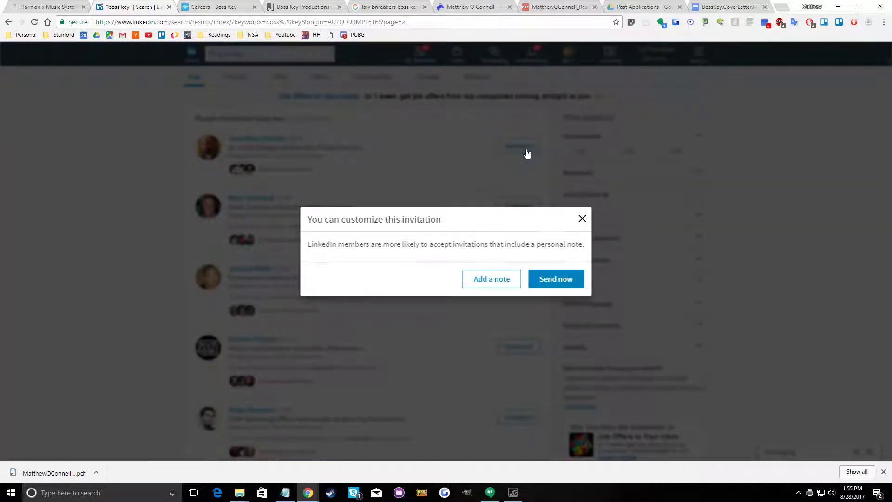
left_click(553, 279)
left_click(517, 205)
left_click(543, 278)
left_click(517, 274)
left_click(530, 287)
left_click(516, 346)
left_click(549, 279)
left_click(516, 417)
left_click(552, 278)
Send connection invitations without a note to four more people in the lower part of the second results page
scroll(530, 338, "down", 3)
left_click(530, 346)
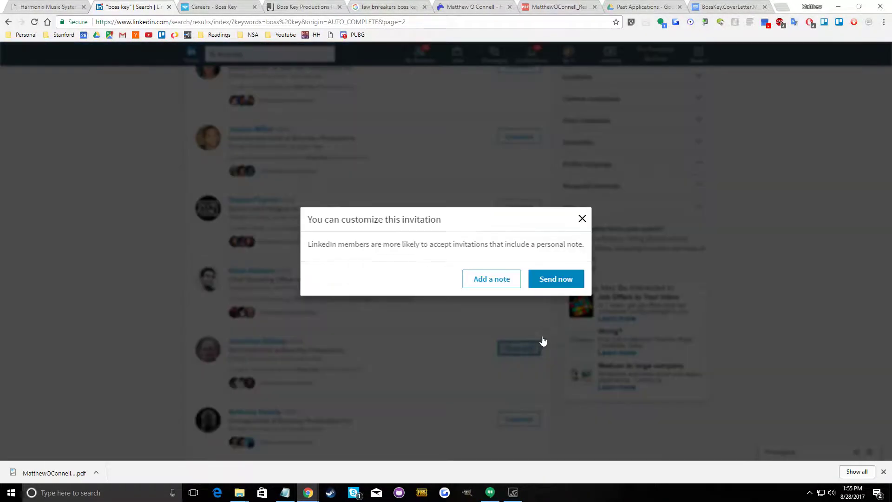
left_click(553, 279)
scroll(525, 344, "down", 3)
left_click(515, 280)
left_click(542, 279)
left_click(526, 341)
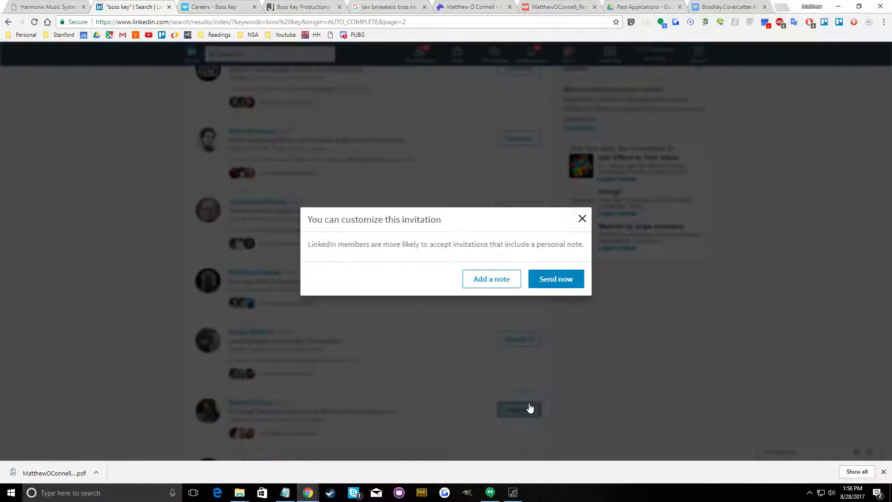
left_click(555, 280)
scroll(522, 346, "down", 2)
left_click(522, 320)
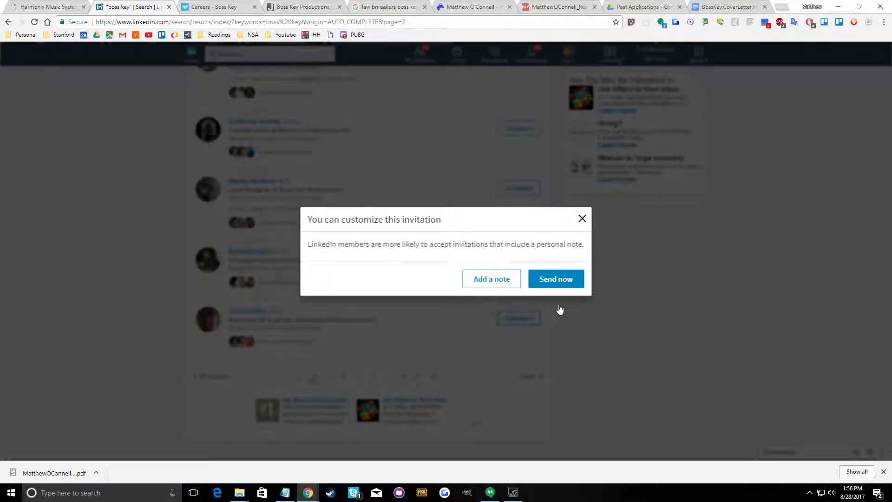
left_click(570, 278)
Open the third page of results and send connection invitations without a note to the first three people
left_click(327, 377)
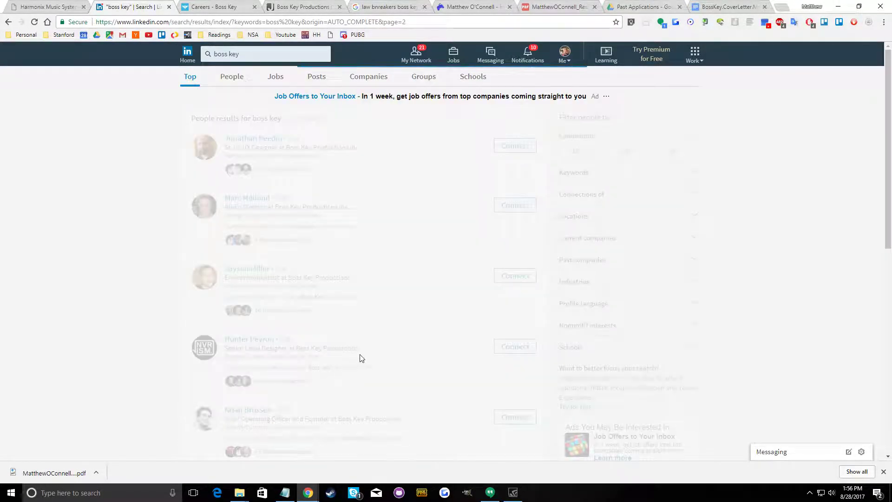
left_click(522, 148)
left_click(522, 148)
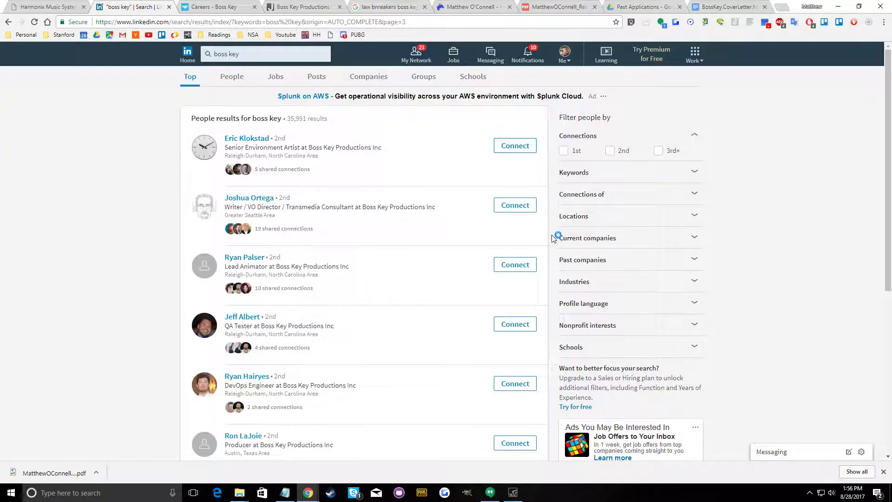
left_click(516, 146)
left_click(524, 211)
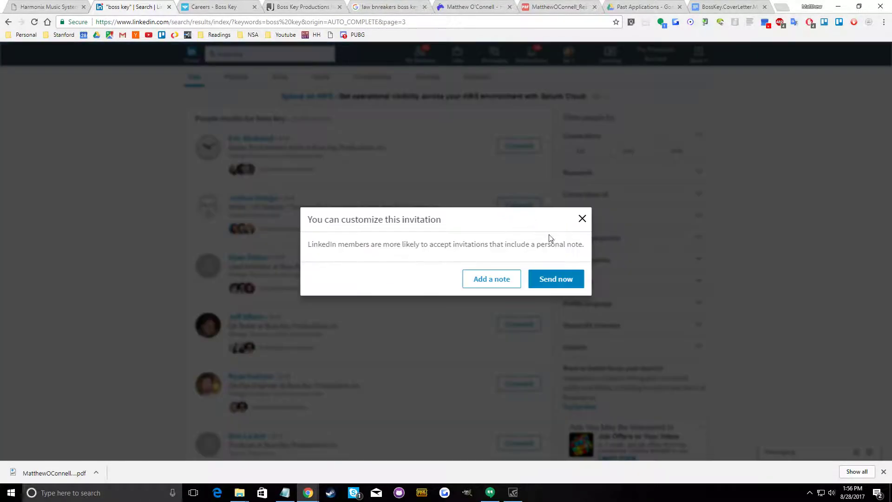
left_click(537, 283)
left_click(518, 269)
left_click(539, 282)
left_click(520, 270)
left_click(556, 279)
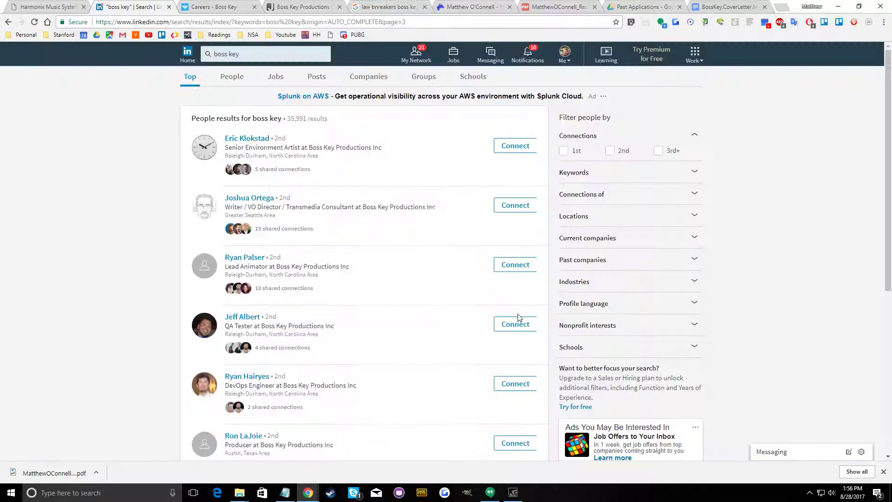
Send connection invitations without a note to the fourth and fifth people on the third results page
left_click(519, 323)
left_click(555, 279)
left_click(519, 323)
left_click(556, 278)
left_click(515, 384)
left_click(555, 278)
Send connection invitations without a note to the next three people further down the third results page
scroll(523, 350, "down", 2)
left_click(523, 350)
left_click(556, 279)
left_click(529, 410)
left_click(556, 280)
scroll(508, 343, "down", 2)
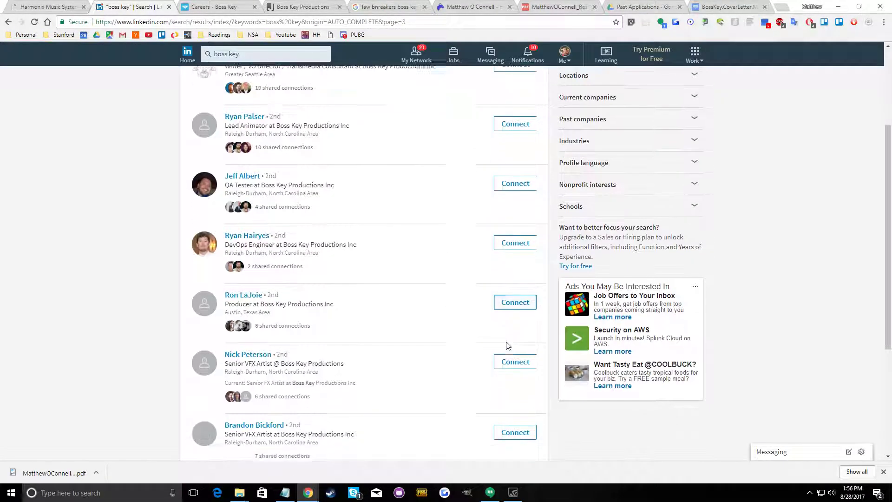
left_click(516, 388)
left_click(552, 278)
Send connection invitations without a note to the last two people on the third results page
scroll(511, 353, "down", 3)
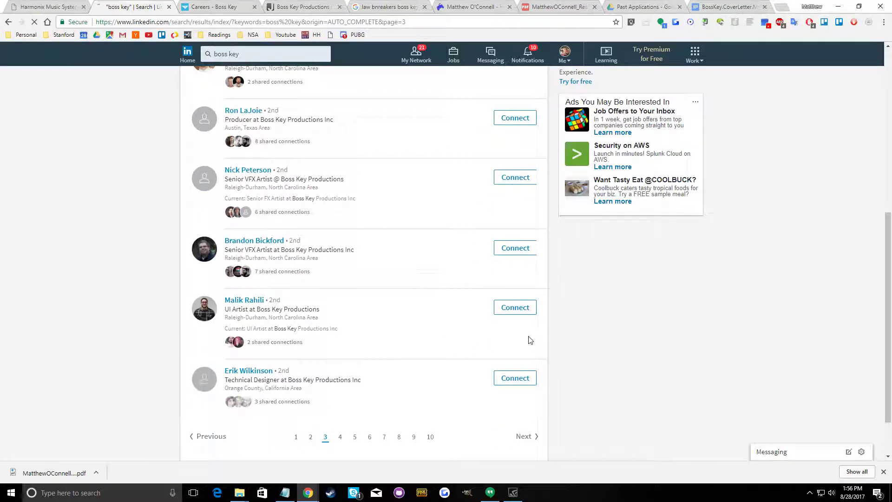
left_click(529, 307)
left_click(556, 278)
left_click(514, 378)
left_click(541, 281)
Open the fourth page of results and send connection invitations without a note to the first five people
left_click(341, 437)
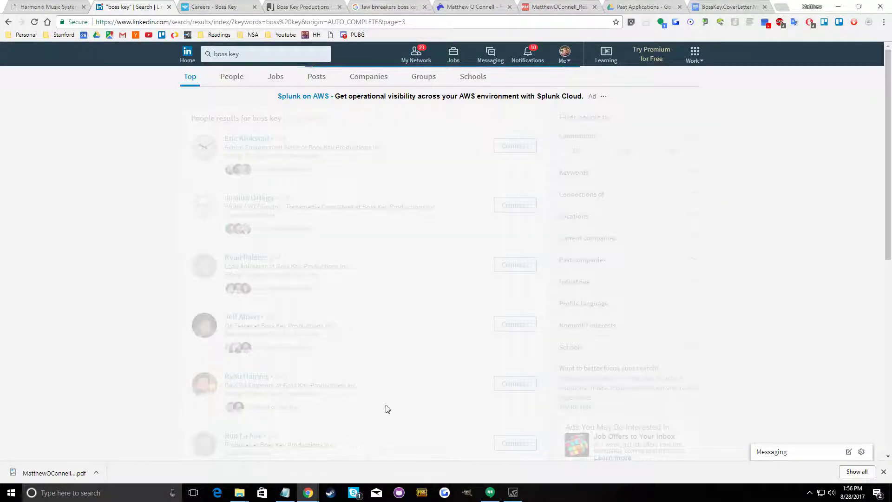
left_click(539, 150)
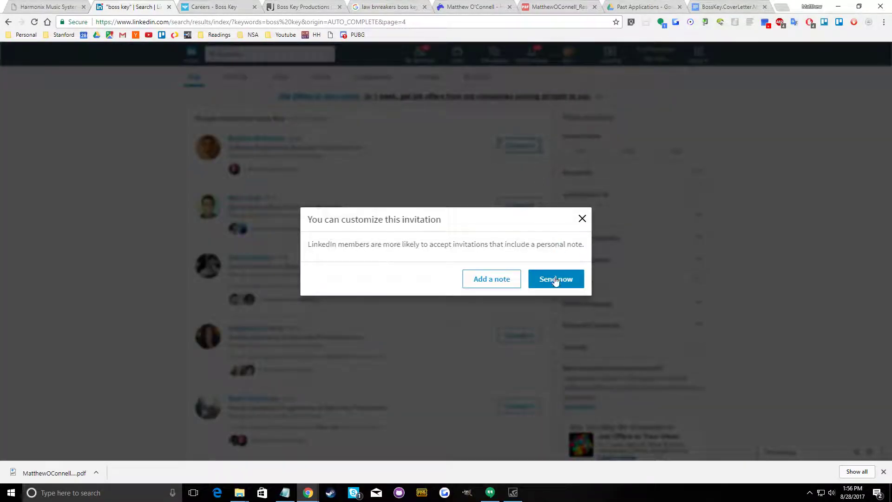
left_click(555, 278)
left_click(521, 205)
left_click(548, 278)
left_click(515, 263)
left_click(534, 280)
left_click(520, 334)
left_click(554, 281)
left_click(517, 406)
left_click(559, 276)
Send connection invitations without a note to the next three people further down the fourth results page
scroll(504, 424, "down", 5)
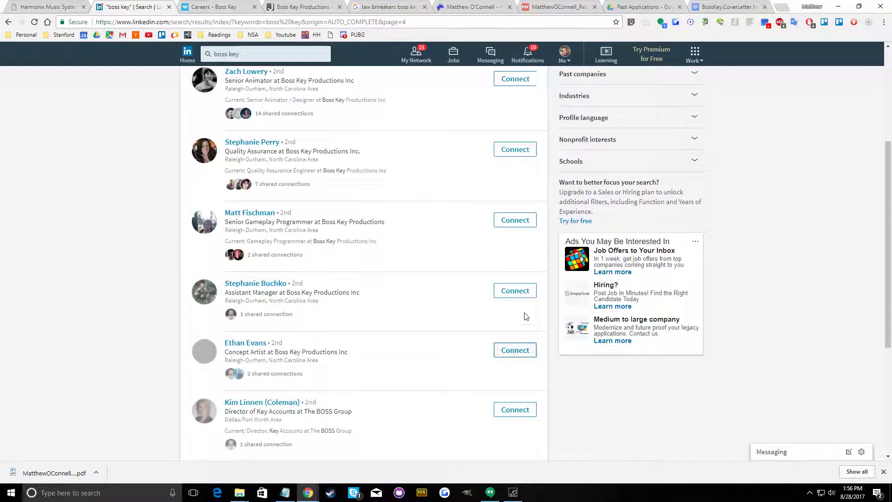
left_click(522, 289)
left_click(556, 279)
left_click(516, 351)
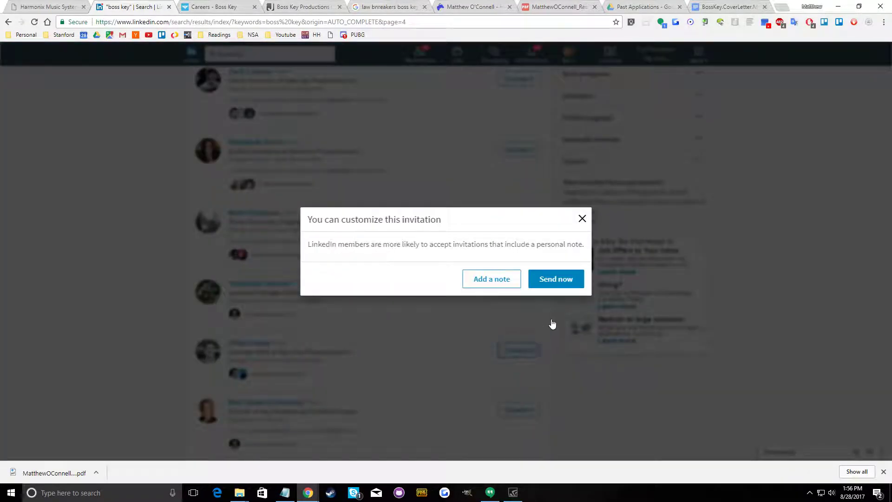
left_click(556, 278)
left_click(514, 409)
left_click(555, 280)
Send connection invitations without a note to the last two people on the fourth results page
scroll(510, 390, "down", 2)
left_click(518, 390)
left_click(555, 279)
scroll(506, 367, "down", 3)
left_click(515, 319)
left_click(553, 278)
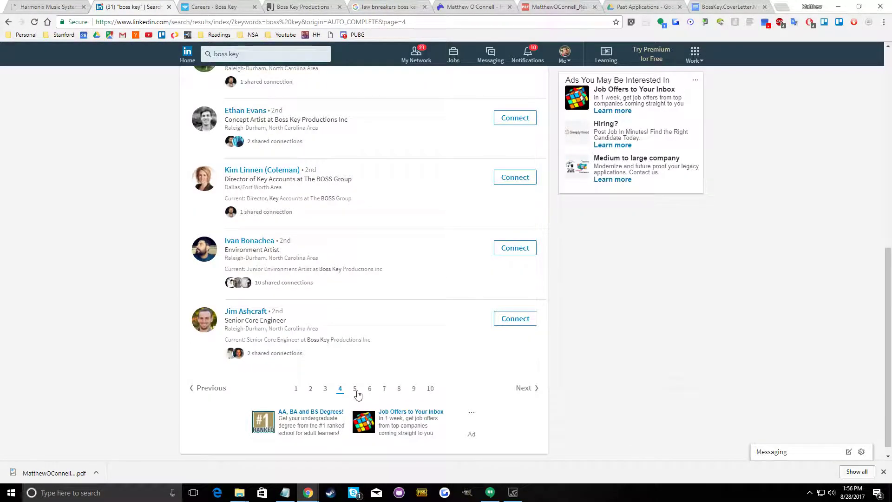
Open the fifth page of results and send connection invitations without a note to the first five people
left_click(356, 390)
left_click(517, 146)
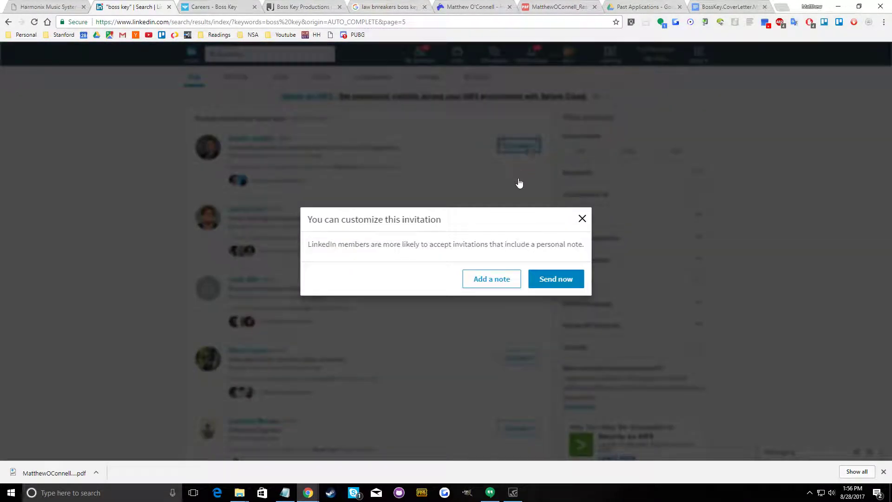
left_click(552, 281)
left_click(521, 216)
left_click(549, 281)
left_click(507, 287)
left_click(543, 280)
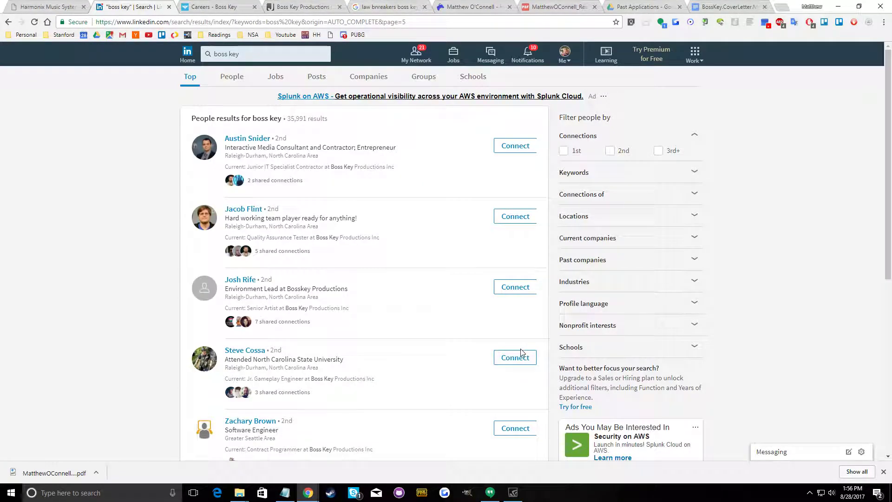
left_click(517, 358)
left_click(554, 279)
left_click(515, 427)
left_click(551, 281)
Send connection invitations without a note to the next two unconnected people on the fifth results page
scroll(481, 369, "down", 3)
left_click(511, 357)
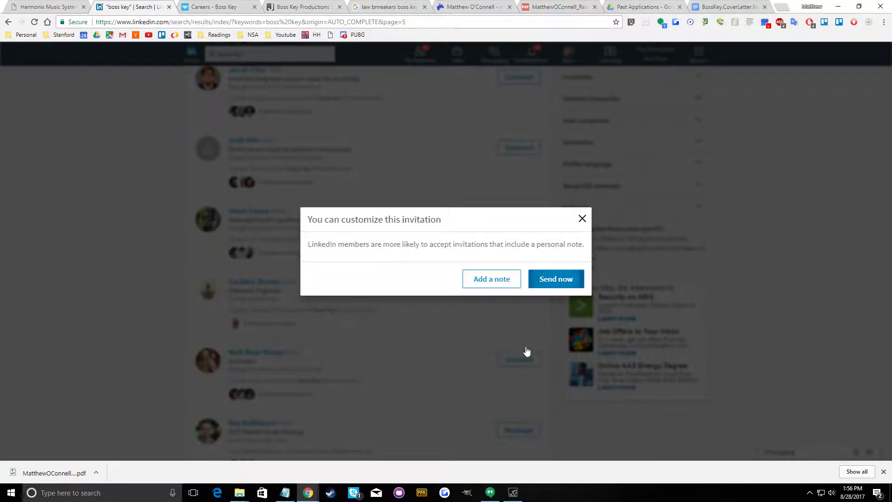
left_click(551, 281)
scroll(514, 378, "down", 3)
left_click(514, 360)
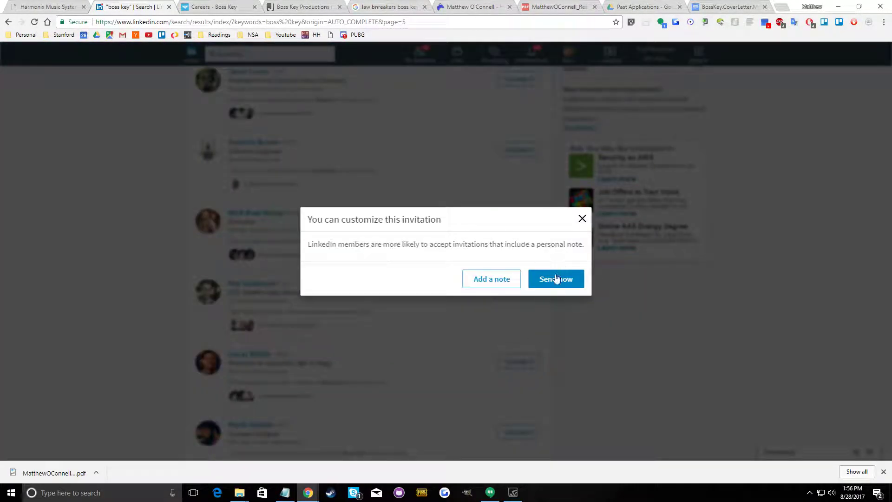
left_click(554, 278)
Send connection invitations without a note to the last two people on the fifth results page
scroll(504, 378, "down", 2)
left_click(515, 341)
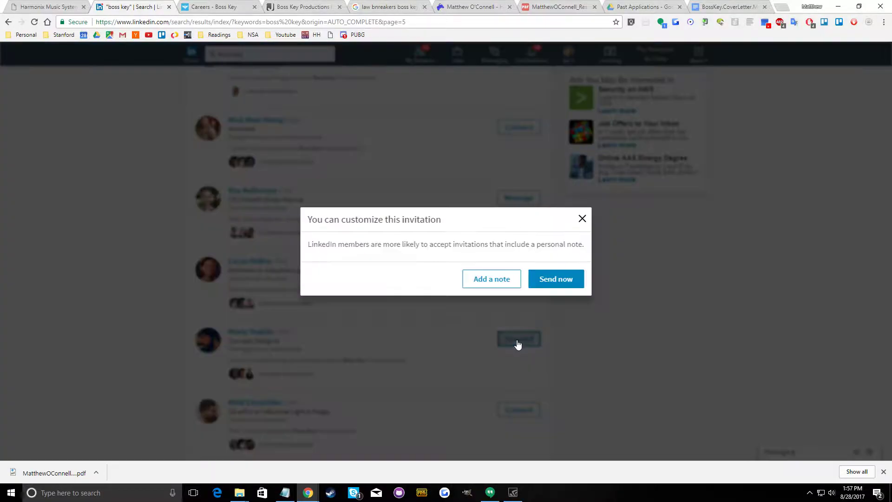
left_click(555, 279)
left_click(511, 414)
left_click(556, 279)
Open the sixth page of results and send connection invitations without a note to the first five people
scroll(511, 365, "down", 2)
left_click(370, 377)
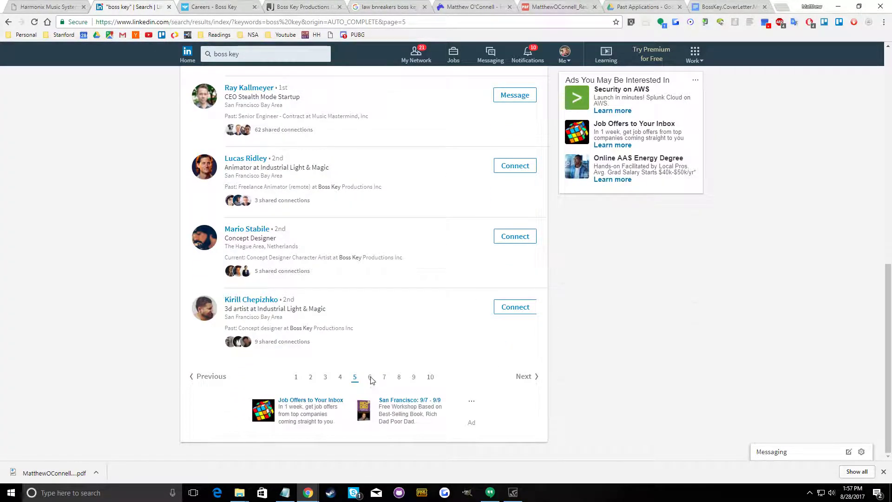
left_click(519, 147)
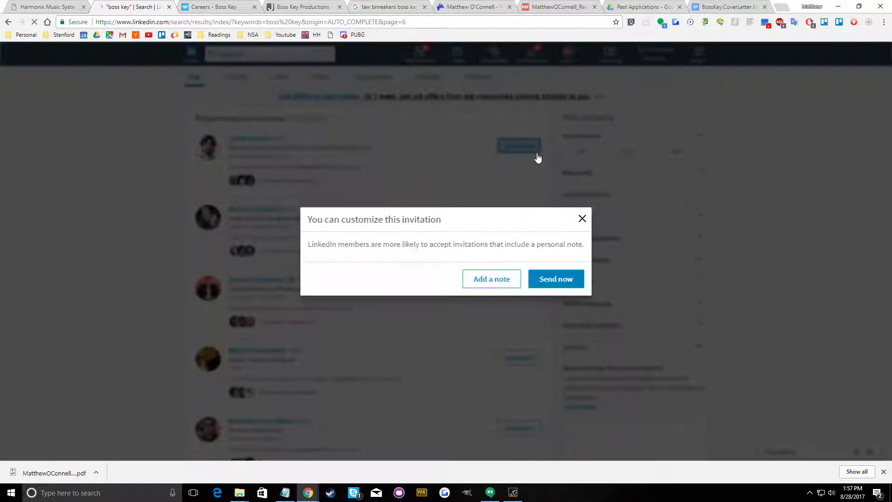
left_click(547, 281)
left_click(519, 217)
left_click(541, 279)
left_click(520, 288)
left_click(546, 279)
left_click(515, 358)
left_click(552, 281)
left_click(518, 428)
left_click(547, 278)
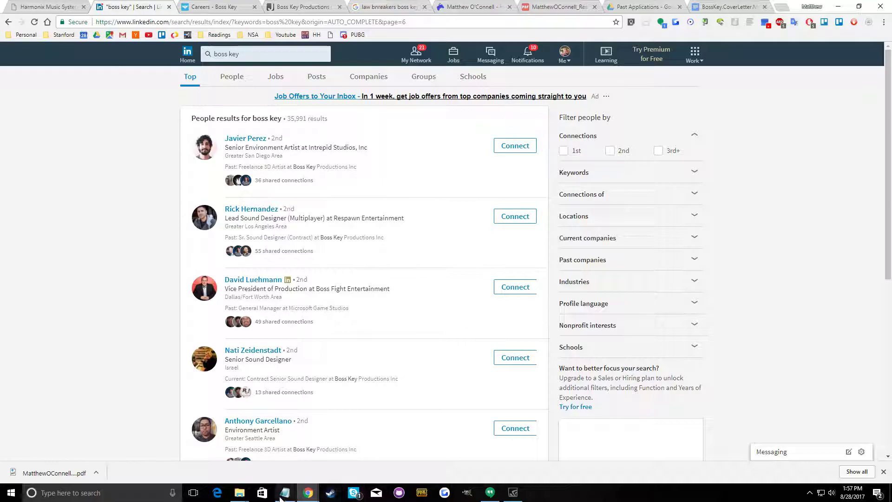
Switch to the studio list in Notepad and copy the name "visceral games"
key("alt+Tab")
left_click_drag(809, 45, 756, 45)
right_click(785, 48)
left_click(790, 78)
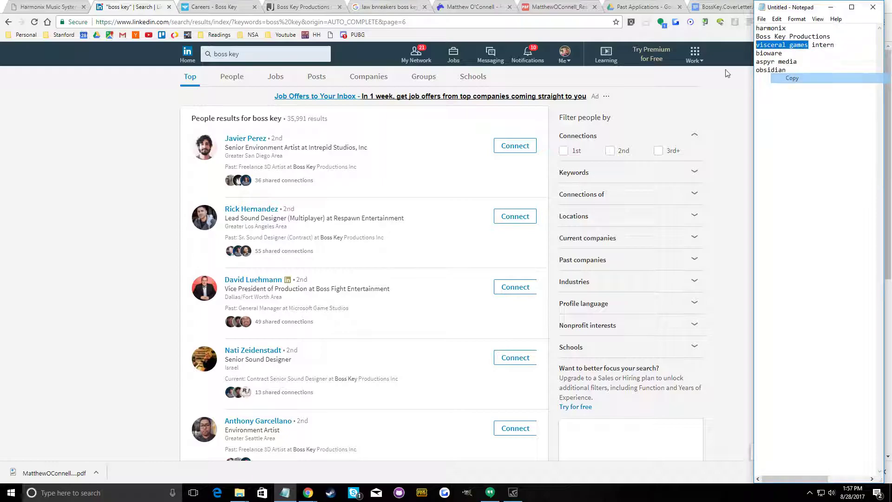
Look through the open browser pages for the Harmonix job posting and its application instructions
left_click(413, 7)
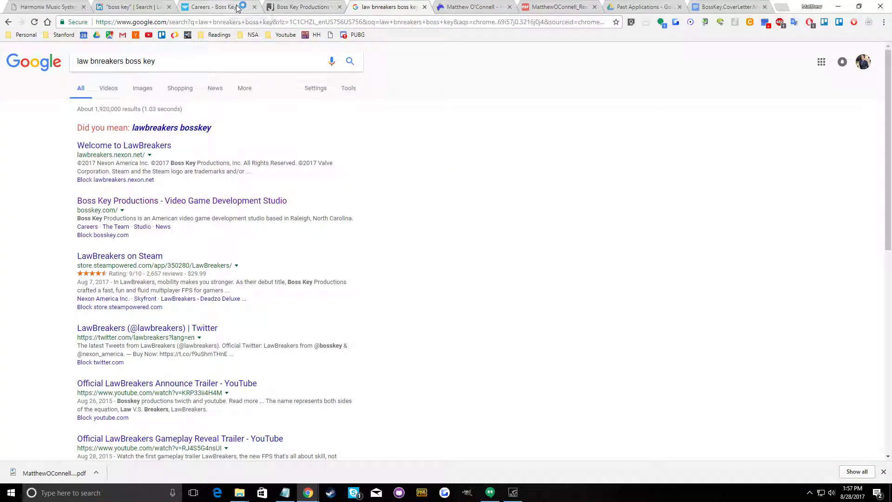
left_click(288, 6)
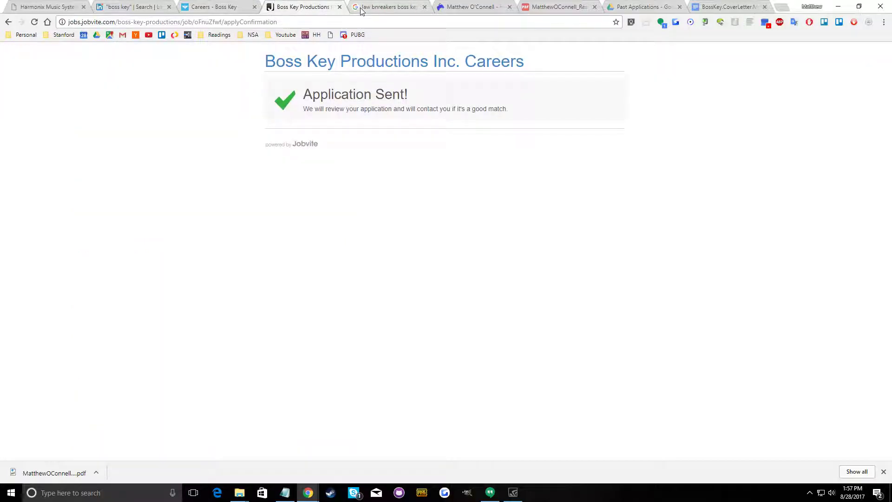
left_click(60, 3)
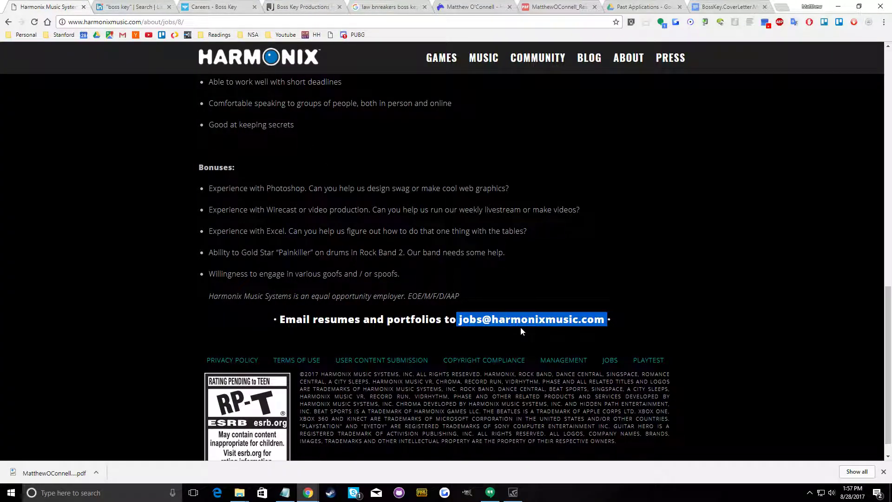
left_click(117, 6)
key("ctrl+shift+Tab")
Open Gmail in a new browser page, view the Boss Key Productions application email and return to the inbox
left_click(781, 7)
left_click(122, 34)
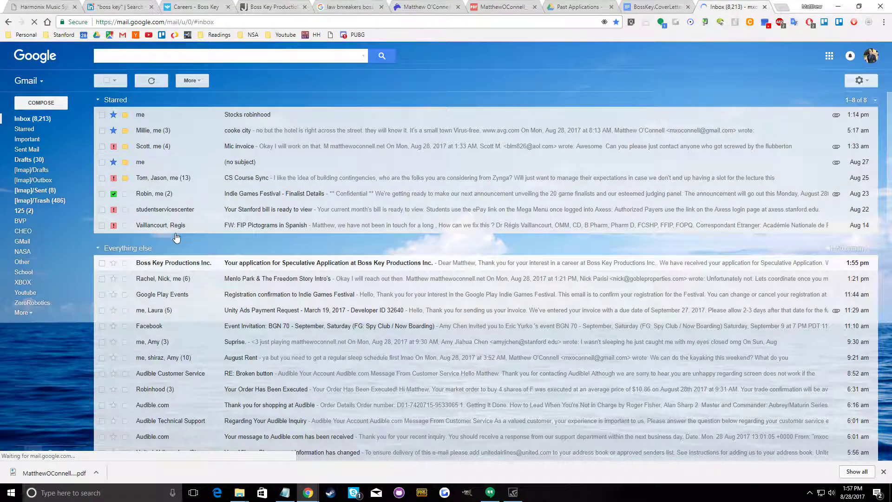
left_click(188, 264)
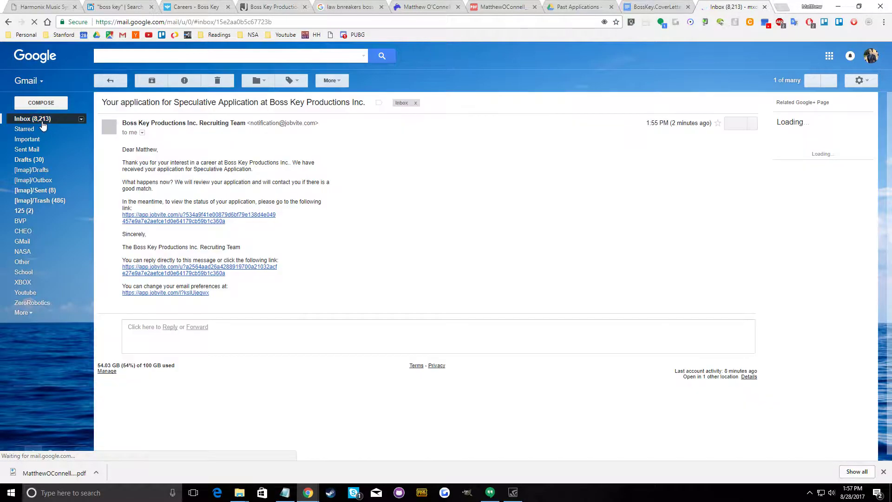
left_click(42, 120)
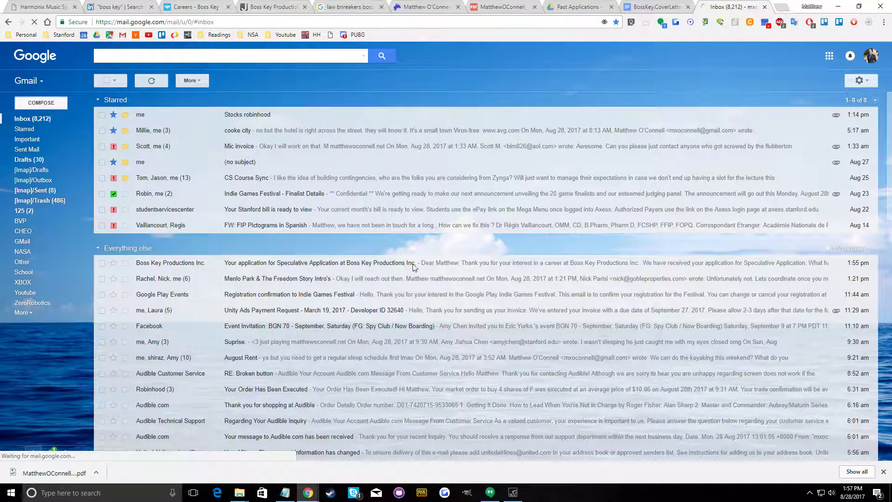
Address a new email to the jobs contact copied from the Harmonix posting and set its subject to "Internship"
left_click(22, 7)
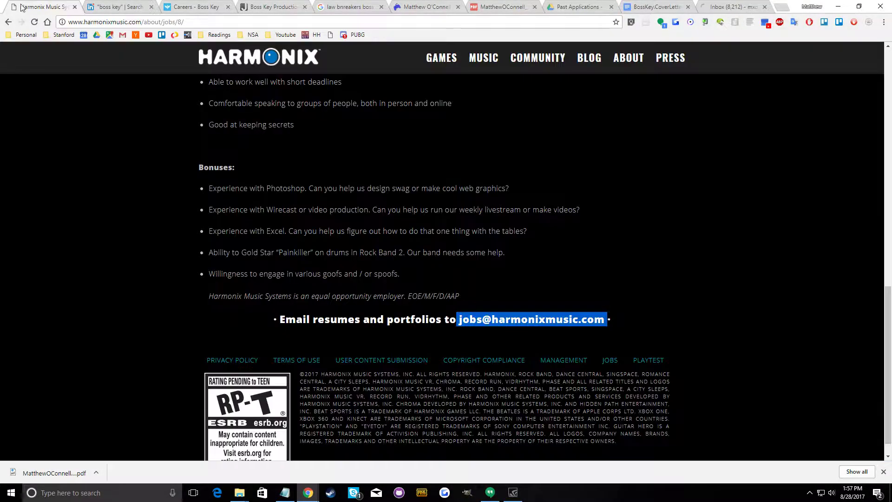
right_click(535, 320)
left_click(560, 204)
left_click(730, 7)
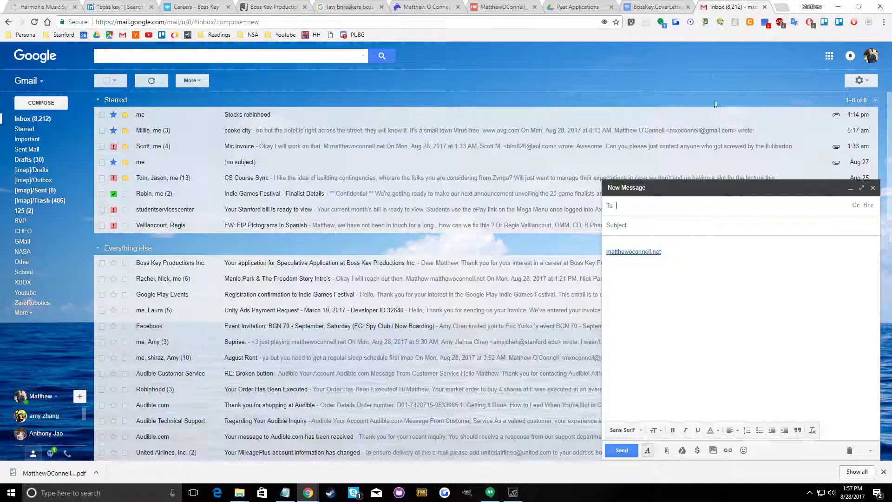
right_click(646, 206)
left_click(674, 263)
left_click(649, 226)
type("Internship")
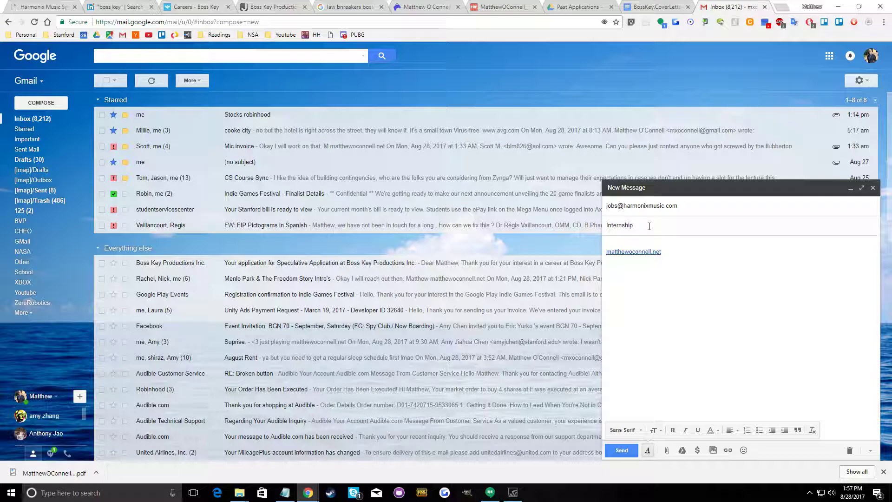
Review the qualifications in the Harmonix job posting and return to the email draft
left_click(57, 4)
scroll(279, 258, "up", 4)
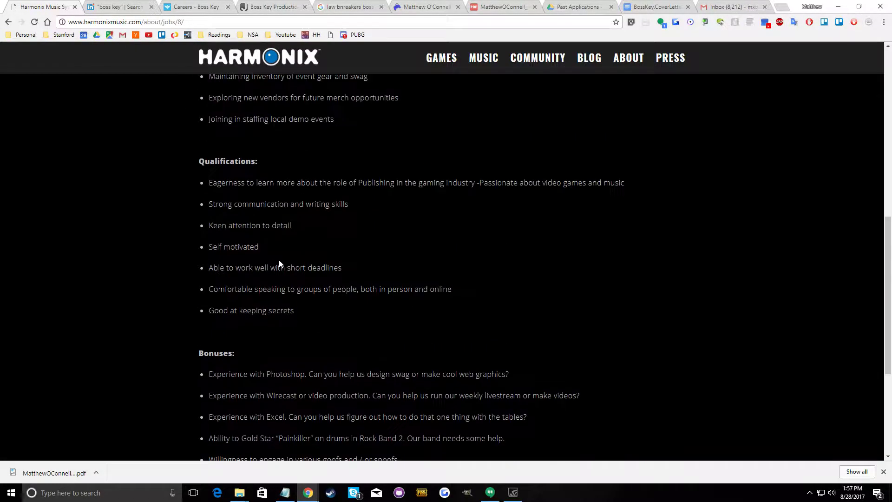
scroll(290, 271, "down", 5)
left_click(755, 9)
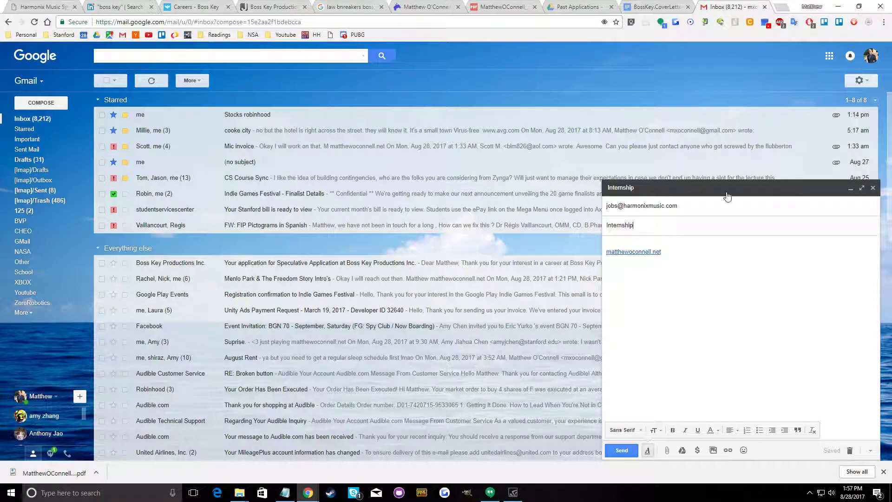
Start the email with "Hello," and state interest in interning with Harmonix this summer in a project management role or one within engineering
left_click(677, 243)
type("Hello,")
key("Return")
key("Return")
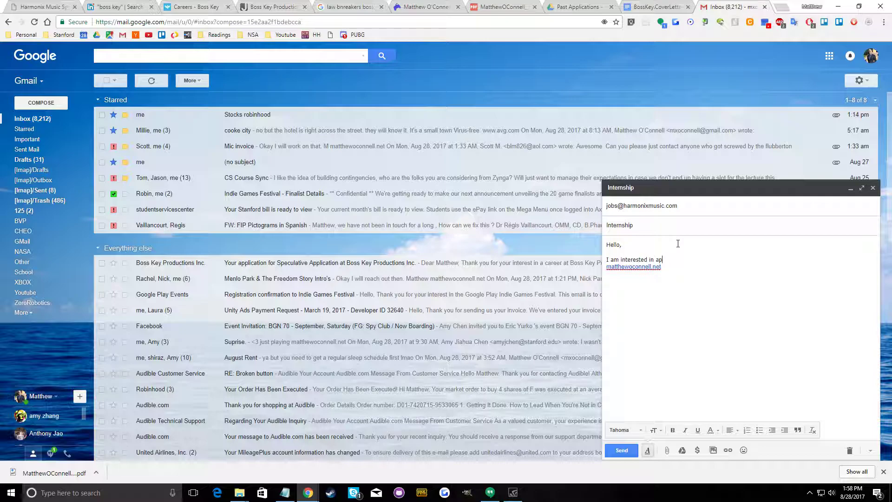
type("for ")
type("ing ")
type("summer under either aproject management role")
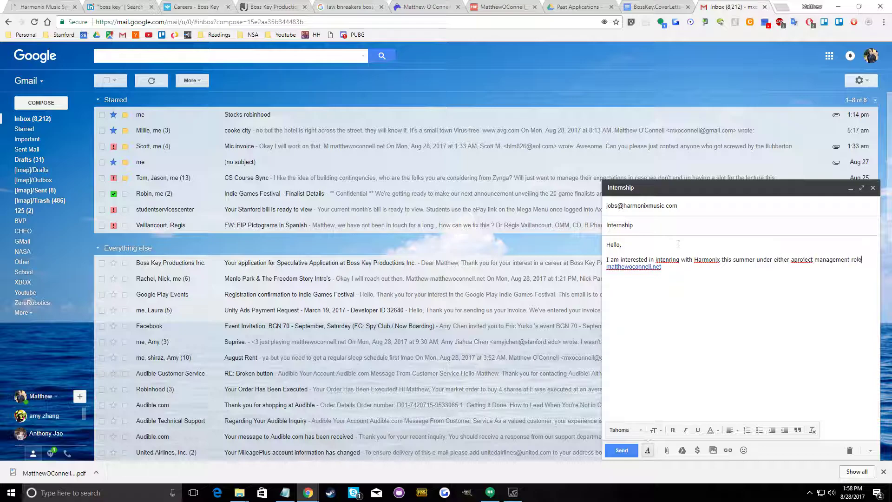
type("onw")
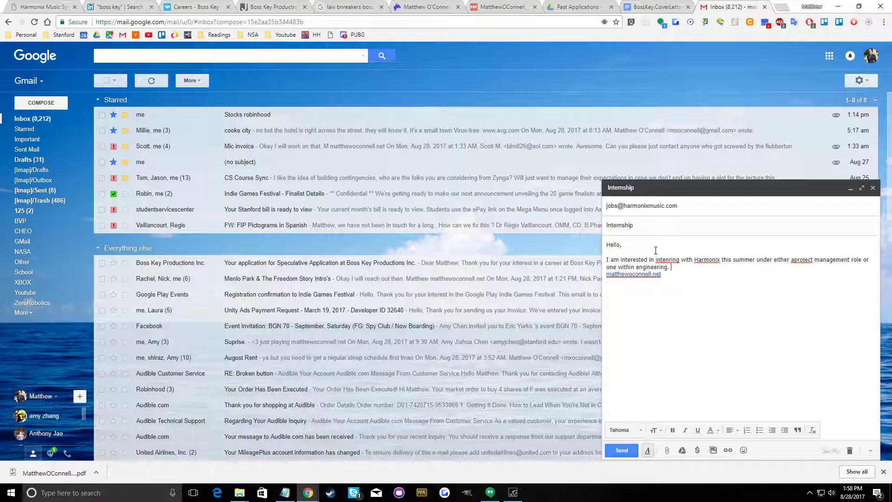
Copy the three body paragraphs of the Boss Key cover letter, from "Over the past several years" through "work with you folks."
left_click(648, 6)
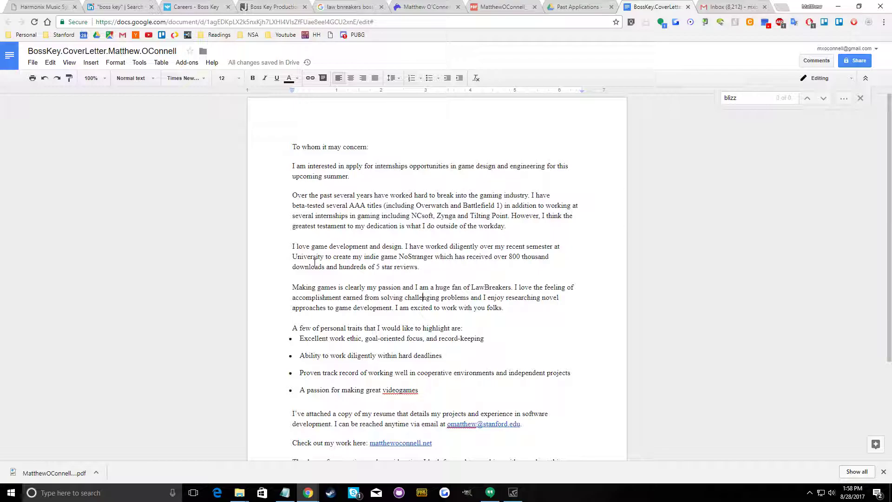
scroll(314, 263, "down", 2)
scroll(314, 263, "up", 2)
left_click_drag(291, 195, 511, 320)
right_click(507, 299)
left_click(528, 121)
Return to the Harmonix email draft and paste the copied cover letter paragraphs between the opening sentence and the website link
key("ctrl+1")
left_click(148, 6)
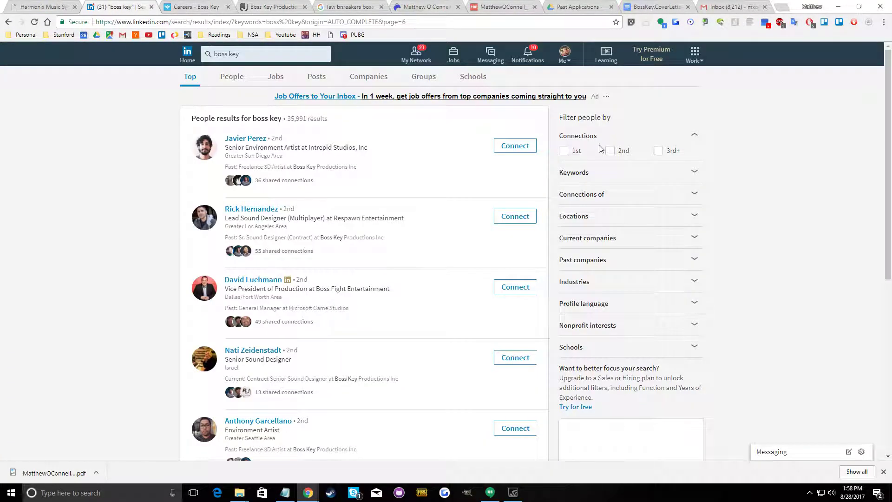
left_click(716, 6)
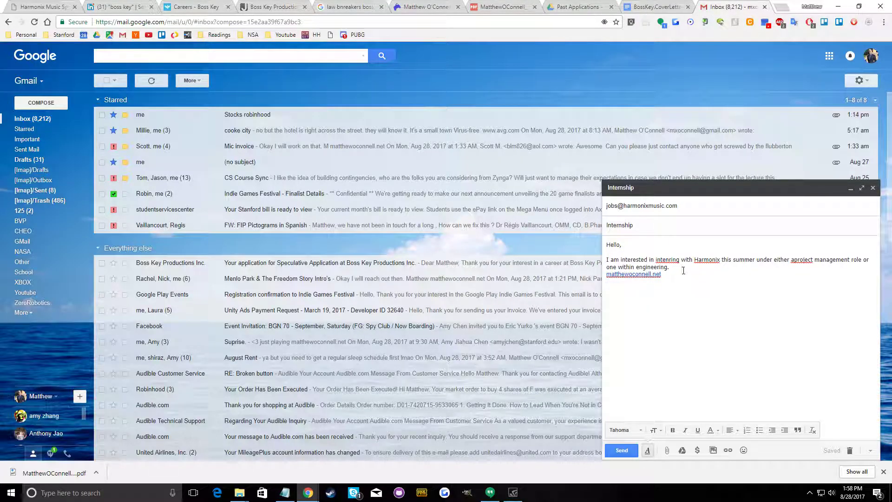
key("Return")
key("Return")
key("Return")
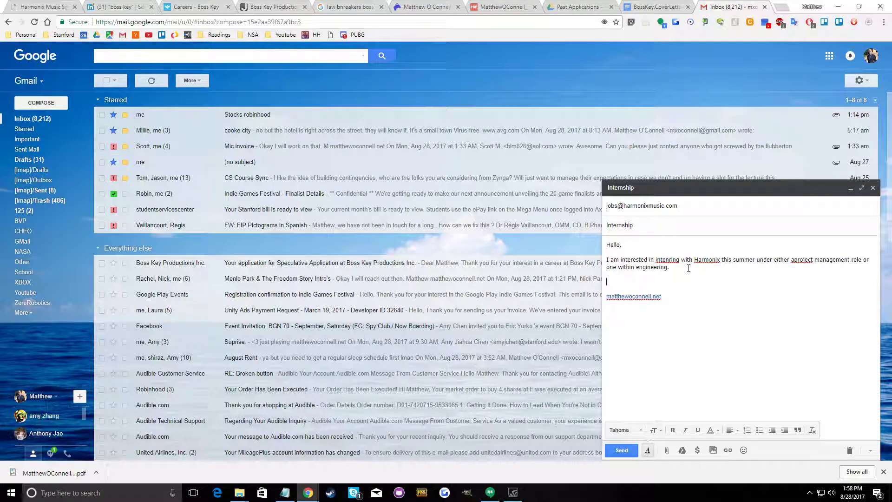
right_click(651, 281)
left_click(669, 327)
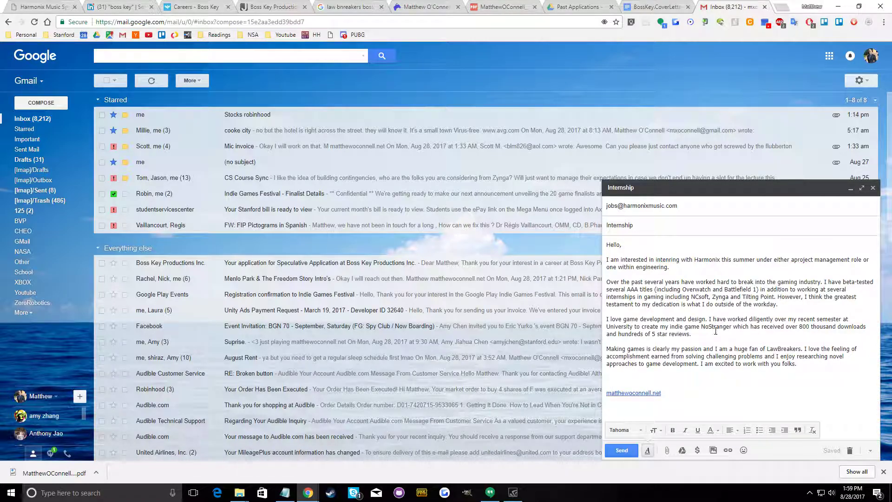
Replace "LawBreakers" with "RockBand" in the email's "huge fan of" sentence
double_click(776, 348)
type("rockBan")
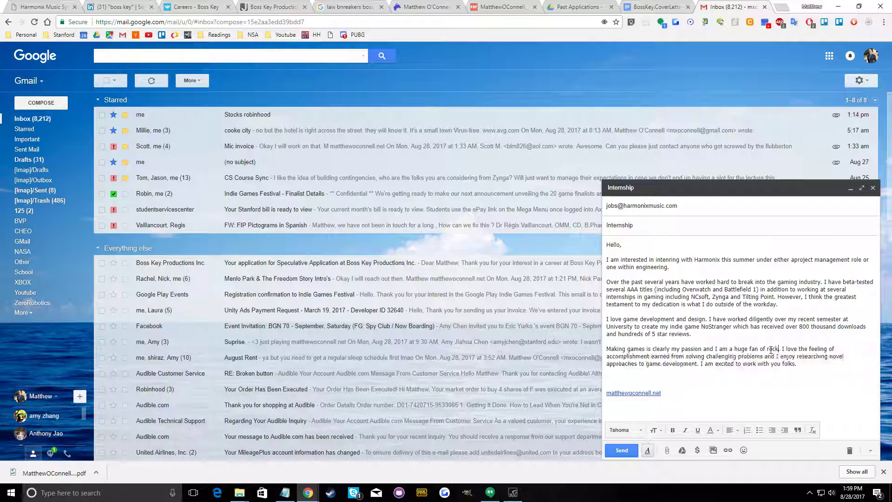
type("d")
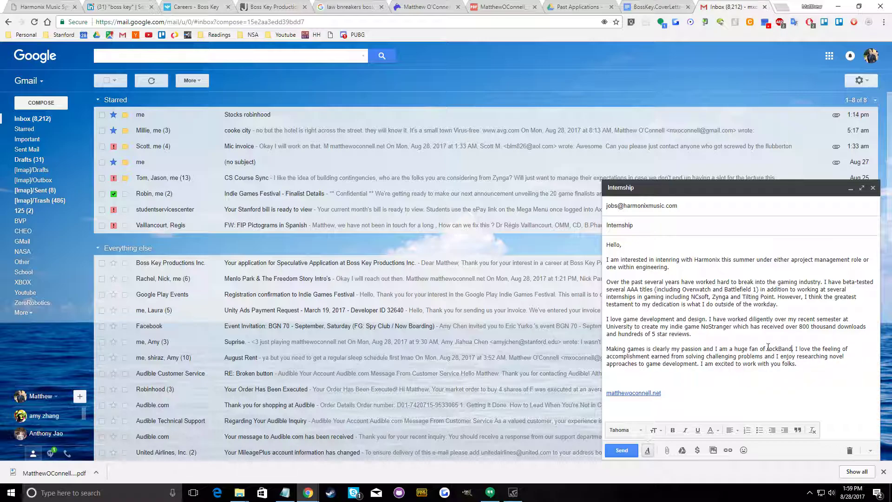
key("Delete")
type("R")
Check the spelling of "RockBand" with a Google search and correct the game title in the email to "Rock Band"
right_click(779, 349)
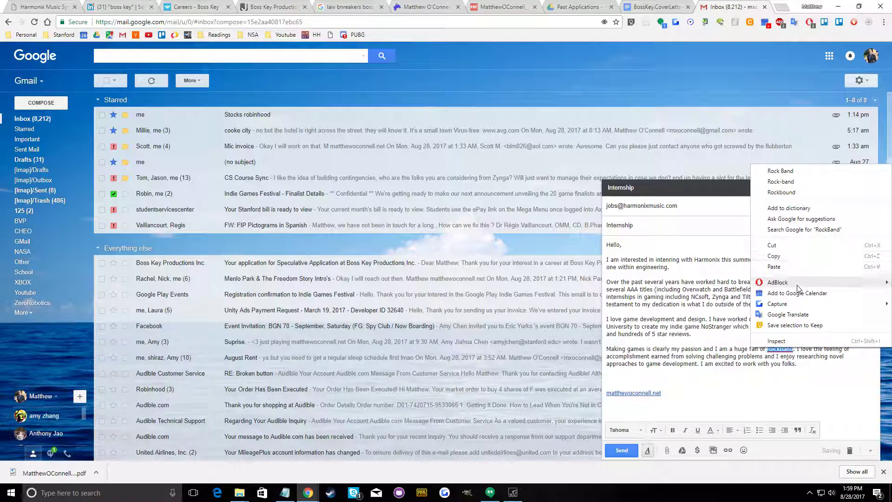
left_click(809, 229)
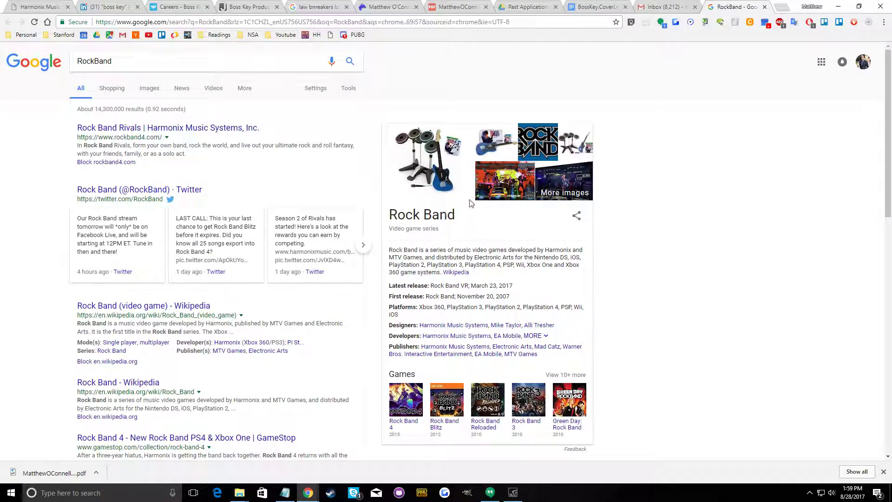
key("ctrl+shift+Tab")
left_click(779, 349)
left_click(763, 370)
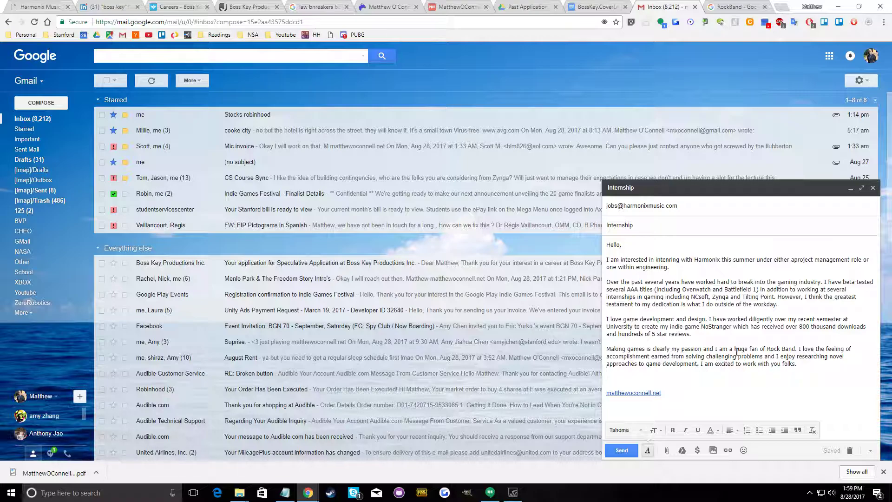
Add a closing sentence to the Harmonix email: "Here is my portfolio which has links to all of my work as well as my most updated resume."
key("Return")
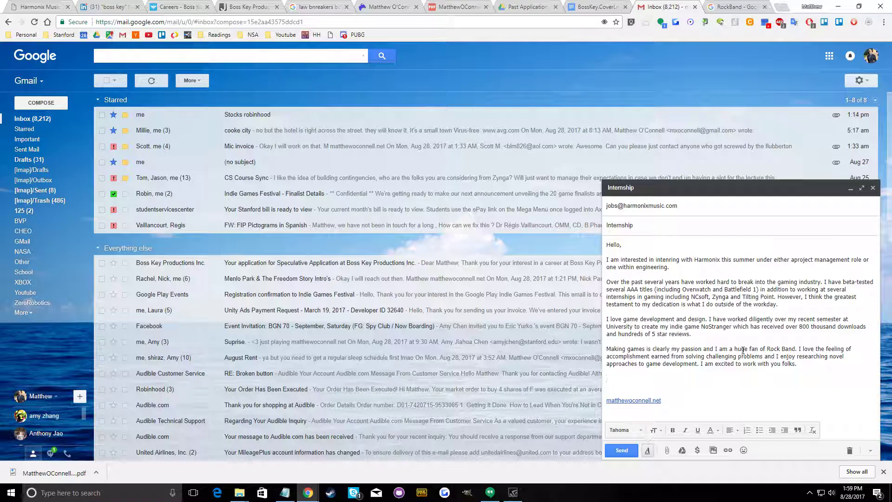
type("Here is")
type(" my e-ort")
type("ort")
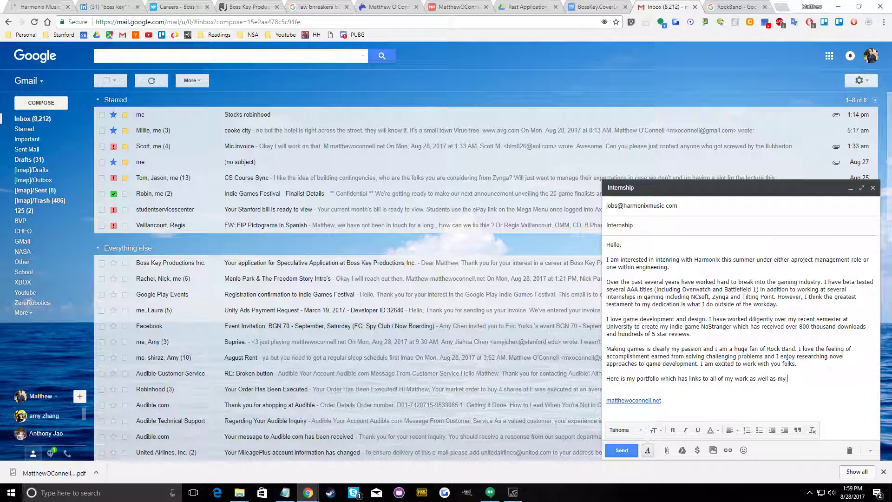
key("BackSpace")
type("most updata")
key("BackSpace")
type("ed resume.")
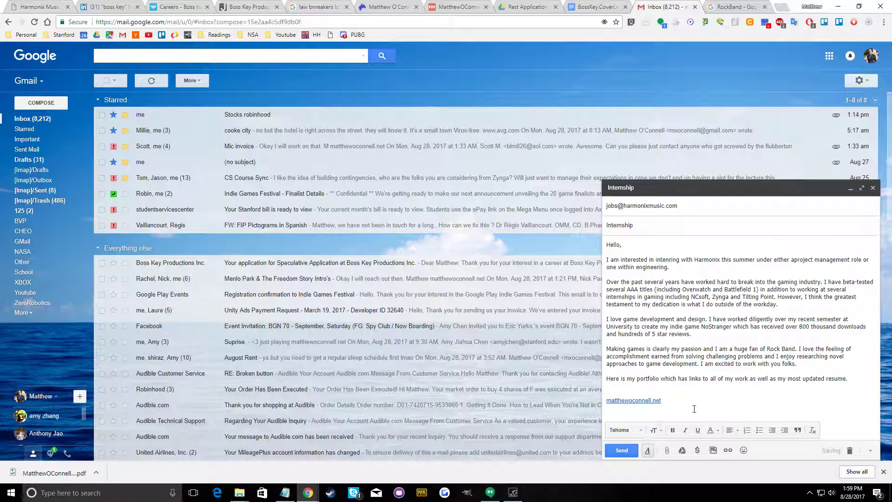
Reword the start of the portfolio sentence to "Below is a link to my portfolio"
double_click(612, 378)
type("Be")
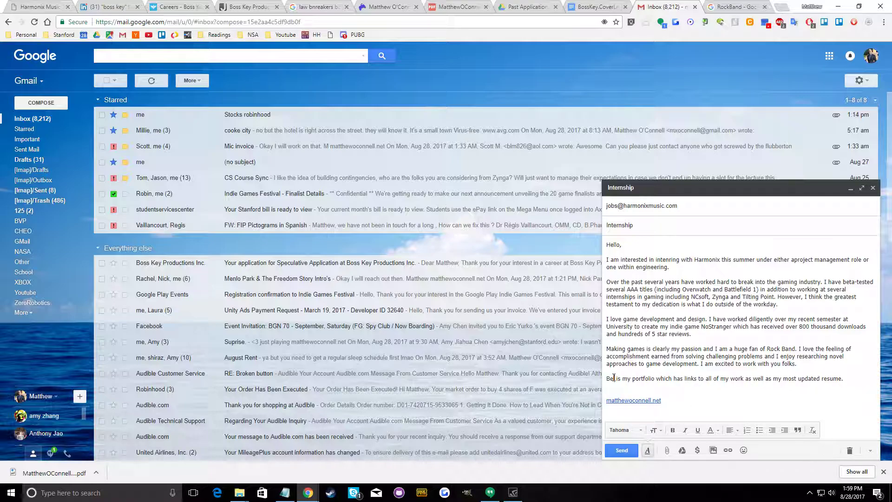
type("low")
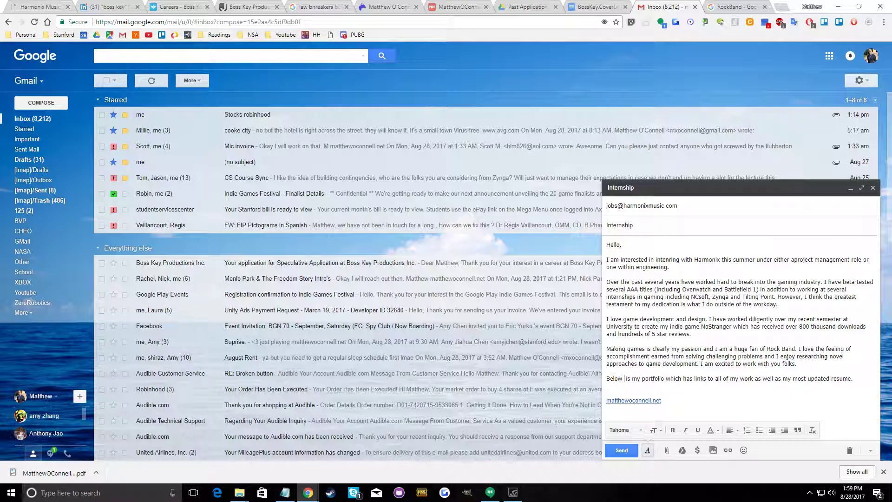
key("BackSpace")
type("a link to")
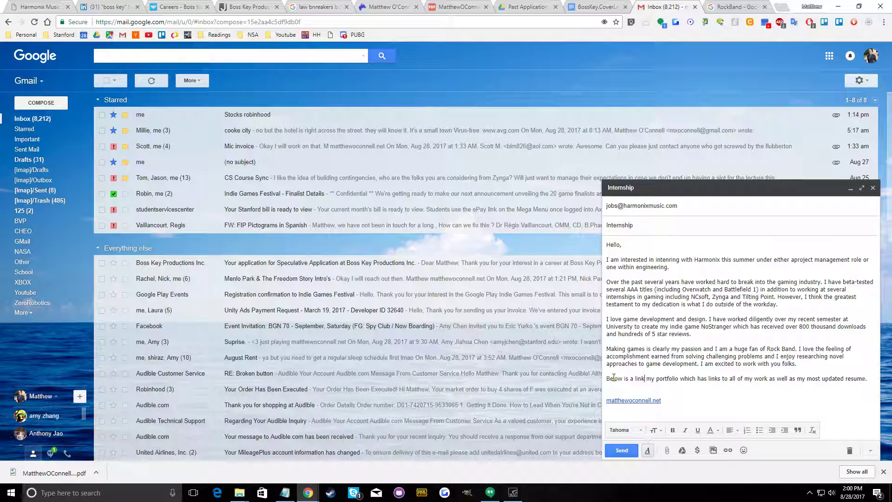
Sign off with "Thank you," and the sender's first name directly above the website link, and send the email to Harmonix
key("Return")
type("Thank you,")
key("Return")
type("Matthew")
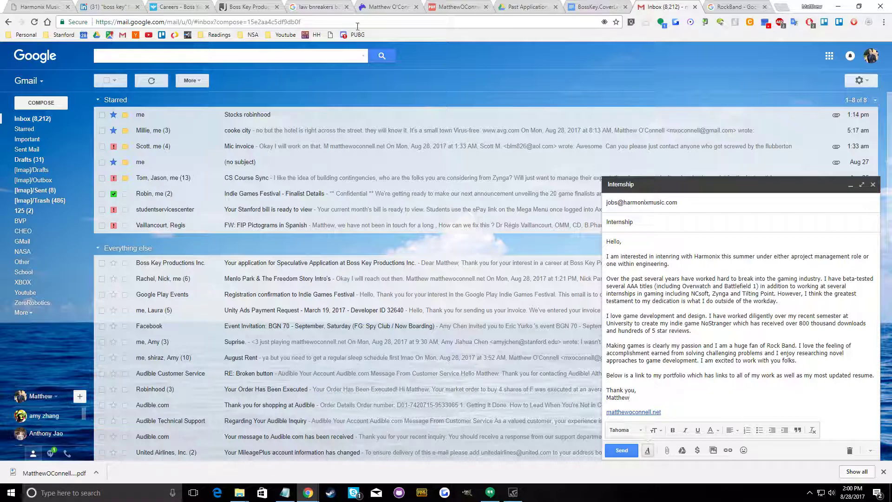
left_click(620, 398)
left_click(609, 391)
key("BackSpace")
left_click(648, 272)
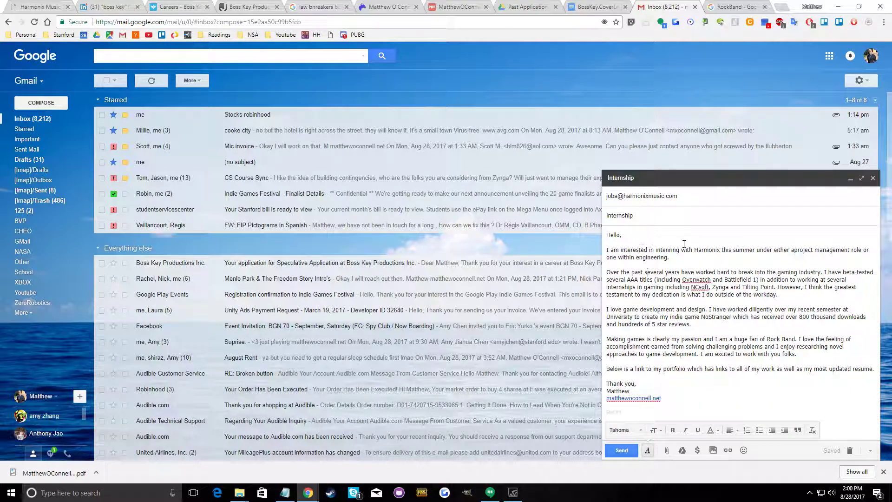
left_click(622, 450)
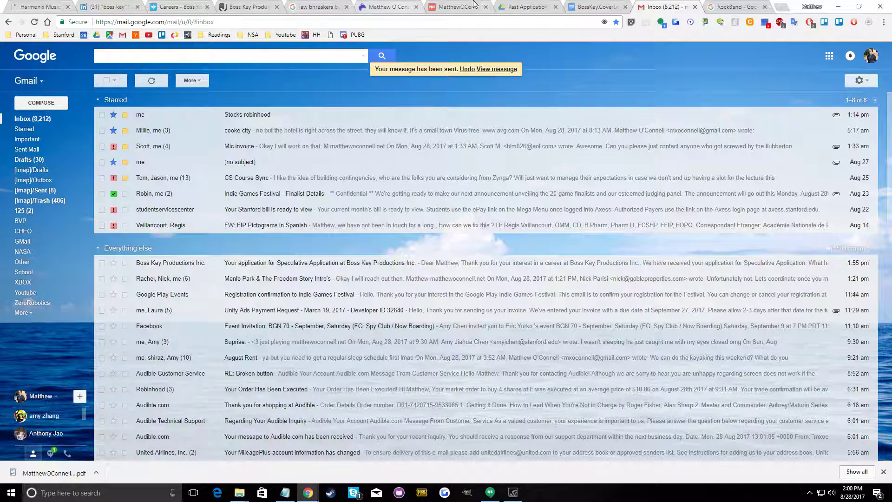
Copy the next studio name, Visceral Games, from the notes and close the browser tabs left from the Harmonix and Boss Key applications
left_click(285, 492)
right_click(785, 45)
left_click(790, 78)
left_click(71, 9)
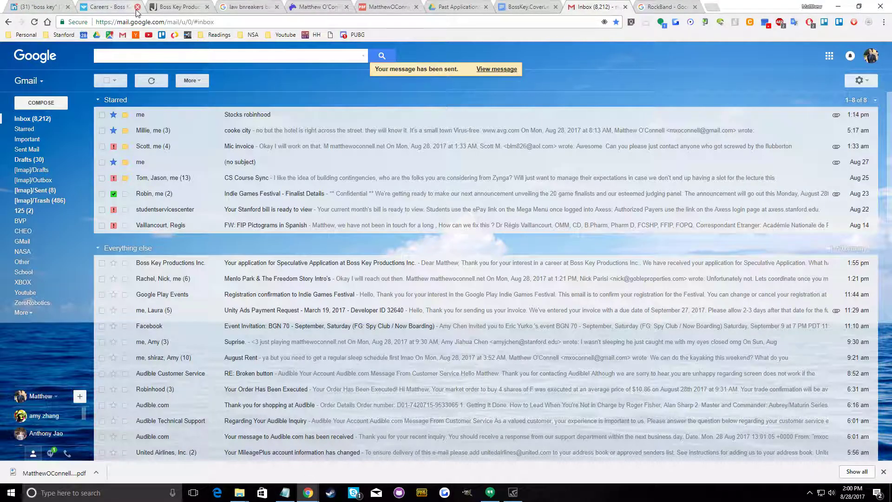
left_click(137, 9)
left_click(137, 9)
left_click(137, 8)
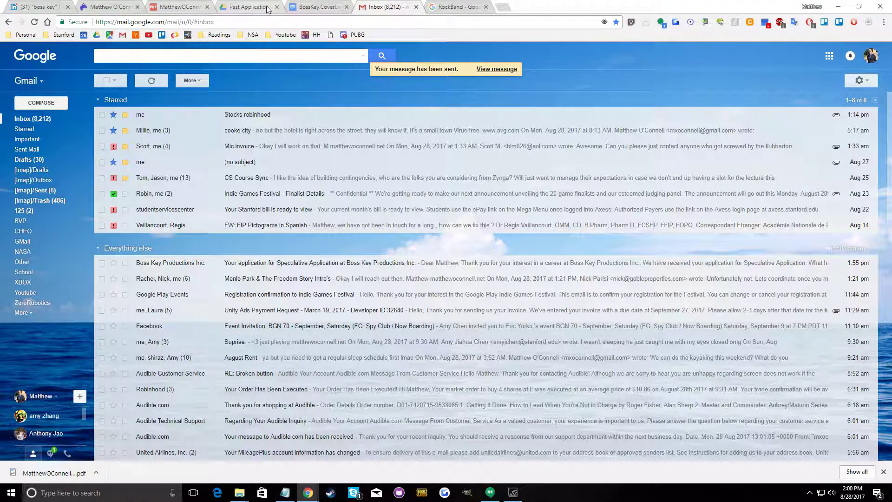
Search Google for the pasted studio name "visceral games" and refine the query to "visceral games intern"
left_click(458, 7)
right_click(413, 22)
left_click(458, 82)
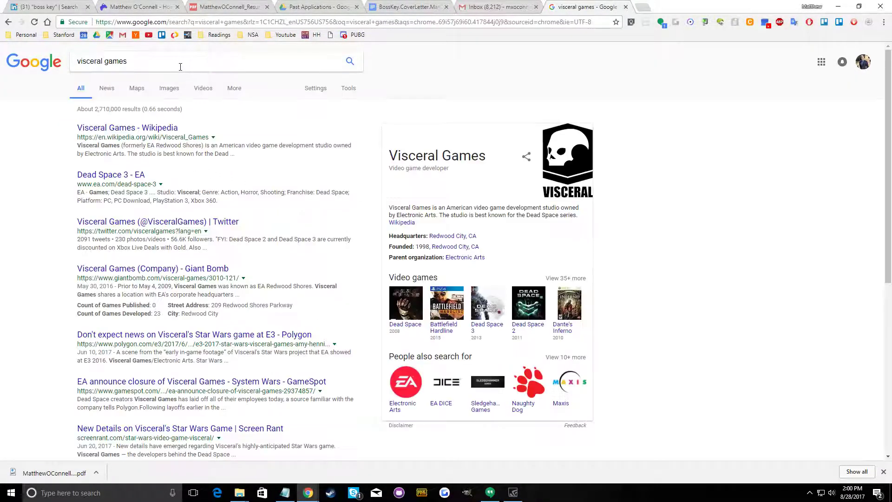
left_click(179, 66)
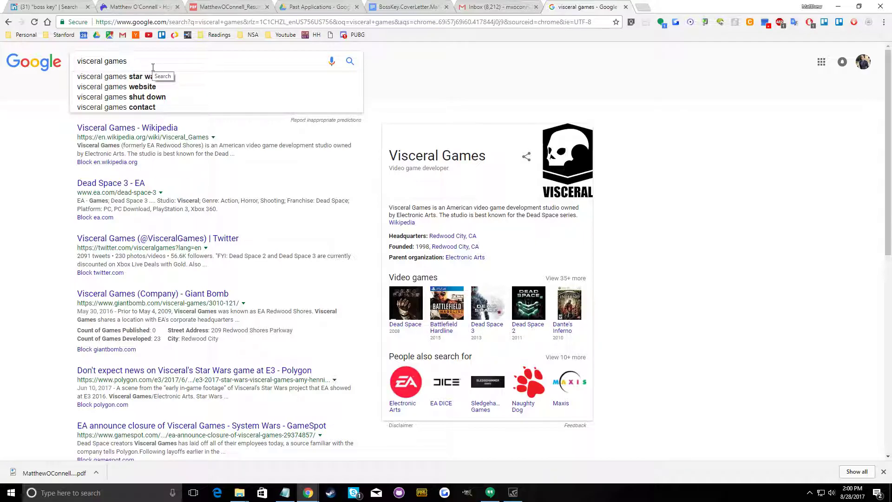
type("intern")
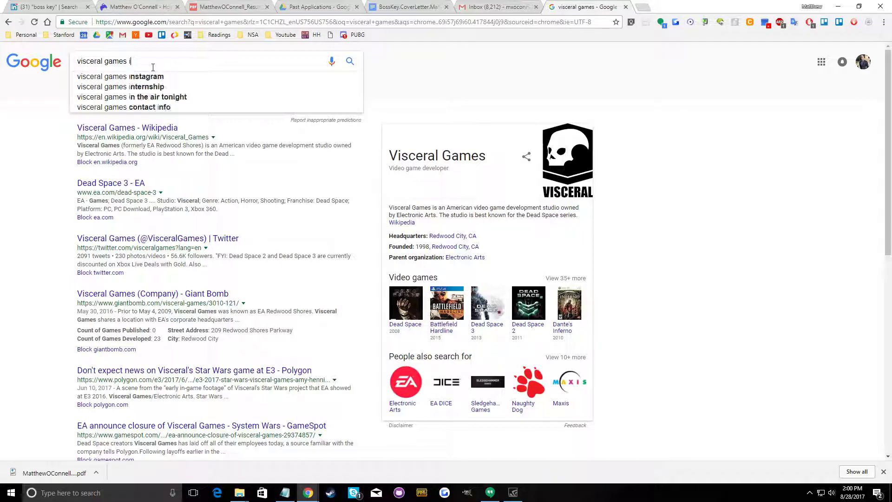
key("Return")
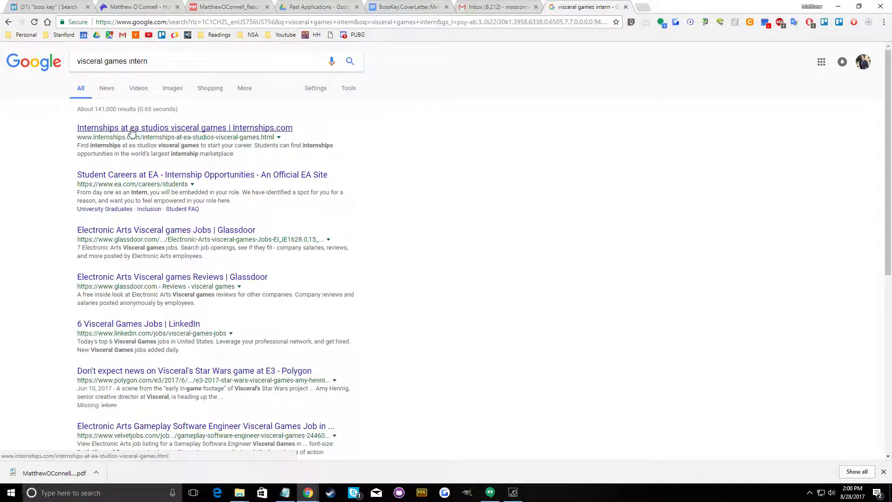
Check the Internships.com result for EA Studios Visceral Games internships and return to the search results
left_click(123, 128)
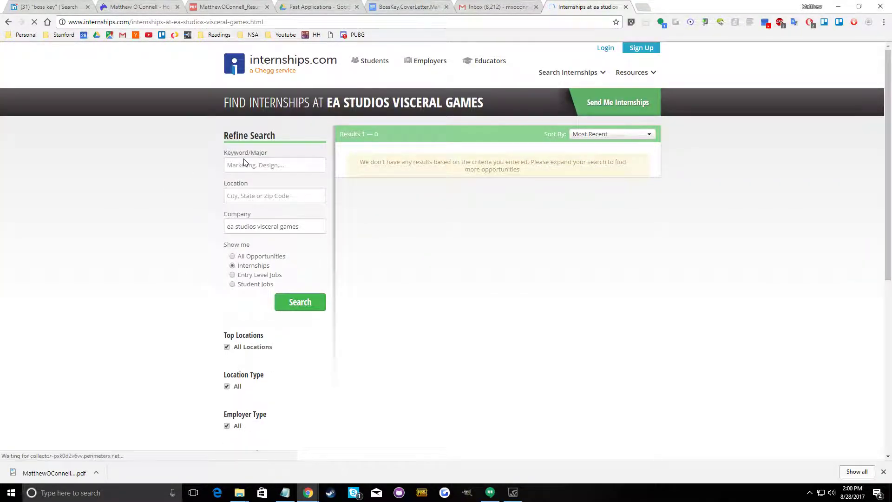
left_click(248, 167)
scroll(207, 258, "down", 2)
scroll(207, 259, "up", 2)
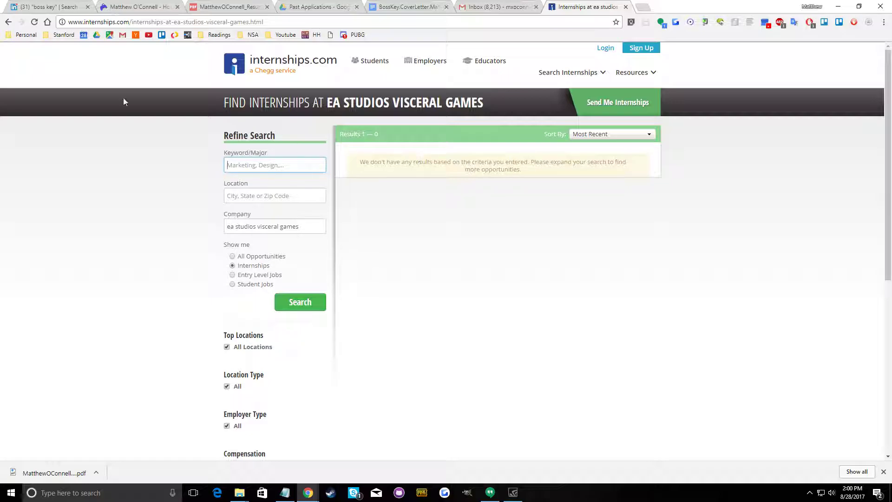
left_click(9, 21)
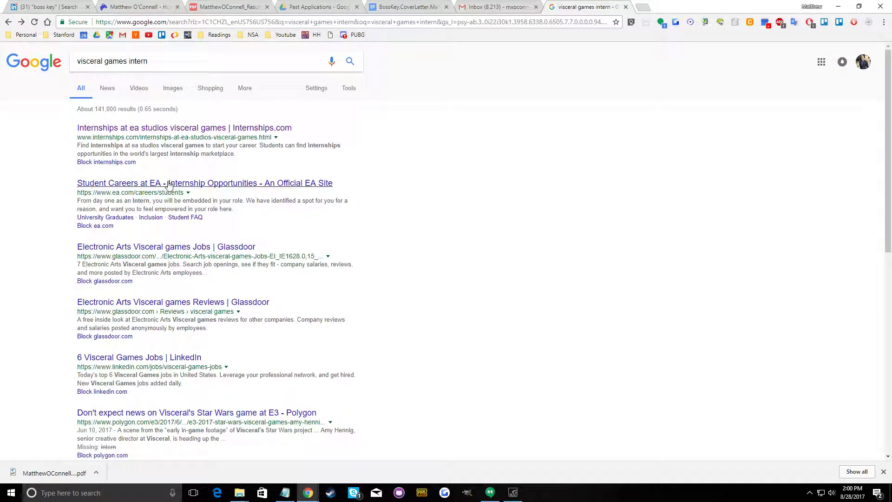
Find the internship list on EA's student careers page and open the Stockholm Software Engineer internship in a new tab
left_click(169, 186)
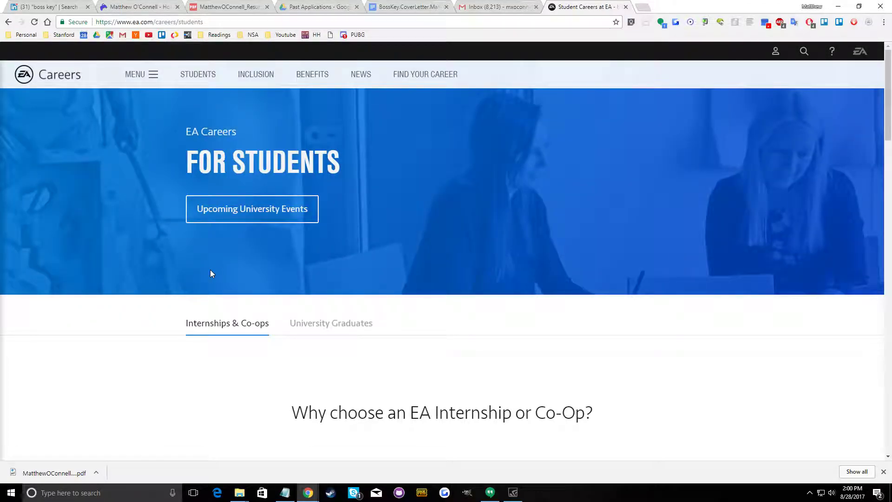
scroll(210, 272, "down", 4)
scroll(212, 270, "up", 4)
scroll(209, 265, "down", 14)
scroll(209, 265, "down", 15)
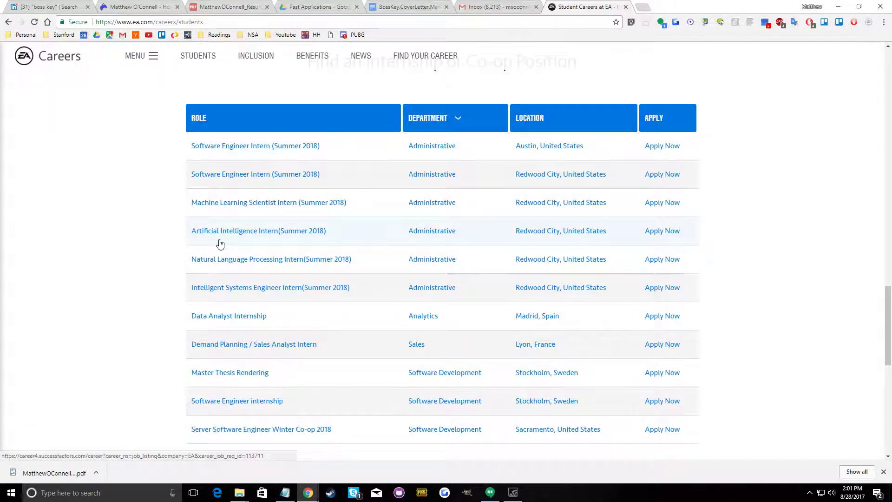
scroll(219, 244, "down", 4)
right_click(234, 219)
left_click(253, 223)
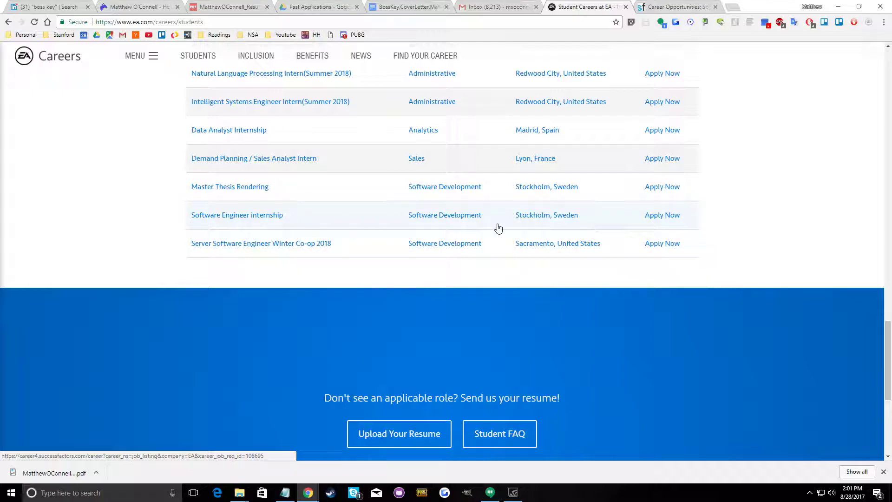
Return from the EA internship list to Google, shorten the query to "visceral games" and look through the results
scroll(498, 228, "up", 5)
scroll(519, 273, "down", 2)
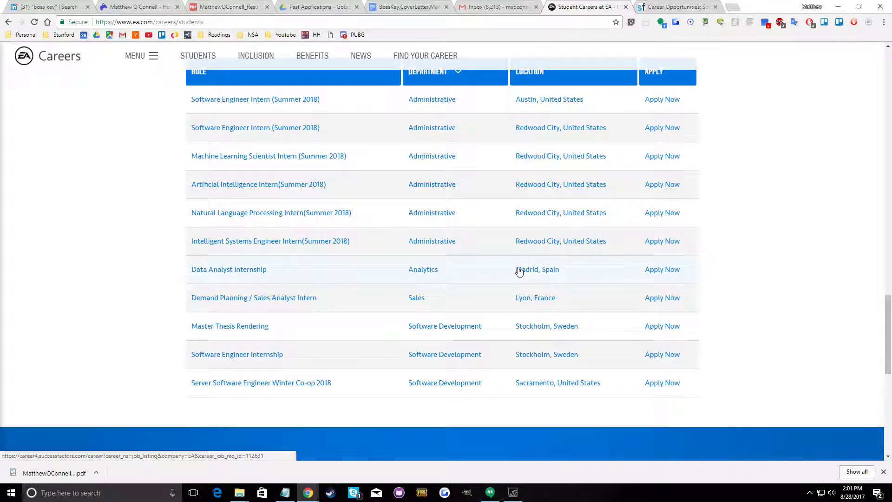
left_click(6, 23)
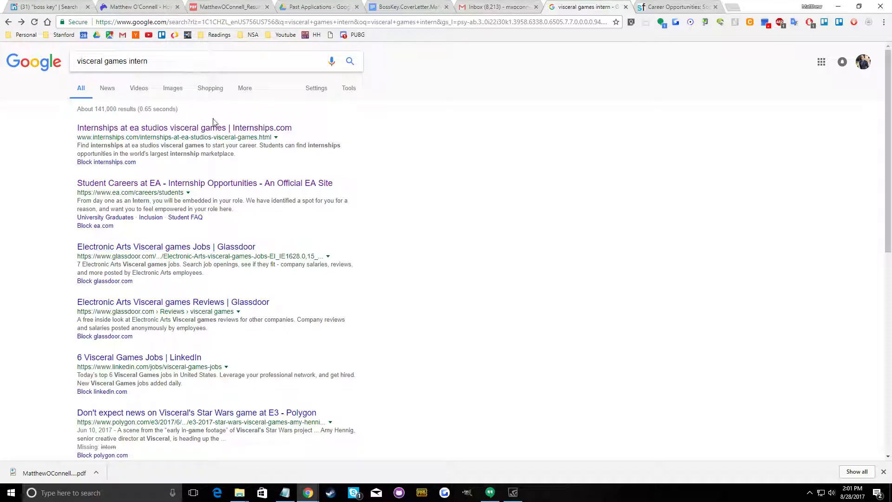
scroll(199, 116, "down", 3)
scroll(200, 110, "up", 3)
double_click(147, 62)
key("BackSpace")
key("BackSpace")
key("Return")
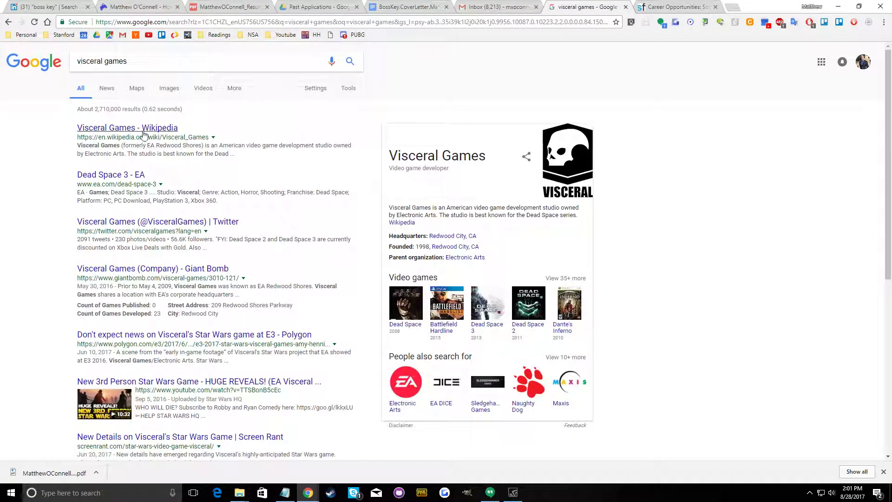
scroll(144, 197, "down", 2)
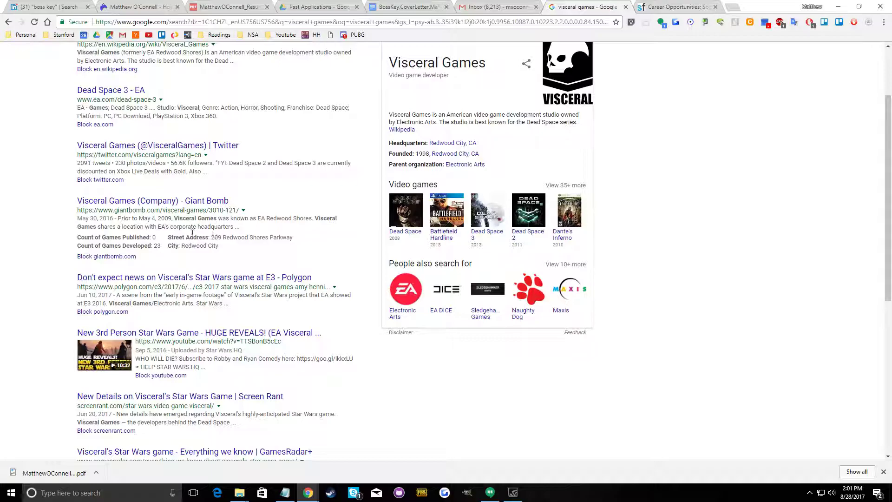
scroll(190, 223, "down", 3)
scroll(191, 201, "up", 2)
scroll(191, 201, "up", 3)
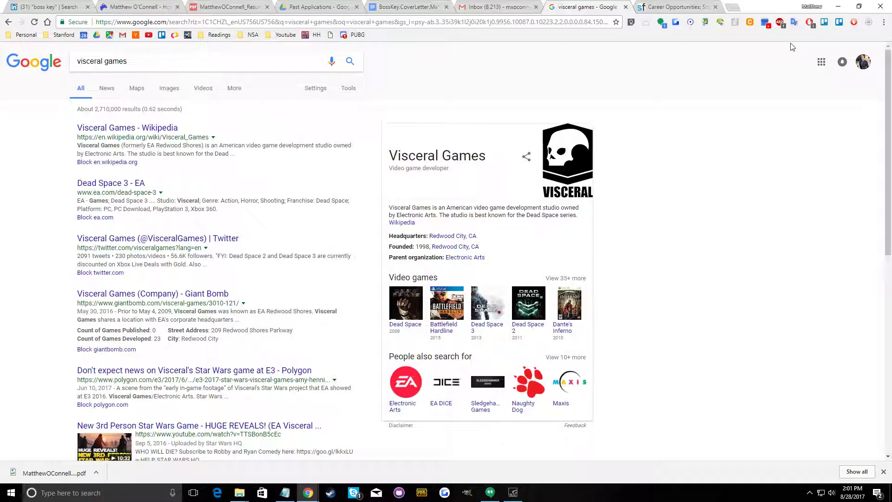
View the EA Software Engineer internship listing and close the "visceral games" Google results tab
left_click(677, 6)
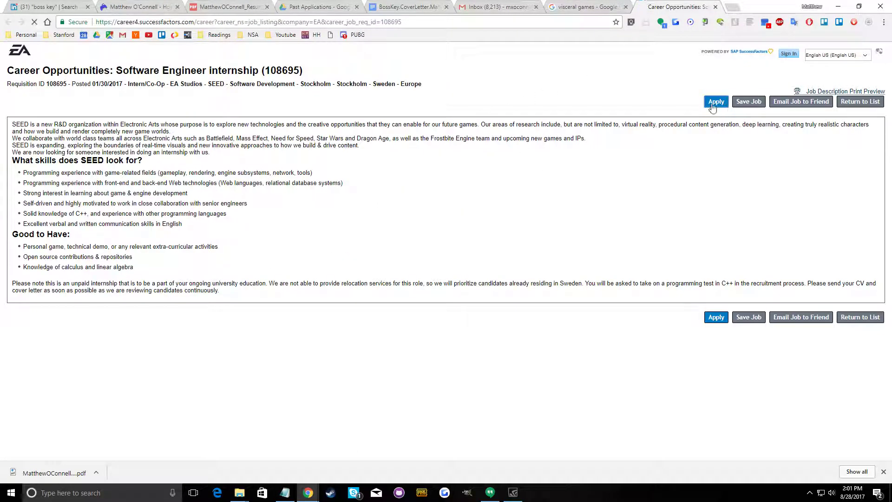
left_click(587, 7)
left_click(411, 22)
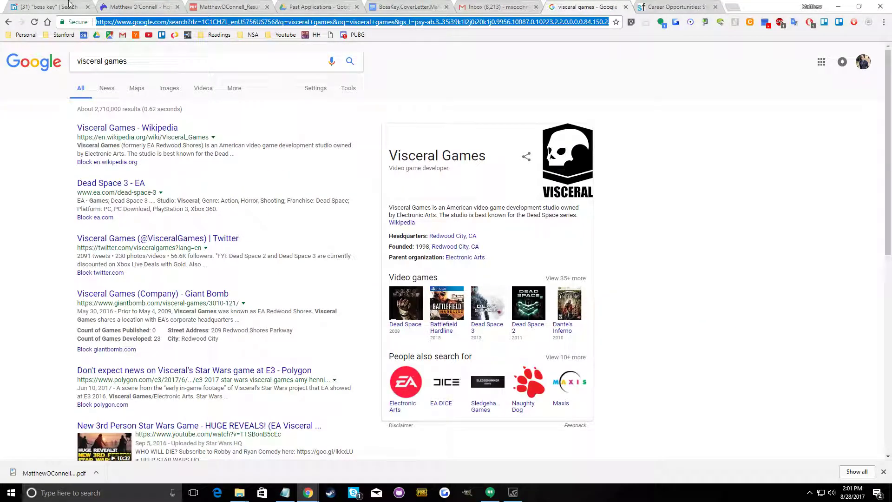
left_click(625, 7)
Switch to LinkedIn and replace the "boss key" search with a search for "visceral games"
left_click(21, 7)
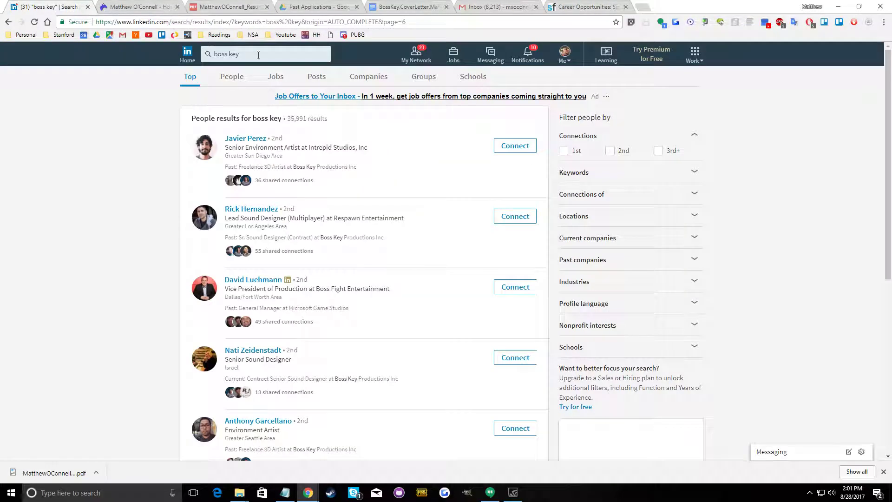
right_click(259, 58)
left_click(265, 124)
right_click(224, 55)
left_click(246, 82)
key("Return")
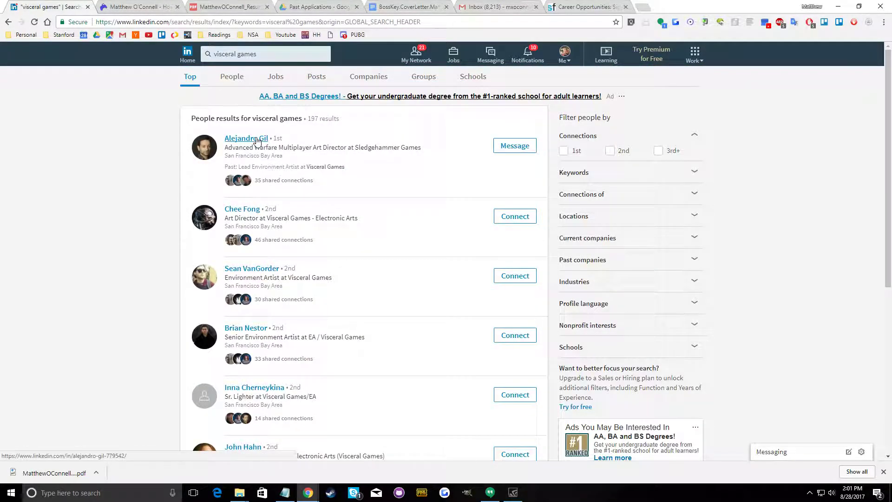
Start a message greeting the Sledgehammer Games art director by first name with "I was interested in perhaps interning with SlegdeHammer this summer."
left_click(501, 149)
type("Hel")
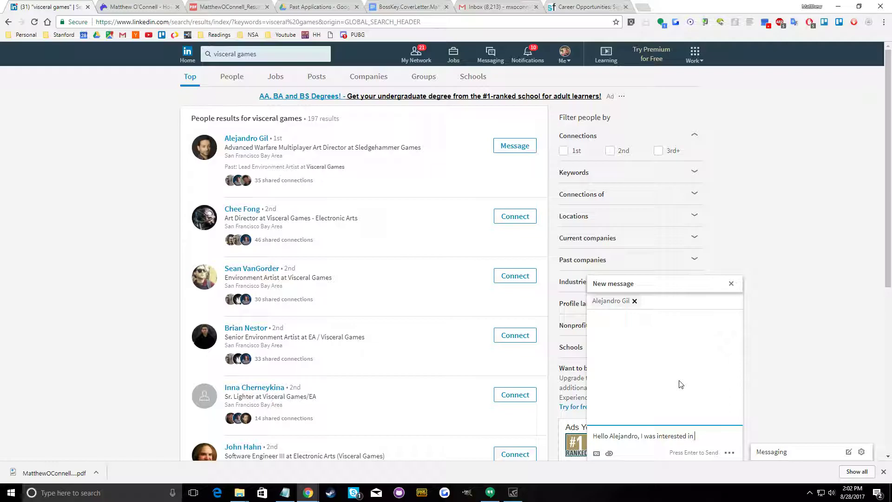
type("perhaps interning")
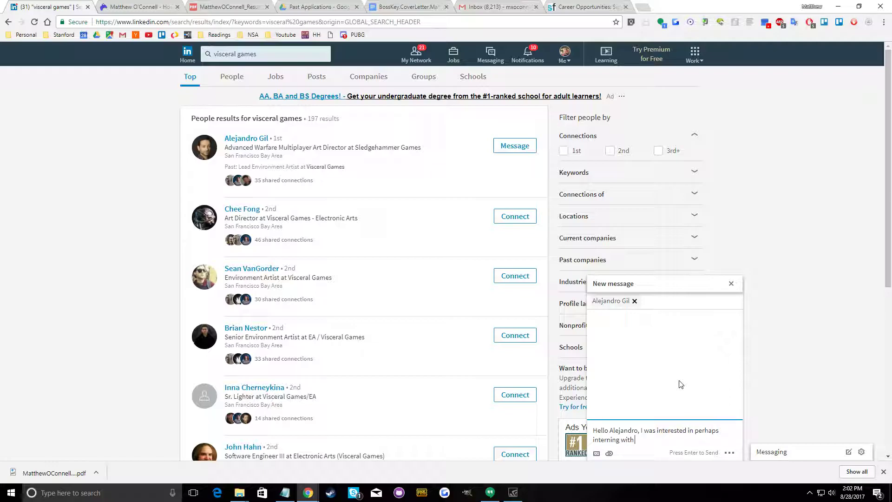
type(" with SlegdeHammer this summer. I")
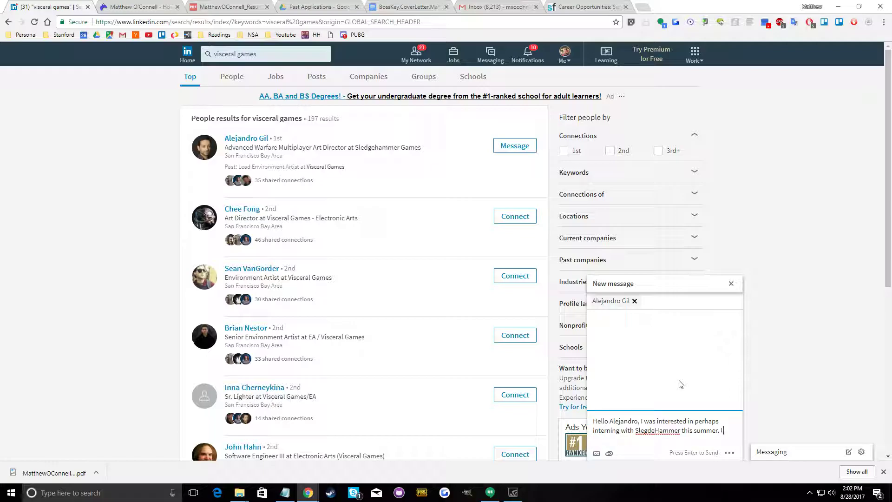
type(" wanted to know whao")
Ask who to talk to regarding an engineering internship, close with "Any help much appreciated, thank you.", then send the message and collapse the chat
type("garding an engineering internship.")
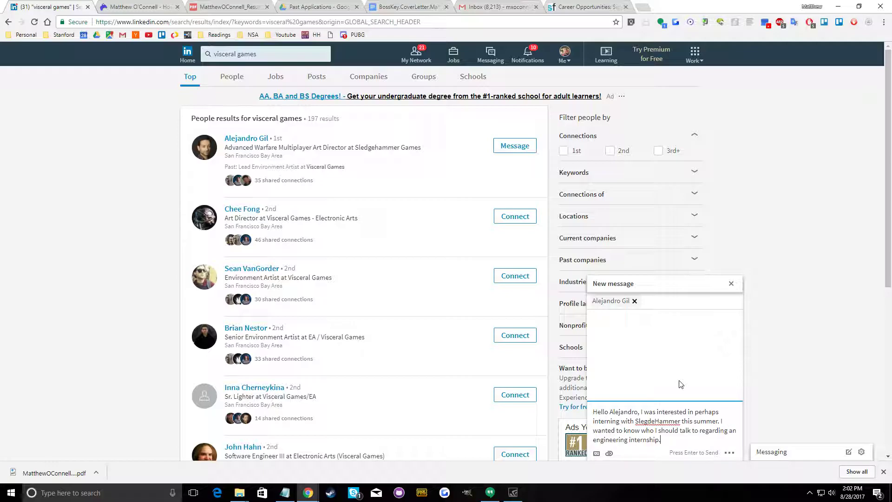
type(" Any hel")
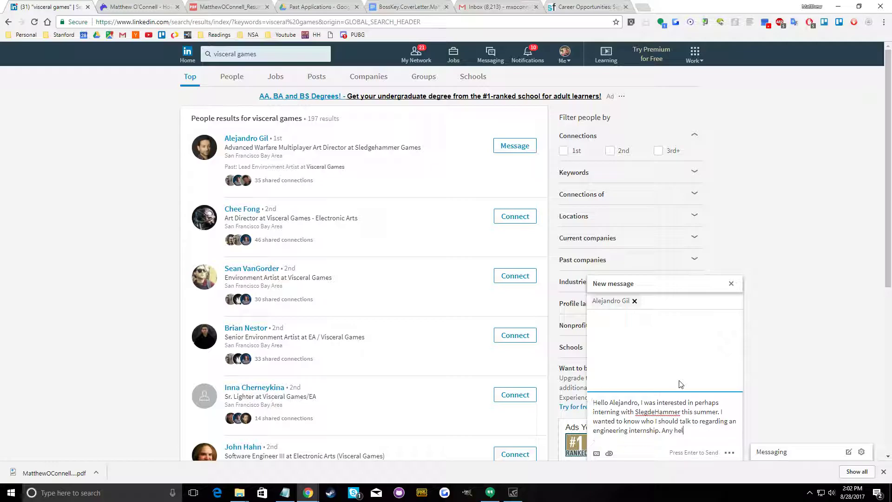
type("p much appreciated, thank you.")
key("Return")
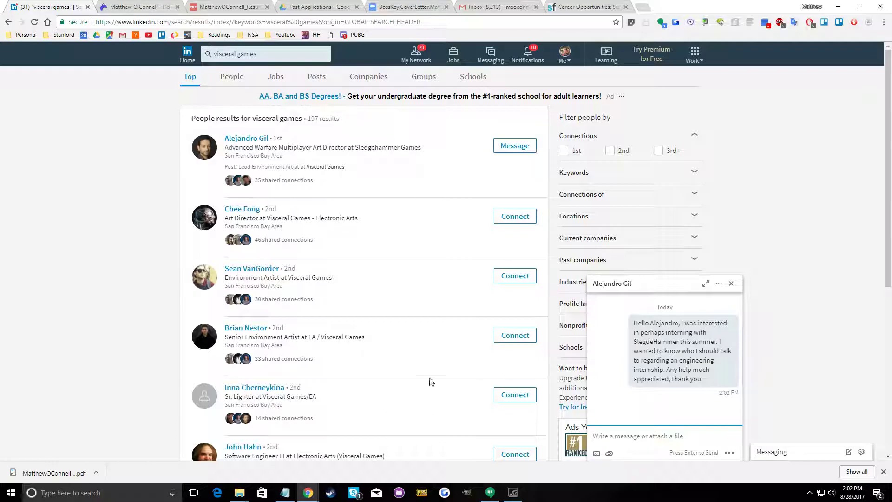
left_click(657, 283)
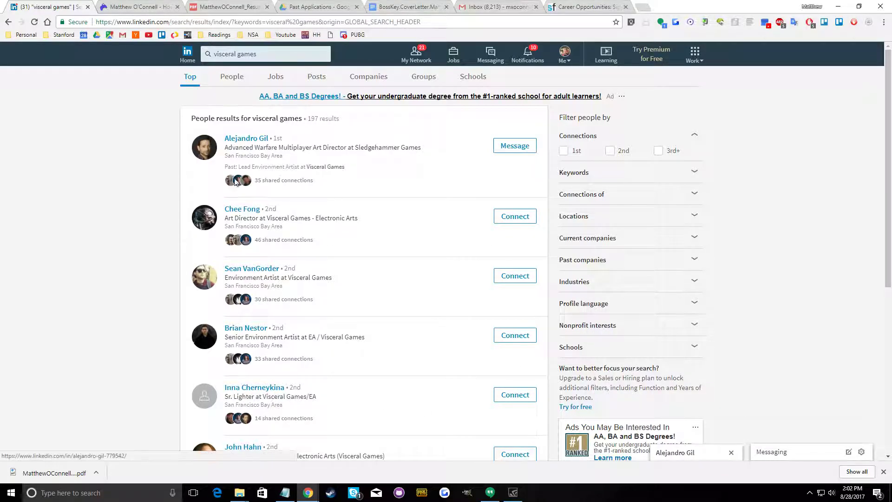
Send connection invitations without a note to Visceral Games people on the first page of results
left_click(530, 222)
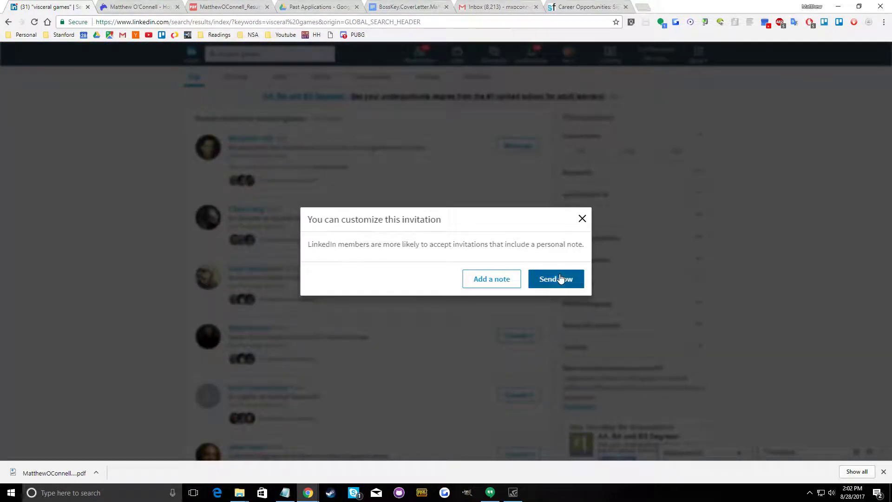
left_click(560, 279)
left_click(515, 256)
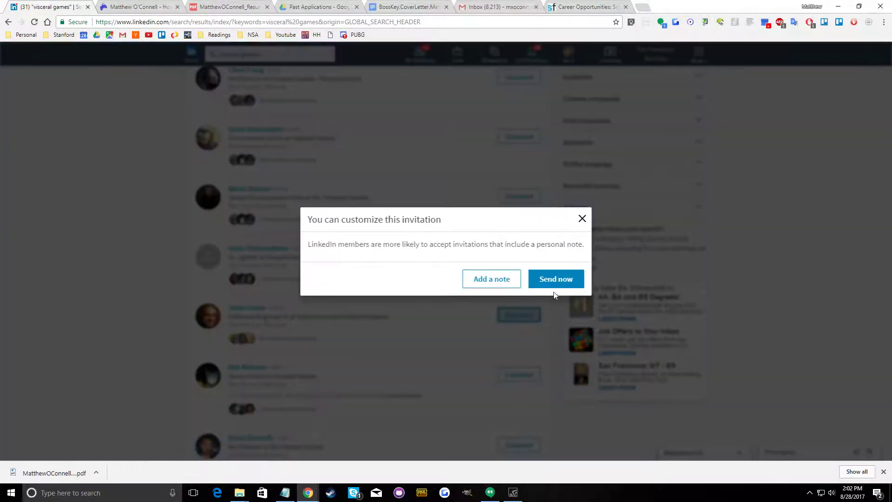
left_click(559, 283)
left_click(521, 373)
left_click(560, 282)
scroll(511, 339, "down", 4)
left_click(519, 314)
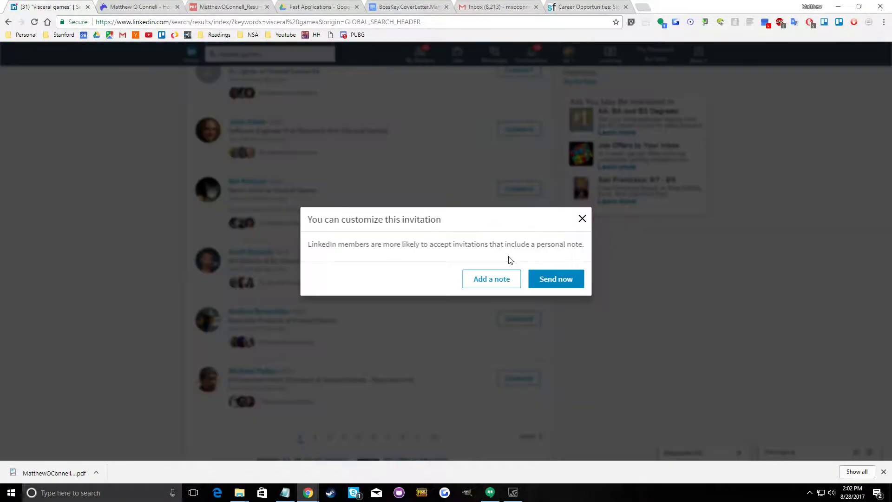
left_click(550, 288)
left_click(521, 320)
left_click(555, 281)
left_click(520, 375)
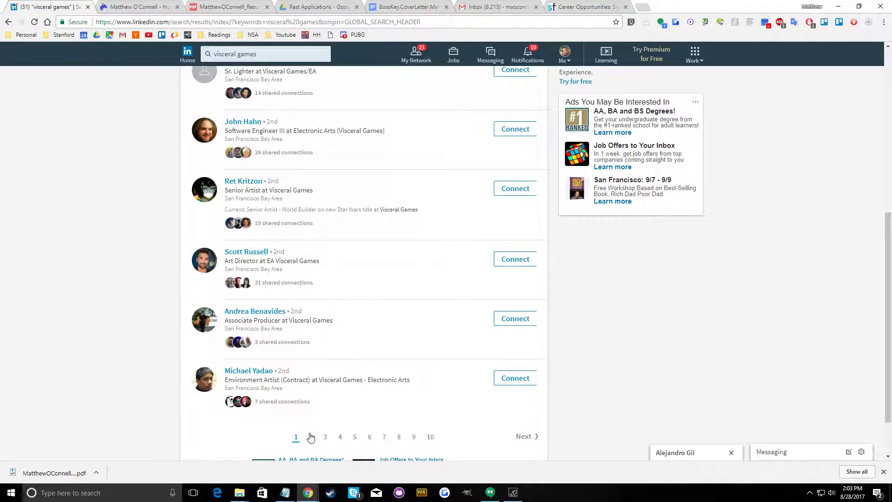
Go to results page 2 and send invitations without a note to the people listed in its upper half
left_click(310, 437)
left_click(523, 151)
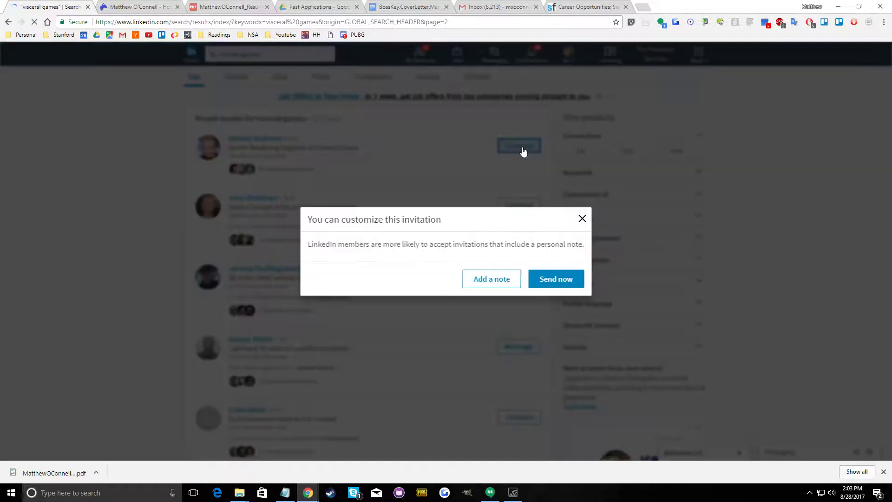
left_click(555, 279)
left_click(525, 205)
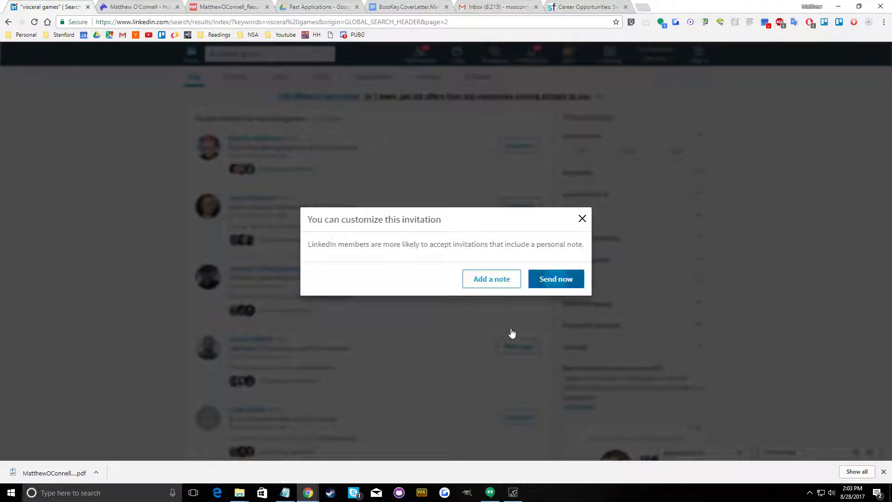
left_click(511, 334)
scroll(399, 392, "down", 2)
scroll(398, 392, "down", 1)
left_click(515, 278)
left_click(550, 280)
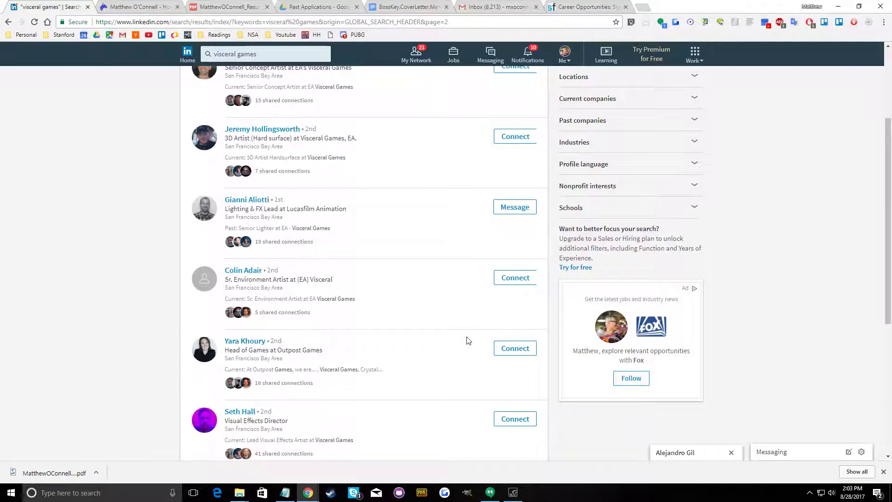
Send invitations without a note to the visual effects director and the people listed below on results page 2
scroll(468, 341, "down", 3)
left_click(515, 280)
left_click(566, 281)
left_click(527, 350)
left_click(559, 282)
left_click(527, 421)
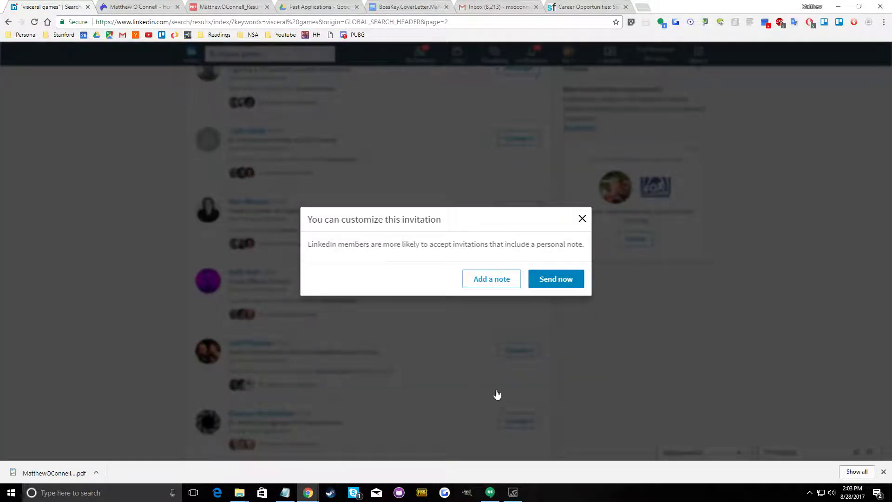
left_click(539, 287)
scroll(478, 389, "down", 4)
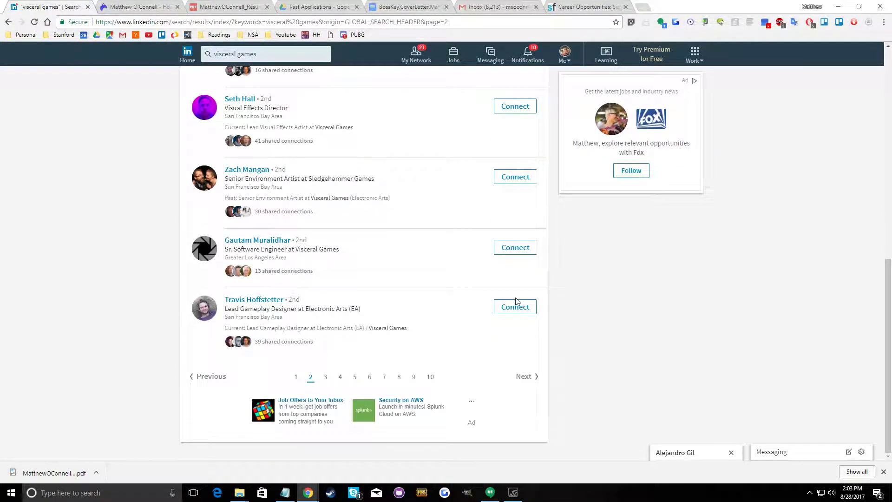
left_click(516, 306)
left_click(550, 279)
left_click(518, 249)
left_click(551, 278)
Go to results page 3 and send invitations without a note to several of the listed Sledgehammer Games and WB Games people
left_click(324, 377)
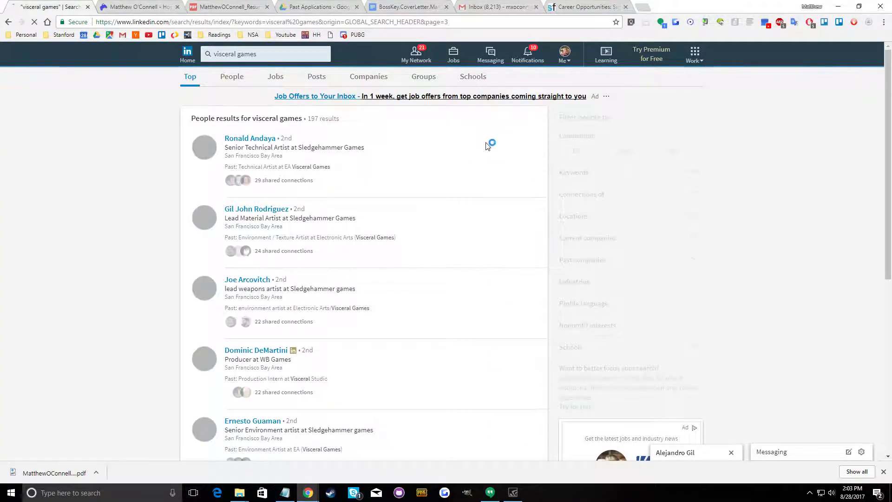
left_click(516, 146)
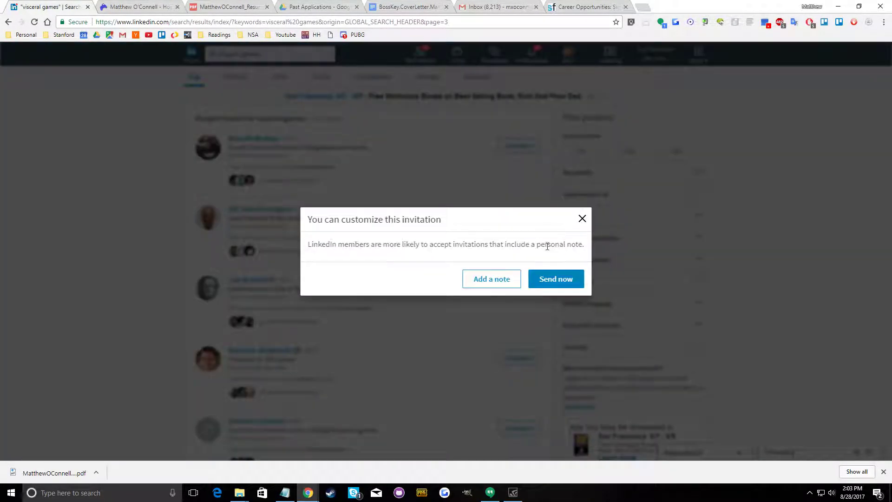
left_click(544, 279)
left_click(510, 289)
left_click(547, 285)
left_click(521, 357)
left_click(547, 278)
scroll(524, 344, "down", 3)
left_click(523, 288)
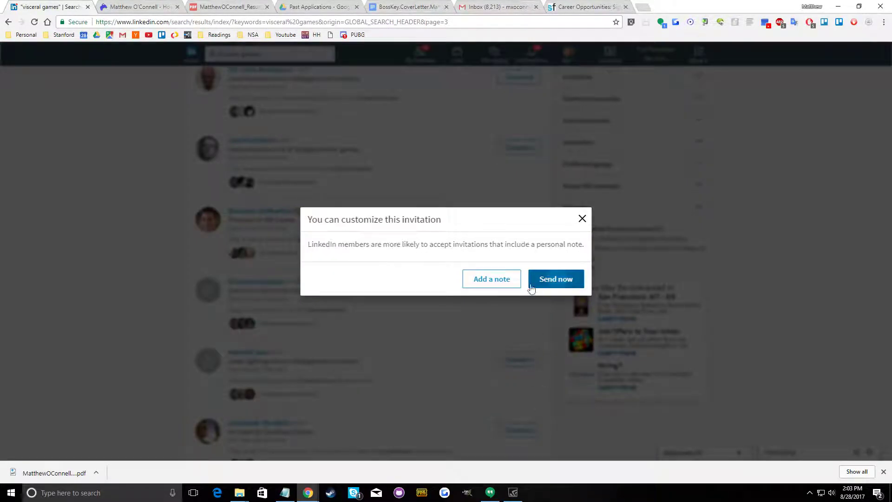
left_click(531, 285)
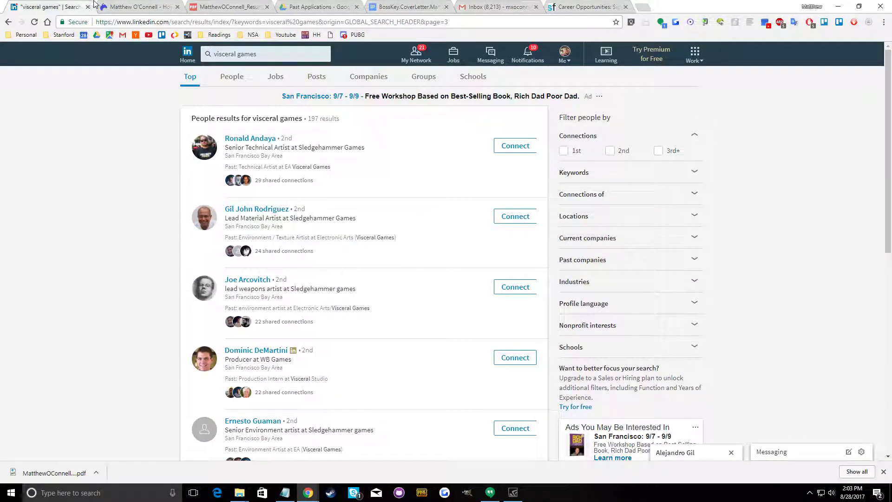
Switch to the EA careers site, sign in with the prefilled credentials and start applying for the Software Engineer internship
left_click(578, 5)
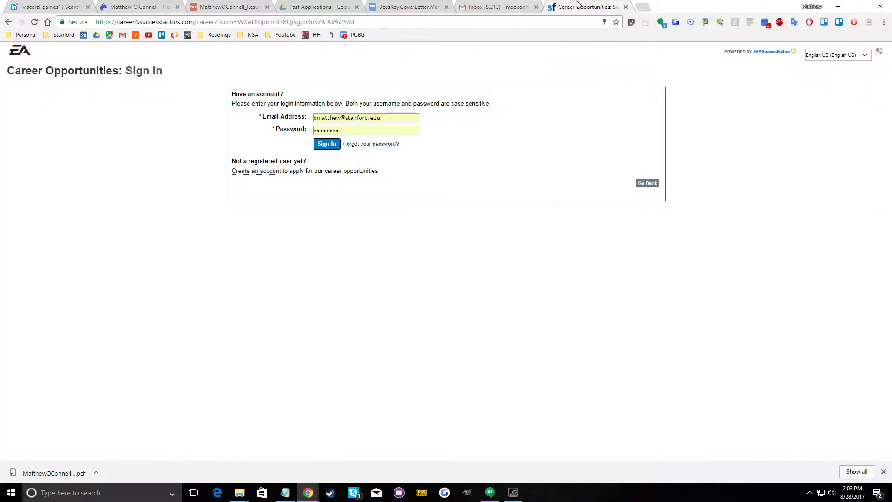
key("Return")
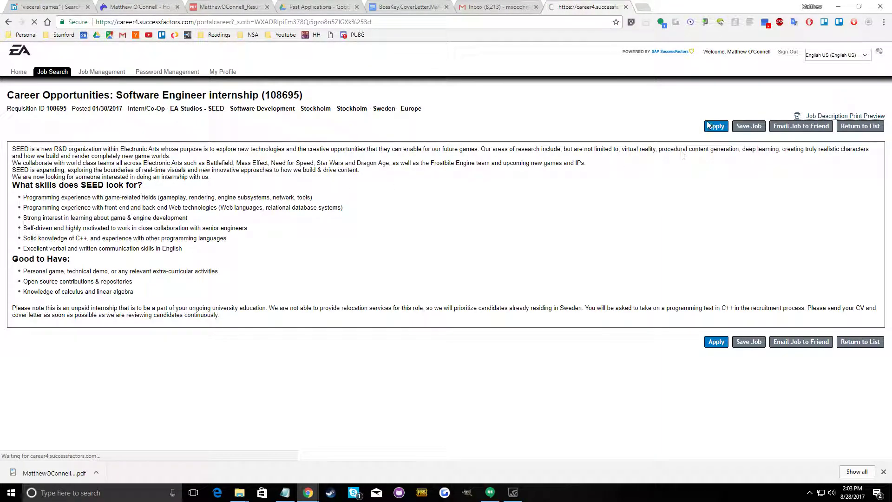
left_click(715, 126)
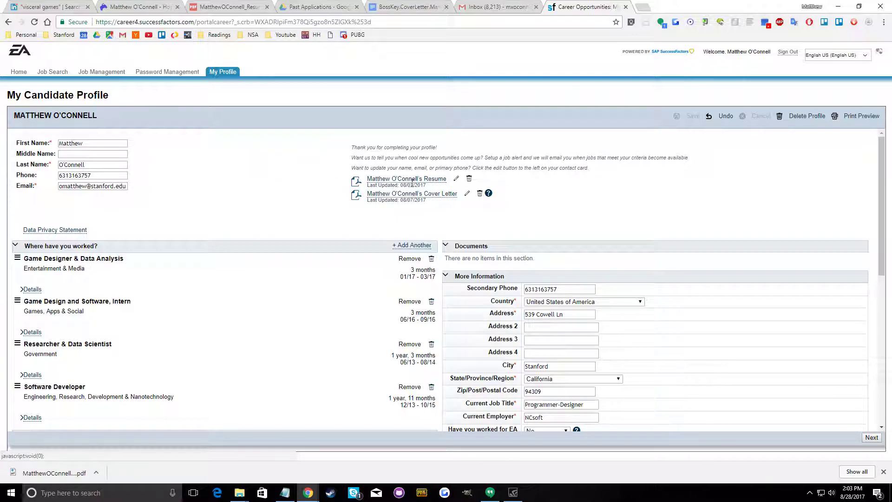
Review the candidate profile's work history, languages and past projects, and continue to the application form
scroll(335, 317, "down", 10)
scroll(572, 343, "up", 15)
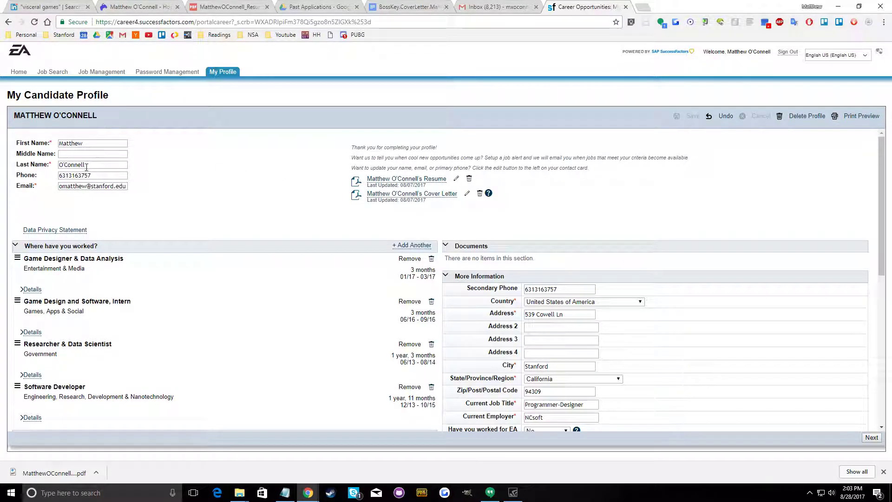
scroll(106, 268, "down", 15)
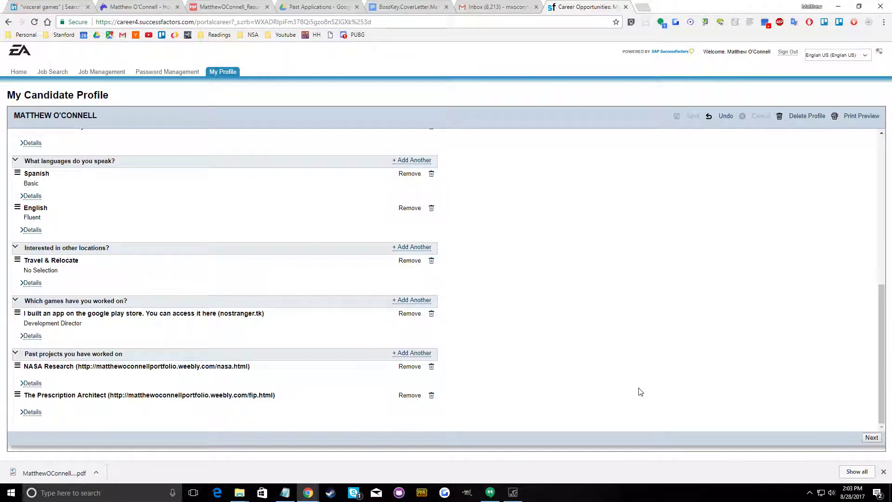
scroll(640, 392, "up", 5)
left_click(870, 440)
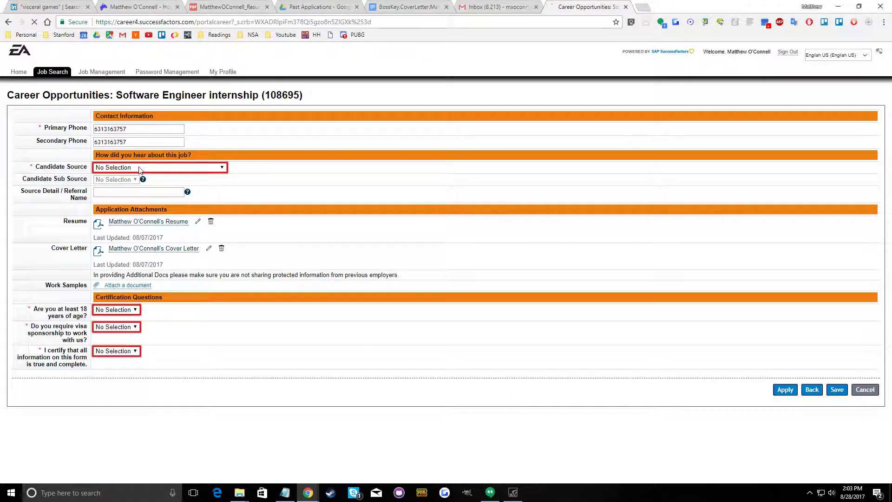
Set the candidate source to Employee Referral (by former EA employee) and enter the referrer's name with "Former VP" as the source detail
left_click(139, 170)
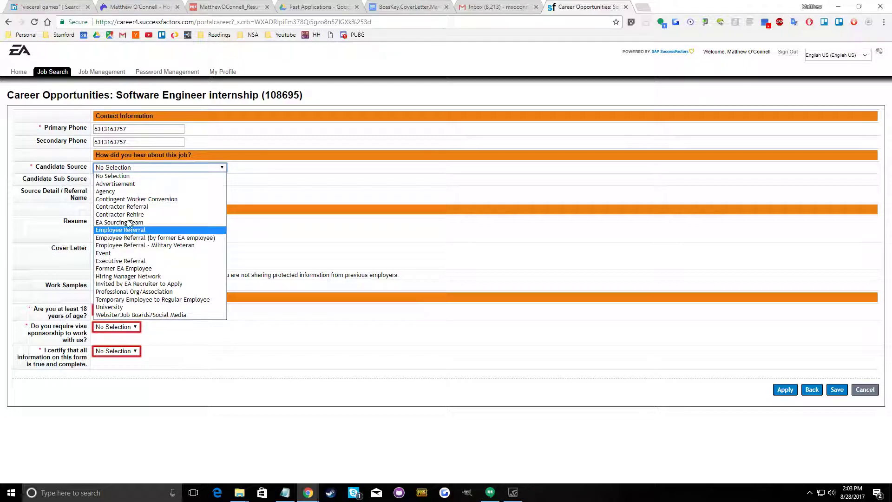
left_click(132, 230)
left_click(129, 192)
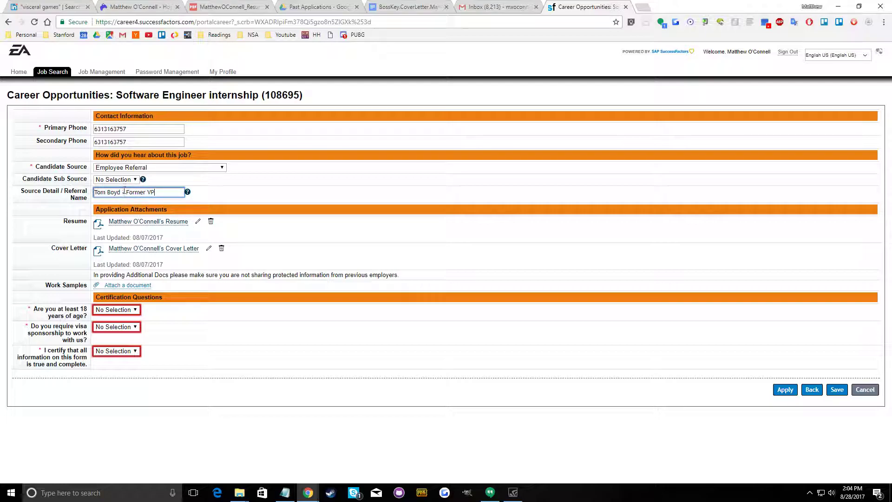
left_click(127, 180)
left_click(131, 181)
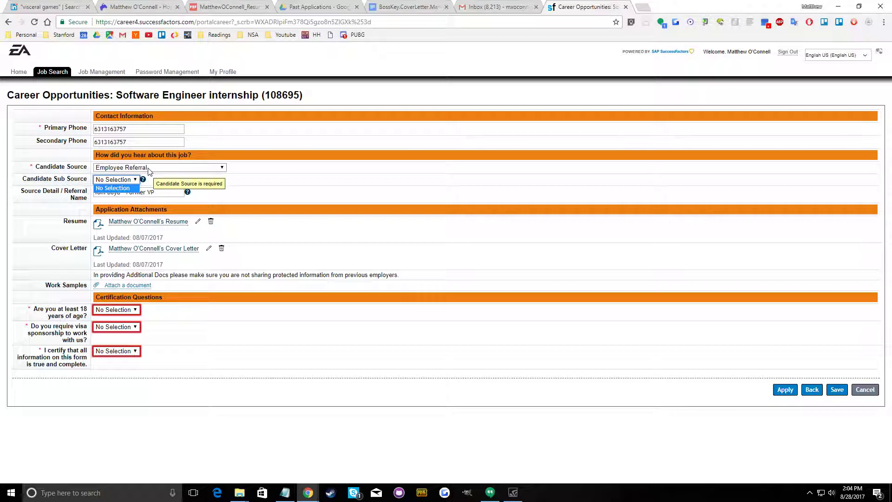
left_click(143, 169)
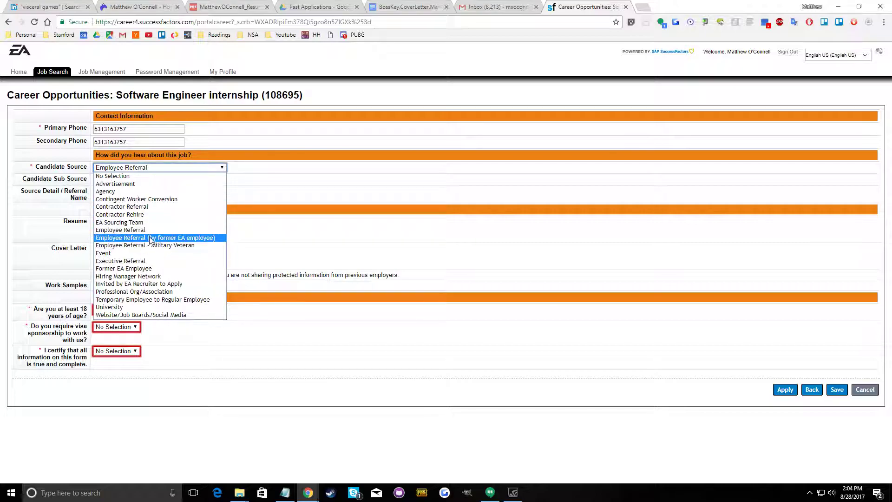
left_click(151, 237)
left_click(134, 180)
left_click(187, 186)
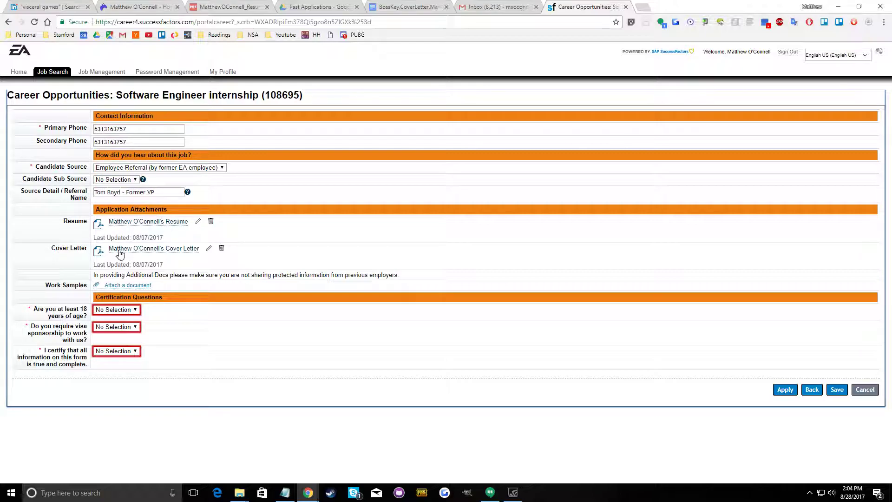
Answer Yes to being at least 18, No to visa sponsorship and Yes to the certification, then submit the application
left_click(116, 309)
left_click(100, 333)
left_click(120, 327)
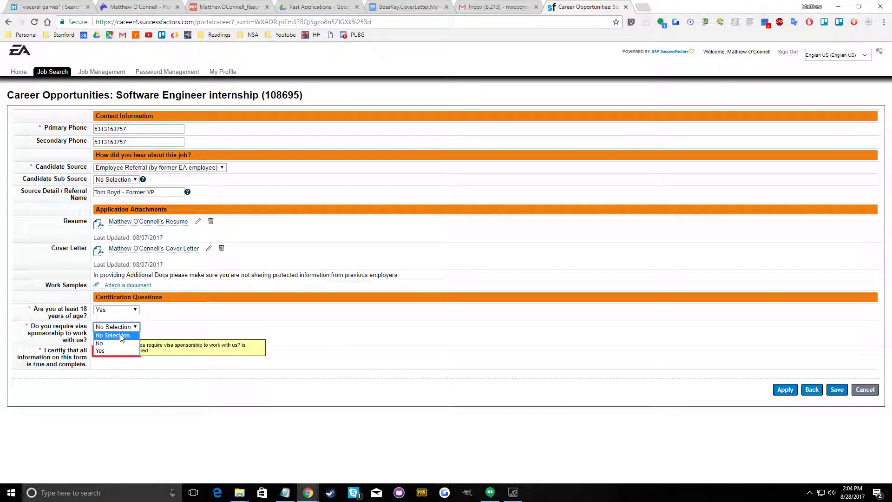
left_click(105, 351)
left_click(129, 327)
left_click(126, 339)
left_click(129, 352)
left_click(133, 363)
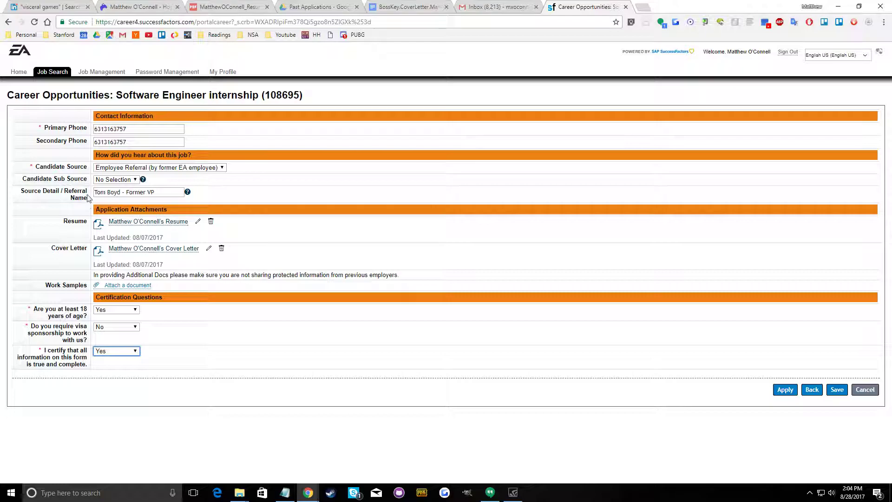
left_click(790, 392)
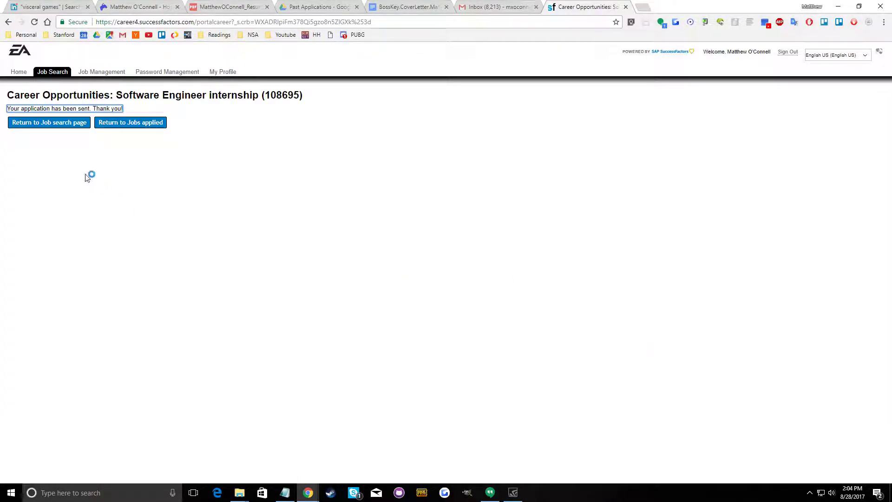
left_click(513, 5)
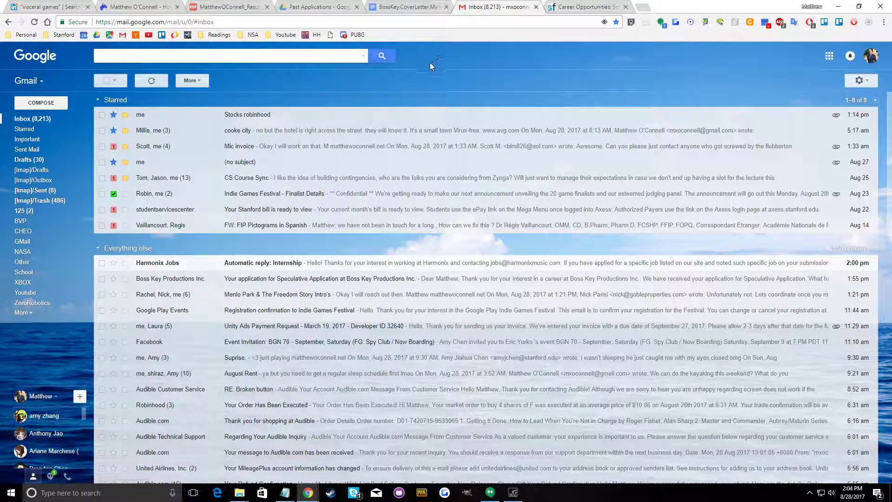
left_click(423, 4)
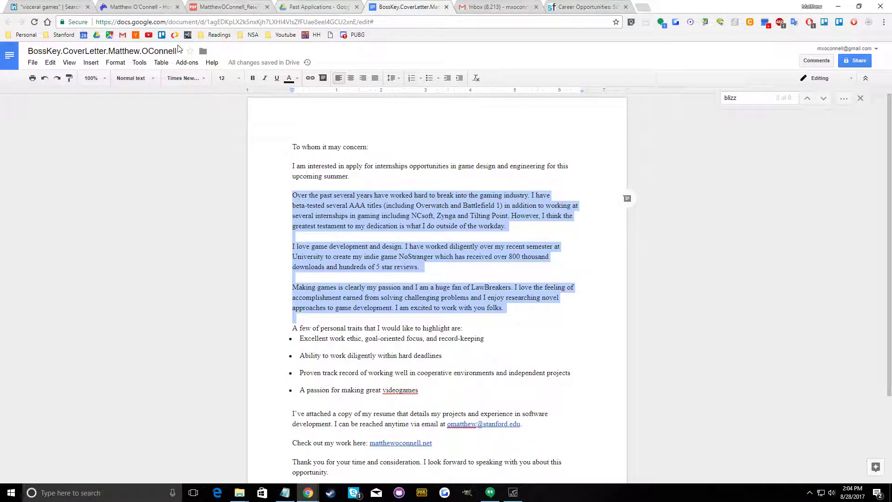
left_click(134, 6)
Switch to the Notepad list of studios and copy the "bioware" entry
left_click(290, 493)
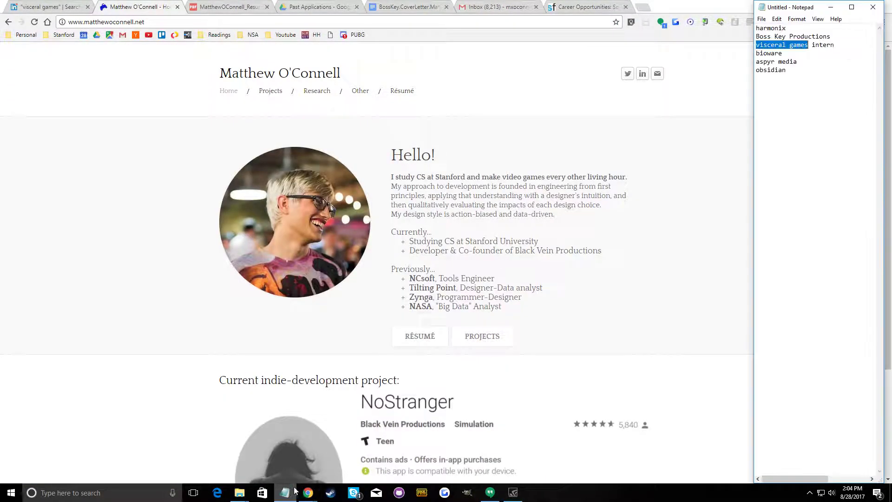
left_click_drag(784, 52, 767, 54)
right_click(775, 55)
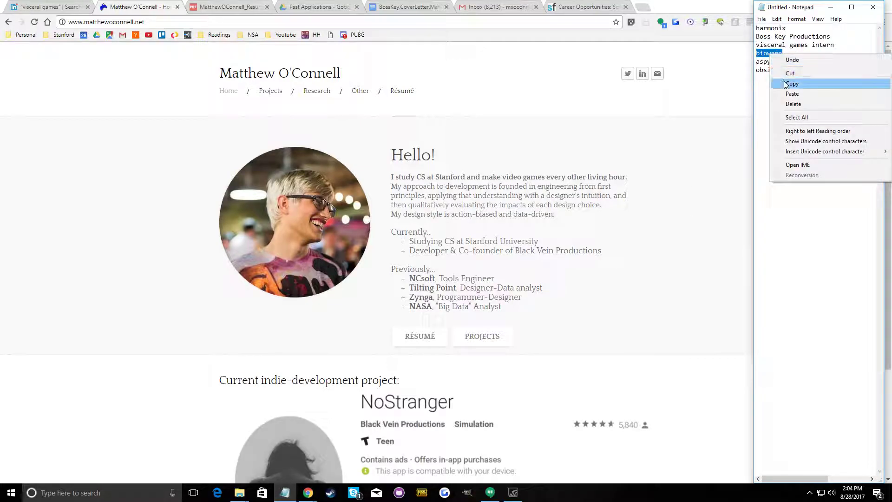
left_click(796, 82)
Return to the EA application page in Chrome, replace it with a web search for the copied studio name, and open BioWare's official site
left_click(647, 161)
right_click(308, 18)
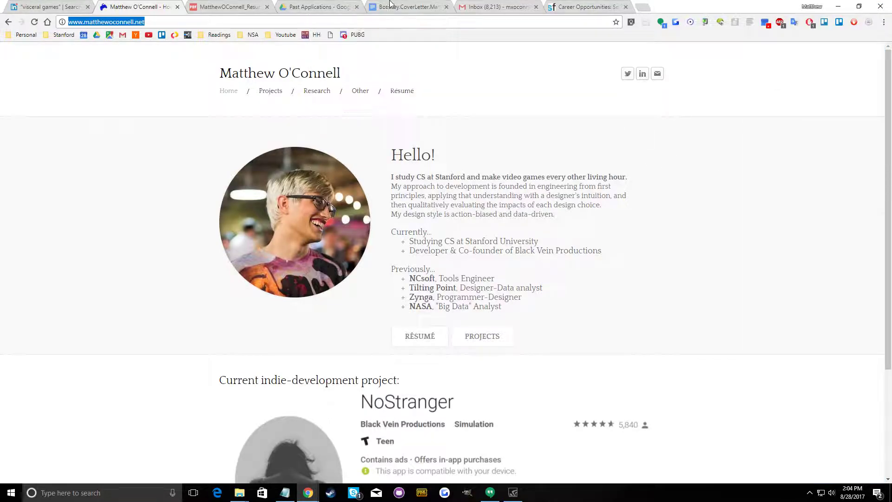
left_click(408, 7)
left_click(582, 6)
right_click(542, 17)
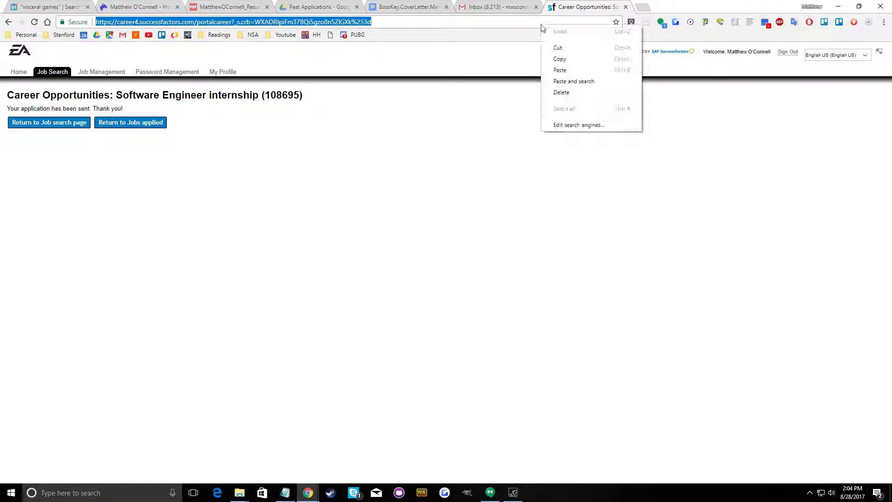
left_click(571, 81)
left_click(131, 132)
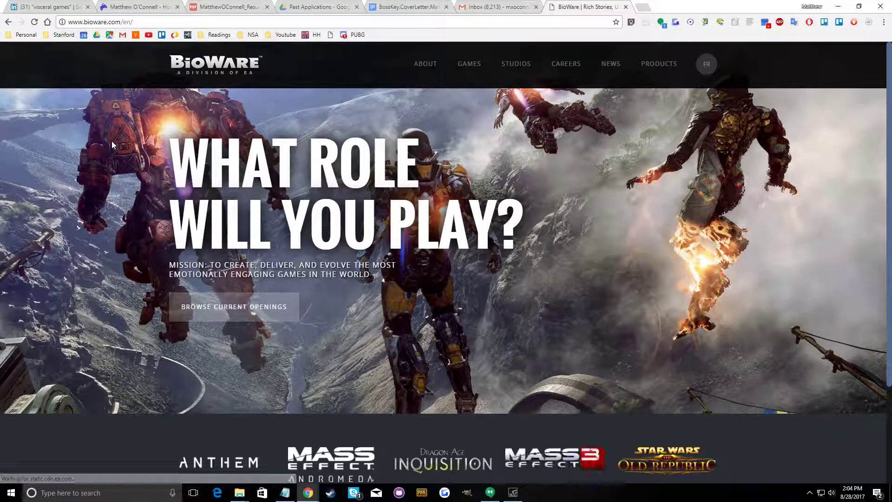
Look over the BioWare home page and open the site's Careers page
scroll(534, 188, "down", 3)
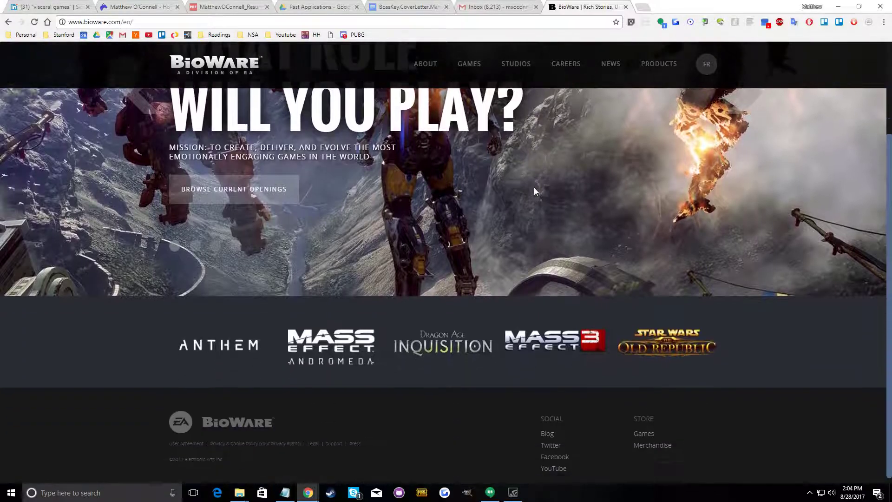
scroll(511, 242, "up", 3)
scroll(479, 299, "down", 3)
scroll(472, 294, "up", 3)
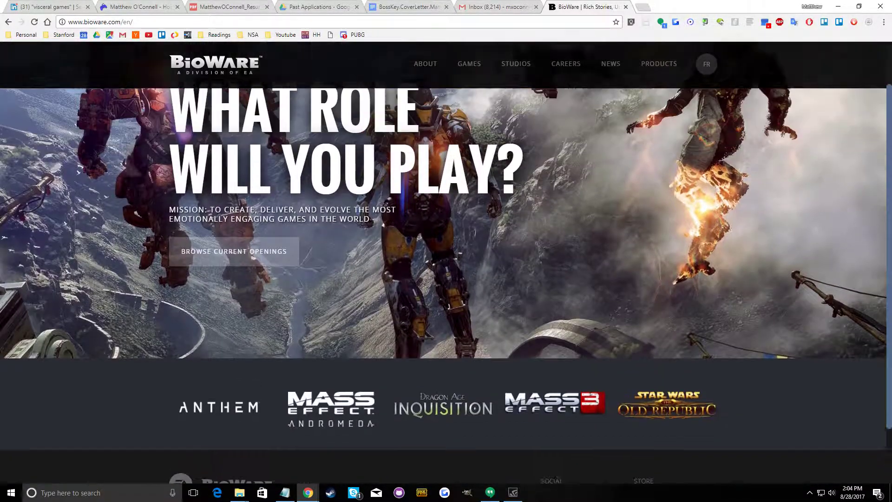
left_click(553, 63)
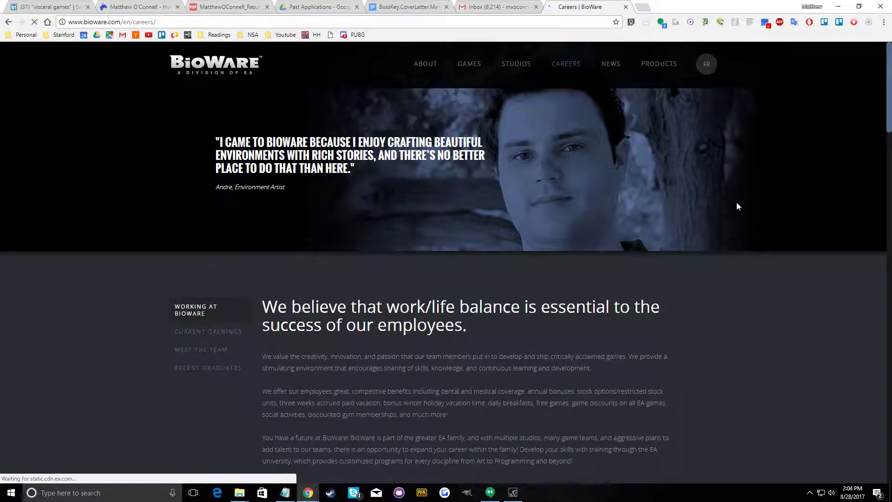
Examine the Careers page's current openings across art, QA, software development and game design for suitable internship roles
scroll(440, 262, "down", 5)
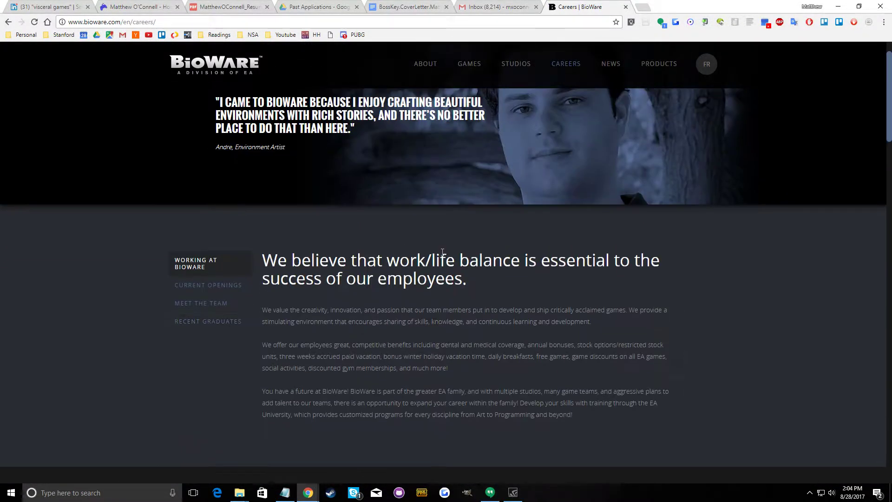
scroll(440, 251, "up", 3)
scroll(440, 250, "down", 10)
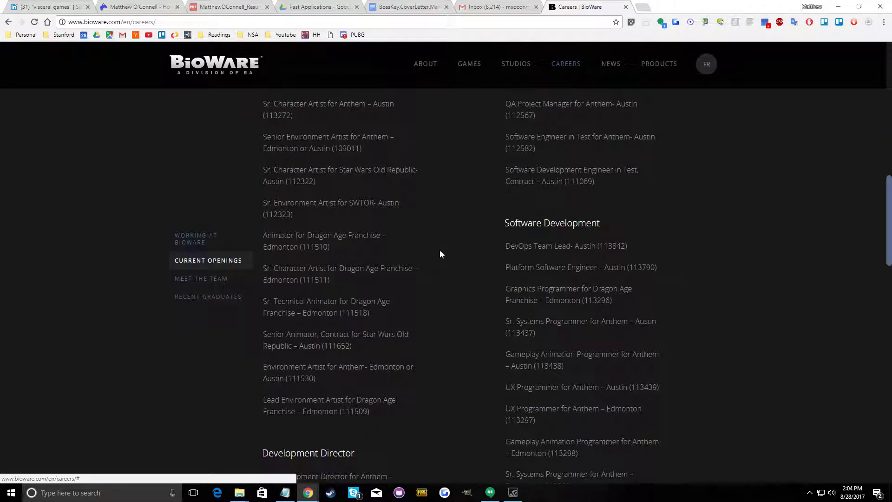
scroll(439, 250, "up", 4)
scroll(440, 249, "down", 2)
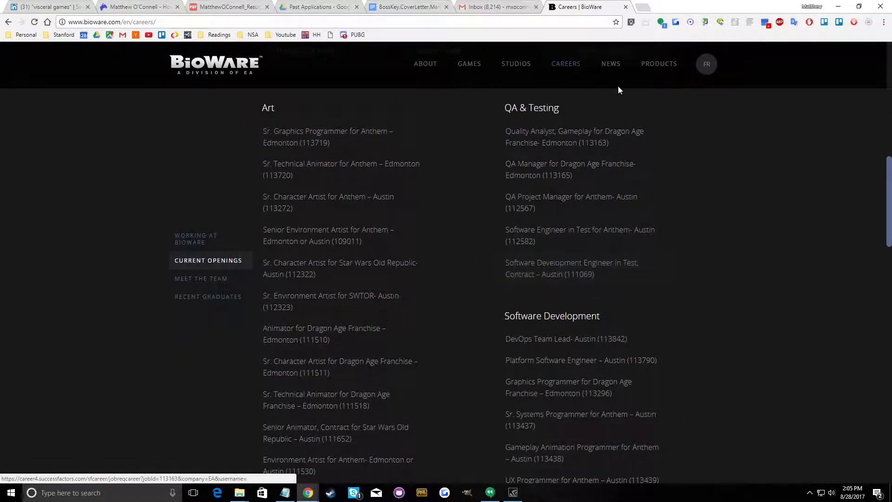
scroll(419, 310, "down", 3)
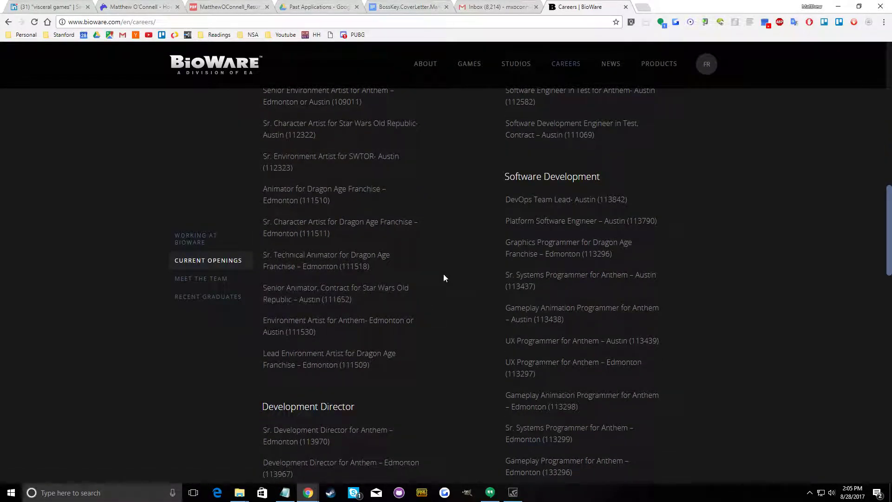
scroll(443, 278, "down", 2)
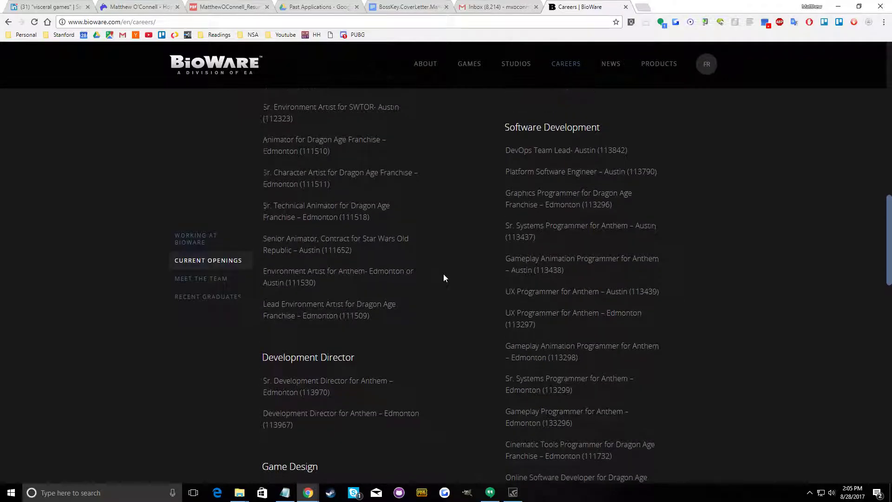
scroll(442, 278, "down", 2)
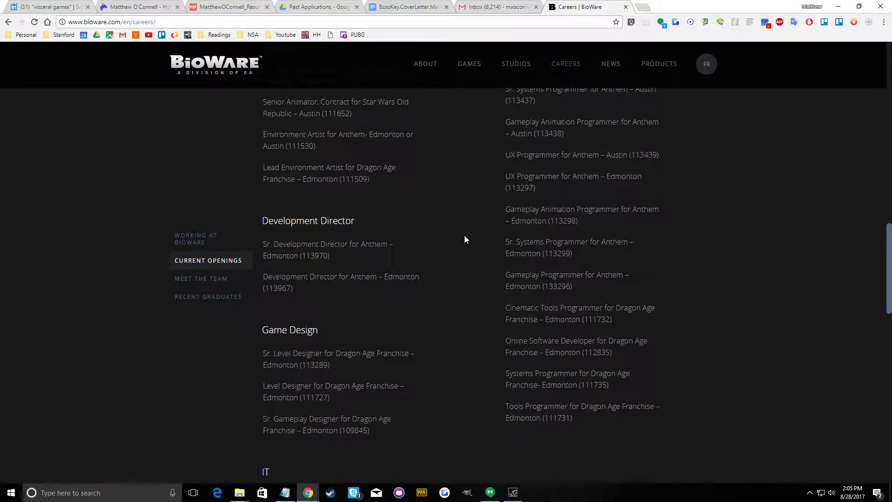
scroll(463, 243, "up", 3)
scroll(484, 205, "down", 4)
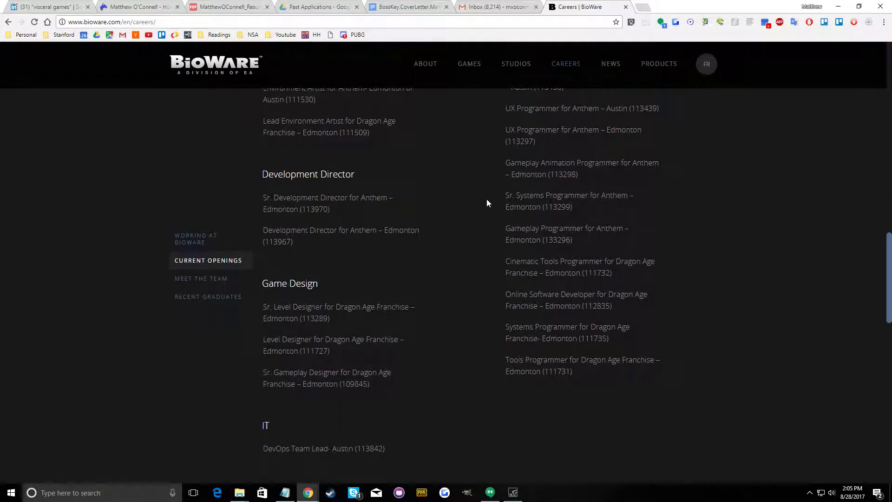
Find "intern" on the Careers page and follow the recent graduates section's application link to check the openings
key("ctrl+f")
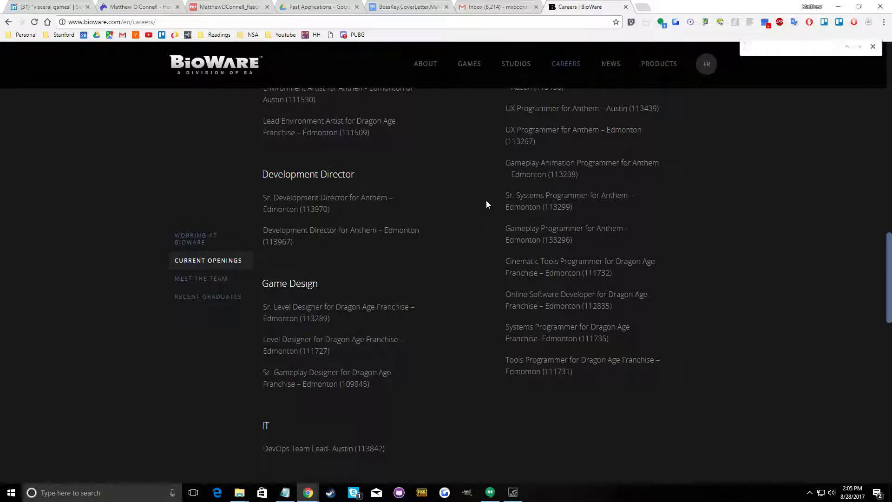
type("intern")
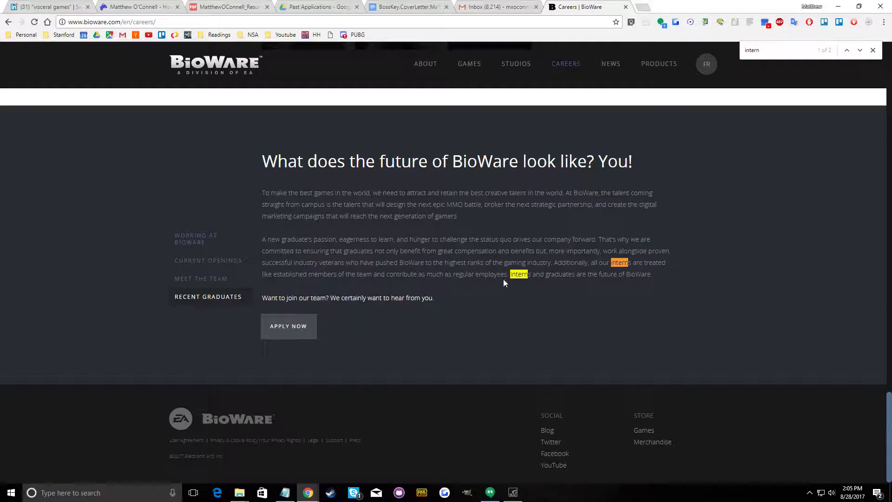
left_click(301, 324)
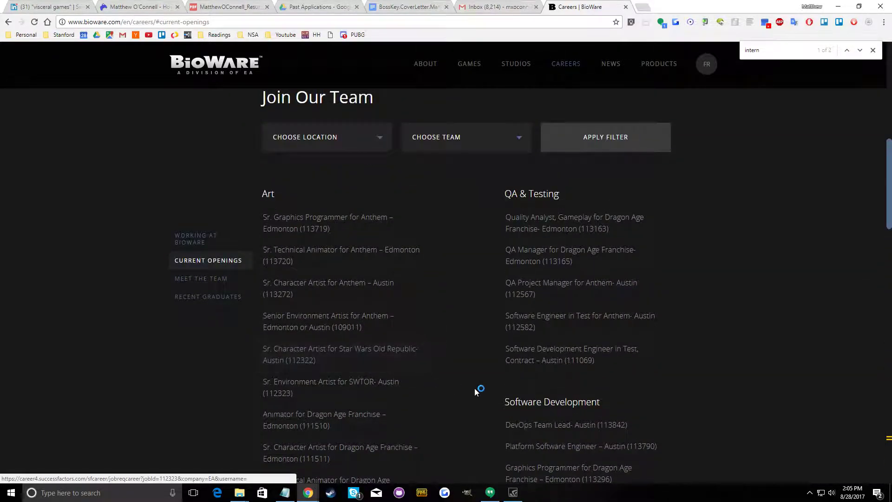
scroll(445, 403, "down", 4)
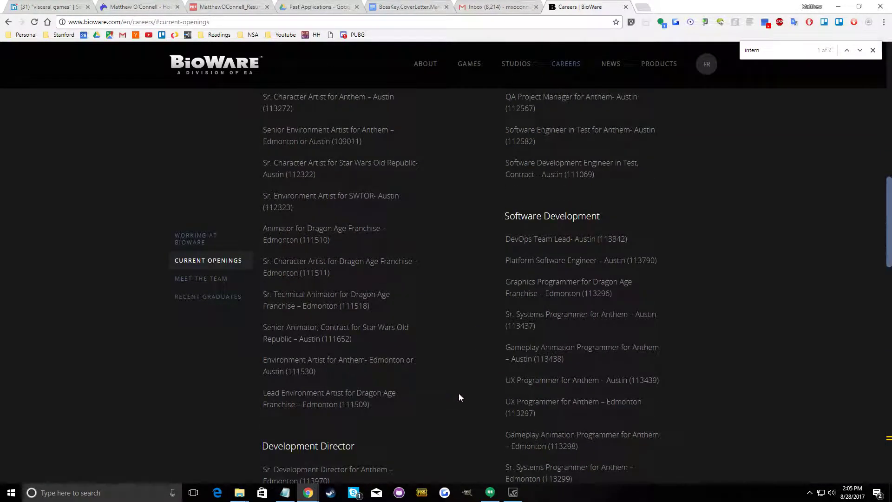
Go back to the Google results for BioWare and extend the search to "bioware intern'"
left_click(6, 22)
left_click(7, 22)
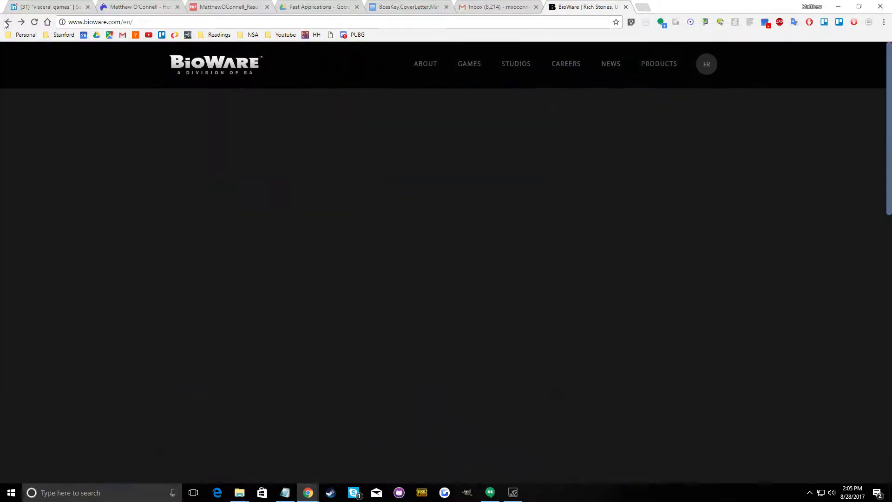
left_click(7, 22)
left_click(129, 67)
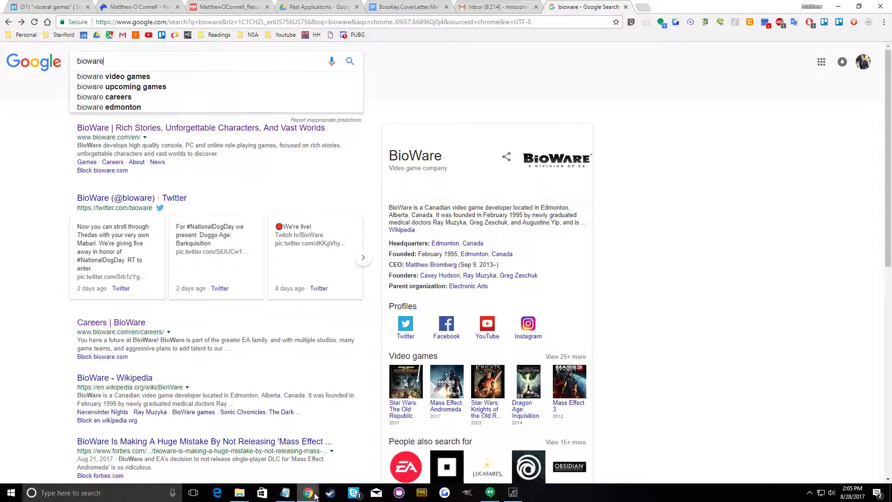
mouse_move(315, 496)
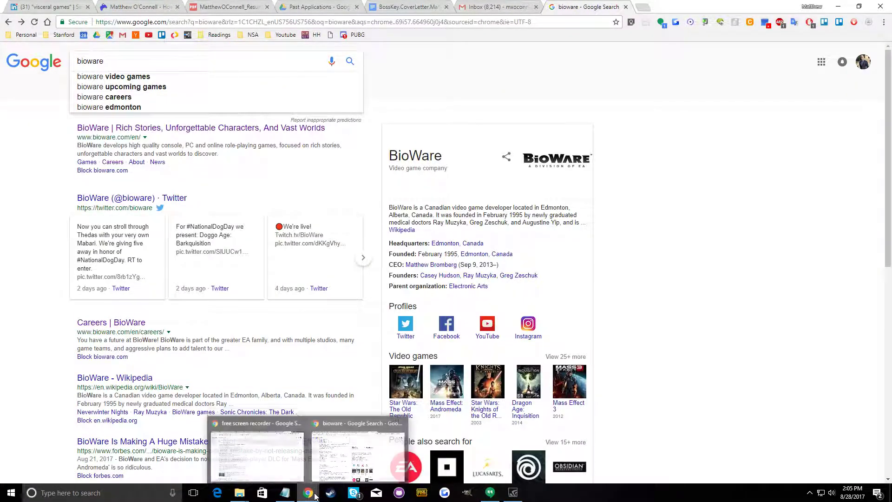
left_click(287, 494)
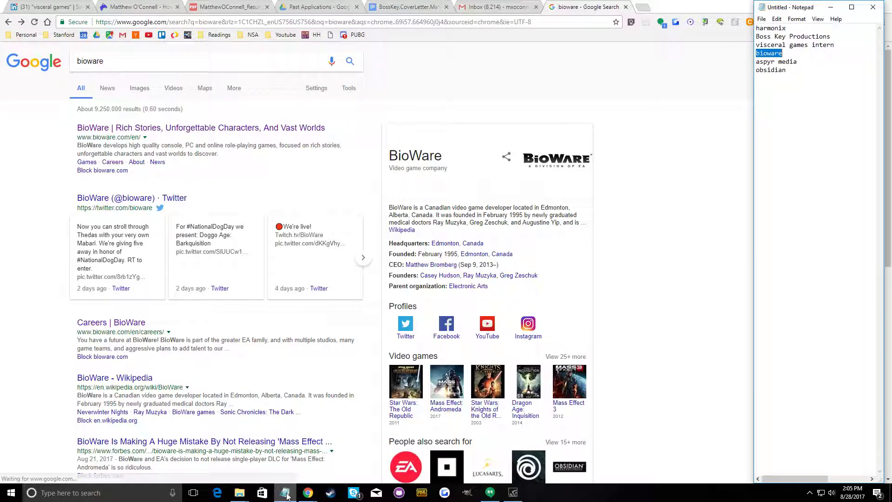
left_click(170, 56)
type("intern'")
key("Return")
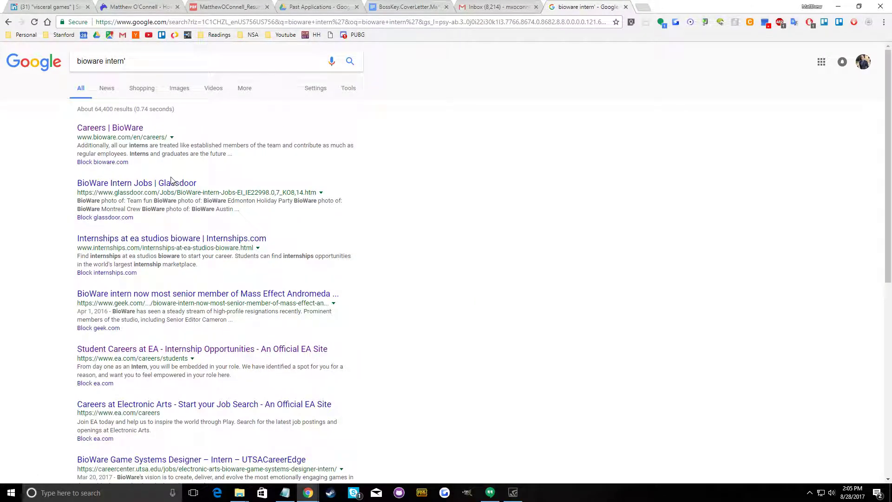
Check the Internships.com result for EA Studios BioWare in a separate tab and return to the search results
left_click(174, 238, "ctrl")
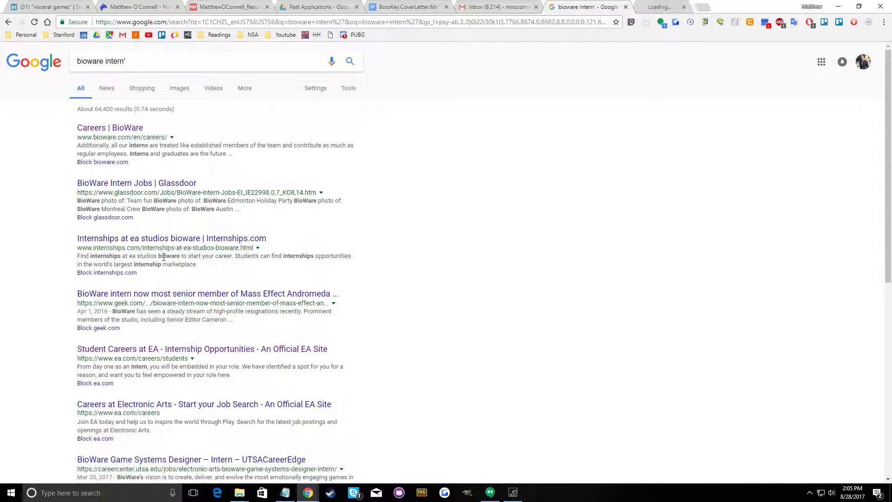
left_click(678, 6)
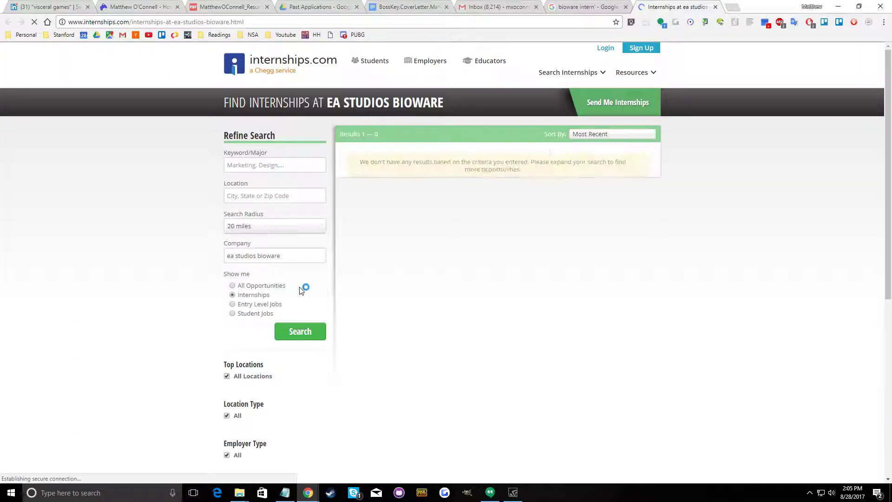
left_click(613, 7)
Open the UTSA CareerEdge posting for the BioWare Game Systems Designer – Intern and review its posting date, duties and requirements
scroll(211, 215, "down", 5)
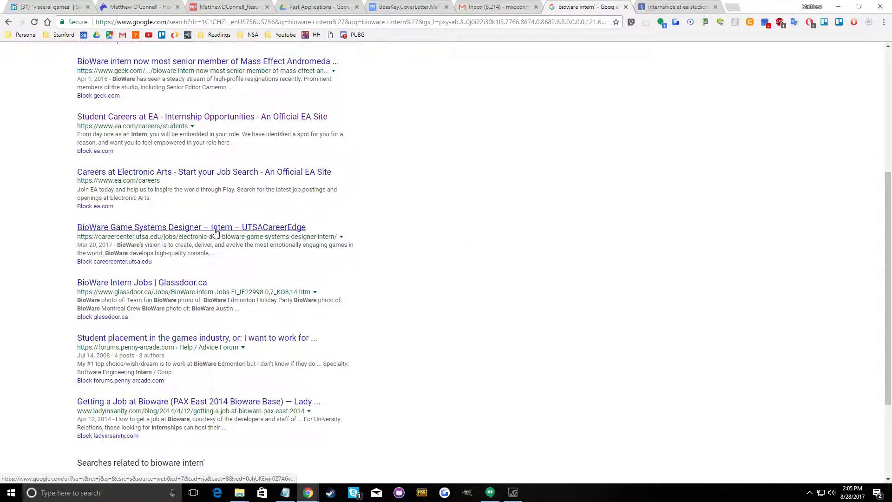
left_click(232, 227, "ctrl")
left_click(725, 6)
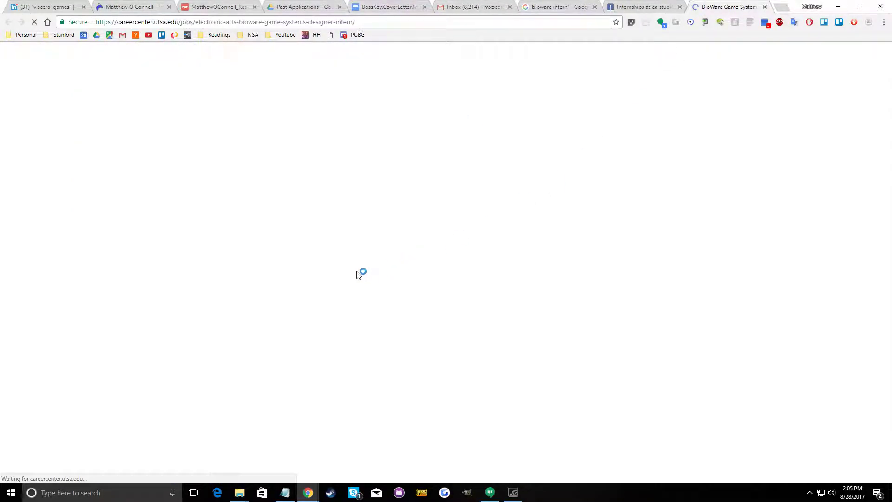
scroll(346, 265, "down", 5)
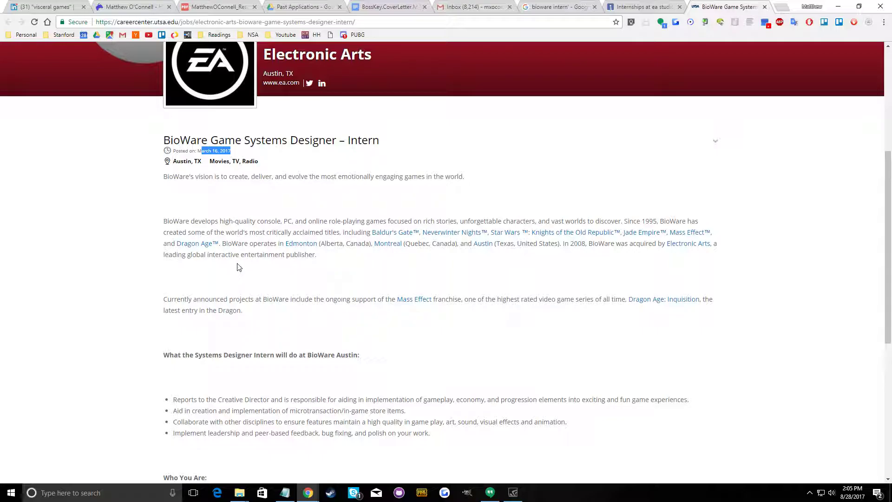
scroll(238, 267, "down", 6)
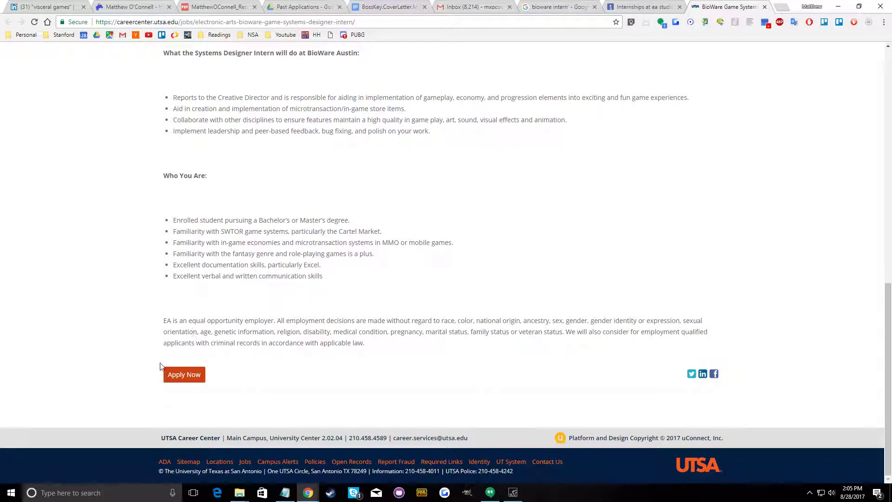
Follow the posting's application link to Handshake and check the sign-in page's options against the posting
left_click(176, 375)
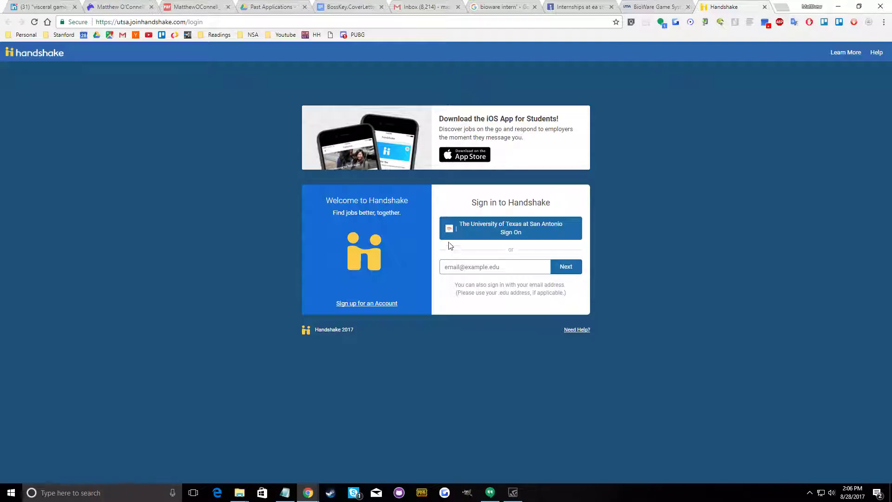
left_click(656, 5)
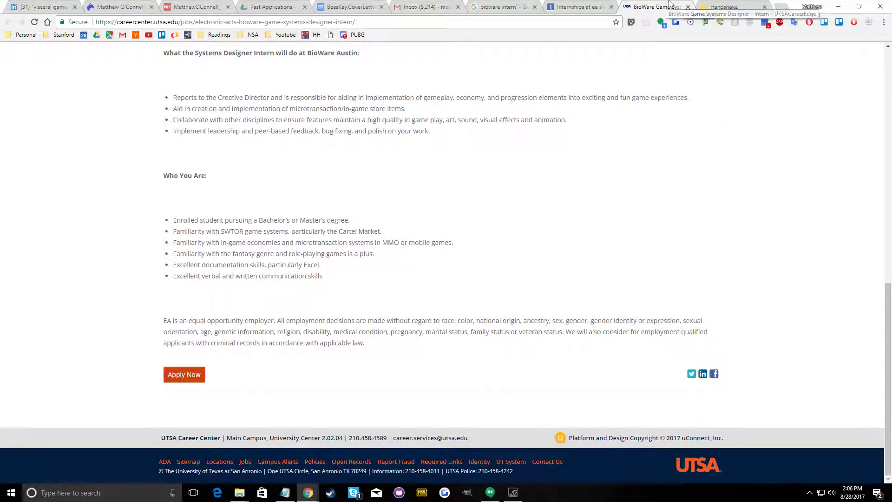
left_click(725, 5)
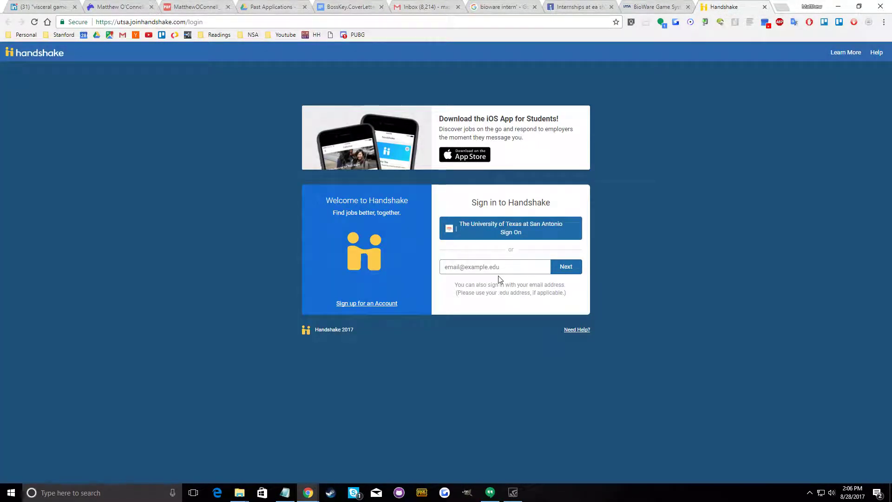
Return to the BioWare intern posting and reread its posting date, location, description and candidate requirements
left_click(654, 6)
scroll(389, 397, "up", 9)
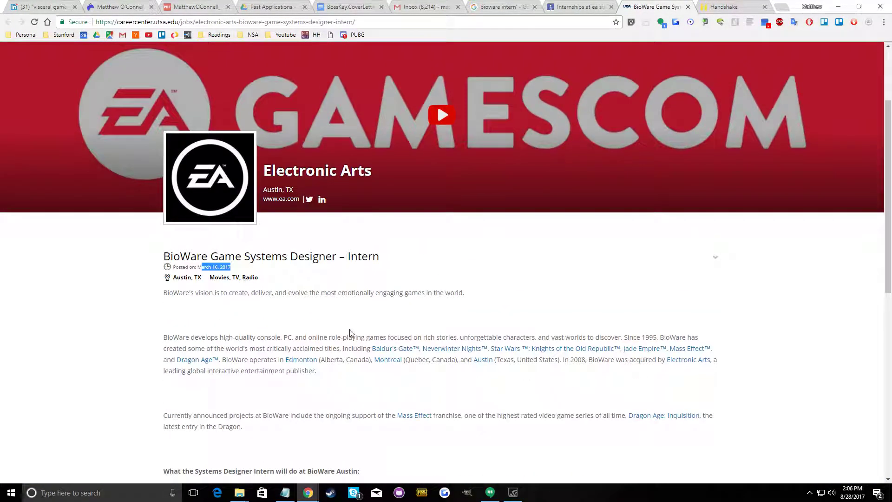
scroll(243, 313, "down", 9)
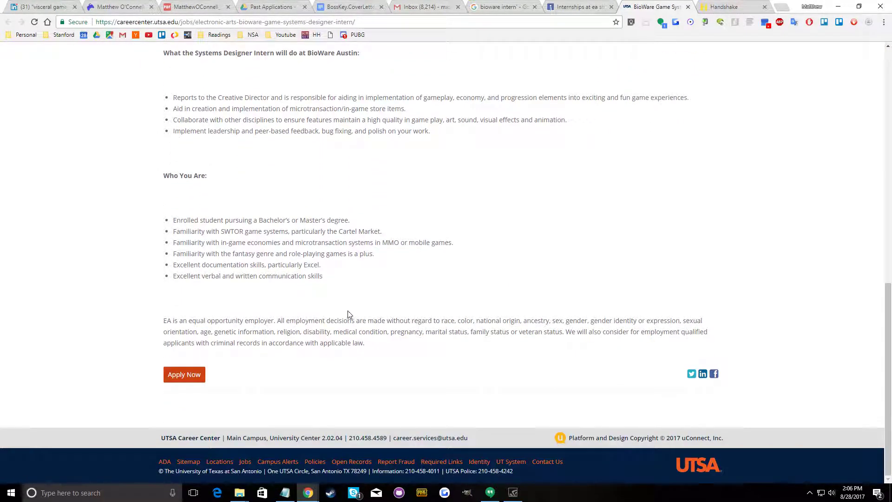
scroll(347, 387, "up", 9)
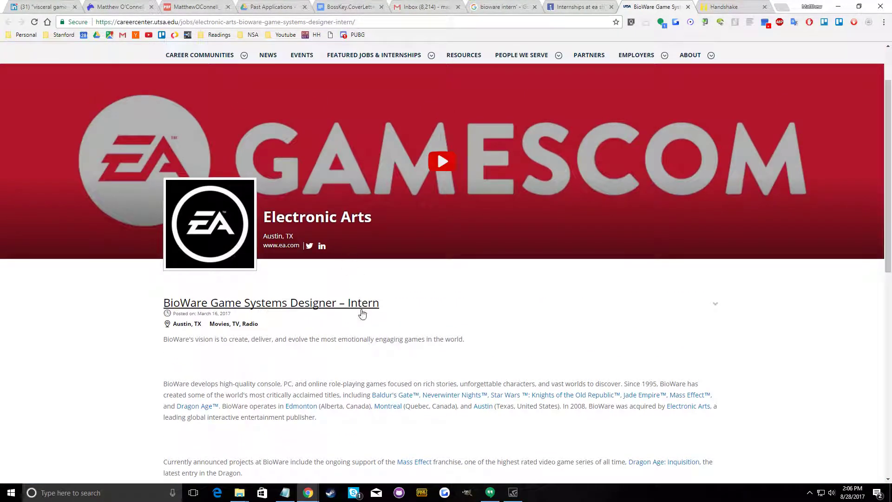
Copy the title "BioWare Game Systems Designer – Intern" from the UTSA job posting
left_click_drag(404, 304, 377, 296)
right_click(346, 300)
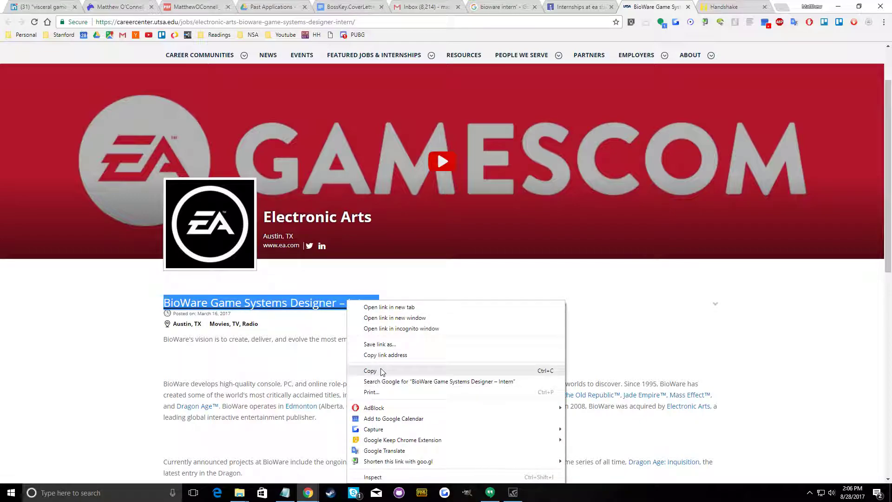
left_click(381, 369)
Return to LinkedIn and search for "bioware" in place of the earlier studio search
key("ctrl+shift+Tab")
key("ctrl+shift+Tab")
key("ctrl+shift+Tab")
key("ctrl+shift+Tab")
key("ctrl+shift+Tab")
key("ctrl+shift+Tab")
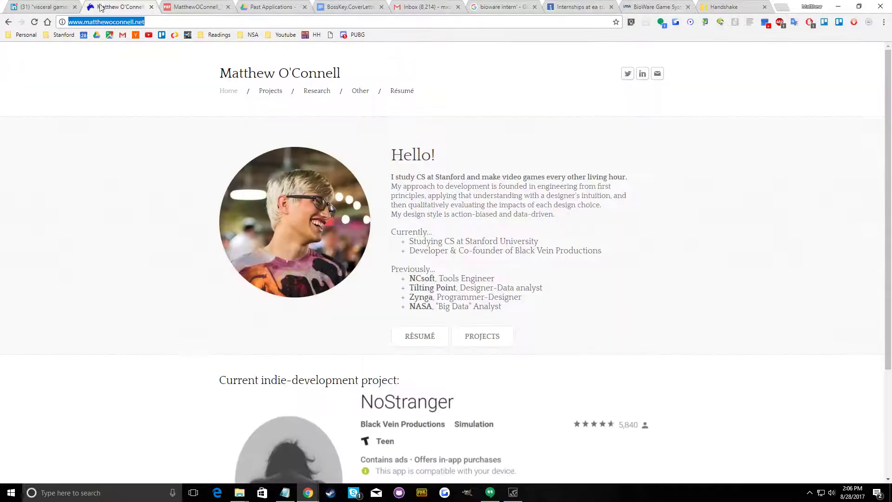
key("ctrl+shift+Tab")
left_click_drag(267, 56, 91, 69)
type("b")
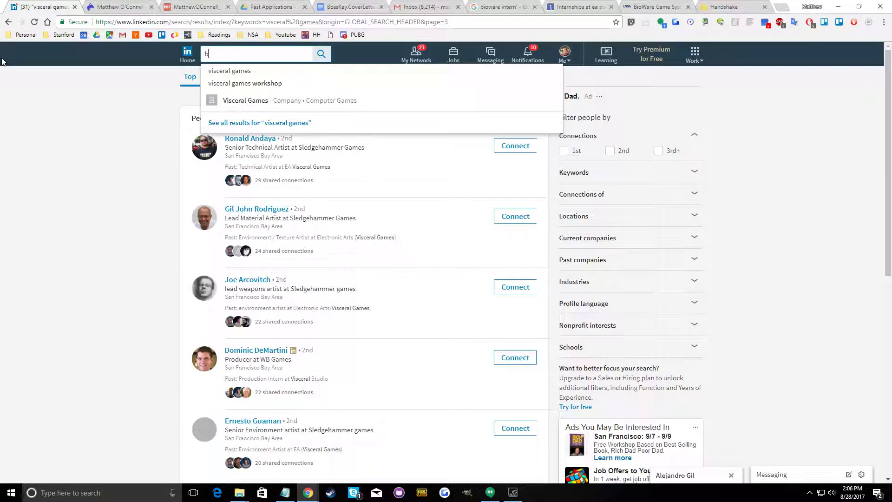
type("ioware")
key("Return")
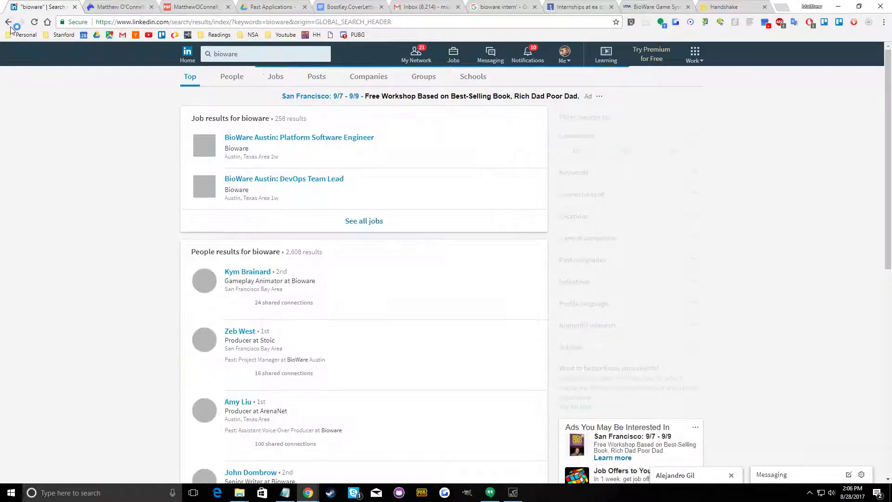
Look through the BioWare people results and send connection invitations without a note to the Gameplay Animator and the Senior Writer
scroll(340, 260, "down", 2)
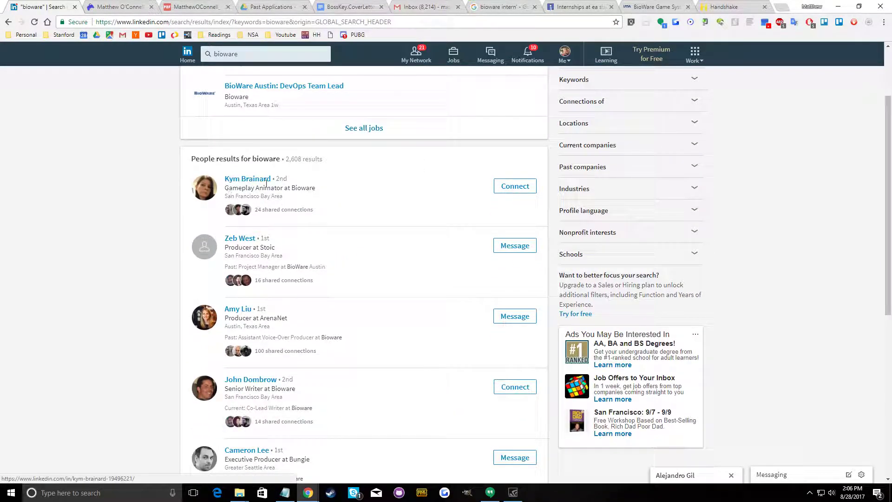
scroll(279, 315, "down", 2)
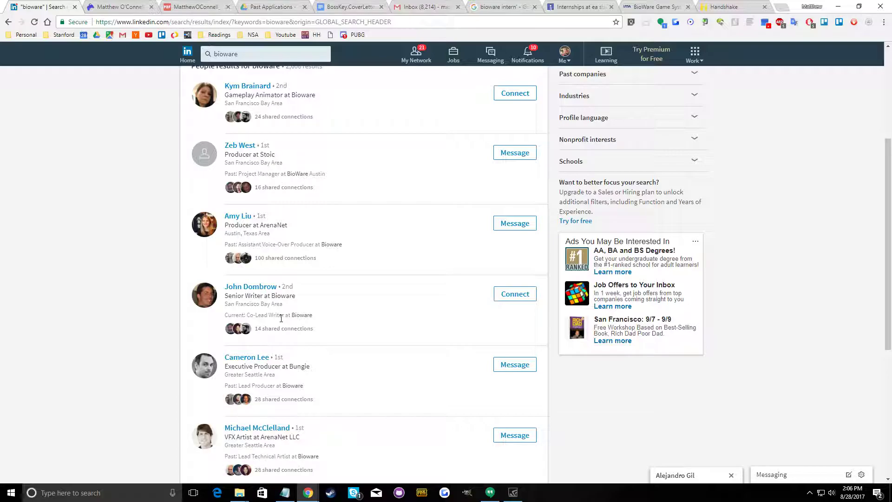
scroll(281, 318, "down", 4)
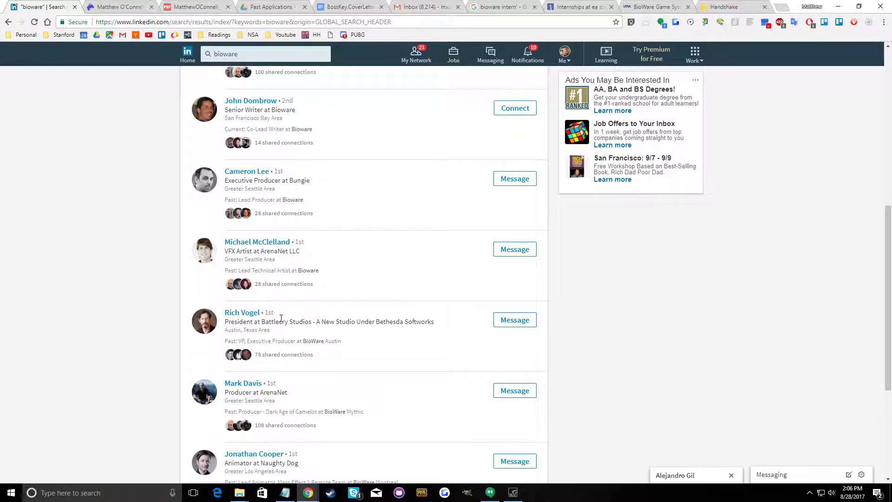
scroll(278, 316, "up", 5)
scroll(271, 309, "down", 5)
scroll(506, 377, "down", 2)
scroll(499, 375, "up", 9)
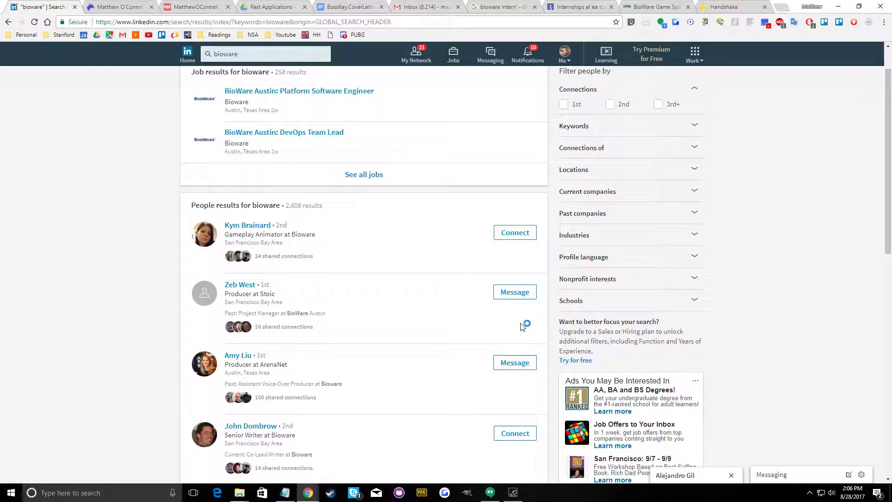
left_click(521, 235)
left_click(551, 293)
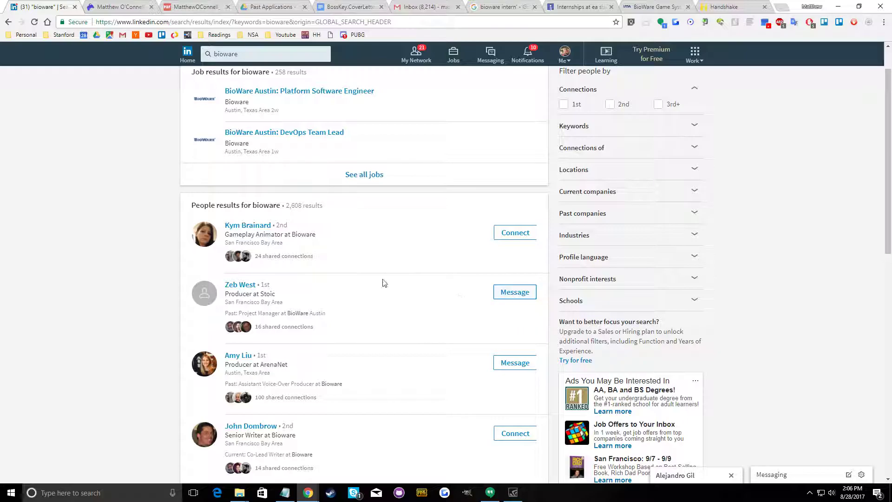
scroll(473, 330, "down", 3)
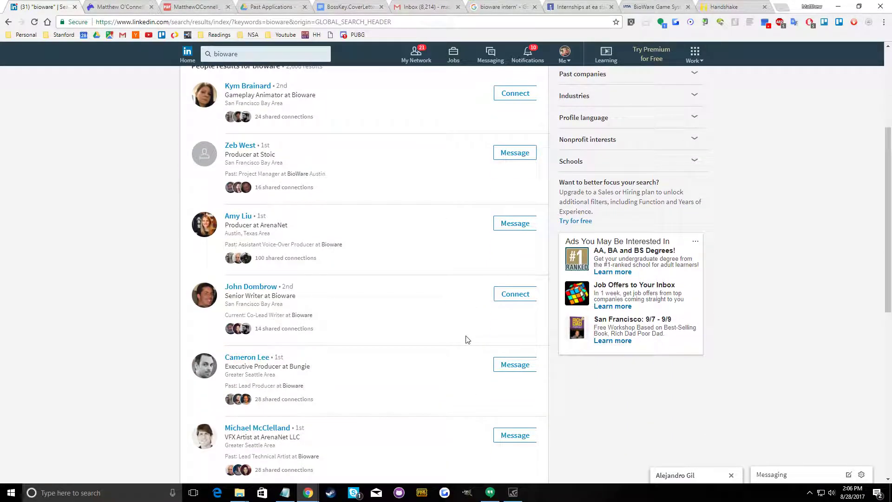
left_click(519, 300)
left_click(552, 292)
Check the remaining people results through page 2 and rerun the "bioware" search
scroll(483, 298, "down", 4)
scroll(497, 369, "down", 1)
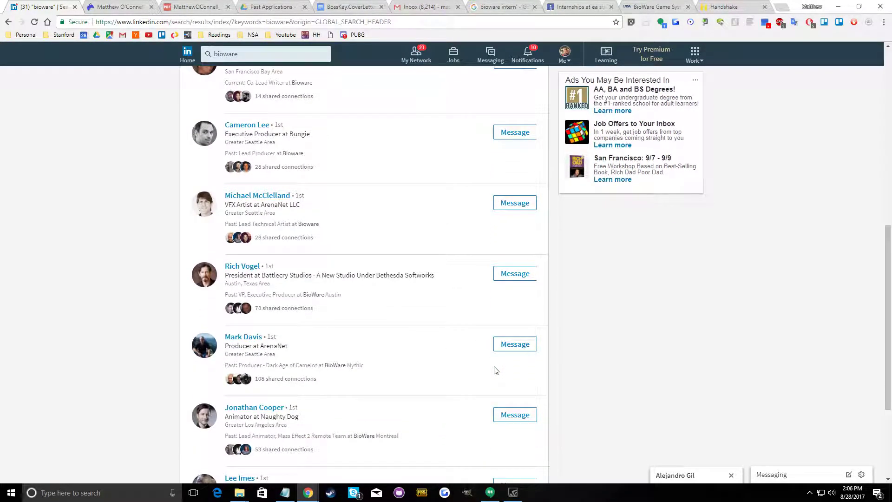
scroll(476, 404, "down", 3)
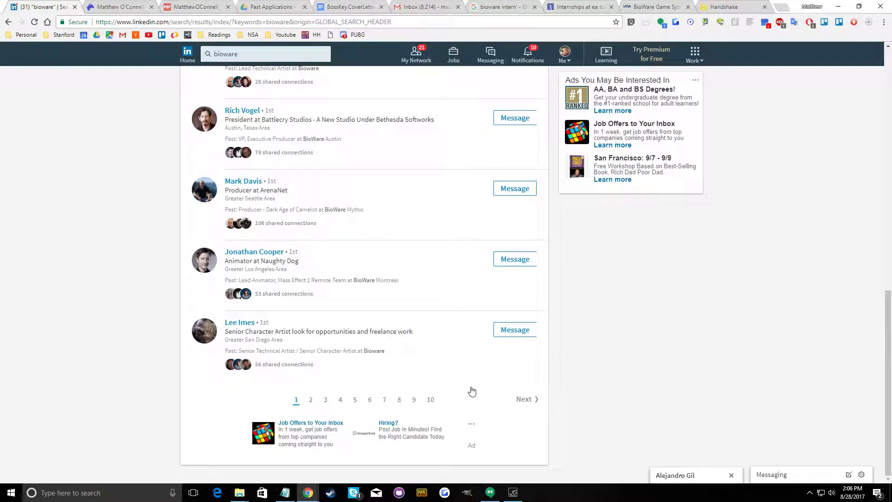
left_click(312, 400)
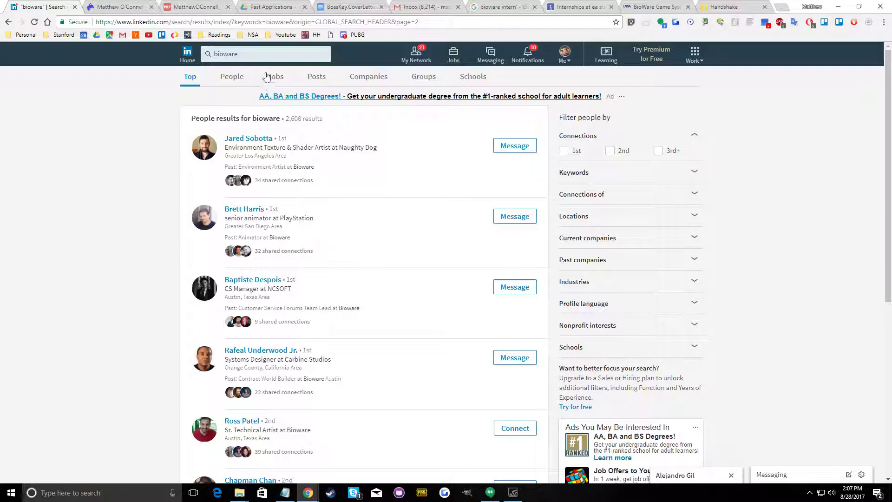
left_click(271, 51)
key("Return")
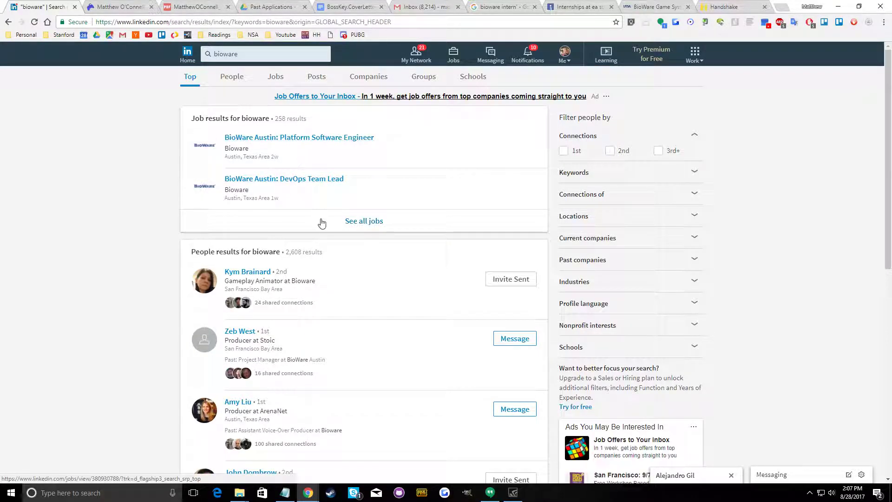
Find Bioware among the company results, open its company page and list all its employees
left_click(348, 230)
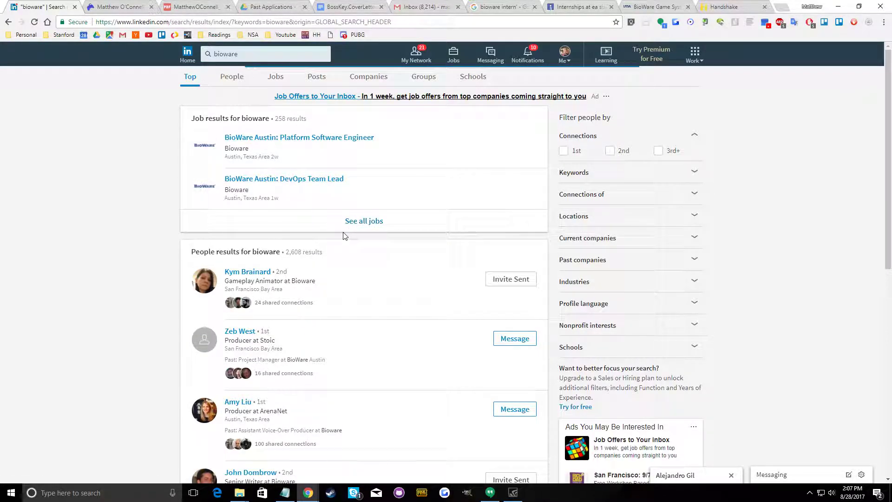
left_click(368, 76)
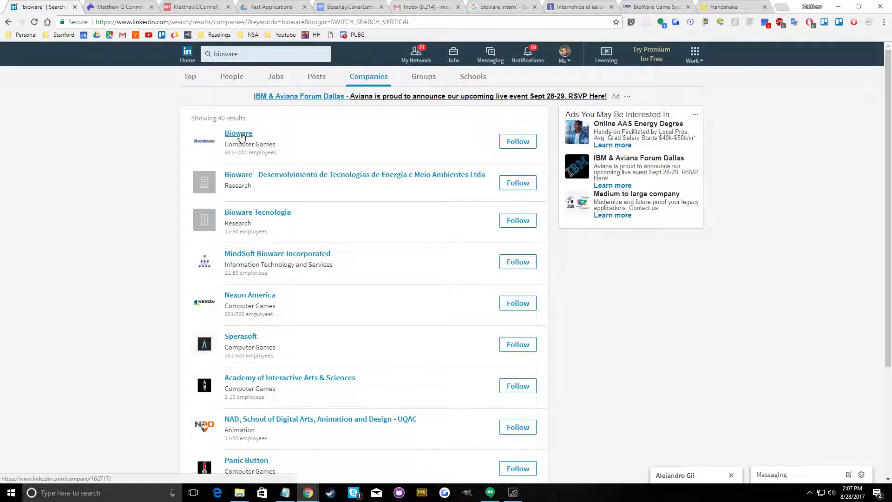
left_click(239, 135)
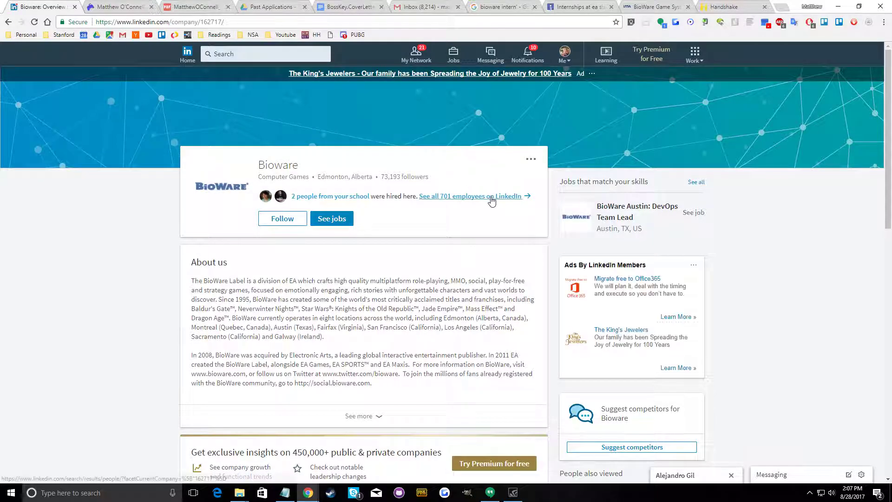
left_click(491, 198)
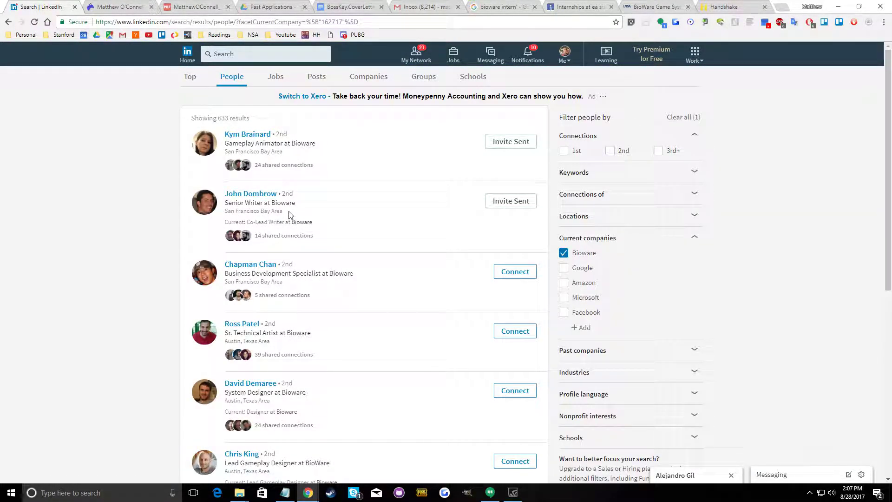
Send invitations without a note to the Business Development Specialist, Sr. Technical Artist, System Designer, Lead Gameplay Designer and Studio Lead Writer
scroll(281, 203, "down", 2)
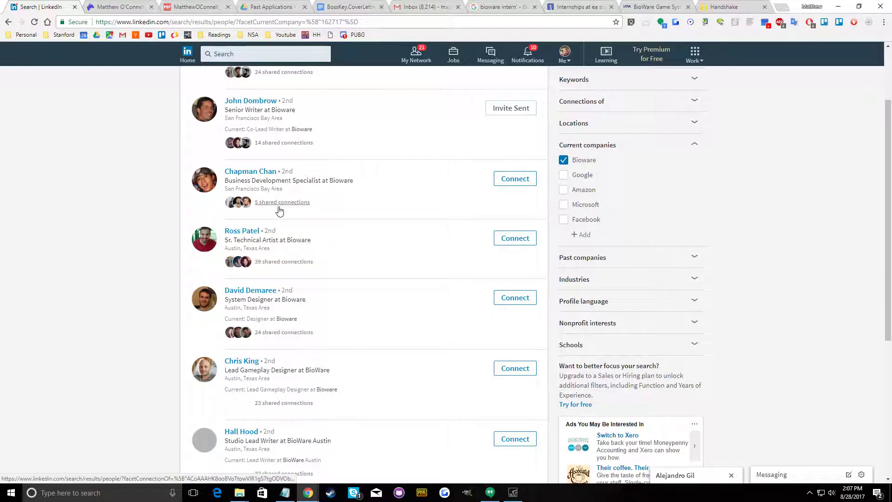
left_click(507, 182)
left_click(566, 290)
left_click(515, 237)
left_click(531, 293)
left_click(516, 299)
left_click(544, 296)
left_click(534, 370)
left_click(548, 293)
left_click(518, 439)
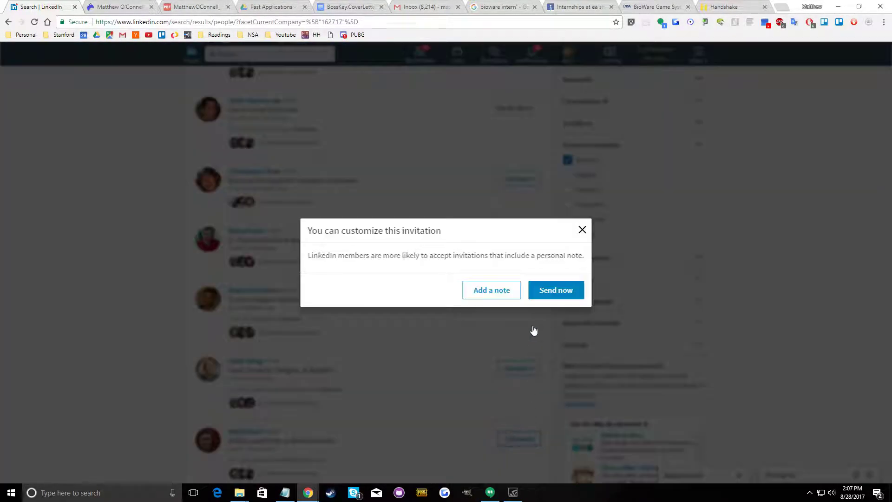
left_click(554, 290)
Send connection invitations without a note to the employees at the end of the first results page
scroll(511, 312, "down", 5)
left_click(523, 332)
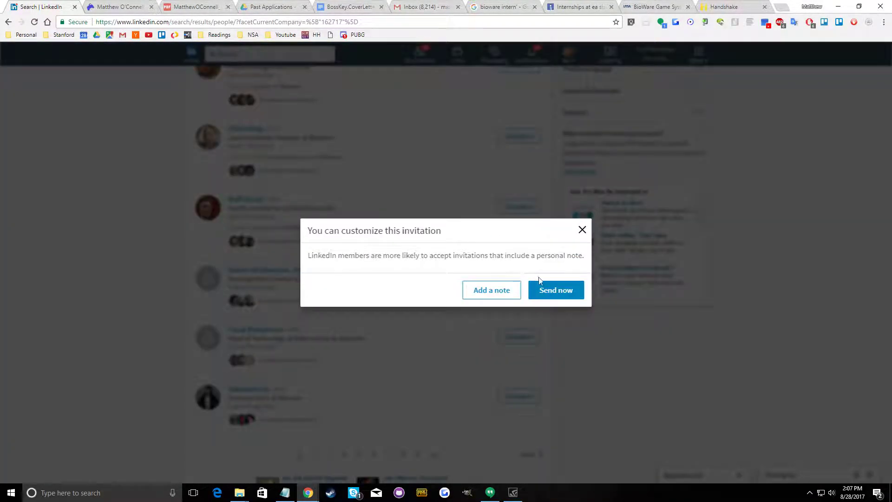
left_click(525, 333)
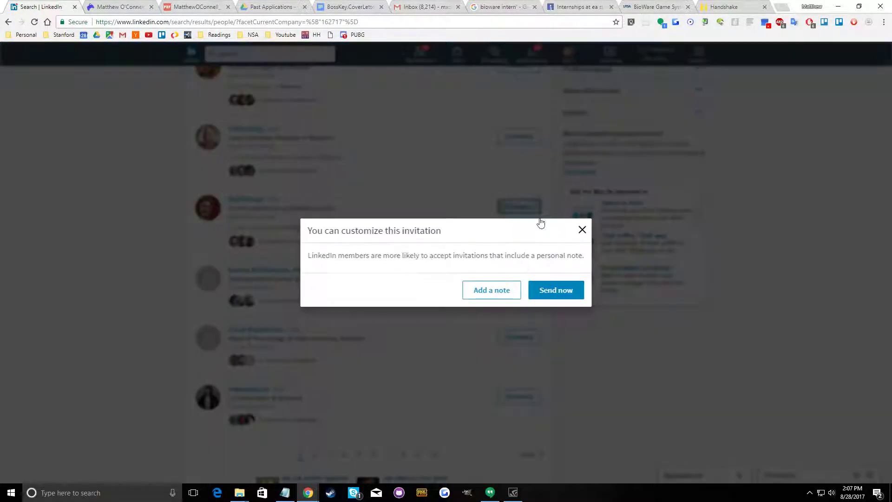
left_click(552, 290)
left_click(510, 402)
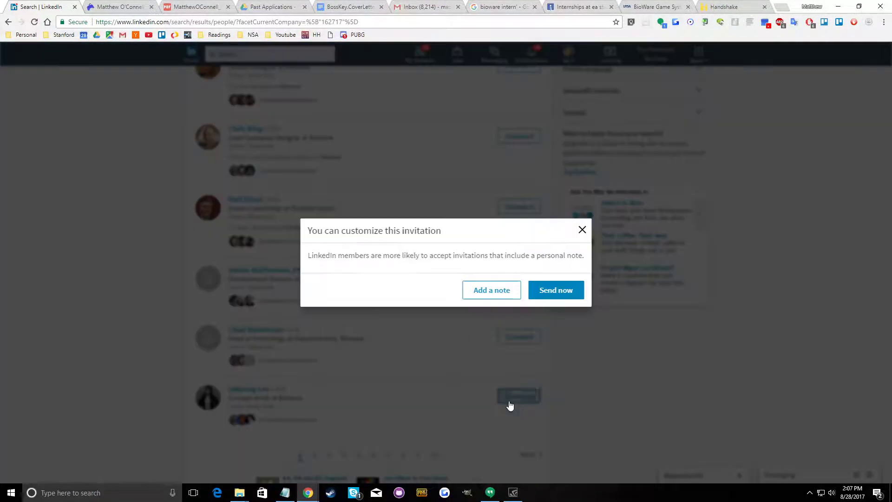
left_click(537, 291)
Go to page 2 of the BioWare employees and invite the Senior Environment Artist without a note
left_click(311, 459)
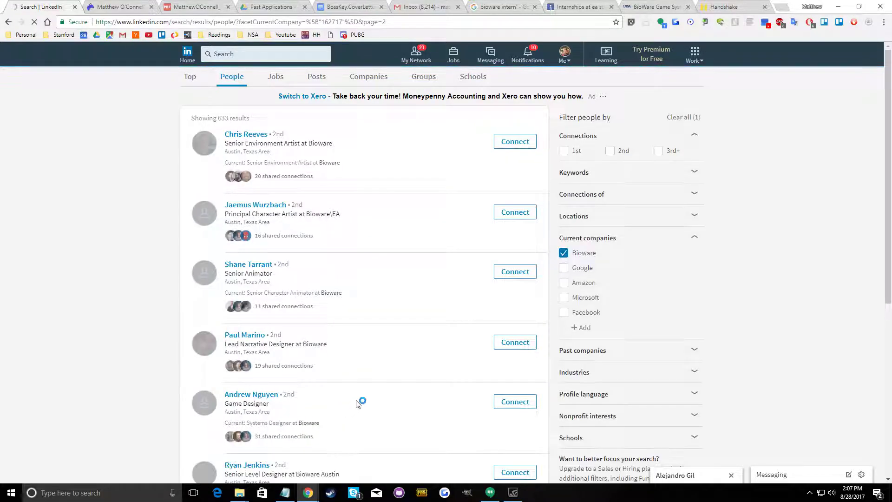
left_click(515, 142)
left_click(546, 291)
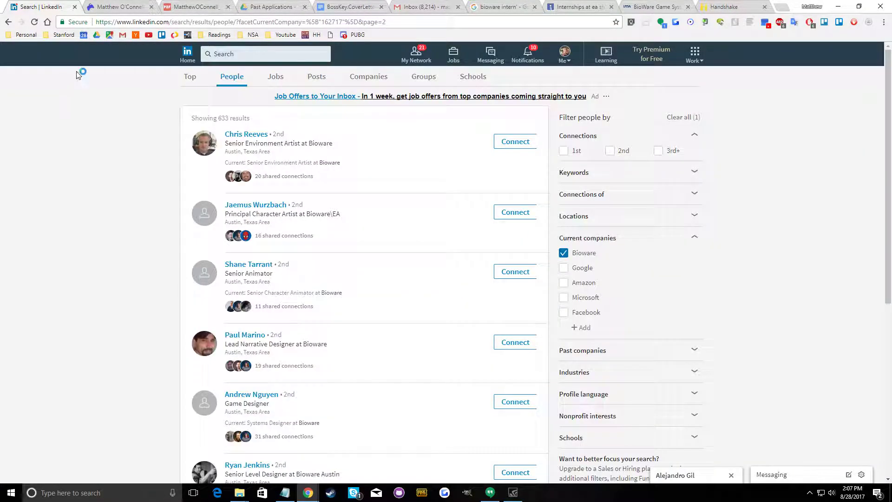
left_click(122, 22)
right_click(122, 22)
left_click(139, 67)
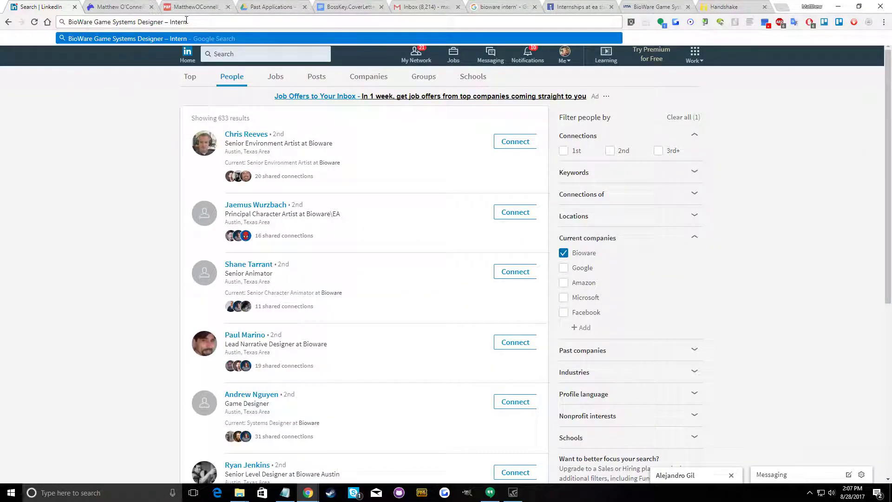
Send connection invitations without a note to the Senior Animator, Lead Narrative Designer and Game Designer on page 2
left_click(514, 272)
left_click(542, 291)
left_click(515, 342)
left_click(556, 289)
left_click(515, 402)
left_click(556, 291)
Invite the Senior Level Designer, Senior Technical Artist, Environment Artist and Lead Combat Designer on page 2 without a note
scroll(501, 329, "down", 4)
left_click(516, 287)
left_click(553, 291)
left_click(514, 357)
left_click(547, 295)
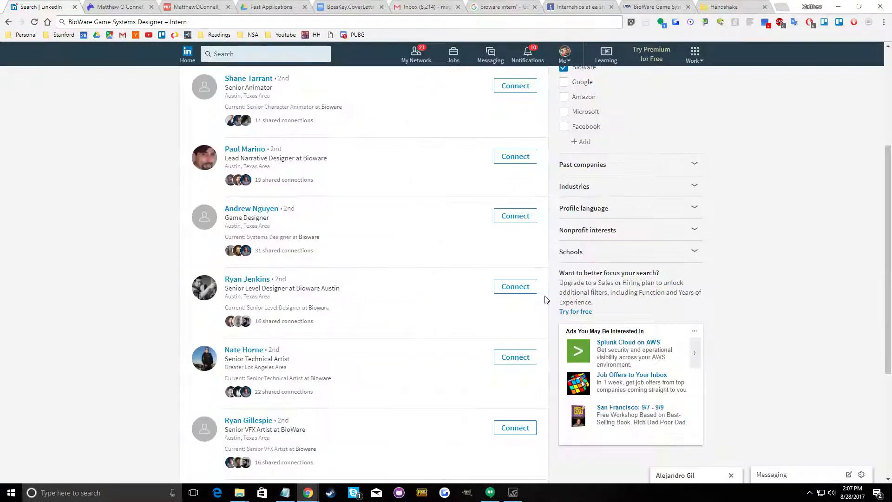
scroll(512, 354, "down", 3)
left_click(515, 359)
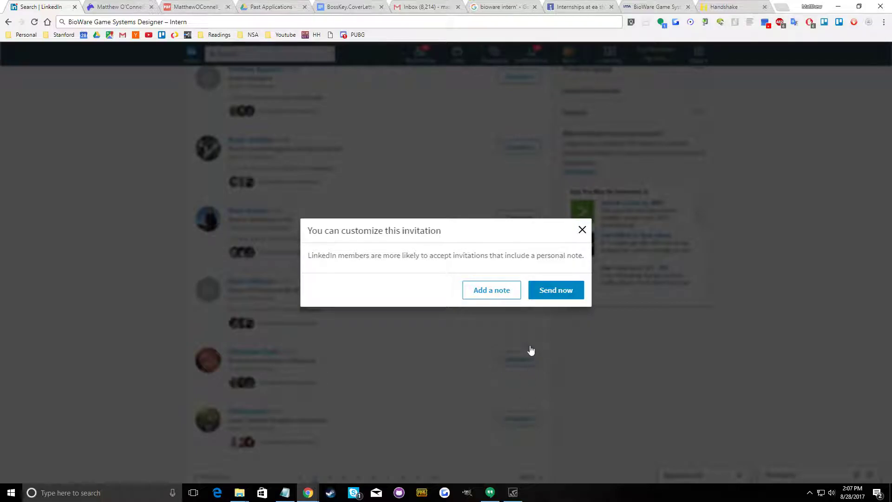
left_click(543, 293)
left_click(514, 420)
left_click(549, 292)
Go to page 3 of the BioWare employees and invite the first three people without a note
scroll(393, 393, "down", 2)
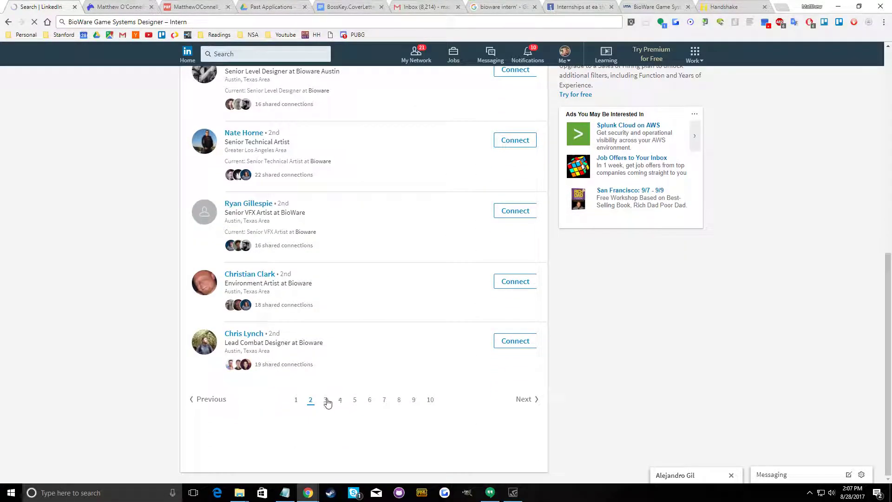
left_click(326, 400)
left_click(514, 148)
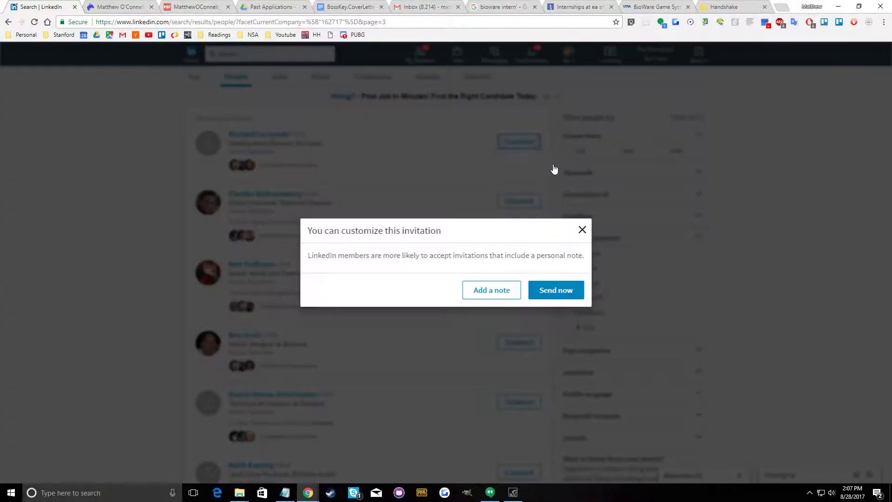
left_click(549, 301)
left_click(515, 200)
left_click(553, 291)
left_click(522, 271)
left_click(554, 291)
Send connection invitations without a note to the fourth, fifth and sixth employees on page 3
left_click(513, 342)
left_click(555, 290)
left_click(513, 402)
left_click(555, 290)
left_click(510, 471)
left_click(555, 290)
Send connection invitations without a note to the remaining employees down to the end of page 3
scroll(478, 342, "down", 4)
left_click(515, 357)
left_click(546, 300)
left_click(513, 359)
left_click(552, 292)
left_click(515, 416)
left_click(549, 290)
scroll(367, 389, "down", 4)
left_click(519, 358)
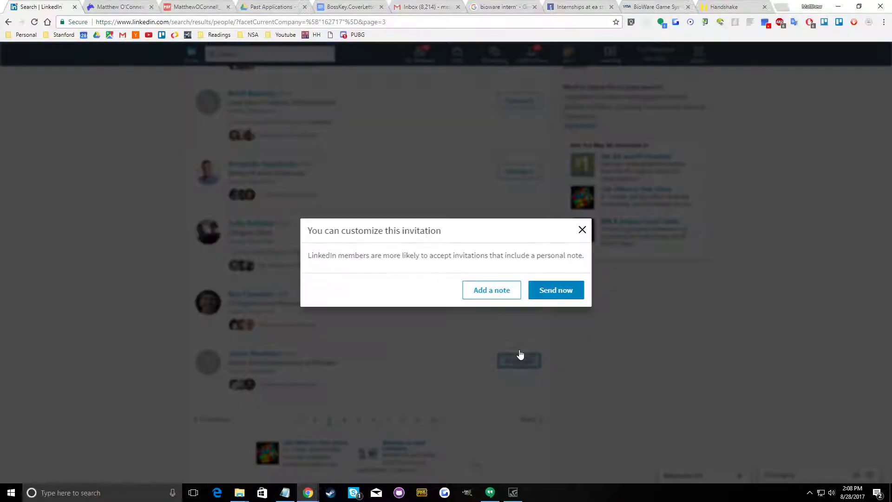
left_click(546, 294)
left_click(524, 299)
Go to page 4 and invite the DevOps Systems Engineer, Senior Video Editor and Development Director without a note
left_click(340, 423)
left_click(343, 420)
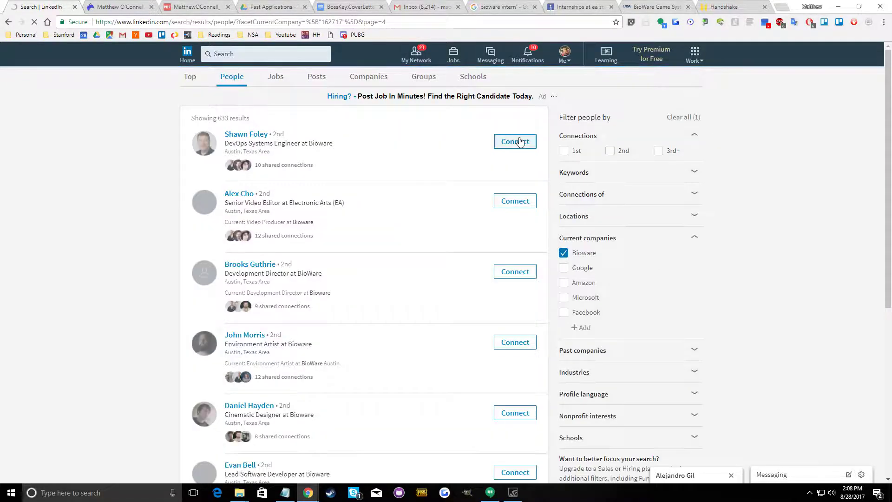
left_click(518, 140)
left_click(562, 292)
left_click(527, 203)
left_click(563, 294)
left_click(516, 279)
left_click(552, 292)
Invite the Environment Artist, Cinematic Designer, Lead Software Developer and Community Manager on page 4 without a note
left_click(511, 342)
left_click(555, 292)
left_click(498, 411)
left_click(555, 292)
scroll(483, 392, "down", 3)
left_click(532, 278)
left_click(535, 287)
left_click(511, 335)
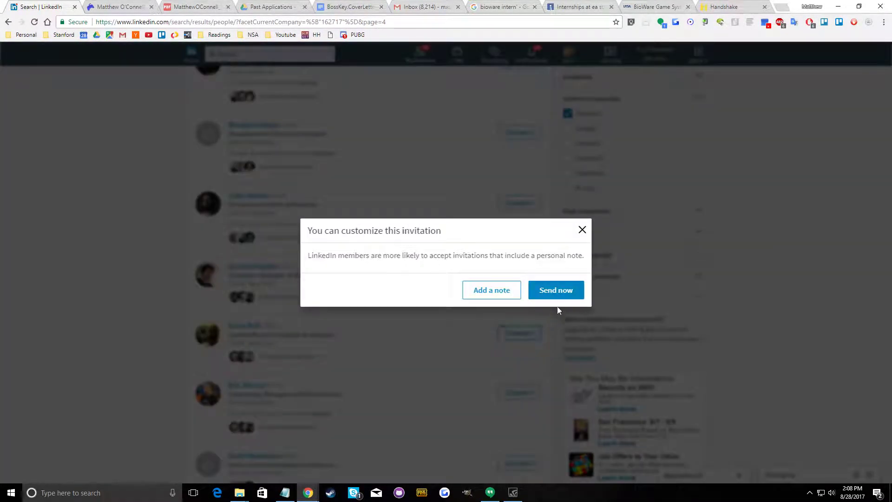
left_click(555, 292)
left_click(515, 392)
left_click(555, 292)
Invite the Senior Software Engineer, Senior Lead Software Engineer and 3D Character Artist at the end of page 4 without a note
left_click(511, 462)
scroll(489, 347, "down", 4)
left_click(517, 337)
left_click(546, 295)
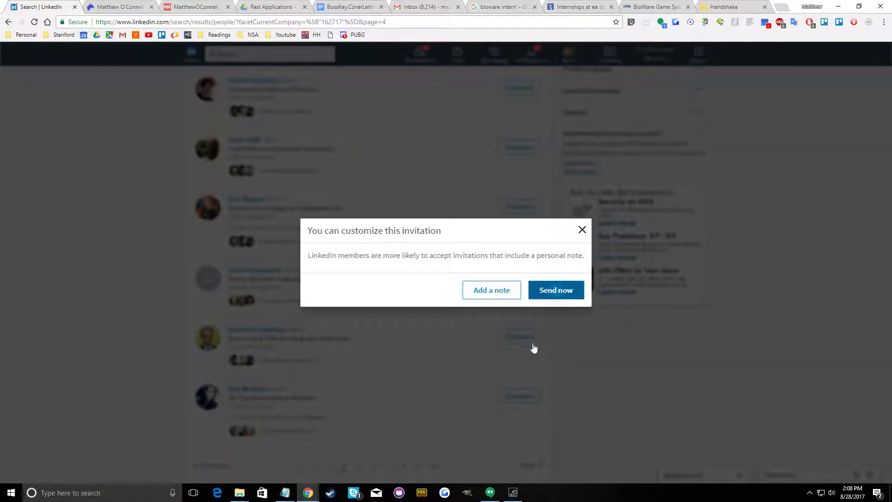
left_click(511, 395)
left_click(551, 289)
scroll(323, 400, "down", 2)
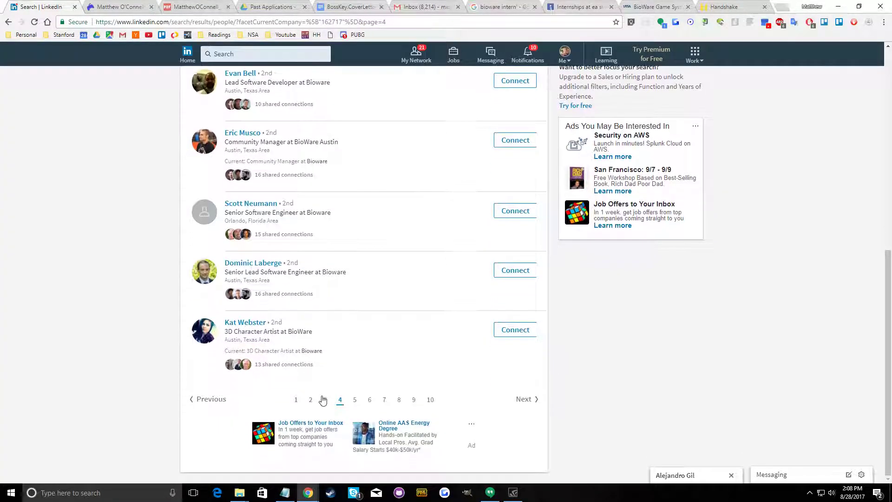
Go to page 5 and invite the Level Designer, Senior Technical Artist and gameplay Lead Software Engineer without a note
left_click(354, 400)
left_click(511, 144)
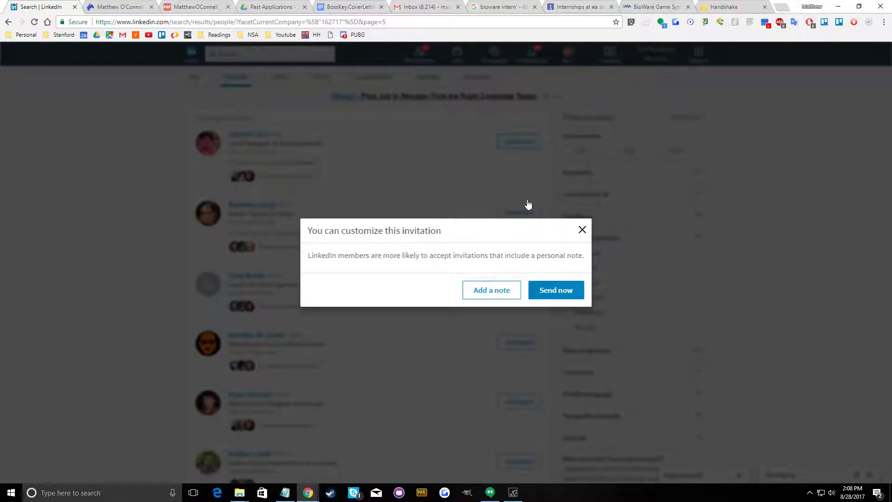
left_click(549, 295)
left_click(516, 212)
left_click(553, 291)
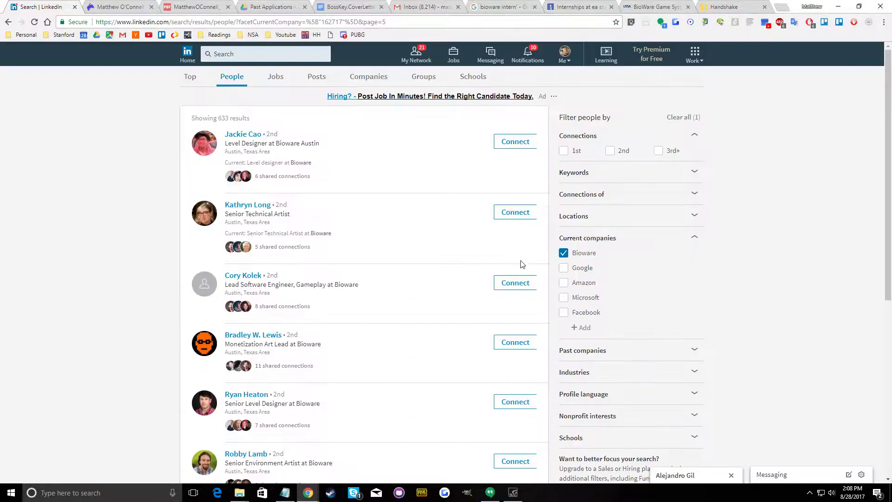
left_click(515, 282)
left_click(548, 292)
Invite the Monetization Art Lead, Senior Level Designer and Senior Environment Artist on page 5 without a note
left_click(516, 342)
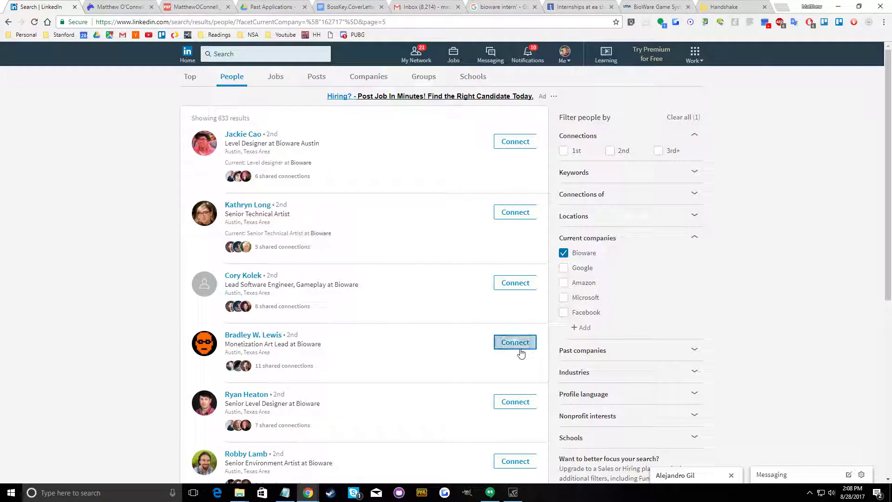
left_click(558, 291)
left_click(514, 401)
left_click(559, 291)
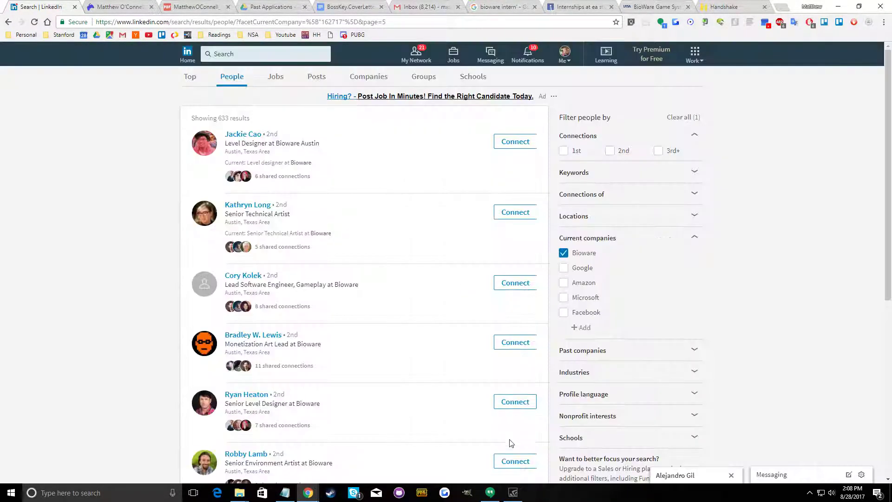
left_click(515, 461)
left_click(554, 292)
Invite the Cross-Project Tools Lead Engineer, Game Designer, Sr. Systems Designer - Combat and the last employee on page 5 without a note
scroll(464, 336, "down", 4)
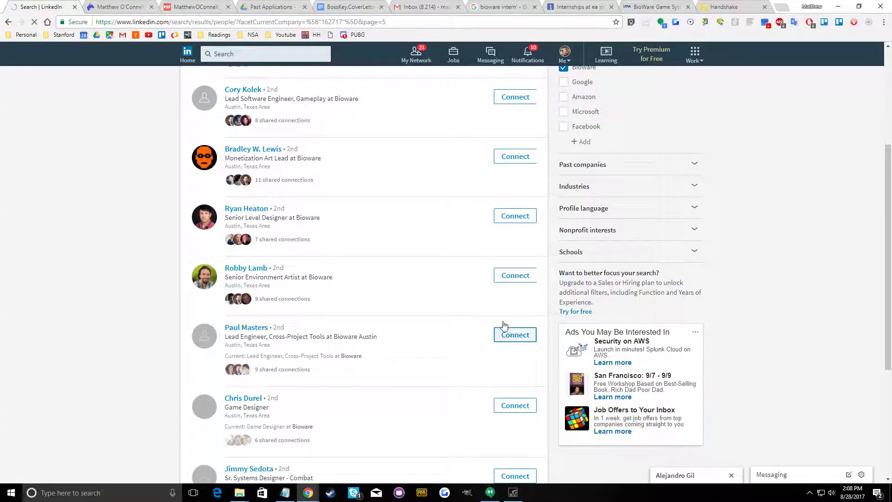
left_click(516, 335)
left_click(555, 290)
left_click(514, 405)
left_click(554, 288)
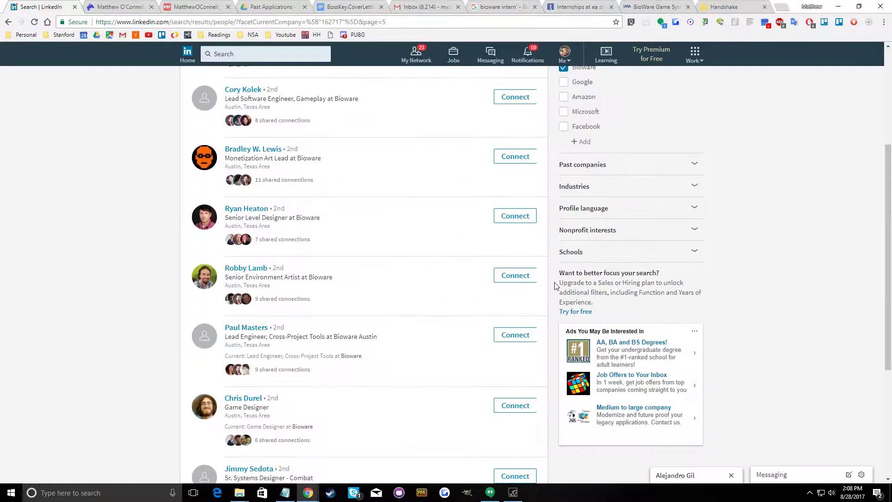
scroll(510, 446, "down", 3)
left_click(534, 336)
left_click(554, 291)
left_click(513, 407)
left_click(547, 292)
Go to page 6 and invite the first-listed Cinematic Designer without a note
left_click(369, 466)
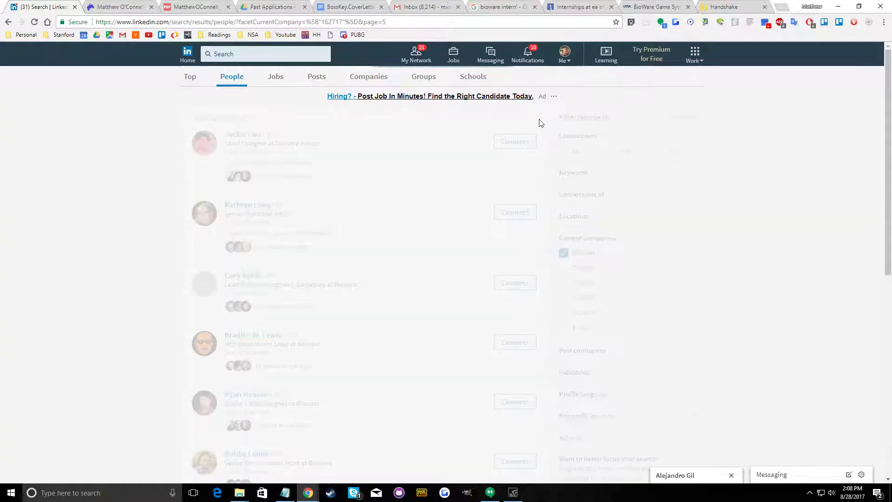
left_click(515, 141)
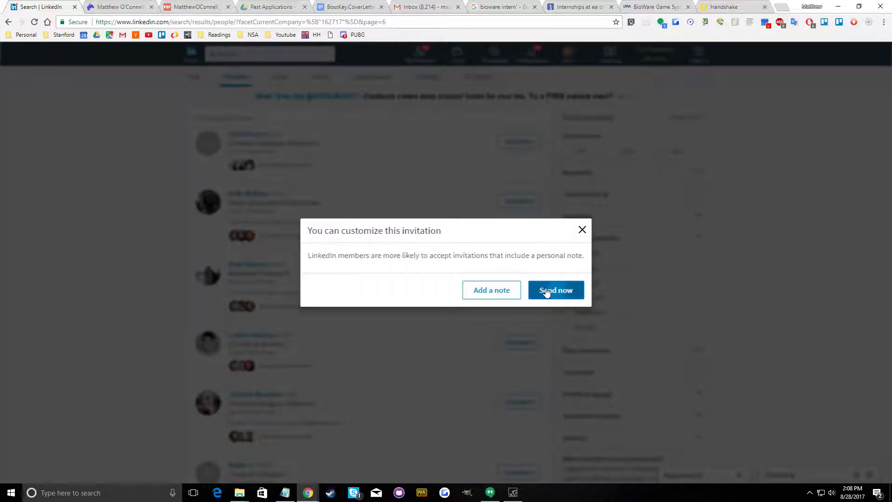
left_click(556, 290)
Copy "aspyr media" from the Notepad studio list and search the web for it in the browser
left_click(291, 494)
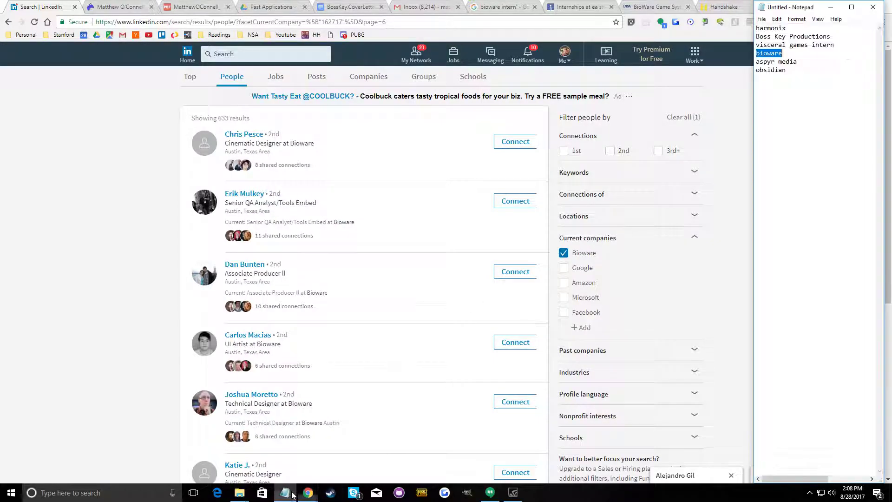
right_click(779, 70)
left_click(787, 96)
left_click(389, 22)
right_click(391, 22)
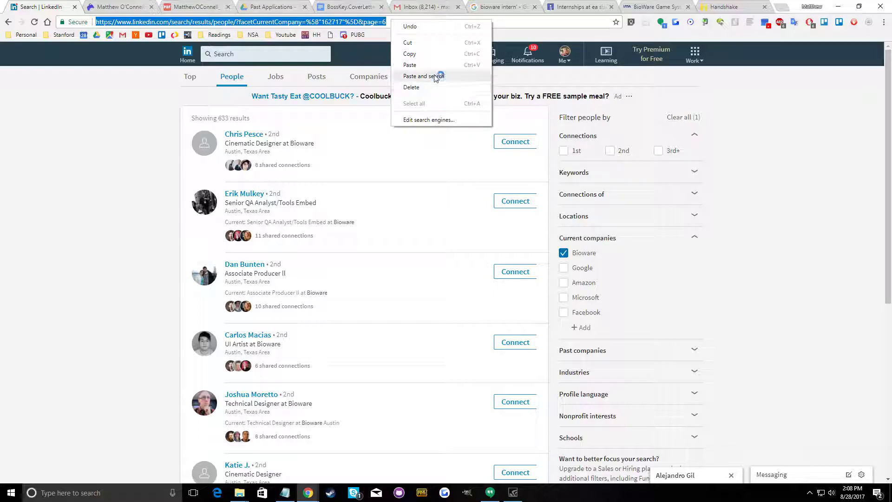
left_click(423, 76)
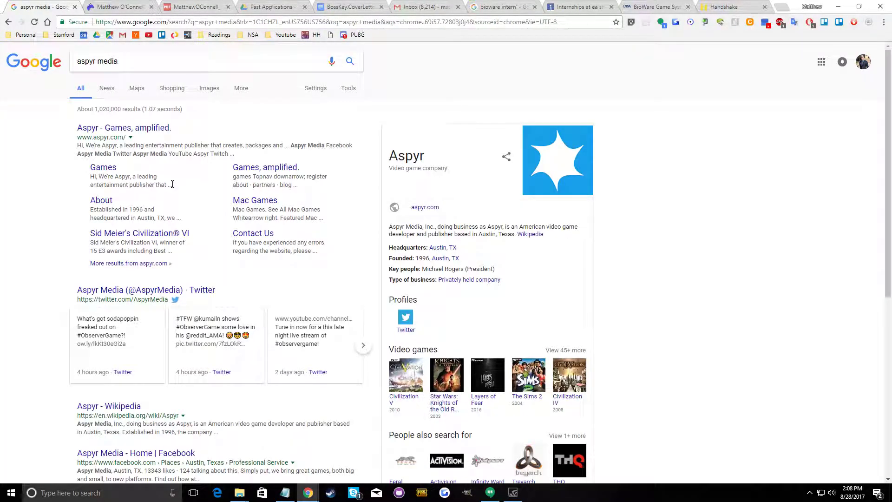
Open Aspyr's official website from the search results and look over the games on its home page
left_click(127, 129)
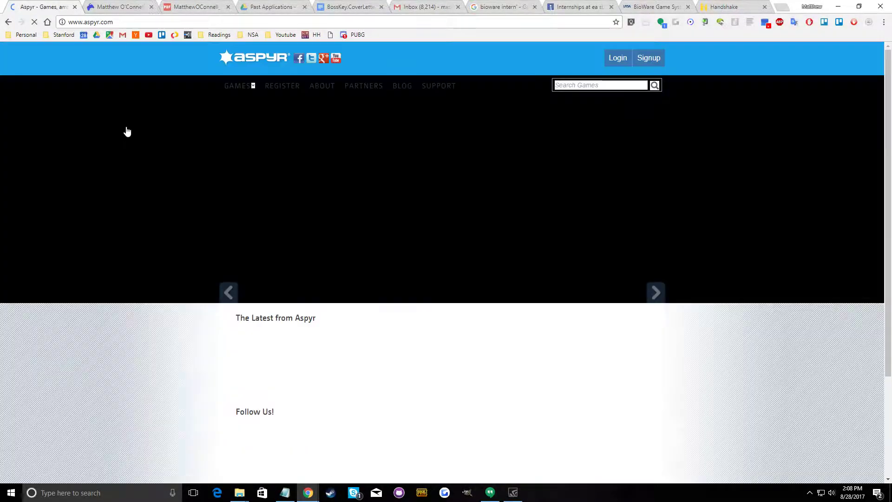
scroll(151, 249, "down", 2)
scroll(151, 249, "up", 2)
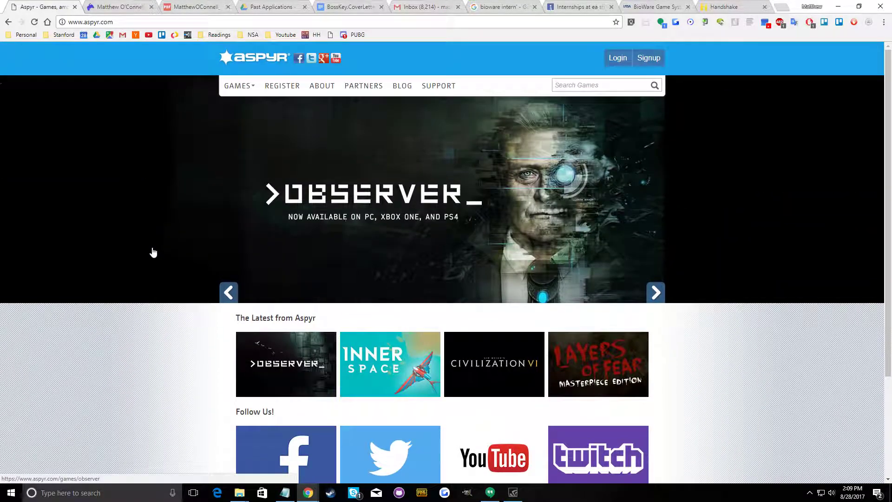
scroll(151, 249, "down", 2)
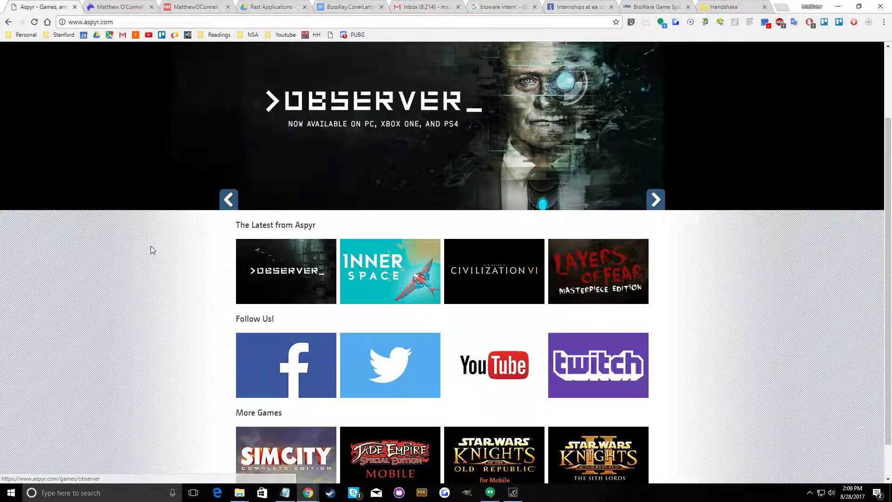
mouse_move(451, 254)
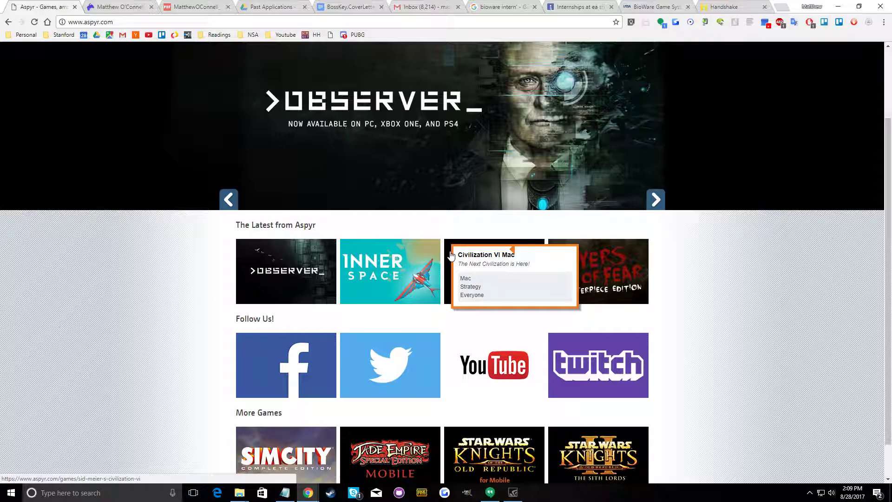
scroll(451, 255, "up", 2)
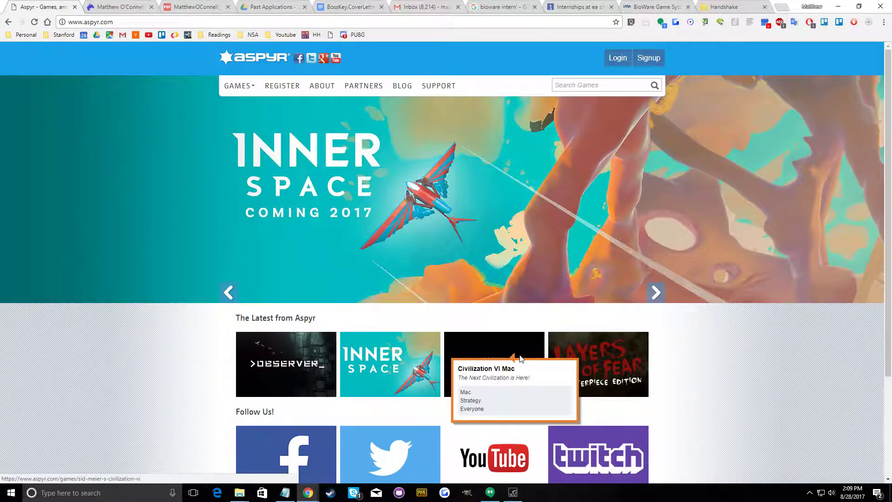
Open the Civilization VI game page and review its supported platforms and system requirements
left_click(457, 360)
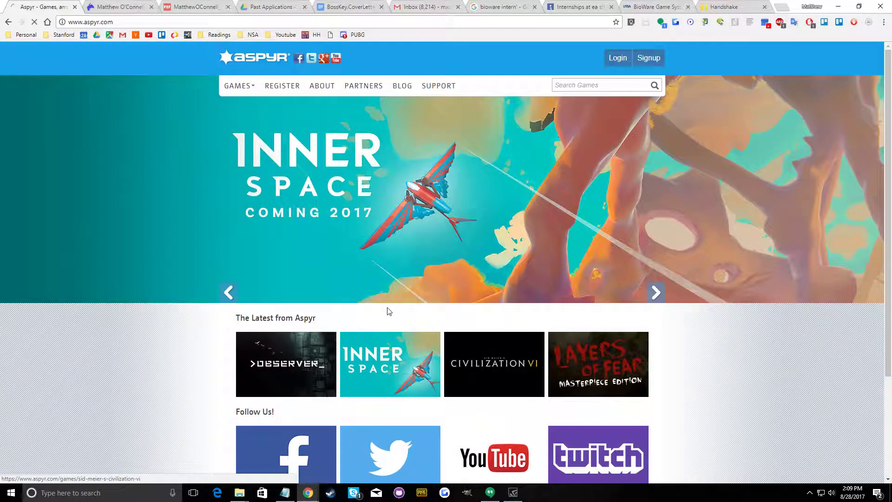
scroll(155, 378, "down", 1)
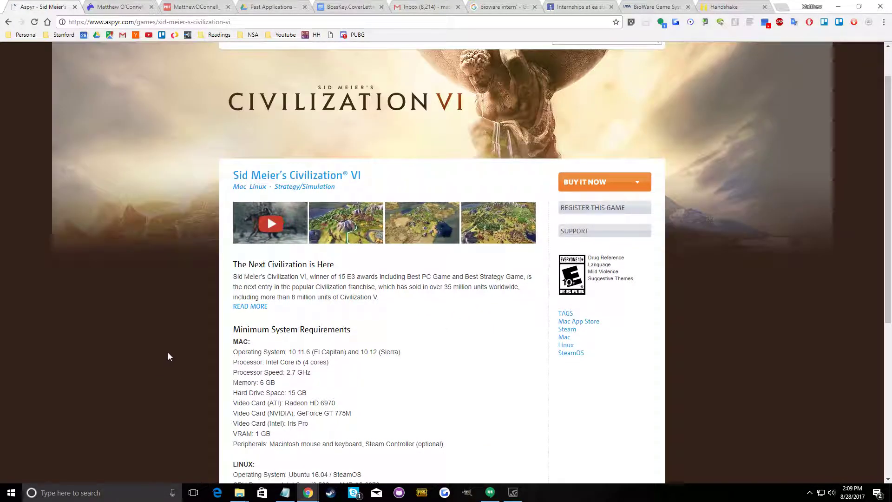
scroll(169, 348, "down", 3)
scroll(170, 348, "up", 3)
scroll(107, 237, "up", 1)
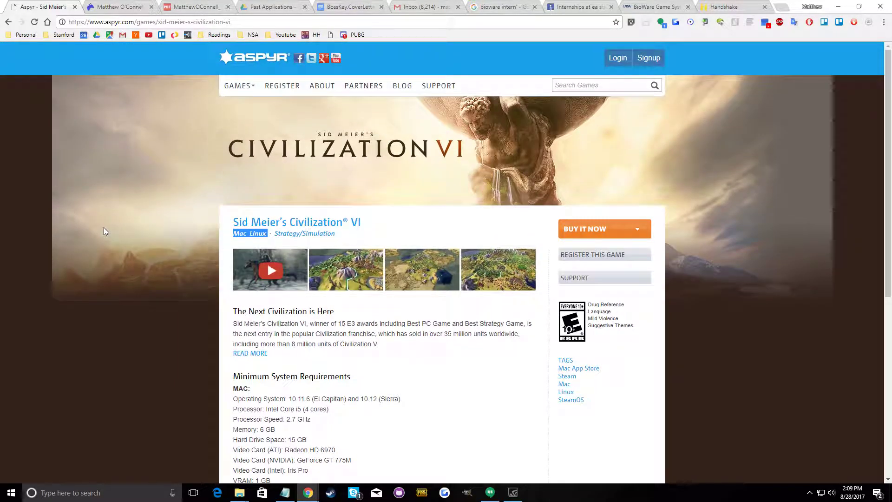
scroll(33, 331, "down", 7)
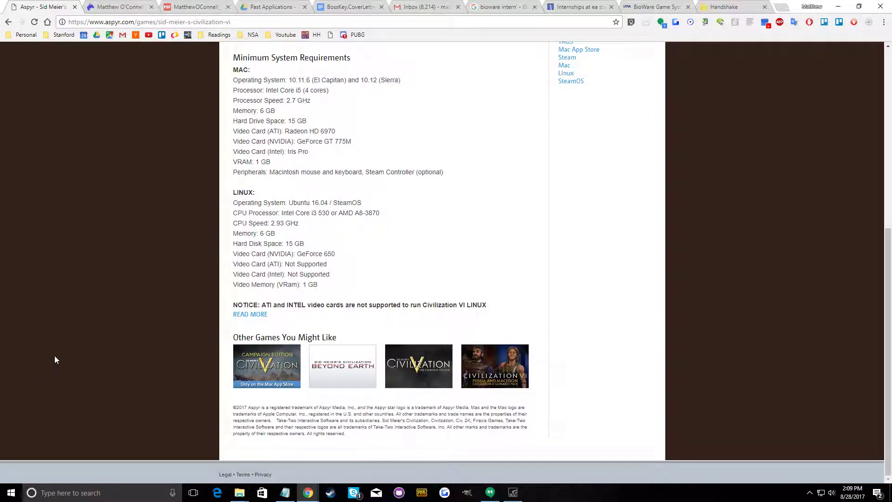
scroll(60, 91, "up", 4)
Return to the Google results and search for "aspyr media intern"
left_click(4, 23)
key("alt+Left")
left_click(183, 63)
type("intern")
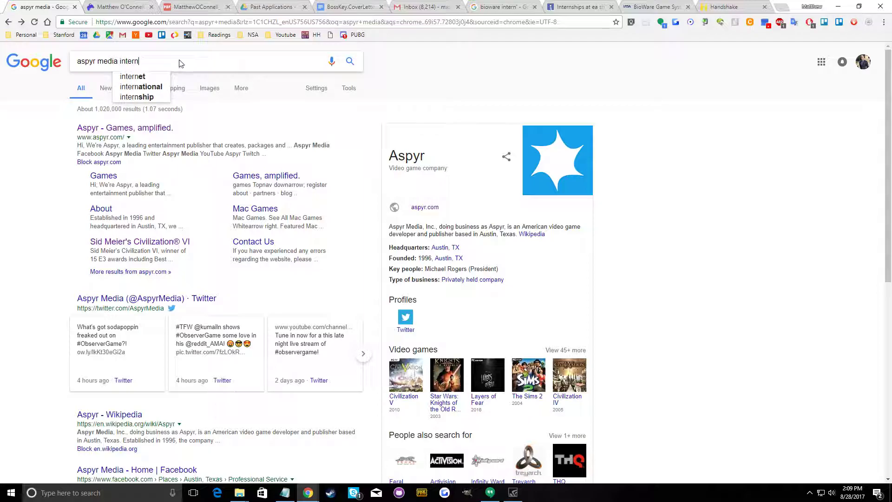
key("Return")
left_click(119, 128)
key("alt+Left")
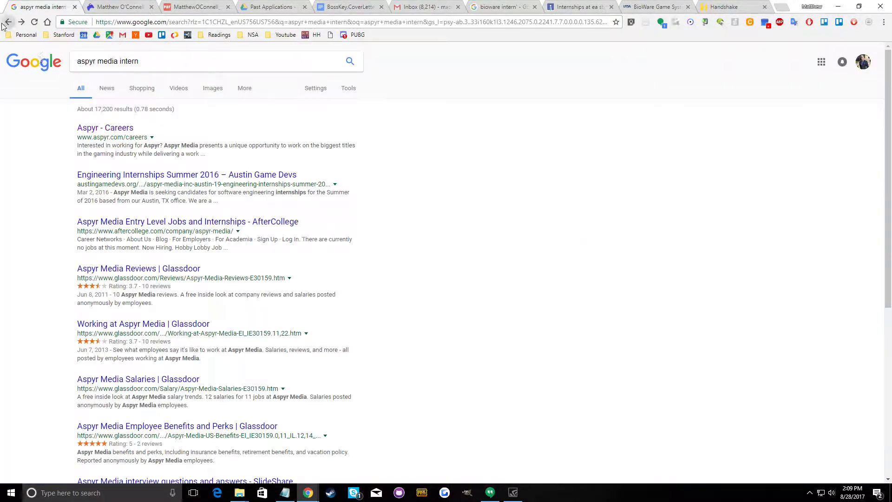
right_click(103, 185)
left_click(131, 199)
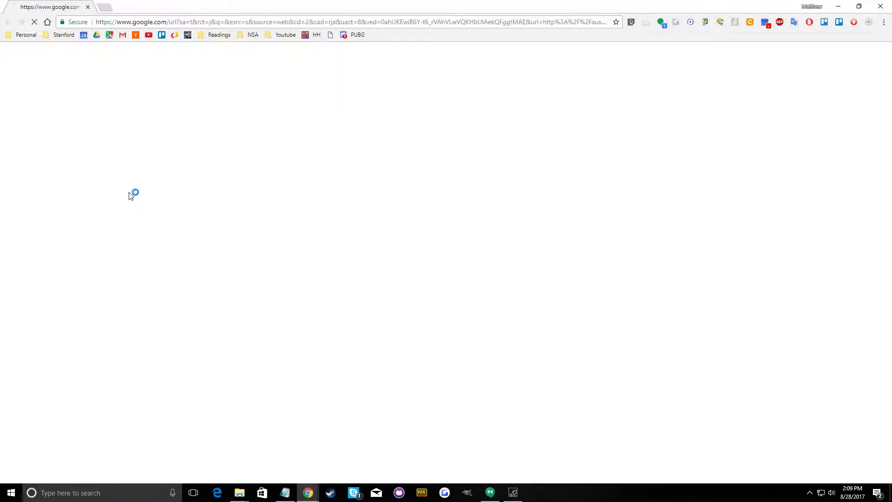
left_click(86, 7)
Open the Engineering Internships Summer 2016, AfterCollege and Aspyr Careers results in separate new tabs
right_click(123, 187)
right_click(122, 185)
left_click(139, 189)
right_click(151, 244)
left_click(156, 249)
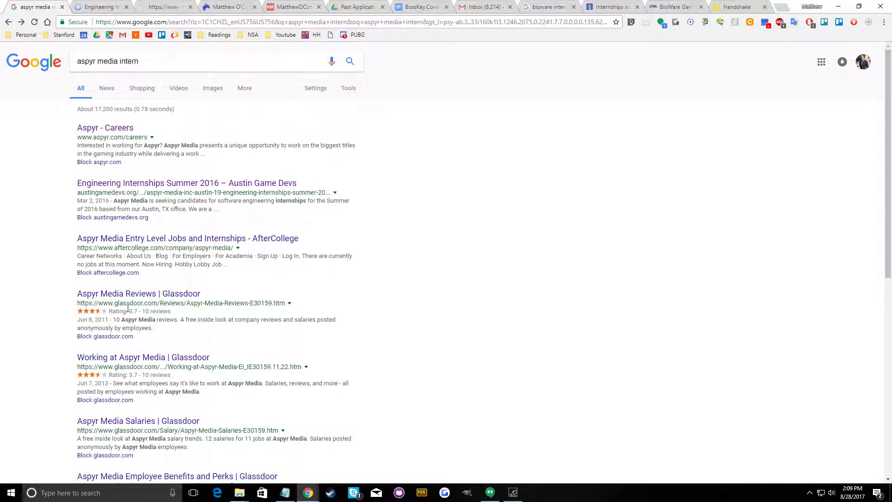
right_click(116, 132)
left_click(117, 135)
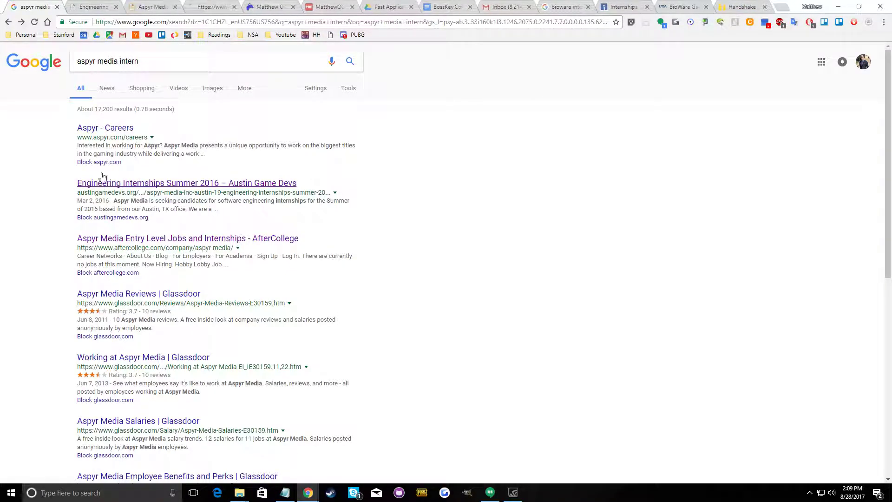
Switch to the Aspyr Careers page and read its introduction and the Community Manager opening
left_click(207, 7)
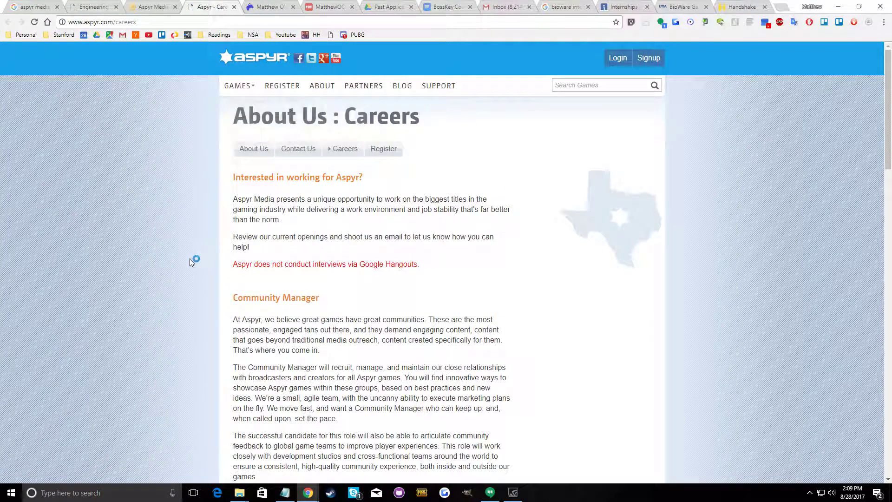
scroll(388, 245, "down", 2)
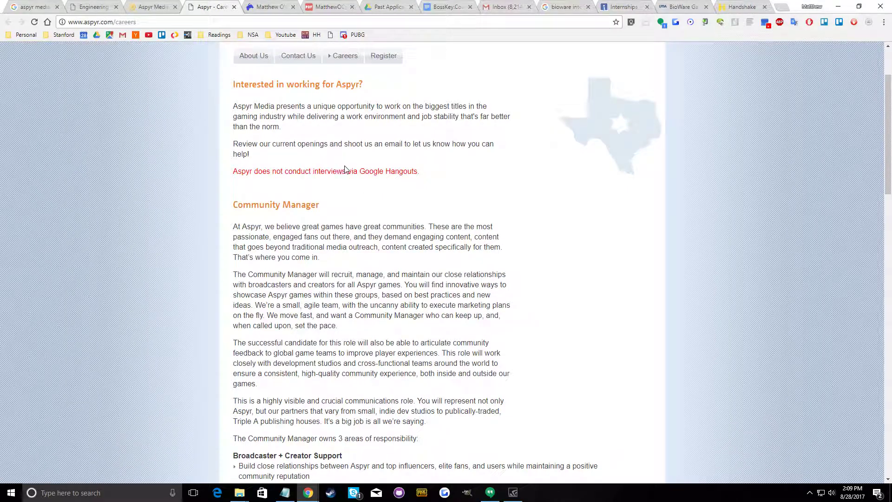
left_click_drag(343, 170, 419, 171)
left_click(323, 233)
scroll(314, 228, "down", 4)
scroll(311, 226, "up", 2)
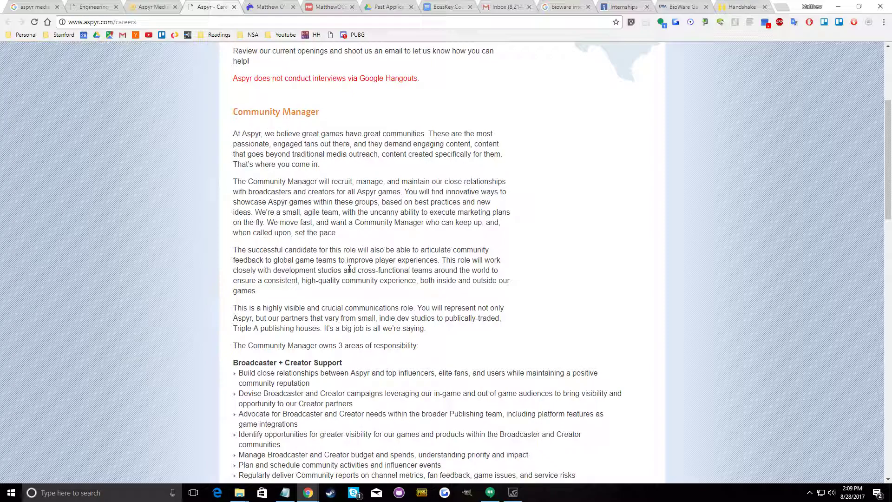
scroll(348, 269, "down", 5)
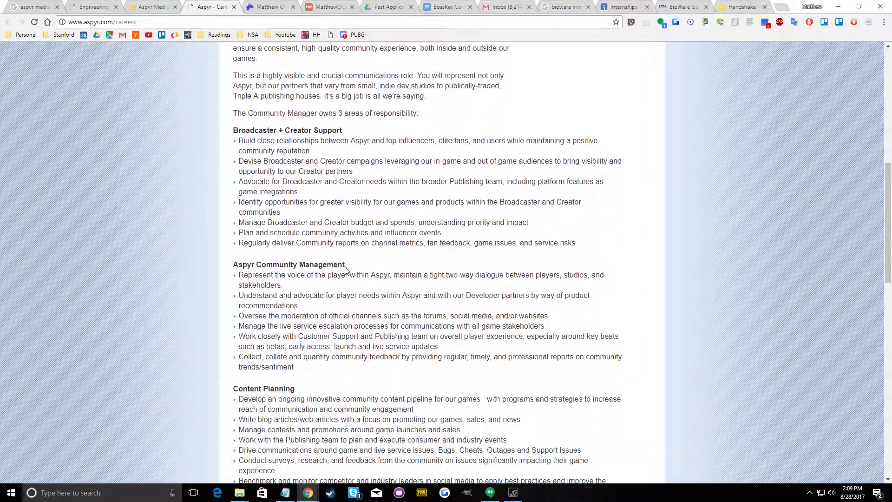
scroll(345, 270, "down", 7)
scroll(345, 262, "down", 2)
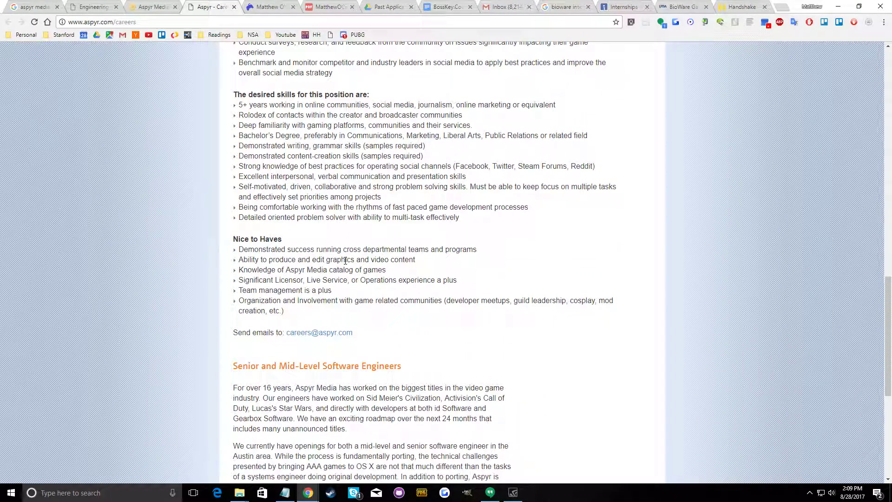
Recheck the careers page from the beginning through to the Senior and Mid-Level Software Engineers opening
scroll(345, 259, "up", 10)
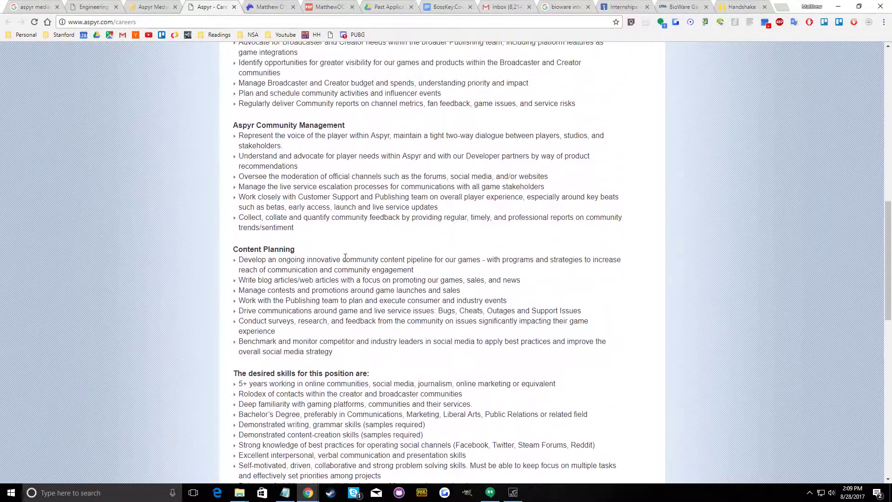
scroll(345, 260, "up", 4)
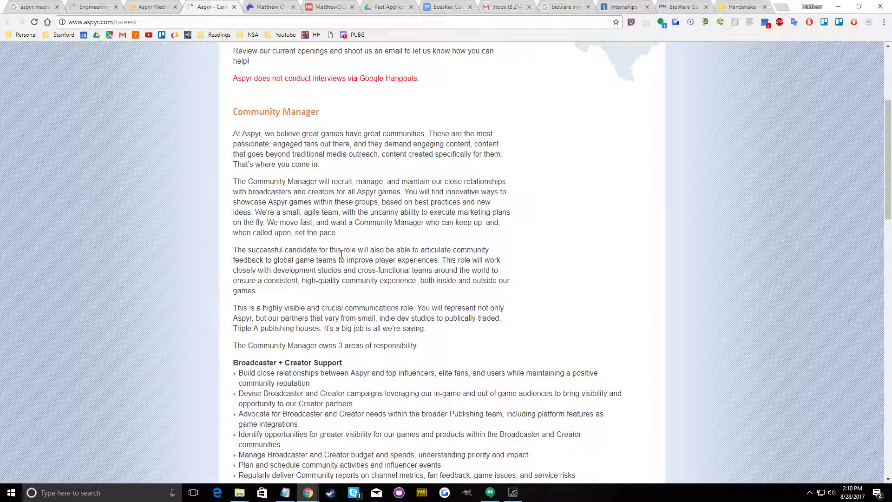
scroll(342, 254, "up", 4)
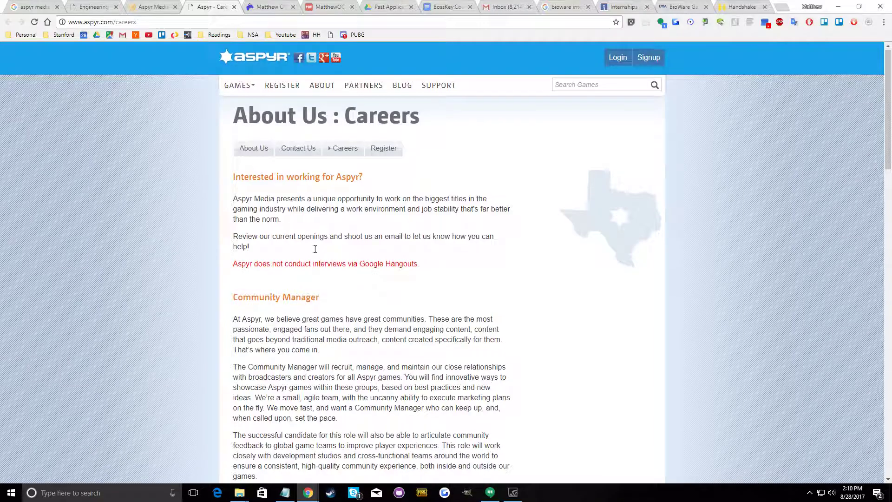
scroll(315, 251, "down", 15)
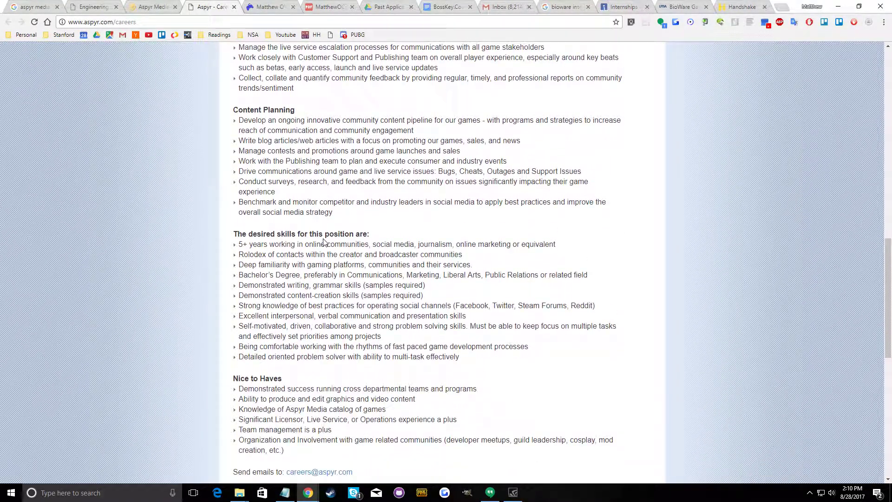
scroll(323, 241, "down", 7)
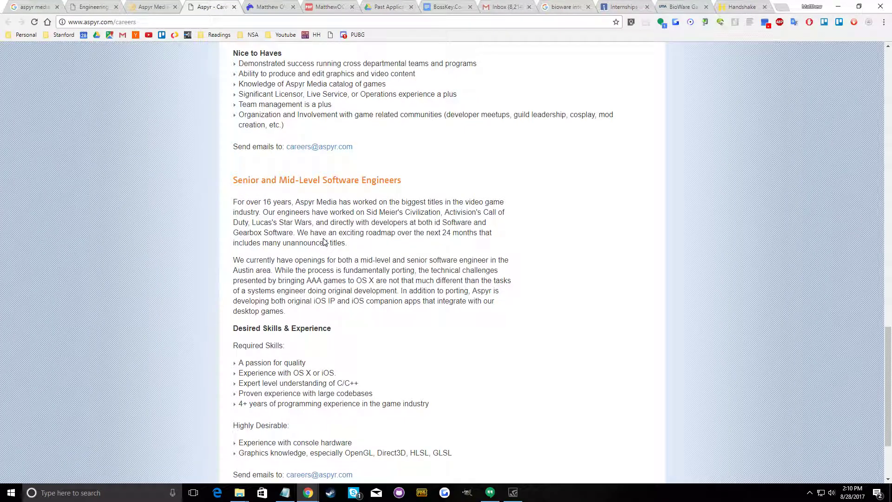
Copy the application email address listed under the Senior and Mid-Level Software Engineers opening
left_click_drag(337, 177, 423, 180)
scroll(297, 331, "down", 3)
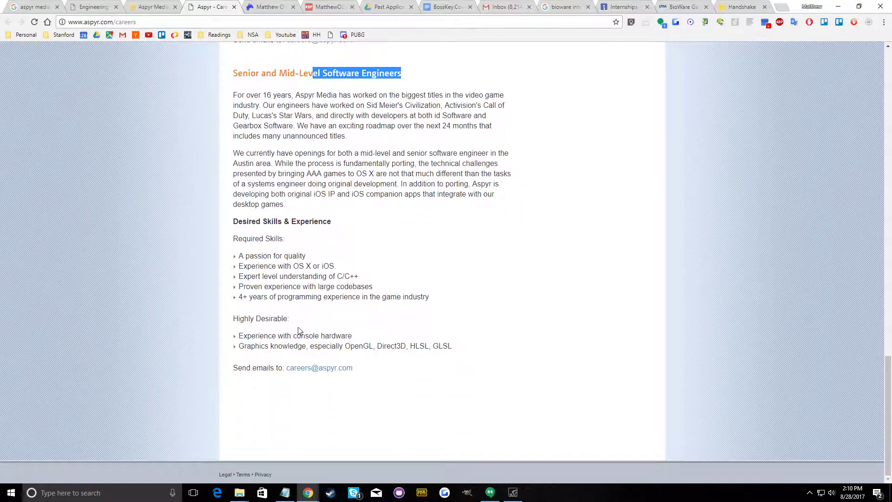
right_click(324, 368)
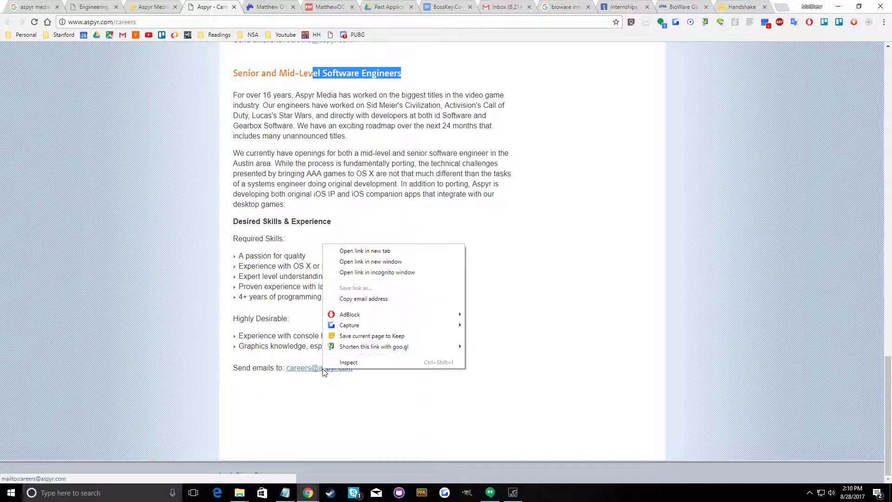
left_click(361, 300)
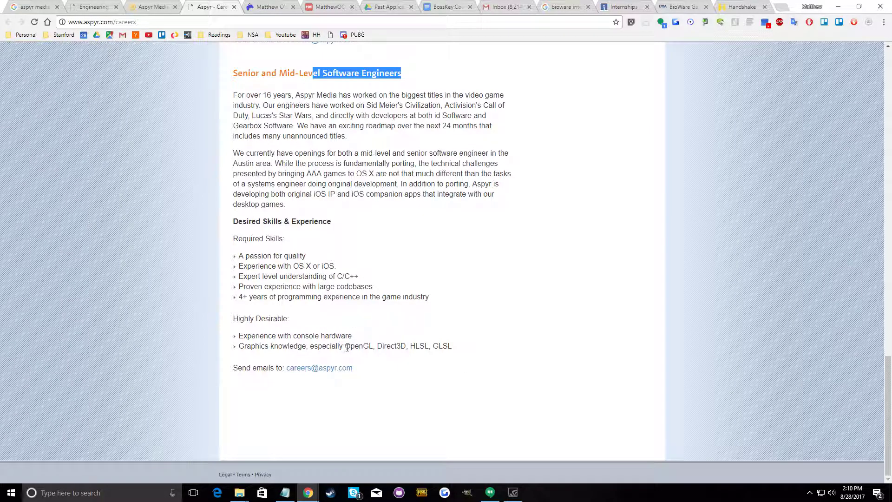
Copy the "Graphics knowledge, especially OpenGL, Direct3D, HLSL, GLSL" line from the software engineers' Highly Desirable skills
left_click_drag(347, 347, 469, 348)
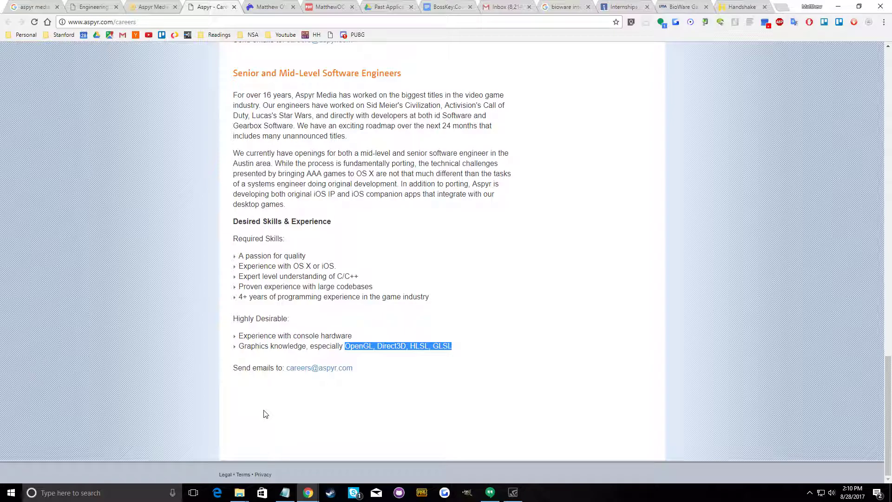
left_click(401, 351)
left_click_drag(459, 348, 235, 353)
right_click(235, 352)
left_click(270, 351)
right_click(269, 348)
left_click(275, 356)
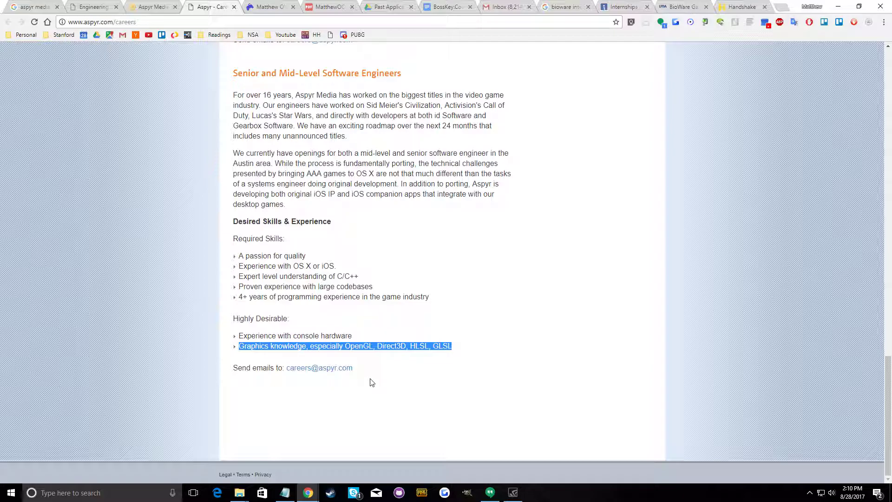
Open the Trello Personal Tasks board in a new tab and add the copied graphics knowledge line as a One Time Projects card
left_click(785, 6)
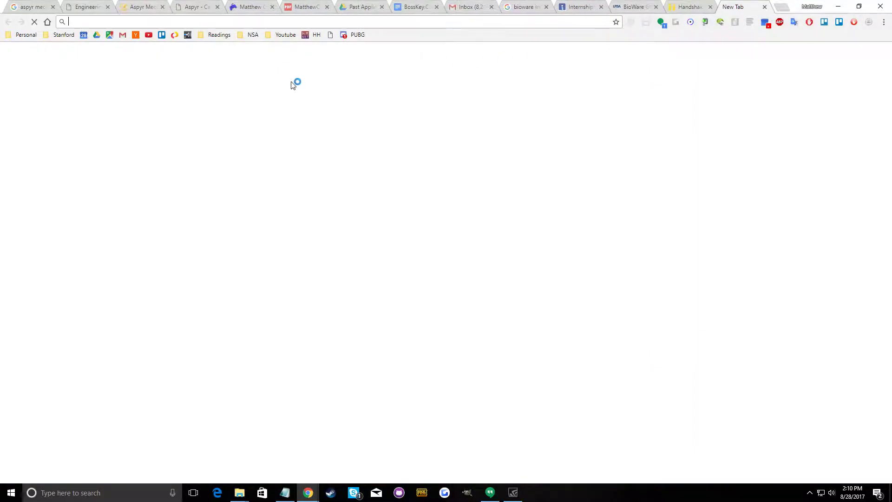
left_click(162, 35)
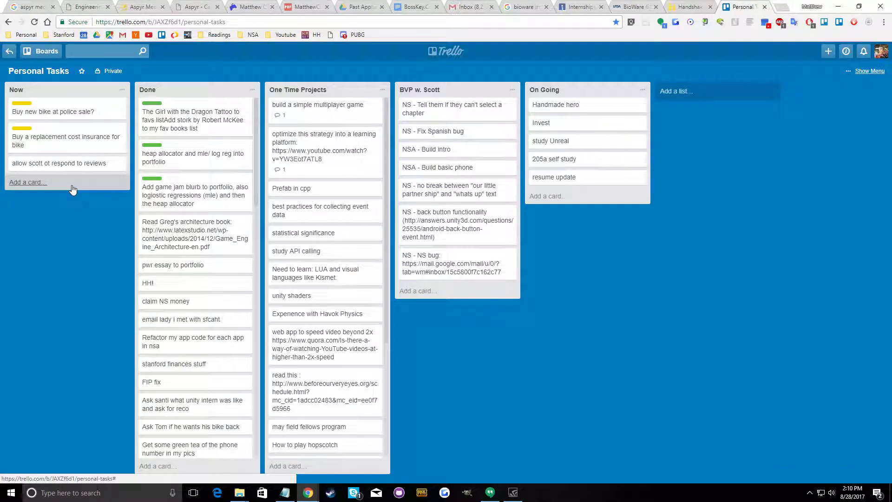
scroll(164, 207, "down", 3)
scroll(321, 418, "down", 1)
left_click(309, 466)
right_click(297, 432)
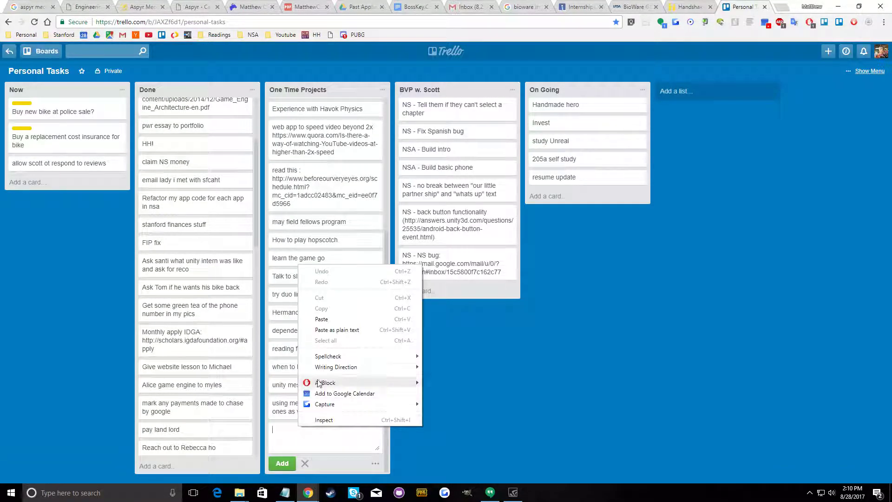
left_click(335, 329)
key("Return")
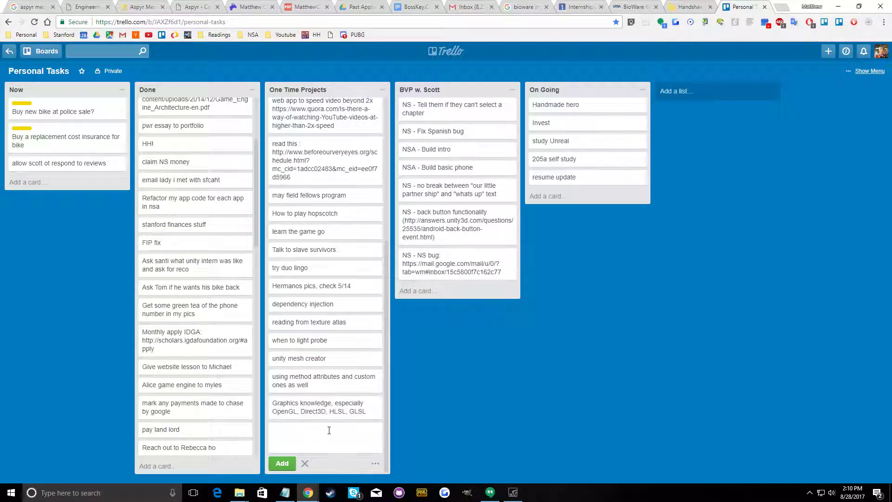
Return to the Aspyr Careers page and copy the contact email address at the end of the software engineers opening
left_click(632, 7)
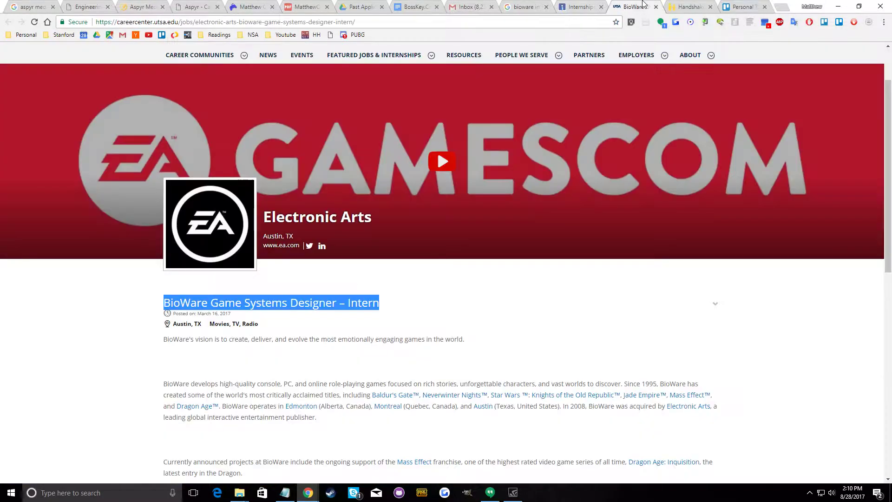
left_click(680, 5)
left_click(361, 6)
left_click(150, 4)
left_click(193, 6)
left_click(329, 312)
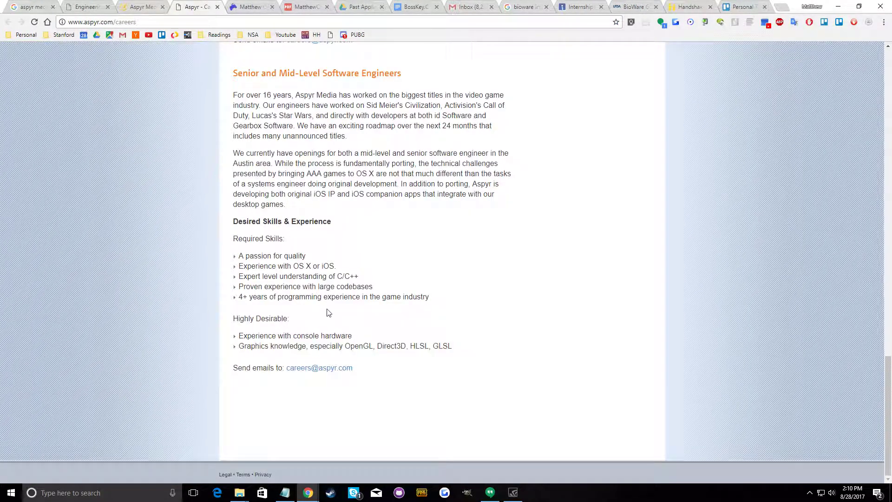
right_click(333, 373)
left_click(364, 305)
double_click(334, 346)
left_click(347, 346)
In Gmail, start a new message to the copied Aspyr careers address and open the sent Harmonix internship email
left_click(469, 6)
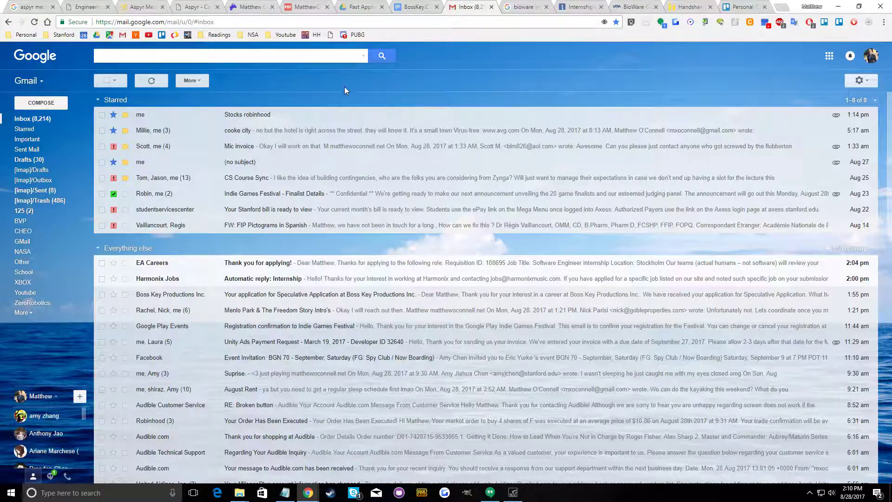
left_click(40, 104)
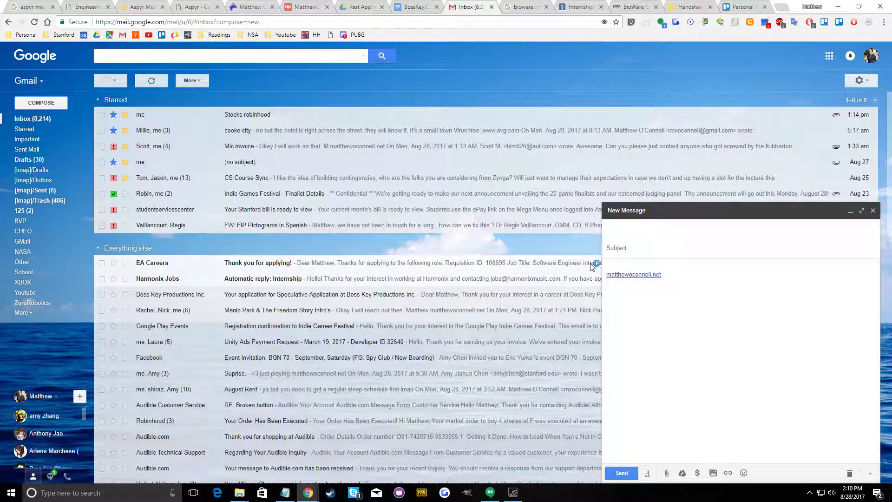
left_click(24, 149)
left_click(293, 100)
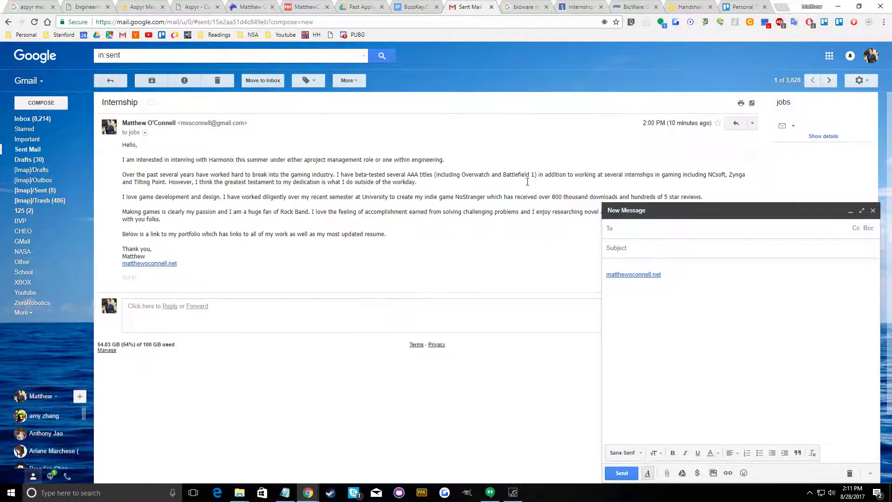
right_click(719, 225)
left_click(738, 279)
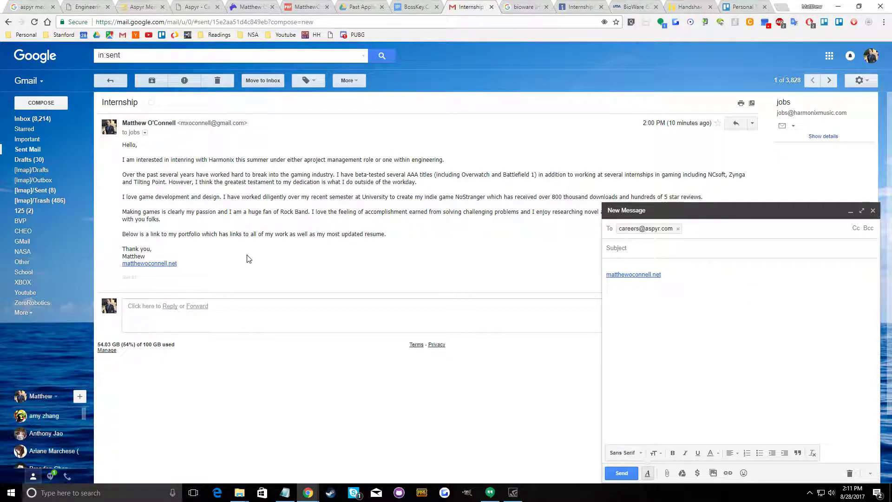
Copy the full body of the sent Harmonix internship email into the new message
left_click_drag(204, 265, 123, 142)
right_click(148, 140)
left_click(161, 145)
left_click(639, 267)
right_click(646, 268)
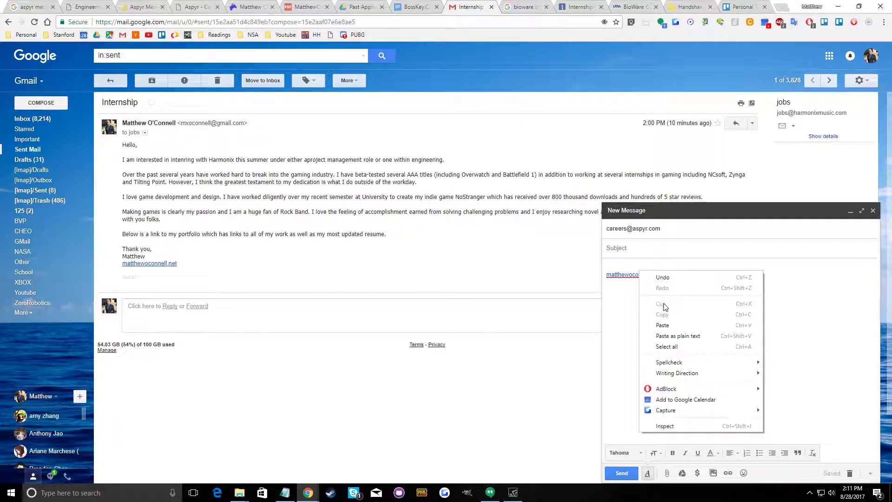
left_click(666, 326)
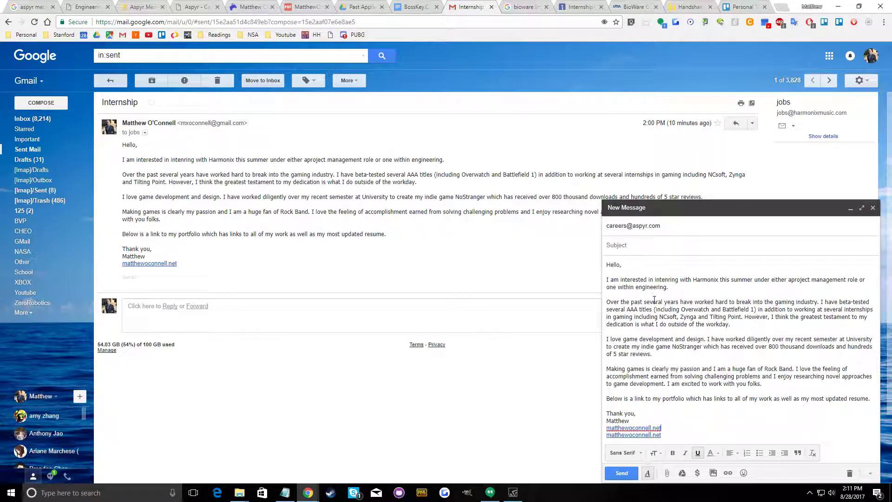
Replace "Harmonix" with "AspyrMedia" in the opening sentence of the draft
double_click(695, 281)
type("Asp")
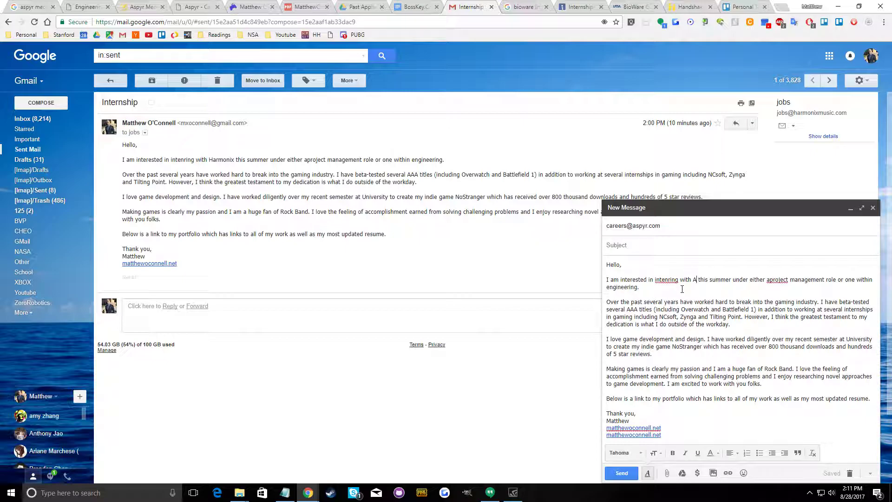
type("yr")
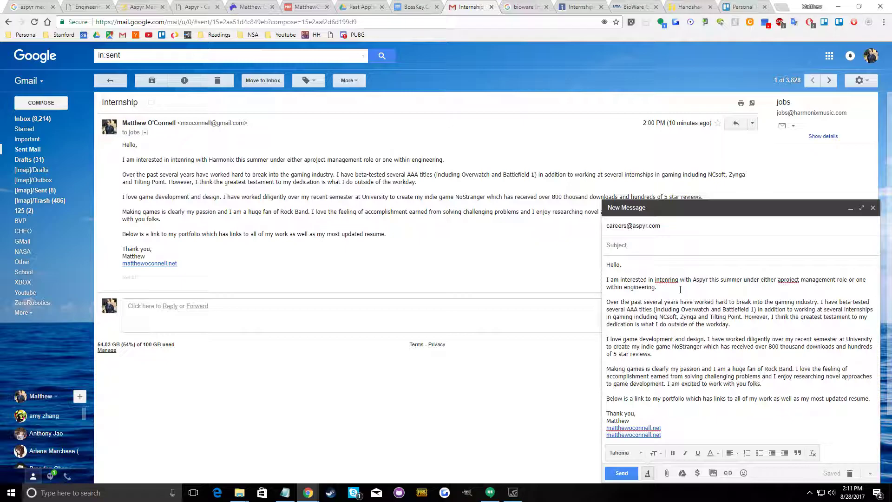
type("y")
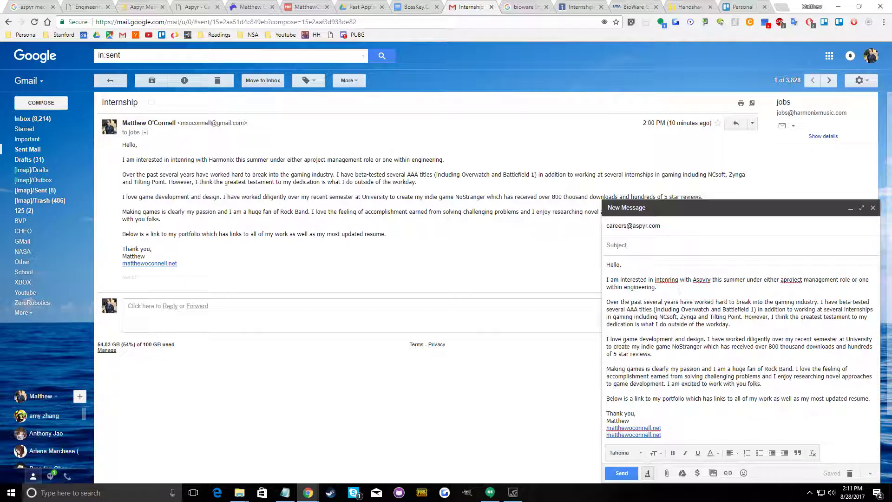
key("BackSpace")
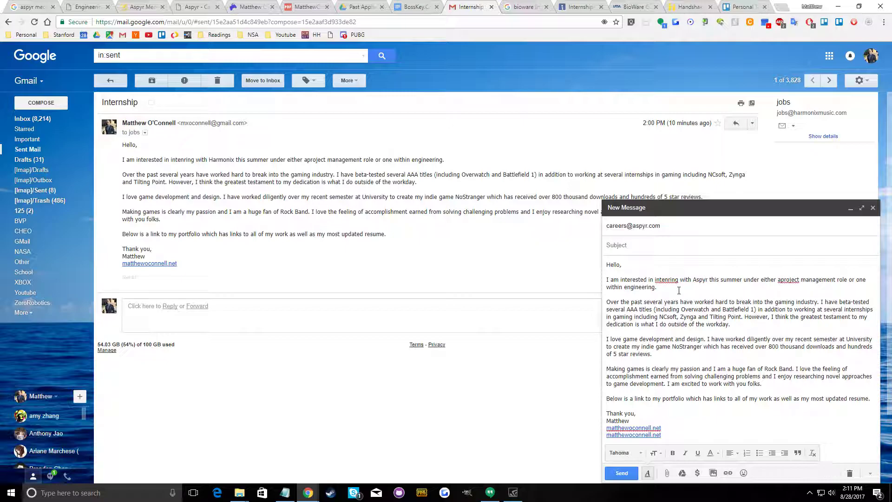
type("Media")
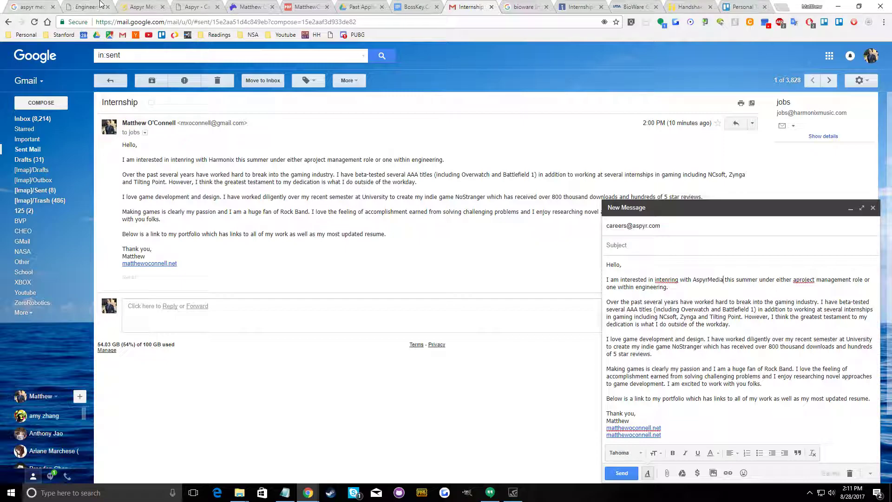
Check the Aspyr research tabs and close the AfterCollege Aspyr Media tab
left_click(126, 4)
left_click(188, 7)
left_click(135, 8)
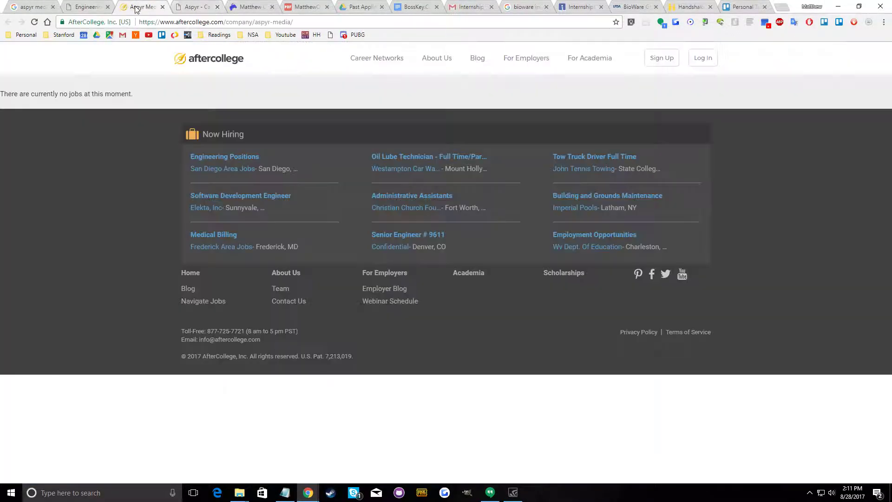
left_click(162, 7)
Review the Engineering Internships Summer 2016 posting and glance over the Aspyr Careers page again
left_click(86, 7)
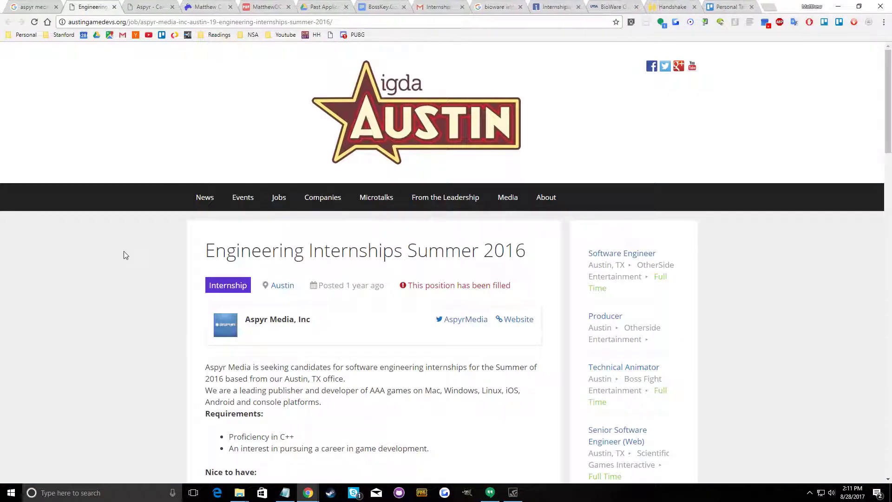
scroll(133, 260, "down", 4)
scroll(134, 260, "up", 2)
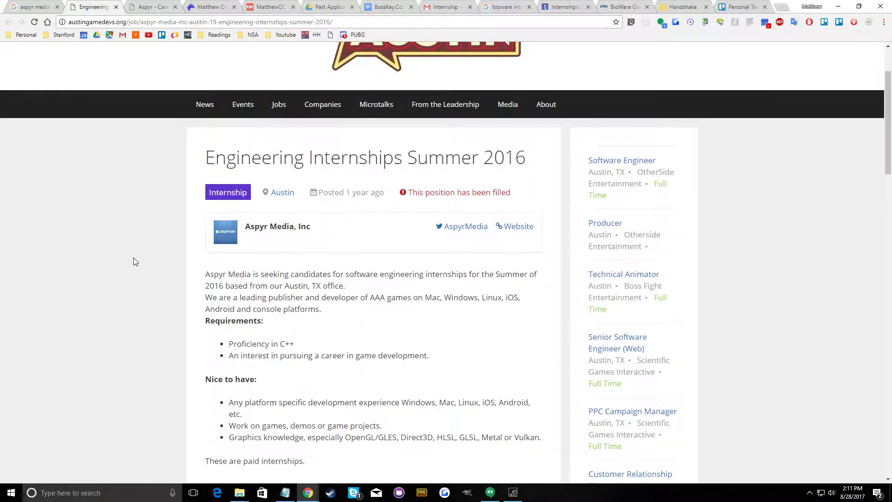
left_click(137, 3)
scroll(205, 162, "up", 5)
left_click(122, 4)
Return to the draft, separate "Aspyr Media" into two words, and end the opening sentence with "within a role of game design and/or engineering."
left_click(451, 7)
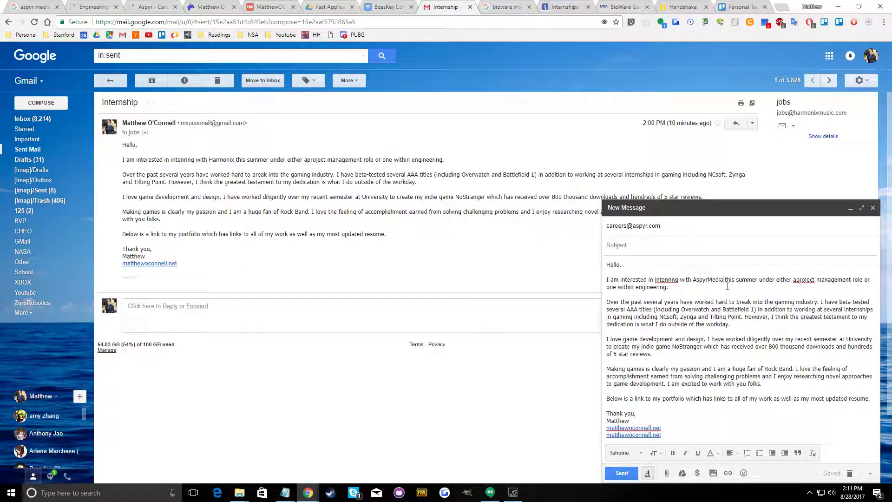
left_click(710, 279)
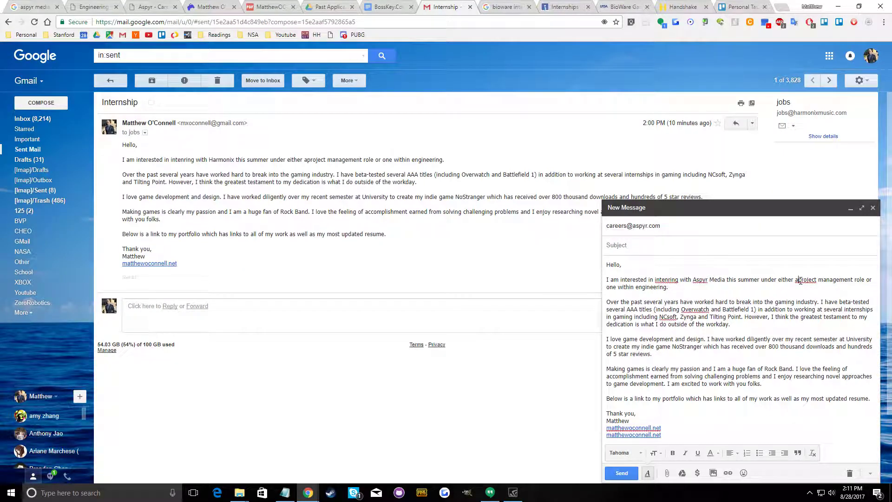
left_click_drag(825, 289, 760, 283)
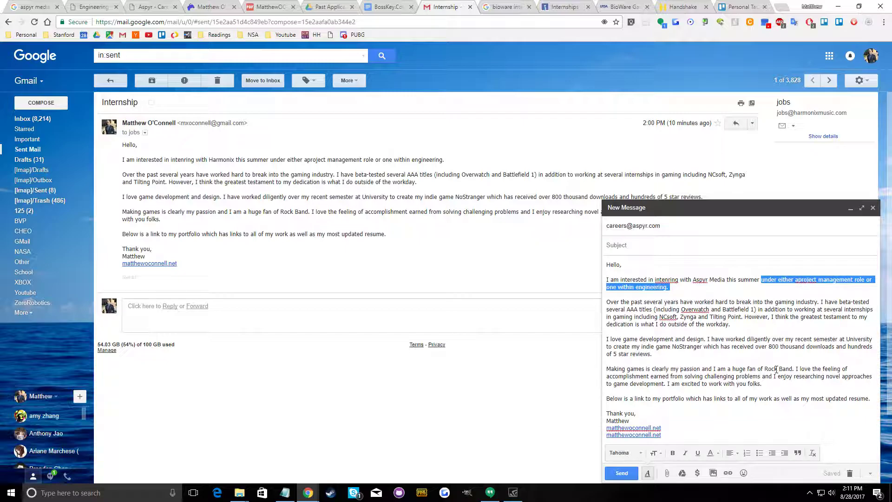
type("within")
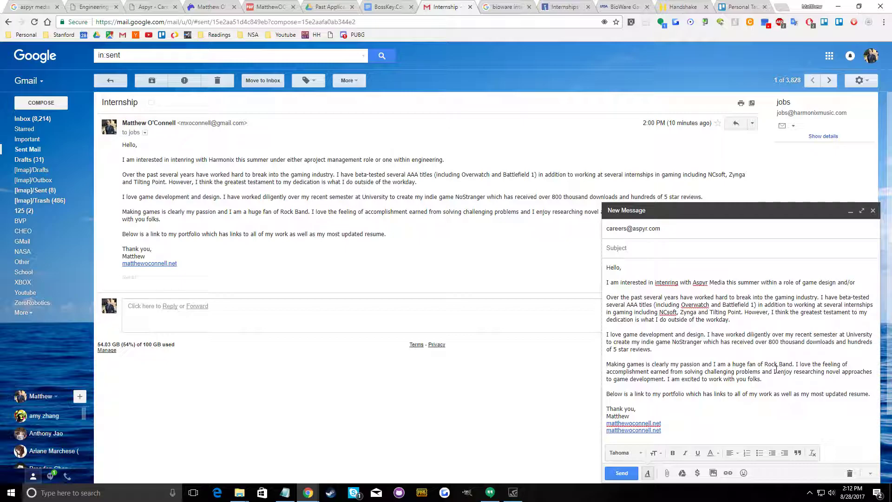
type("ineering/")
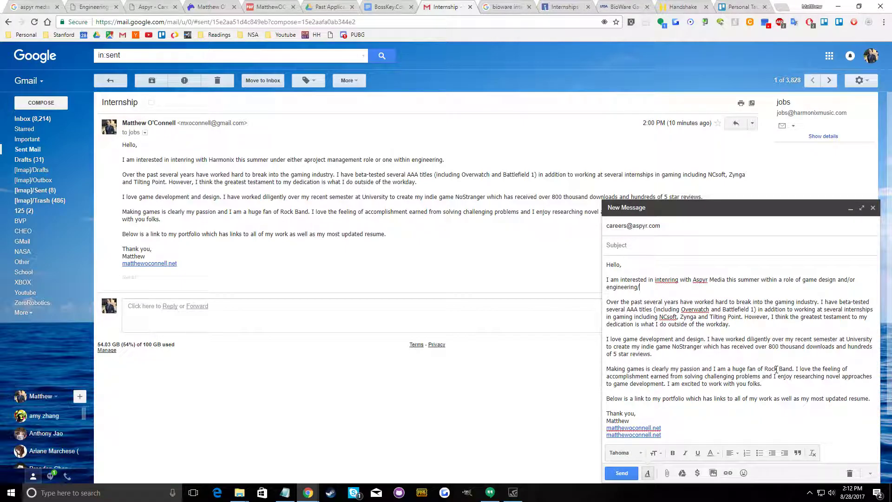
type(".")
right_click(669, 280)
left_click(746, 336)
Select "Rock Band" in the draft's passion paragraph and go back through the research tabs to the Aspyr Careers page
left_click_drag(794, 370, 766, 371)
left_click(93, 6)
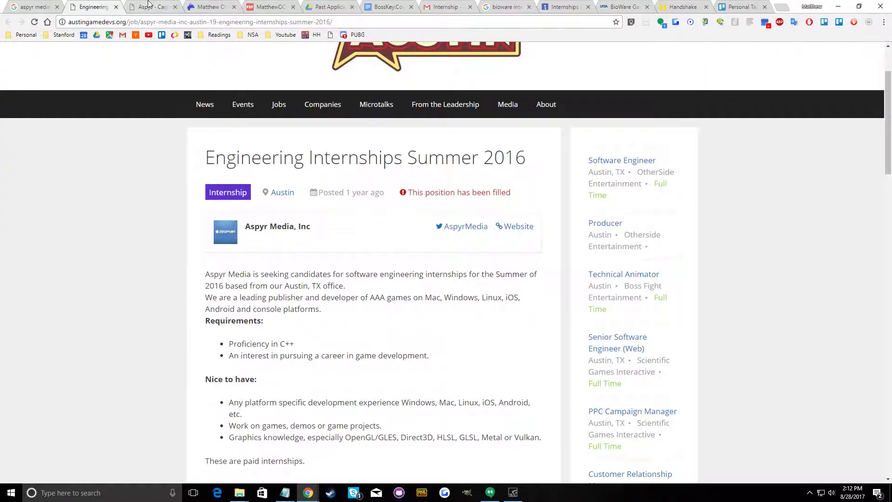
left_click(150, 6)
scroll(288, 178, "up", 4)
left_click(212, 7)
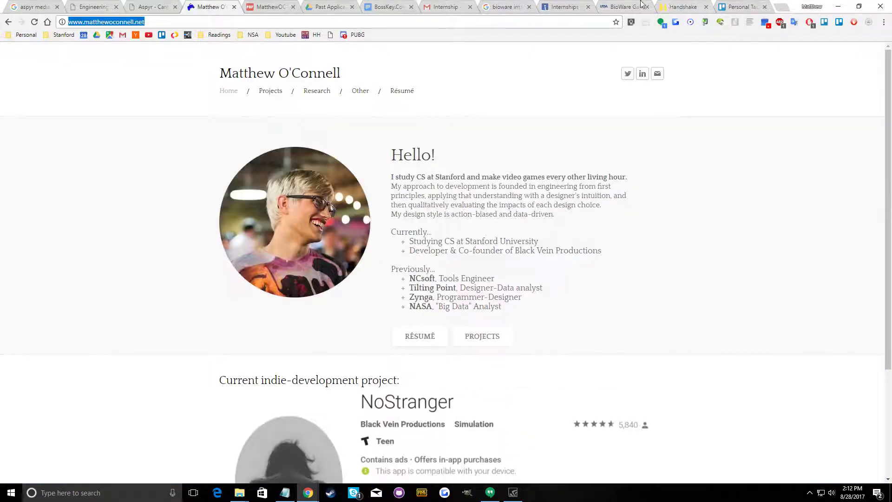
left_click(623, 7)
left_click(157, 7)
Go to the Aspyr homepage and open the page for the game Observer
left_click(179, 21)
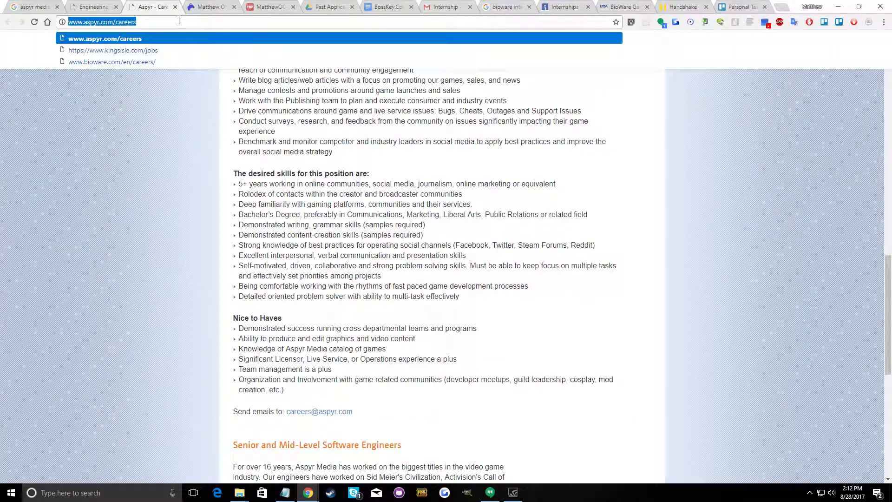
scroll(199, 179, "up", 13)
left_click(295, 323)
scroll(294, 323, "up", 3)
mouse_move(245, 93)
left_click(249, 63)
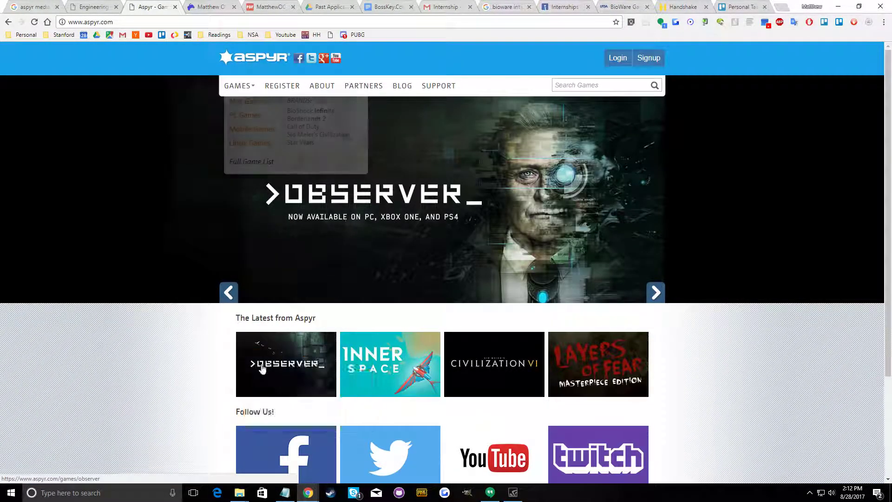
left_click(246, 360)
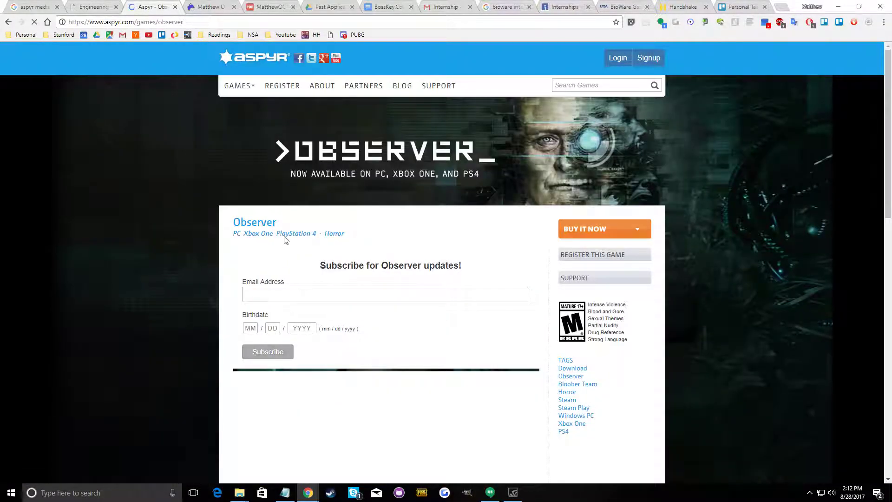
Copy the game title "Observer" from its page and paste it over "Rock Band" in the email draft, ending the sentence with a period
left_click_drag(287, 223, 235, 221)
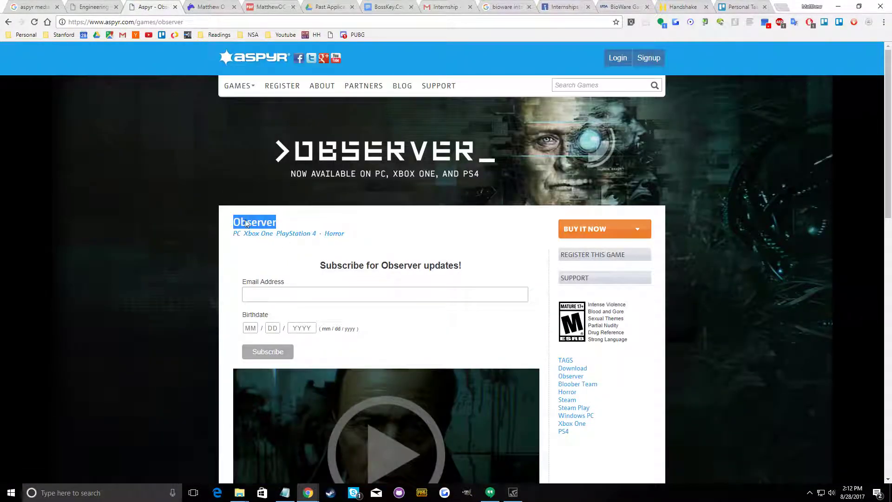
right_click(245, 220)
left_click(268, 226)
left_click(446, 6)
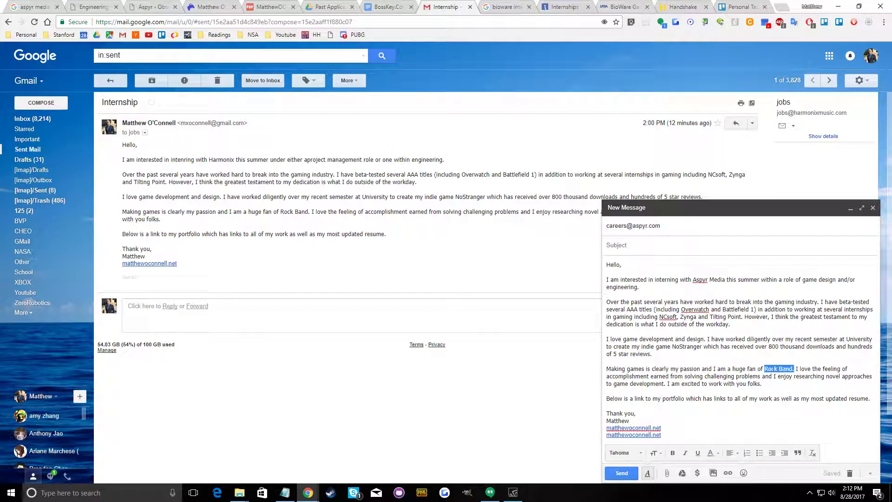
right_click(779, 368)
left_click(784, 223)
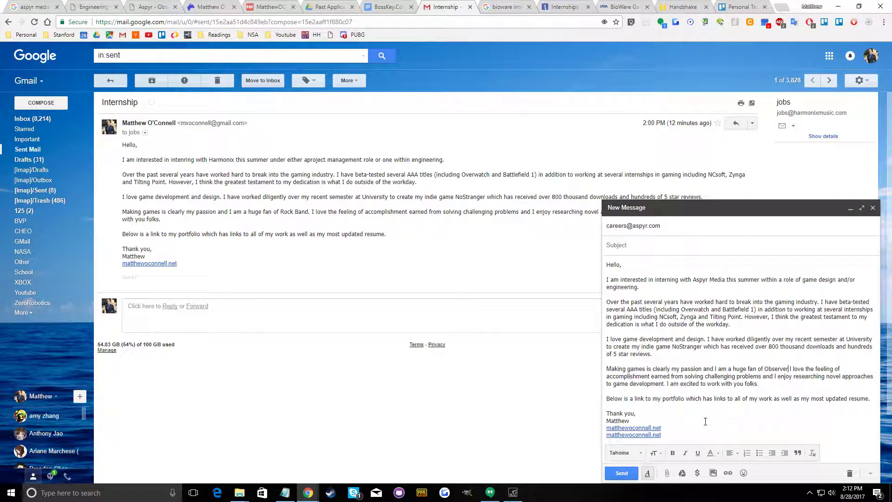
left_click(788, 369)
type(".")
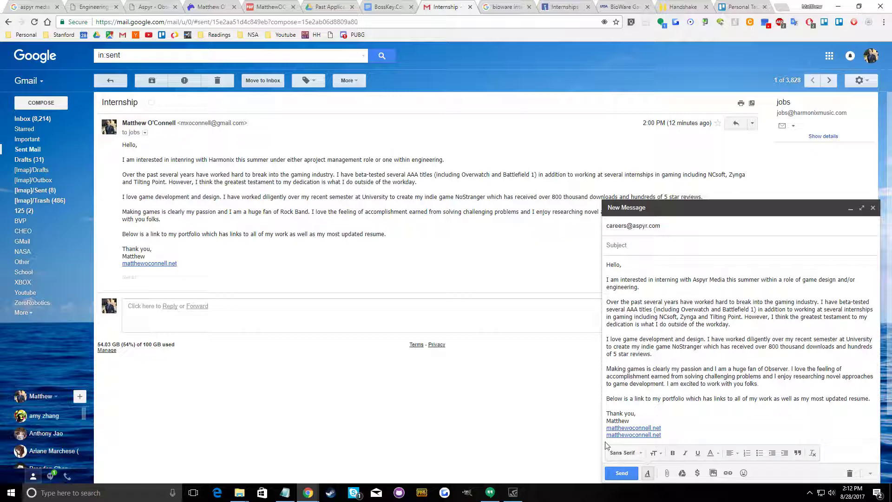
Delete the duplicate portfolio link and the leftover empty line at the end of the draft
left_click_drag(675, 435, 600, 435)
key("BackSpace")
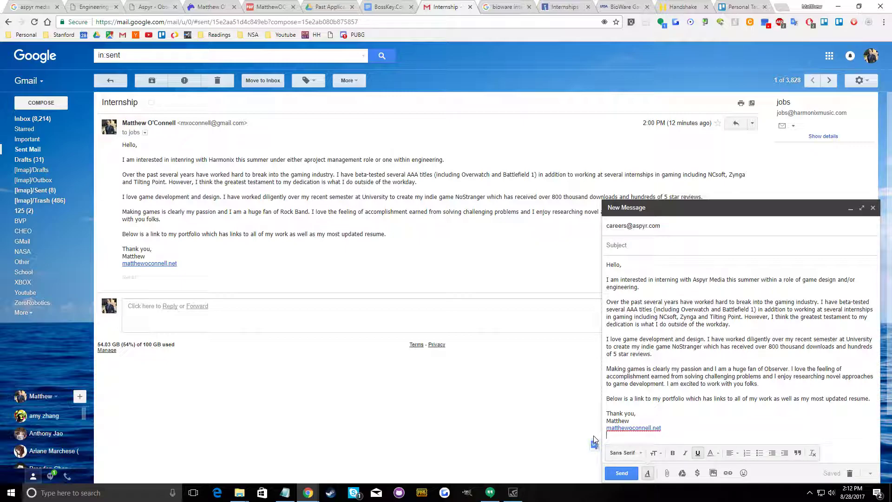
left_click(333, 35)
key("BackSpace")
key("BackSpace")
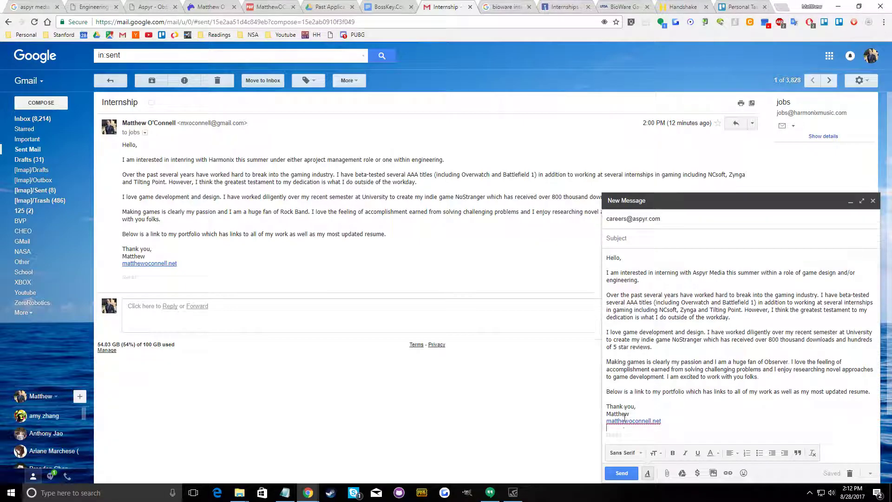
Set the email subject to "Intern for Summer" and send the message to Aspyr
left_click(697, 356)
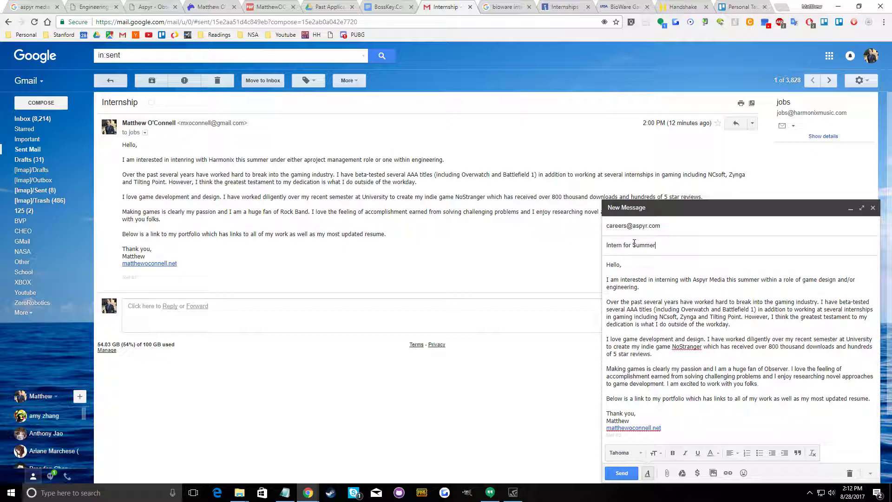
key("ctrl+Return")
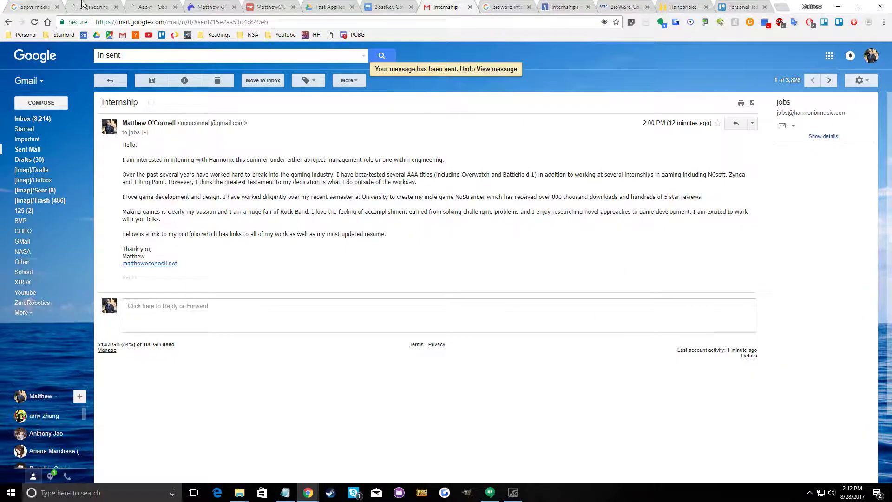
Check the status and requirements of the Engineering Internships Summer 2016 posting once more
left_click(88, 7)
left_click(143, 6)
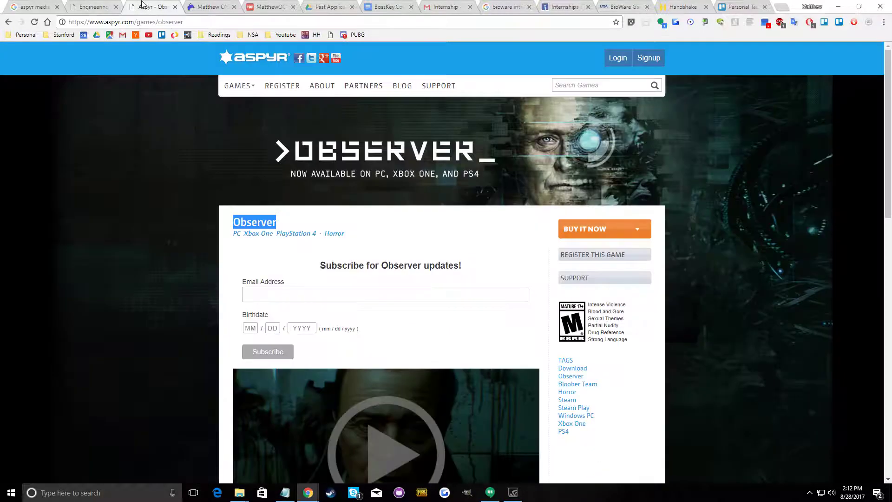
left_click(101, 3)
scroll(205, 249, "down", 3)
scroll(214, 238, "up", 1)
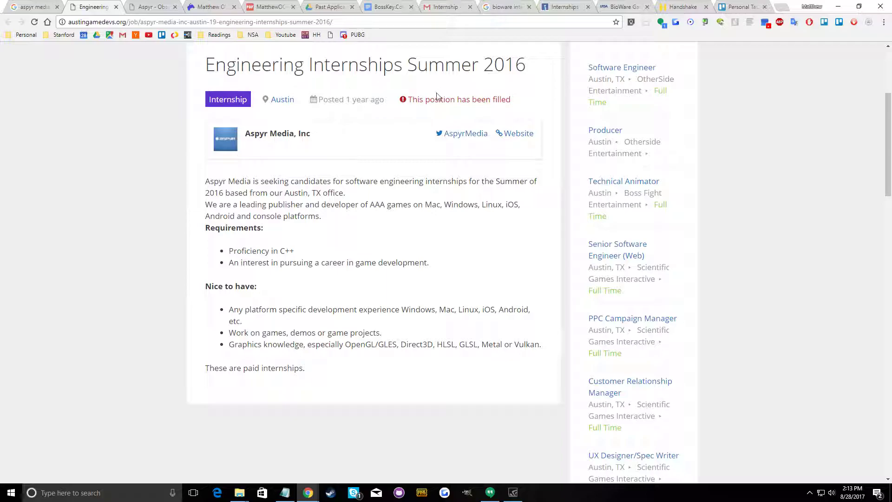
left_click_drag(480, 94, 512, 100)
left_click(454, 256)
scroll(446, 241, "down", 2)
scroll(447, 241, "up", 3)
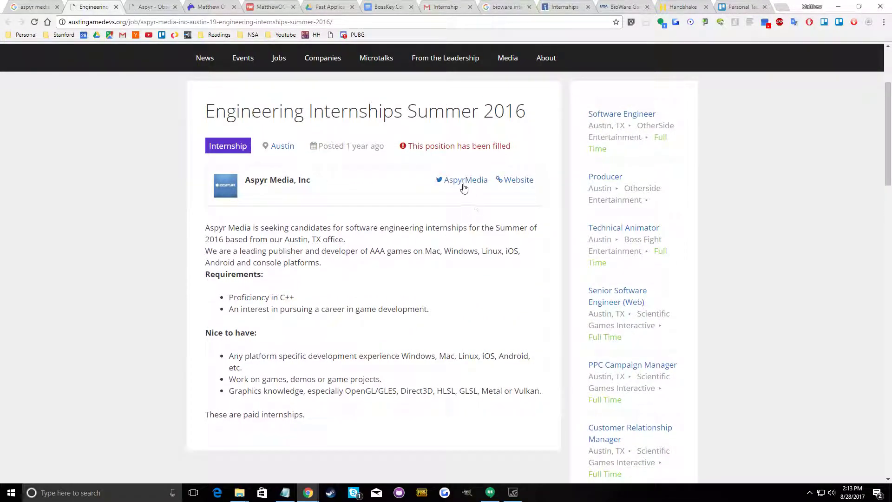
Open the company website linked in the posting and look over the Aspyr homepage
left_click(524, 184)
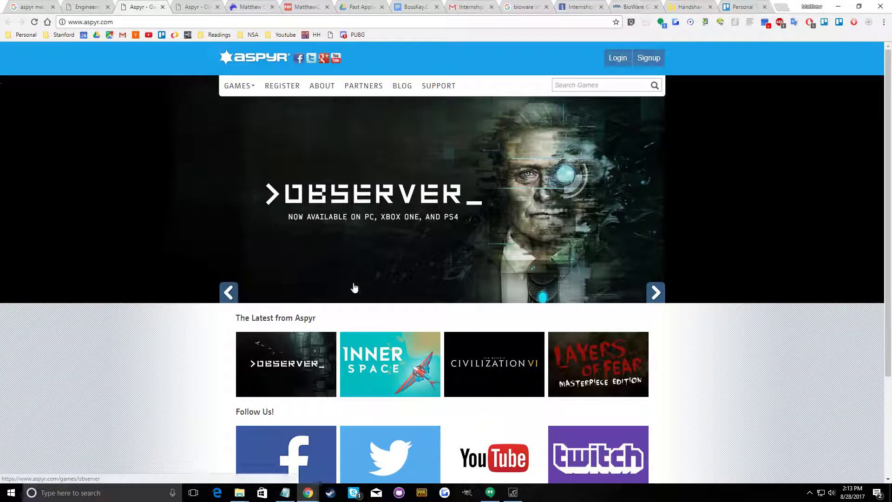
scroll(219, 284, "down", 3)
scroll(171, 273, "up", 2)
Close the finished research tabs for Aspyr, BioWare, the other internship pages and Handshake
left_click(26, 9)
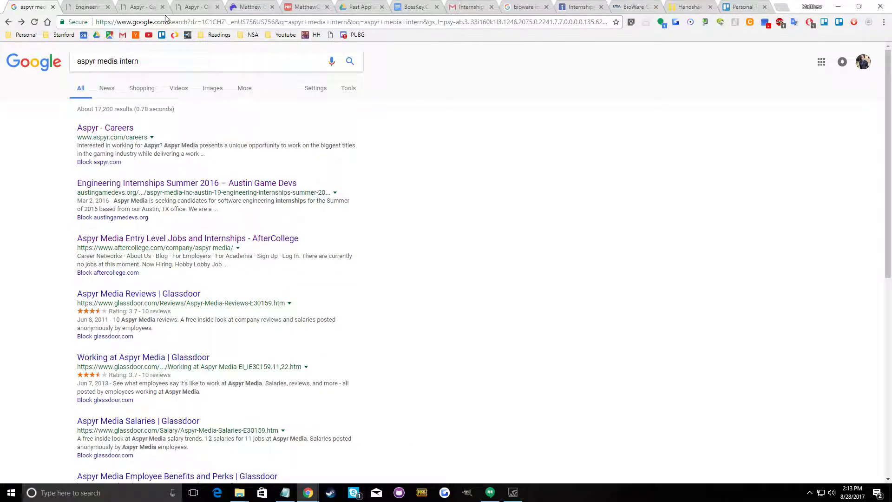
left_click(52, 7)
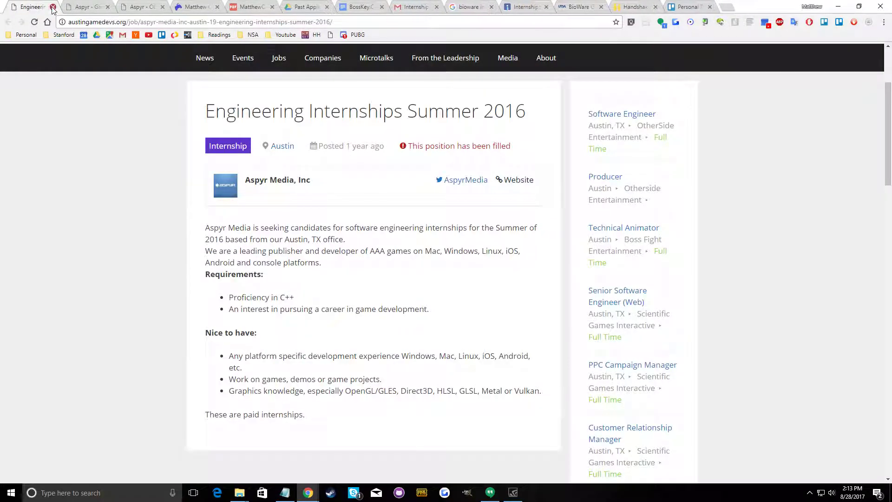
left_click(53, 7)
left_click(52, 7)
left_click(52, 7)
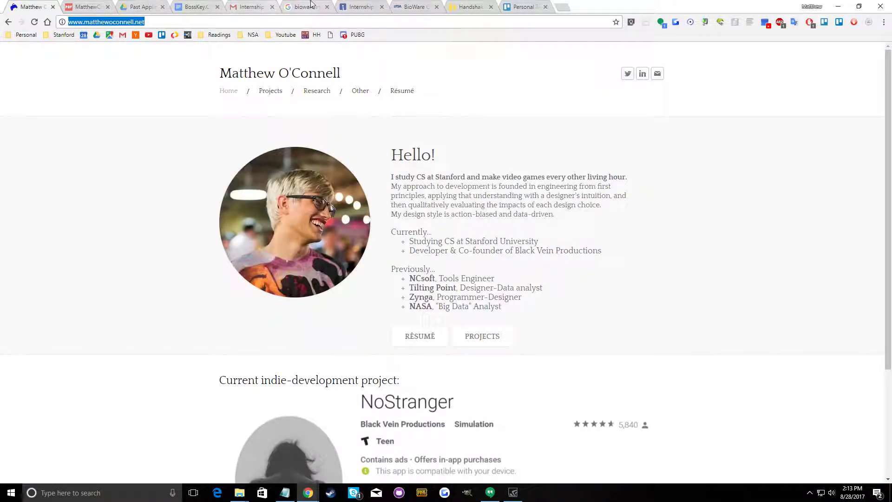
left_click(327, 7)
left_click(327, 7)
left_click(327, 7)
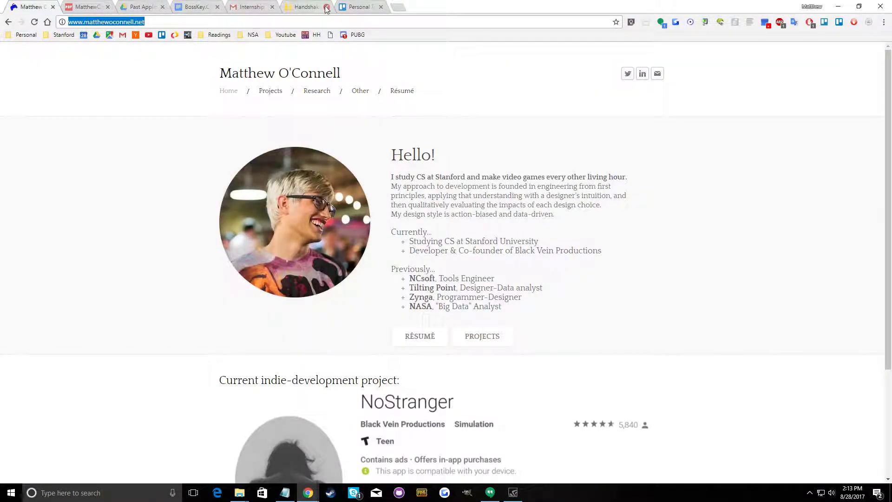
left_click(327, 7)
Open a new tab, place it before all other tabs, and go to LinkedIn
left_click(352, 8)
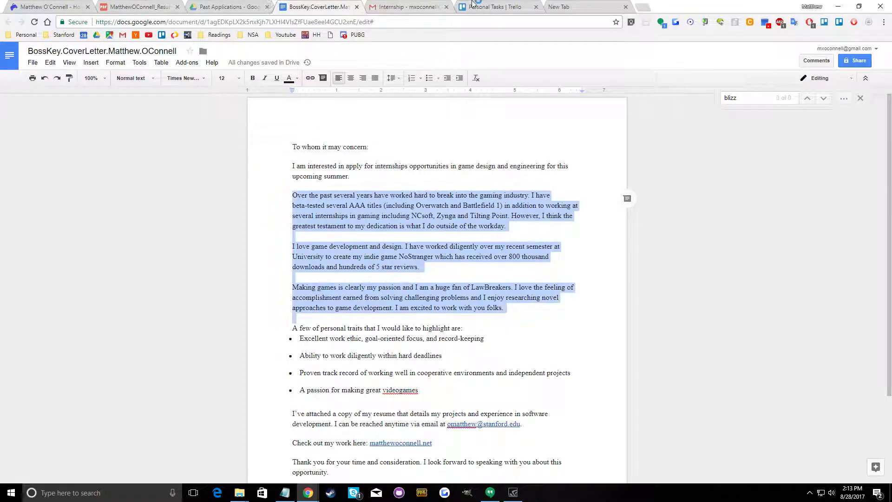
left_click(550, 8)
left_click_drag(550, 7, 25, 3)
left_click(88, 22)
type("linkedin.com")
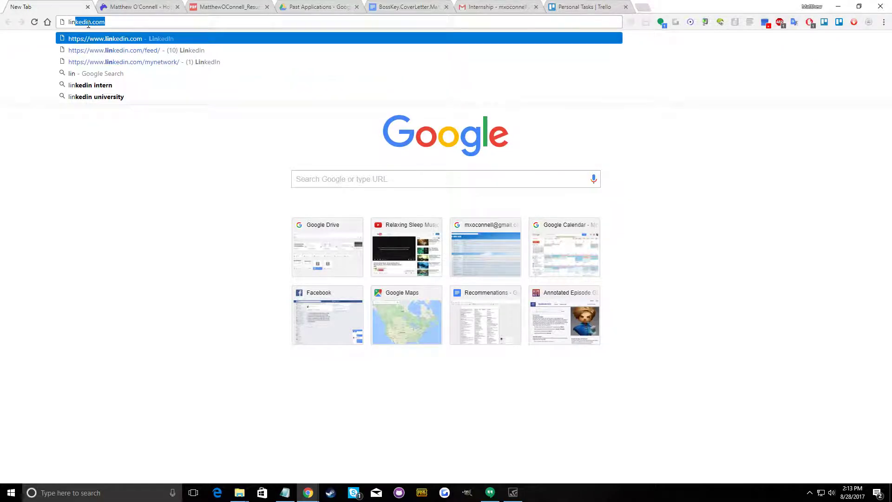
key("Return")
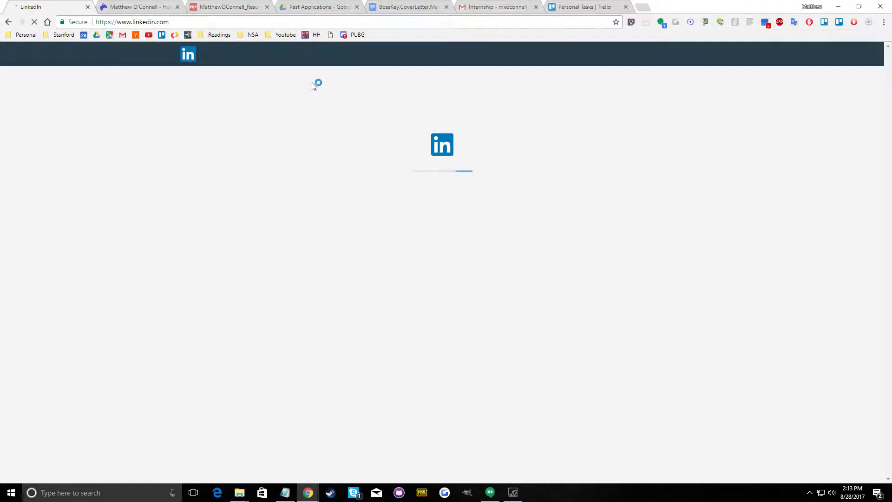
Search LinkedIn for "aspyr", open the Aspyr Media company page, and list its employees
left_click(278, 55)
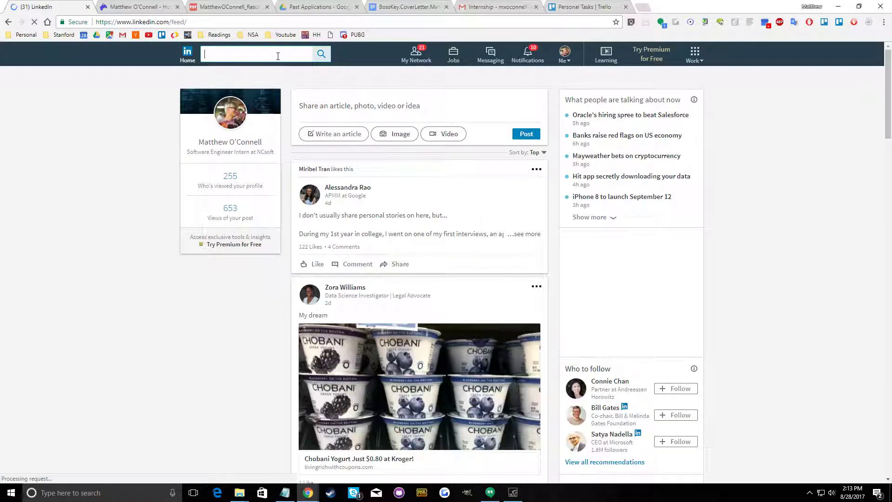
type("aspyr")
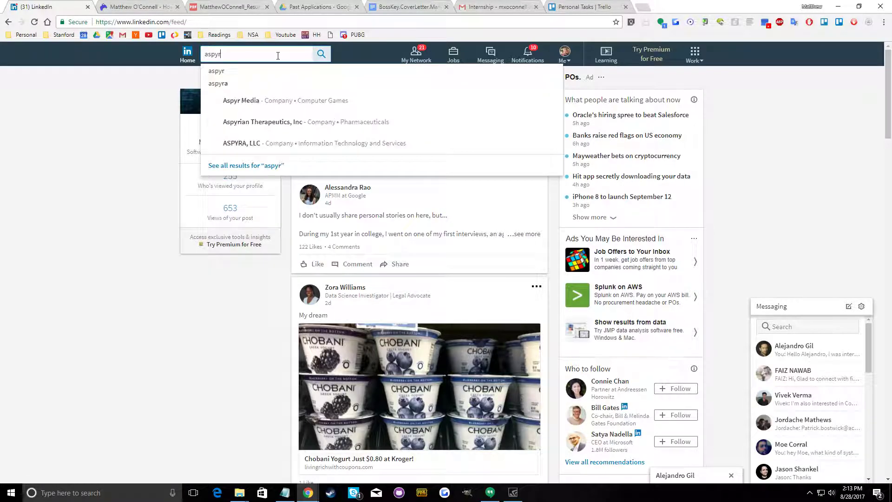
key("Down")
key("Down")
key("Down")
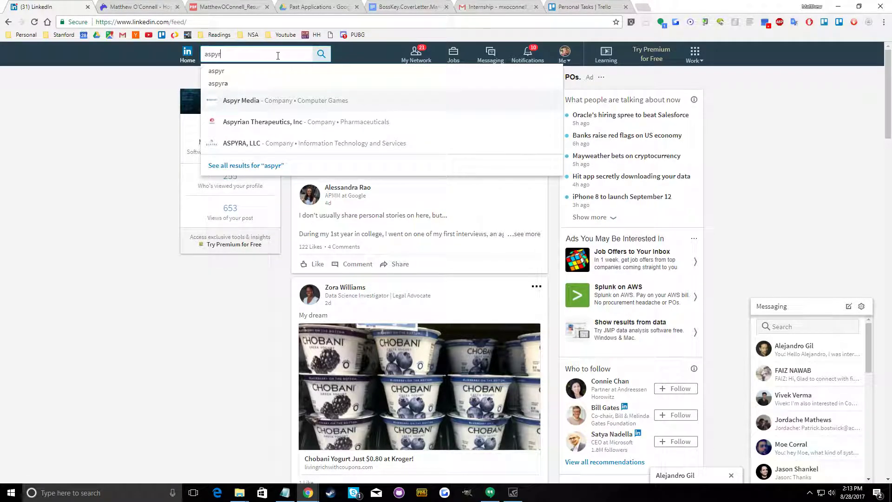
key("Return")
left_click(365, 196)
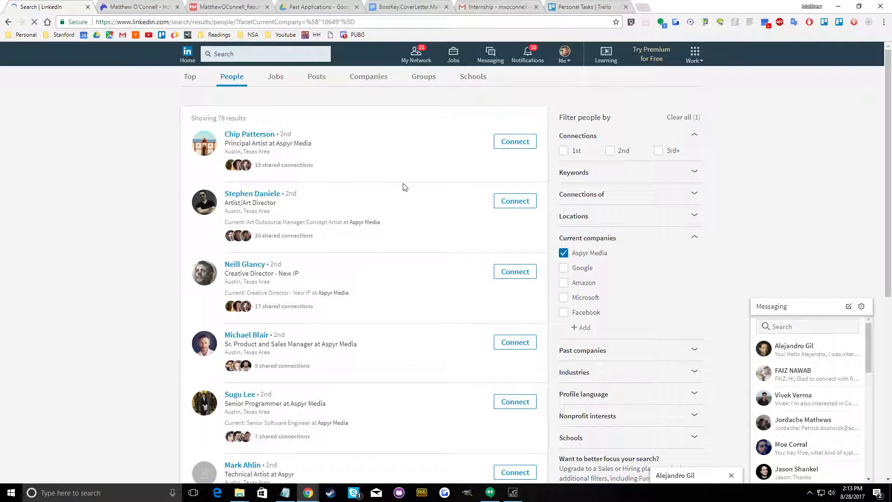
Send connection invitations without a note to the first five Aspyr Media employees on the first results page
left_click(511, 142)
left_click(545, 289)
left_click(518, 203)
left_click(551, 292)
left_click(520, 271)
left_click(544, 298)
left_click(514, 343)
left_click(556, 294)
left_click(511, 405)
left_click(559, 291)
Send connection invitations without a note to the remaining Aspyr Media employees on the first results page
scroll(464, 325, "down", 3)
left_click(514, 260)
left_click(556, 291)
left_click(516, 333)
left_click(557, 293)
left_click(525, 399)
left_click(555, 292)
scroll(496, 313, "down", 3)
left_click(525, 320)
left_click(556, 290)
left_click(516, 383)
left_click(556, 290)
left_click(517, 453)
left_click(550, 291)
scroll(522, 418, "down", 3)
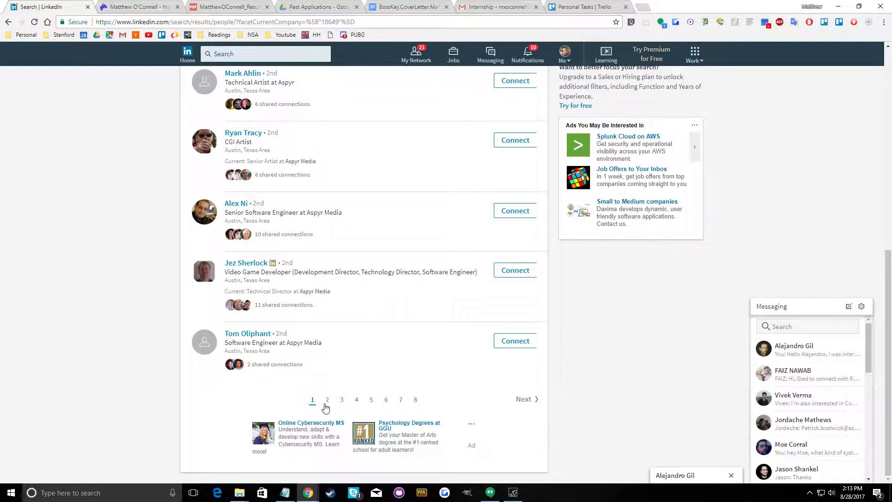
Go to results page 2 and send connection invitations without a note to its first five employees
left_click(329, 403)
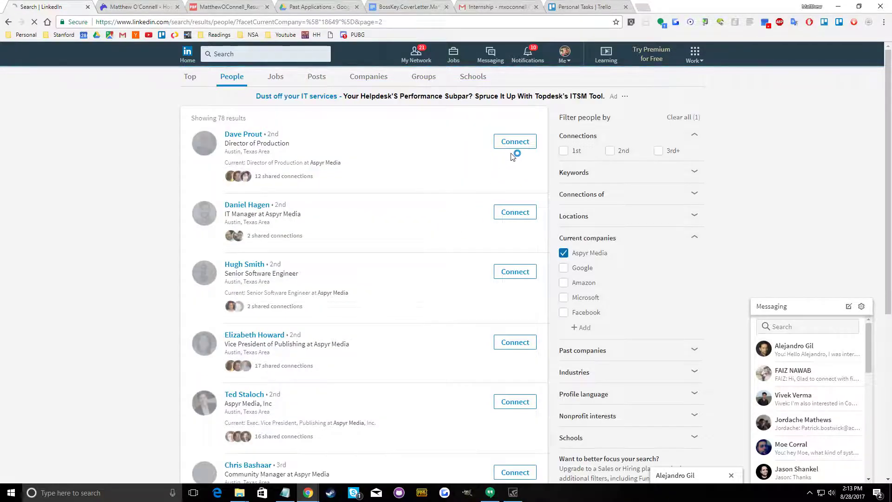
left_click(517, 141)
left_click(554, 291)
left_click(516, 215)
left_click(553, 290)
left_click(511, 274)
left_click(553, 291)
left_click(525, 342)
left_click(555, 290)
left_click(514, 401)
left_click(554, 291)
Invite the community manager and the QA manager below them, and return from the Premium page to the results
scroll(510, 344, "down", 3)
left_click(510, 341)
left_click(558, 289)
left_click(515, 373)
left_click(503, 439)
left_click(503, 439)
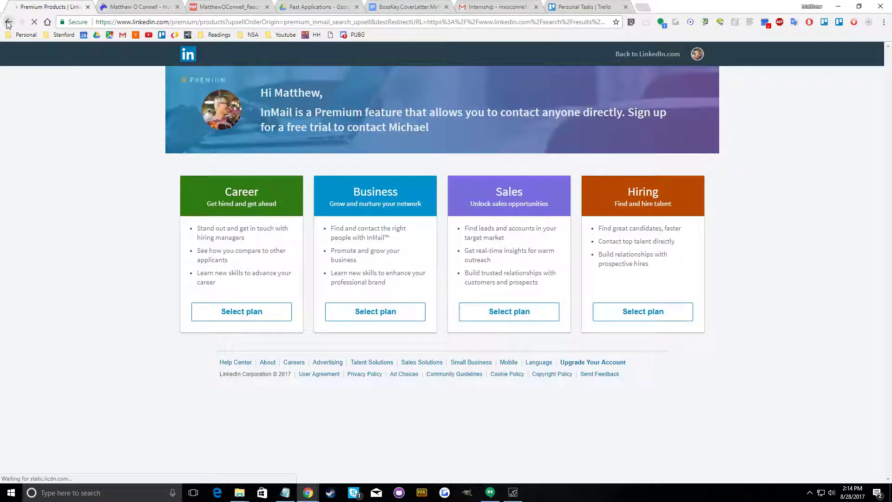
left_click(8, 21)
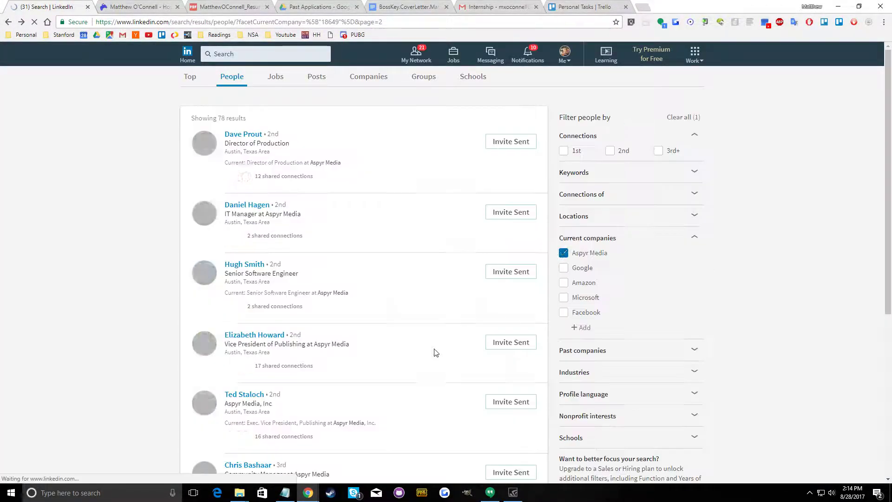
Try to connect with the last two employees on page 2, and cancel the invitation that requires an email address
scroll(439, 366, "down", 6)
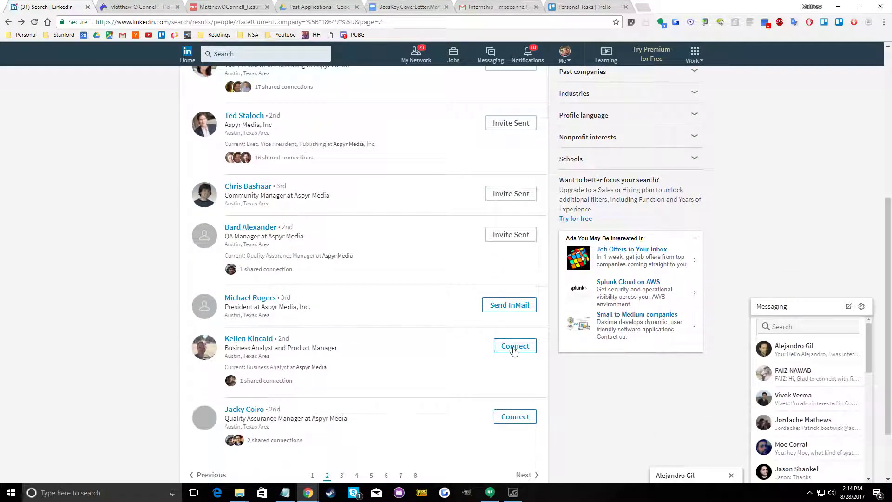
left_click(515, 348)
left_click(521, 404)
left_click(518, 415)
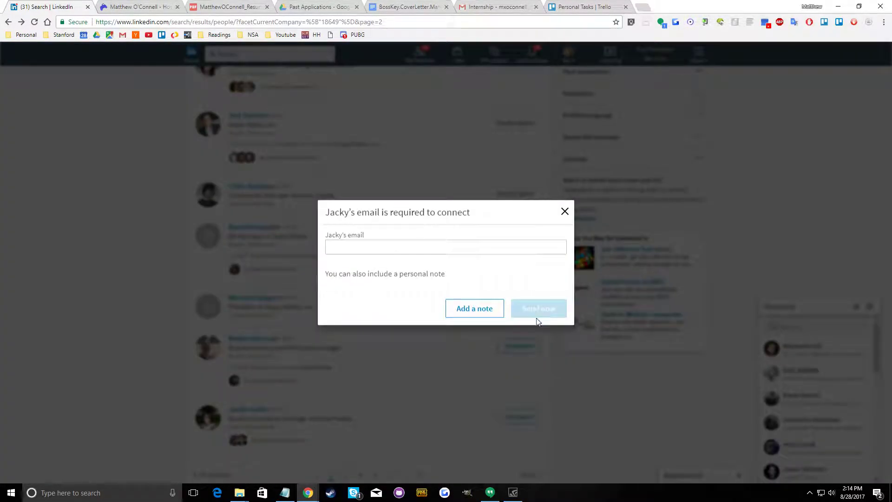
left_click(564, 212)
Go to results page 3 and send connection invitations to the Aspyr Media employees who can be invited
left_click(342, 475)
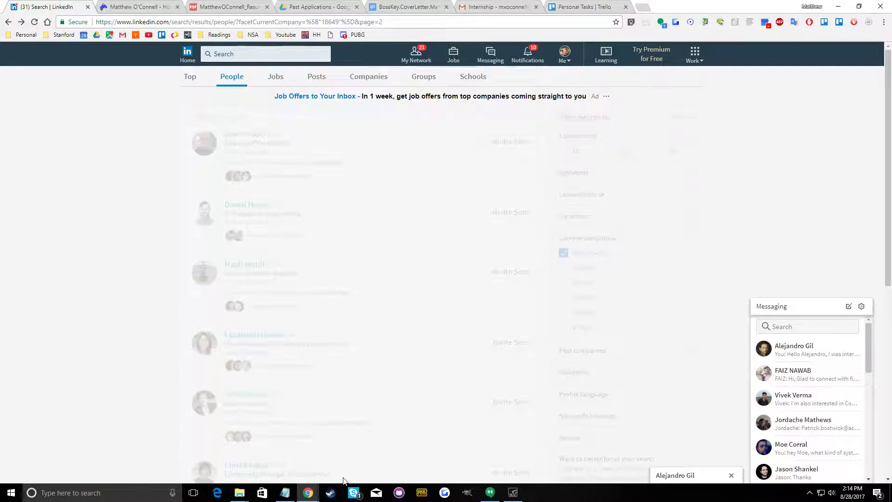
left_click(519, 148)
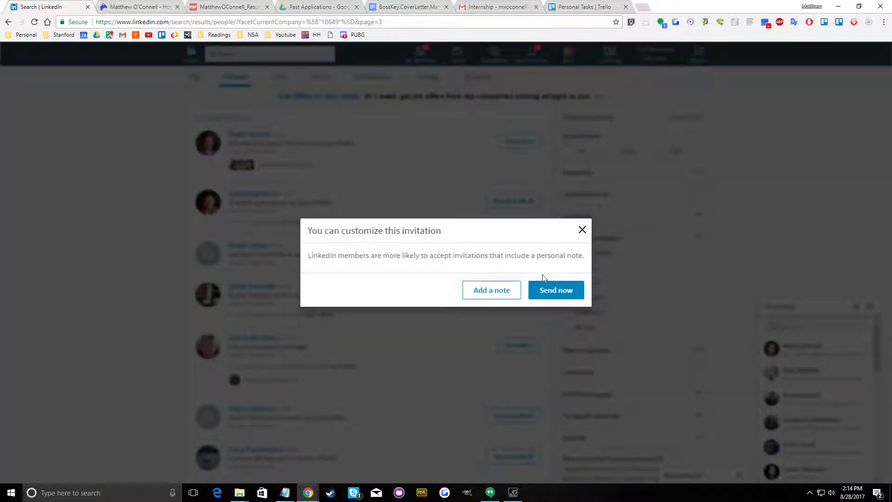
left_click(509, 292)
left_click(515, 345)
left_click(555, 291)
scroll(507, 367, "down", 5)
left_click(514, 267)
left_click(555, 290)
left_click(515, 325)
left_click(555, 291)
left_click(517, 384)
left_click(552, 292)
Go to results page 4 and send connection invitations without a note to the first three employees who can be invited
left_click(359, 435)
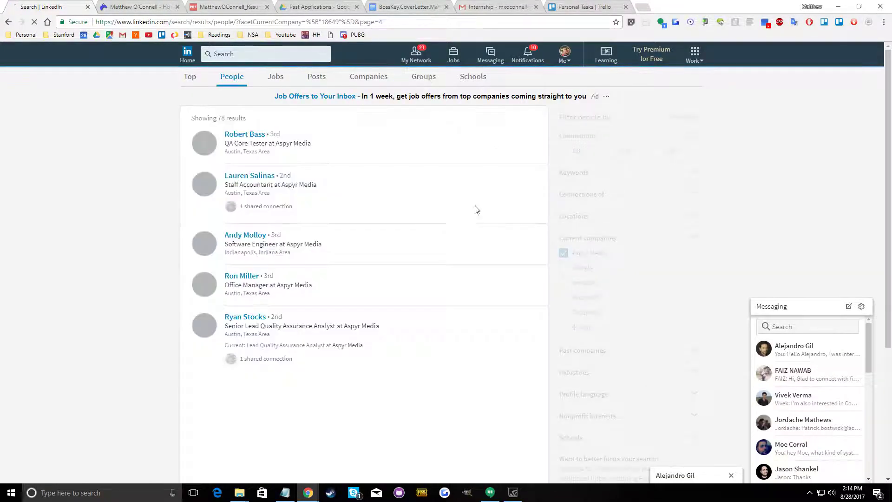
left_click(519, 183)
left_click(557, 298)
left_click(518, 324)
left_click(556, 290)
left_click(518, 446)
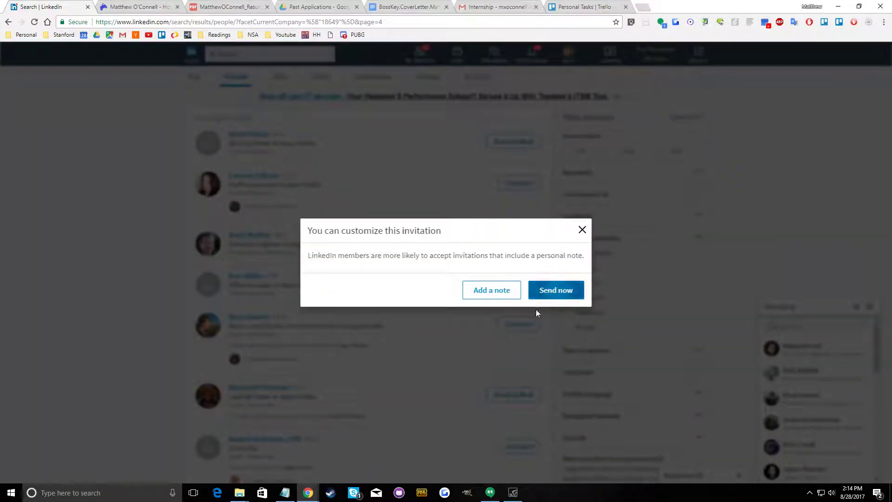
left_click(539, 293)
Send connection invitations without a note to three more employees further down results page 4
scroll(480, 354, "down", 4)
left_click(517, 332)
left_click(562, 286)
left_click(511, 380)
left_click(556, 291)
left_click(512, 424)
left_click(555, 291)
Go to results page 5 and invite the lead QA analyst, the QA employee and the Design Engineer II without a note
left_click(371, 464)
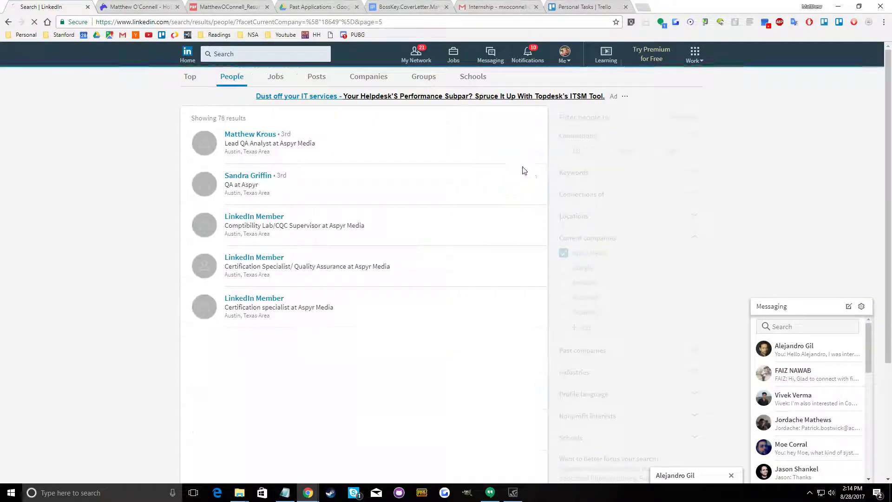
left_click(521, 142)
left_click(549, 294)
left_click(519, 183)
left_click(553, 291)
left_click(519, 387)
left_click(552, 291)
scroll(324, 402, "down", 3)
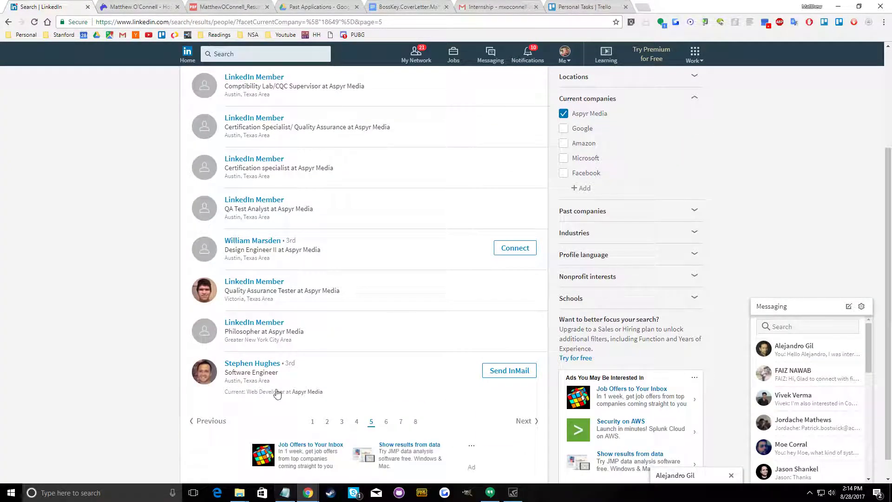
Go to results page 6 and send the Linux Systems Administrator at Aspyr Media a connection invitation without a note
left_click(386, 421)
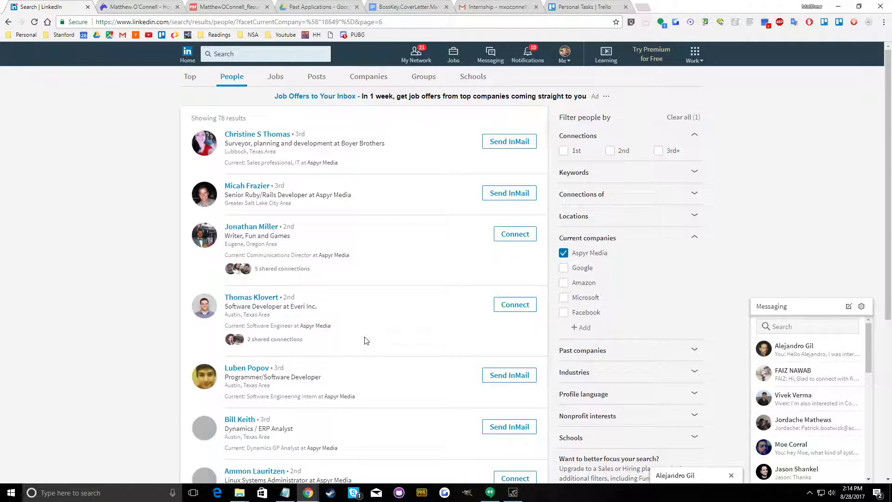
scroll(364, 340, "down", 3)
scroll(365, 339, "down", 3)
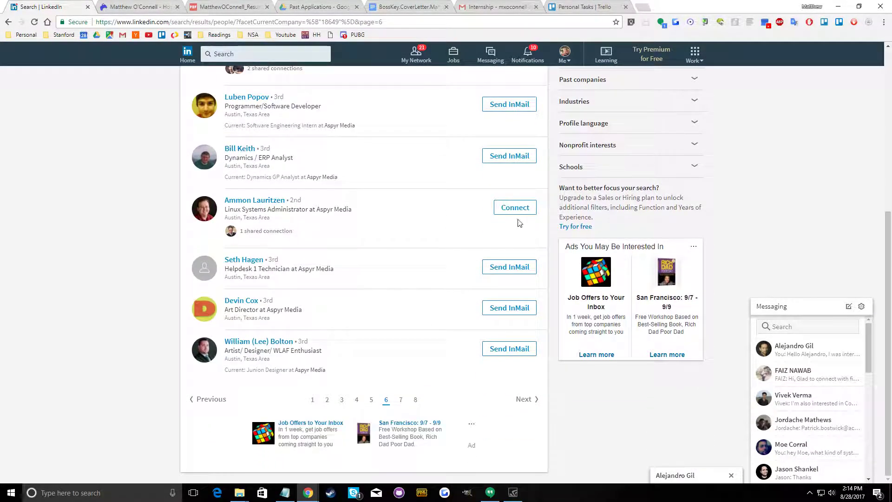
left_click_drag(288, 263, 262, 256)
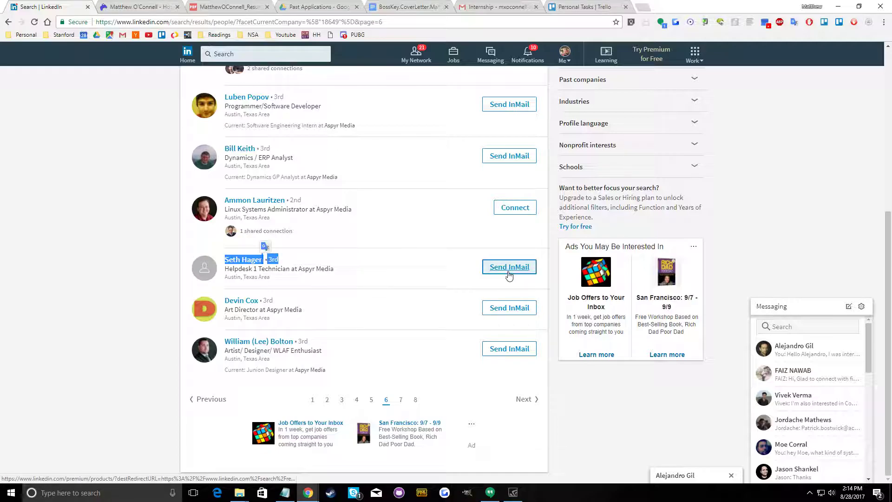
left_click(515, 207)
left_click(541, 292)
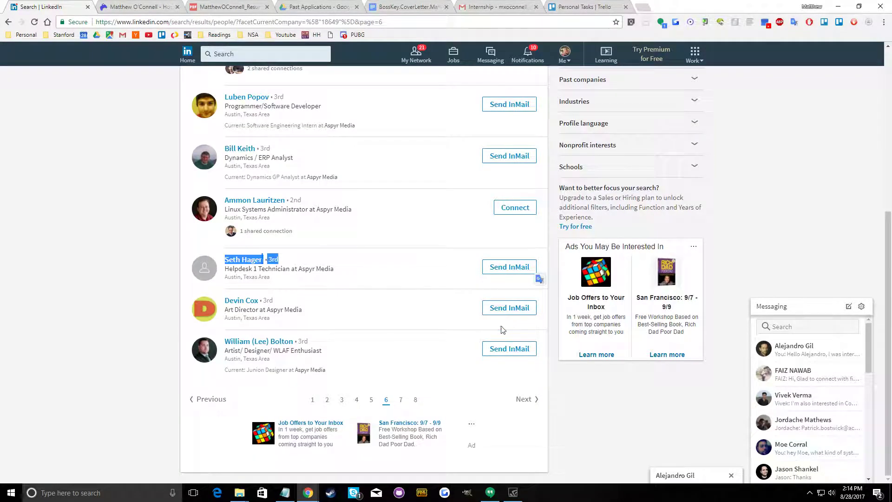
scroll(506, 320, "up", 6)
scroll(511, 307, "down", 6)
Invite the Sales & Operations Manager on results page 8 without a note and return to results page 1
left_click(414, 399)
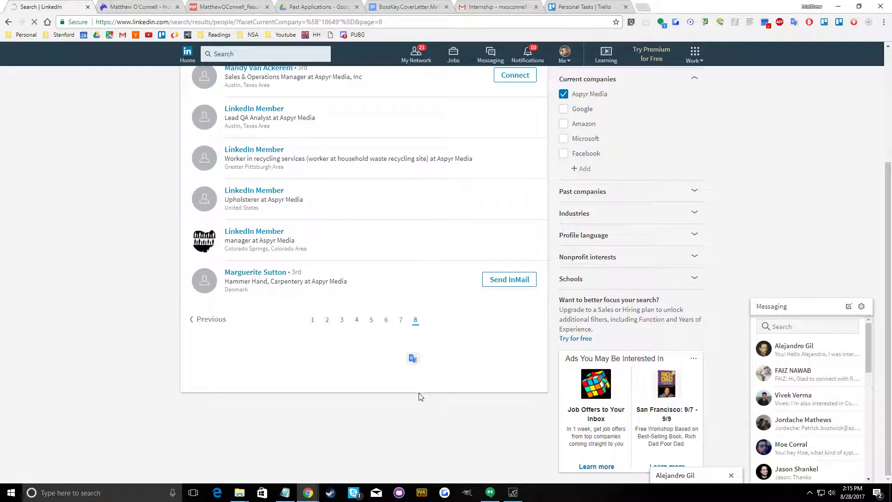
left_click(515, 234)
left_click(549, 291)
scroll(344, 353, "down", 4)
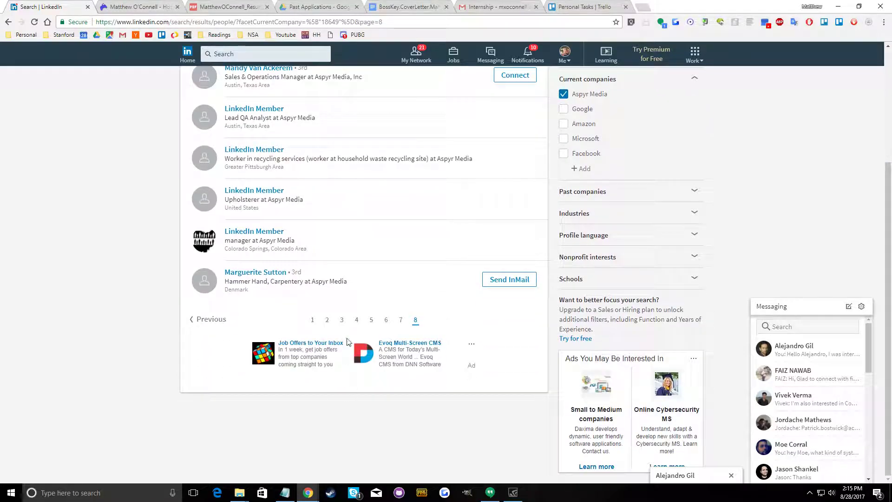
left_click(313, 321)
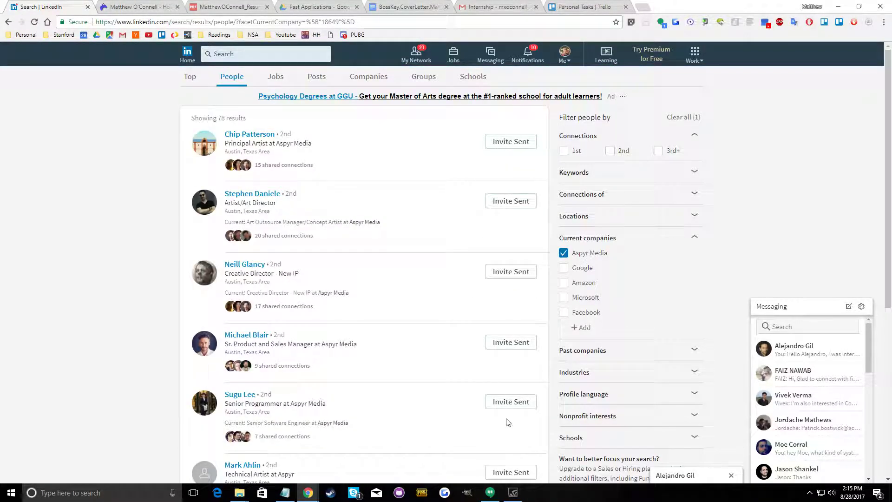
scroll(507, 421, "down", 4)
scroll(504, 422, "up", 2)
scroll(504, 422, "down", 4)
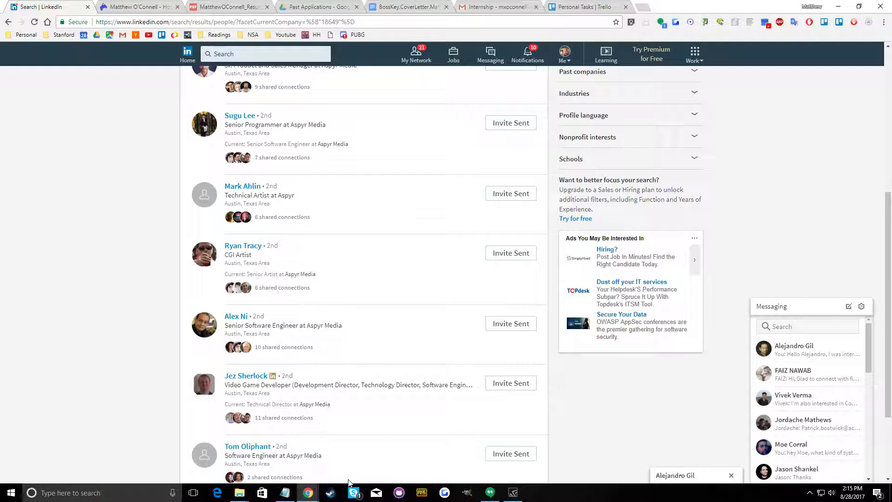
Copy "obsidian" from the studio list in Notepad and search Google for "obsidian intern" in the browser tab holding Trello
left_click(286, 493)
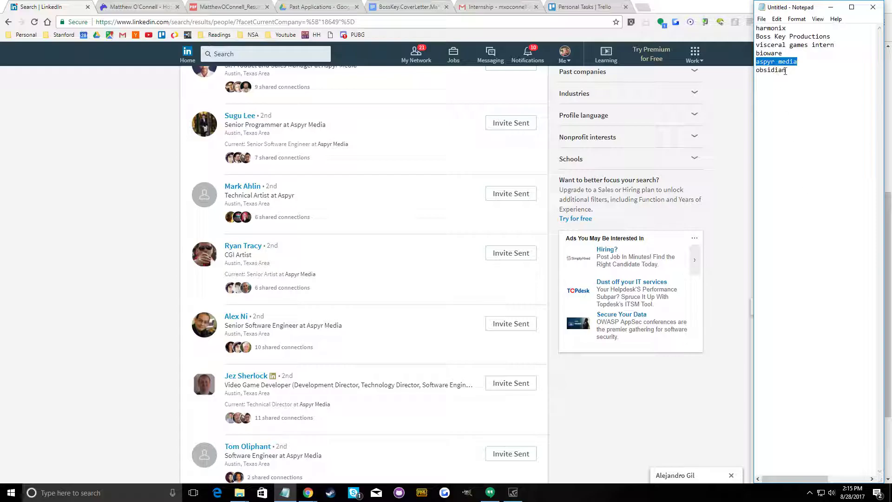
right_click(762, 69)
left_click(773, 92)
left_click(790, 165)
left_click(314, 22)
right_click(433, 21)
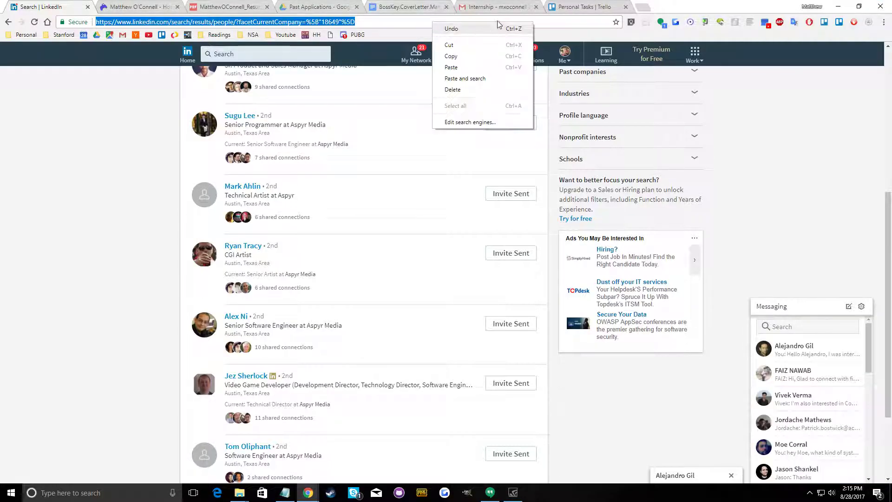
left_click(565, 10)
right_click(535, 18)
left_click(551, 80)
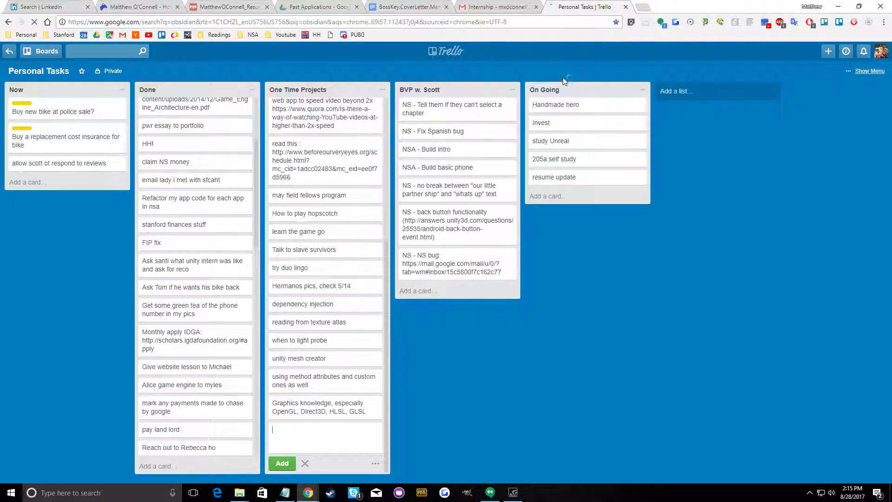
type("intern")
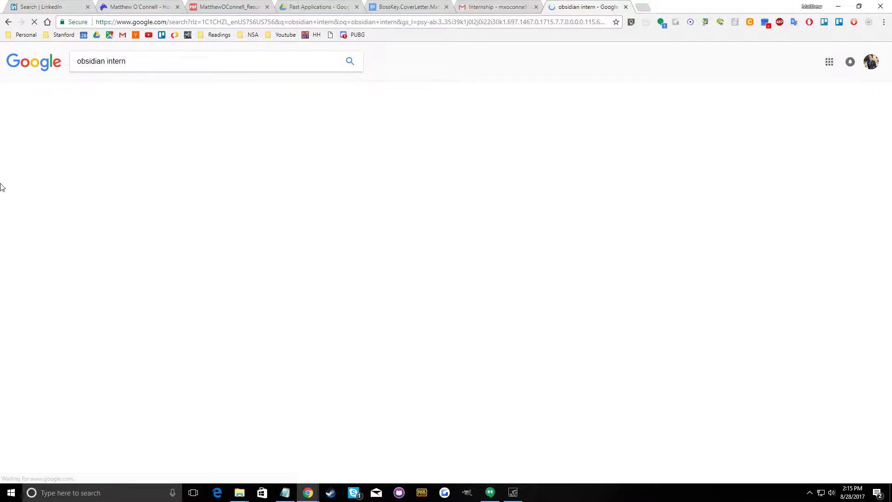
Open the Obsidian Entertainment jobs result in a new tab and copy the e-mail address from its "send us" link
right_click(194, 128)
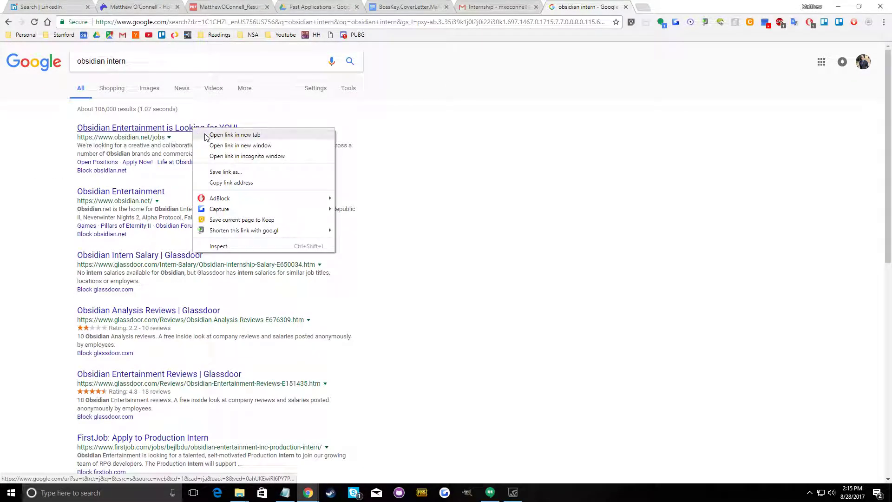
left_click(215, 134)
left_click(700, 5)
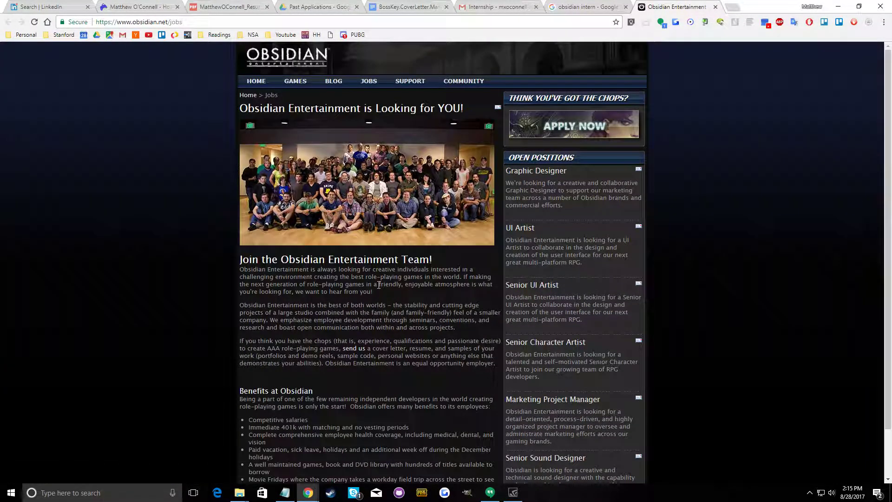
scroll(375, 269, "down", 2)
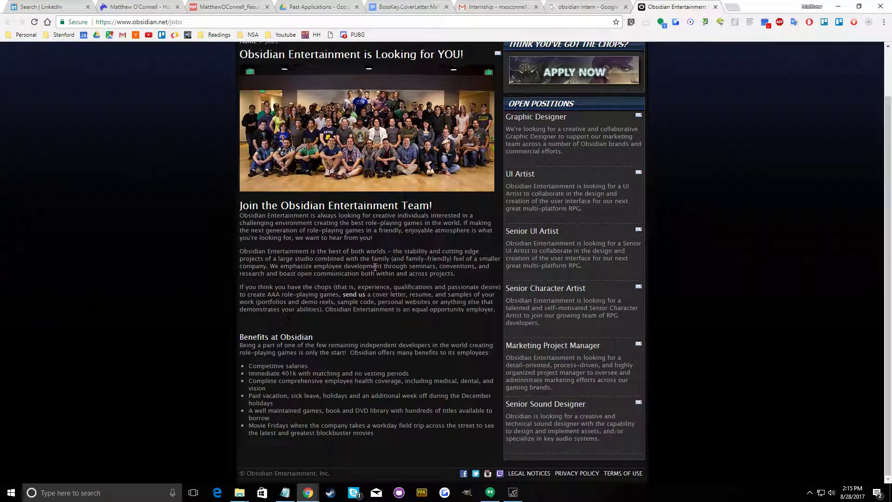
right_click(344, 291)
right_click(362, 295)
left_click(390, 353)
Switch to Gmail and start a new message to the copied Obsidian jobs address with the subject "Intern for Summer"
left_click(539, 6)
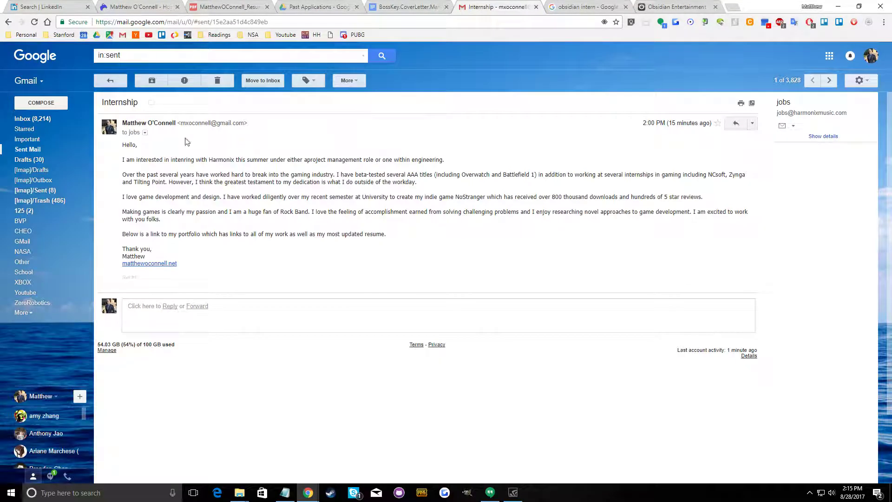
left_click(41, 102)
right_click(725, 230)
left_click(747, 282)
left_click(687, 247)
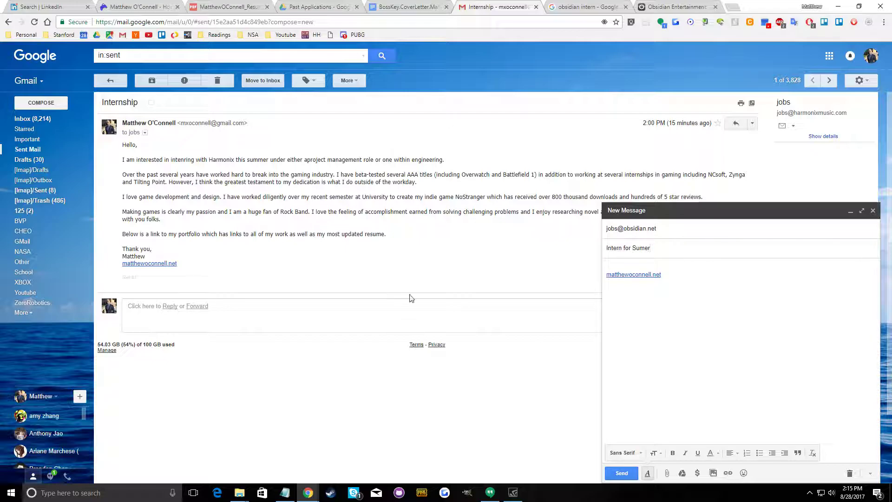
Copy the full text of the sent Harmonix internship email, from greeting to signature, into the new message's body
left_click_drag(181, 276, 153, 168)
left_click(192, 265)
left_click_drag(194, 267, 115, 146)
left_click(621, 272)
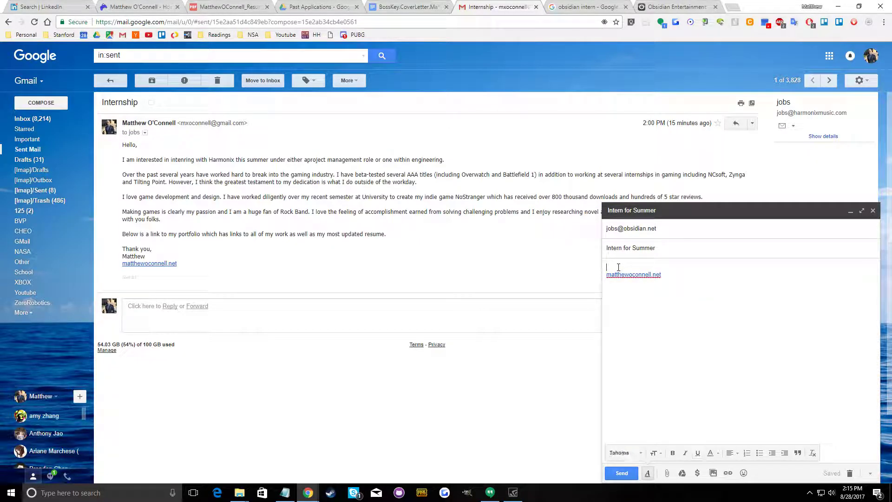
key("ctrl+v")
left_click(330, 37)
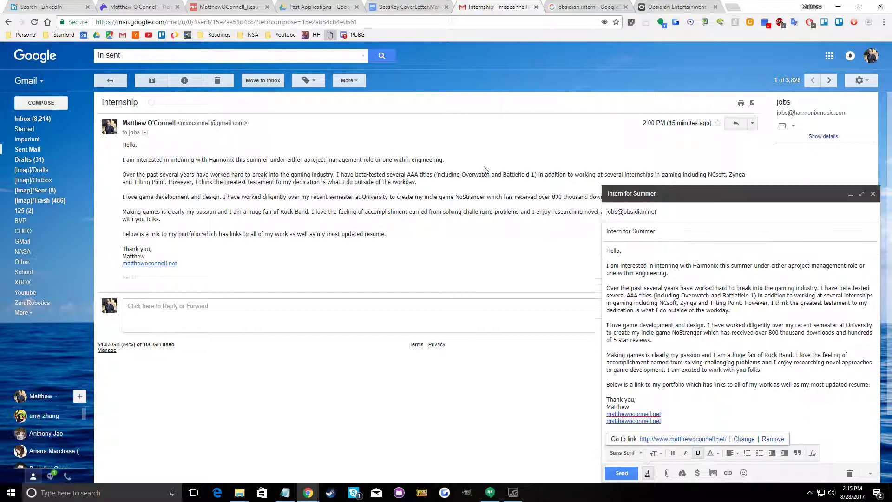
Replace "Harmonix" with "Obsidian" in the first sentence of the new message
double_click(711, 265)
type("Obsidian")
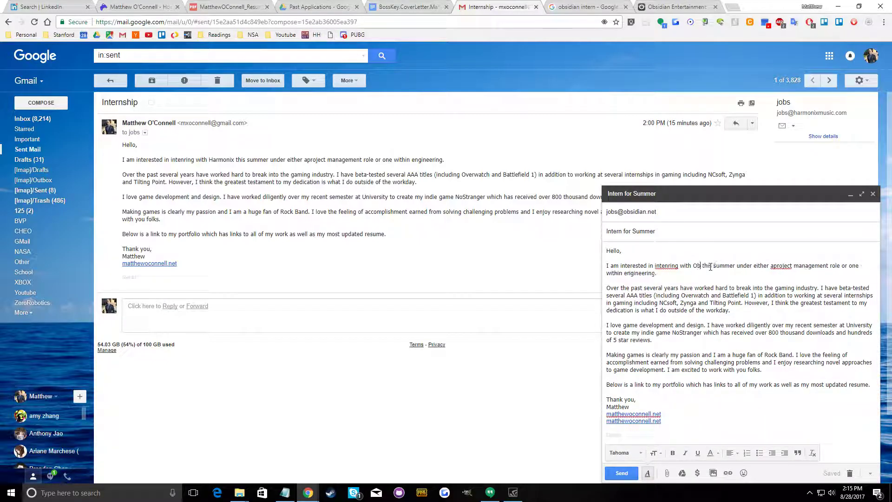
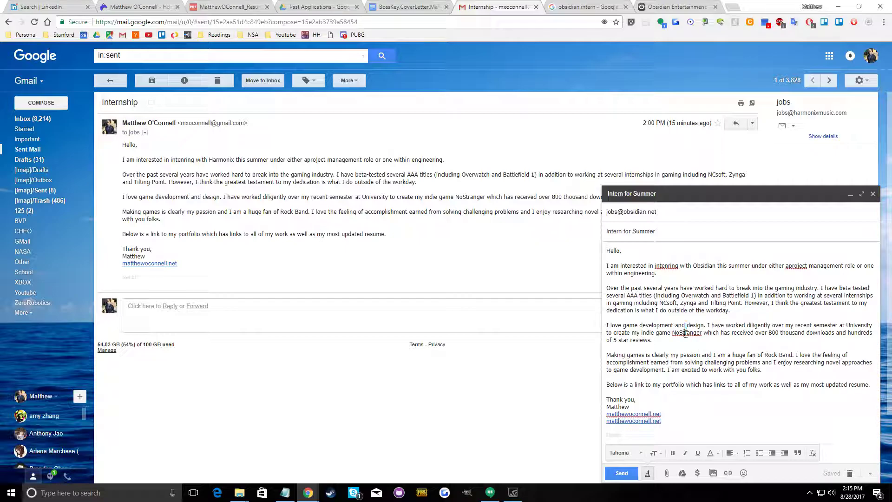
Correct the misspelled "intenring" and "aproject" in the first sentence of the new message
right_click(668, 266)
left_click(695, 275)
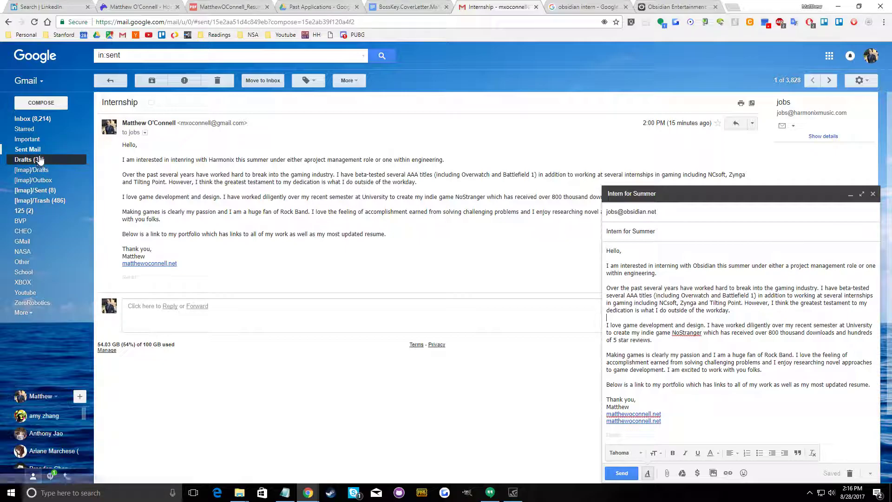
Replace the new message's opening sentence with the one from the sent Aspyr Media email, keeping a blank line after it
left_click(28, 149)
left_click(175, 102)
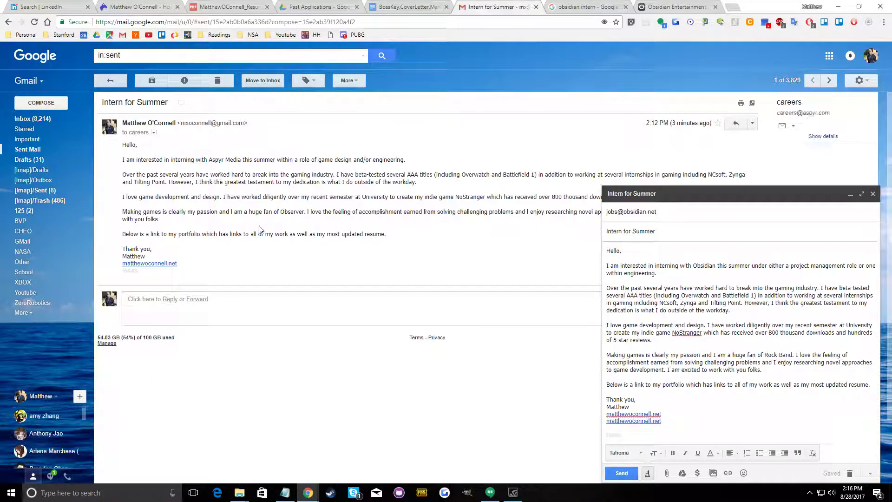
left_click_drag(123, 160, 182, 160)
left_click_drag(414, 161, 113, 160)
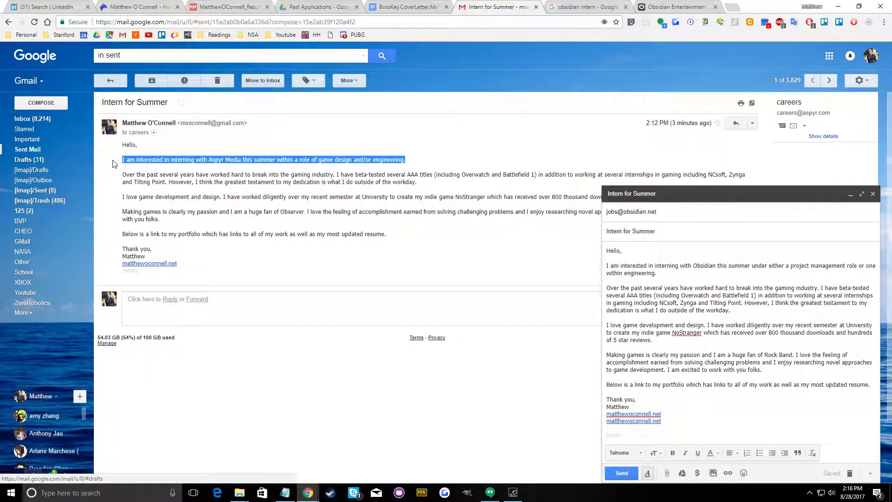
triple_click(719, 278)
type("I am interested in interning with Aspyr Media this summer within a role of game design and/or engineering.")
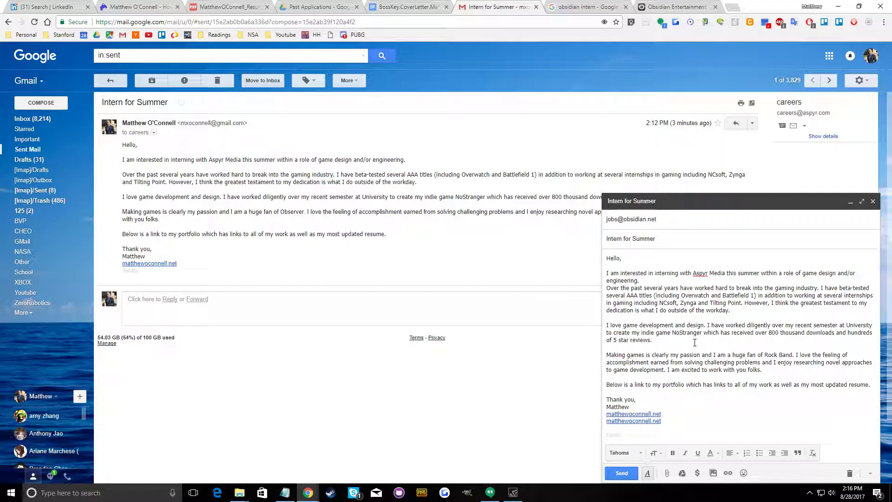
key("Return")
Replace "Aspyr Media" with "Obsidian" in the opening sentence and delete the duplicate portfolio link below the signature
left_click(697, 377)
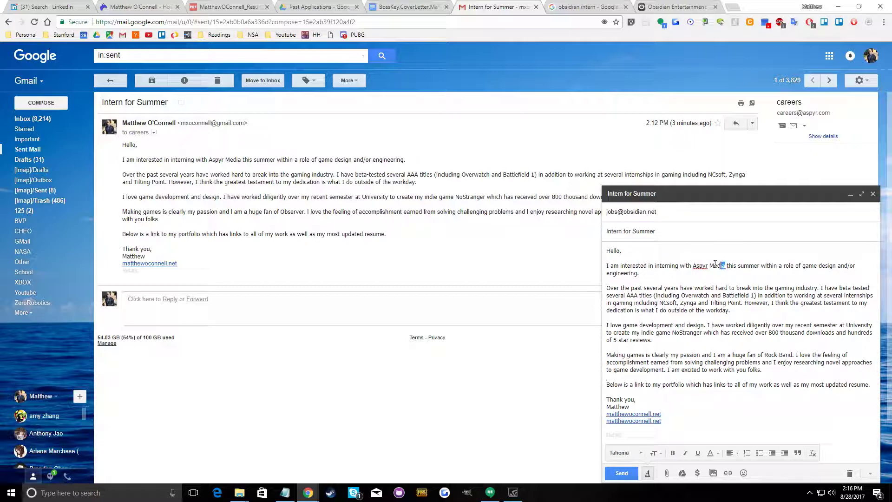
type("Obsidian")
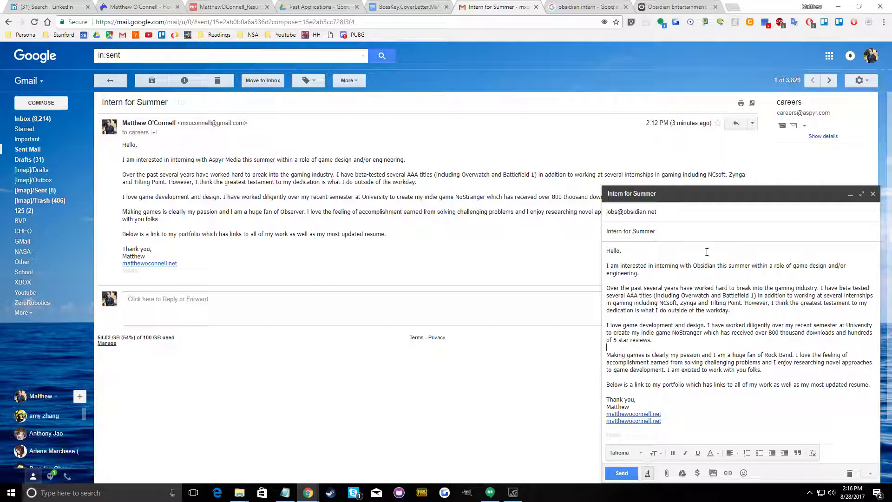
left_click_drag(670, 420, 604, 423)
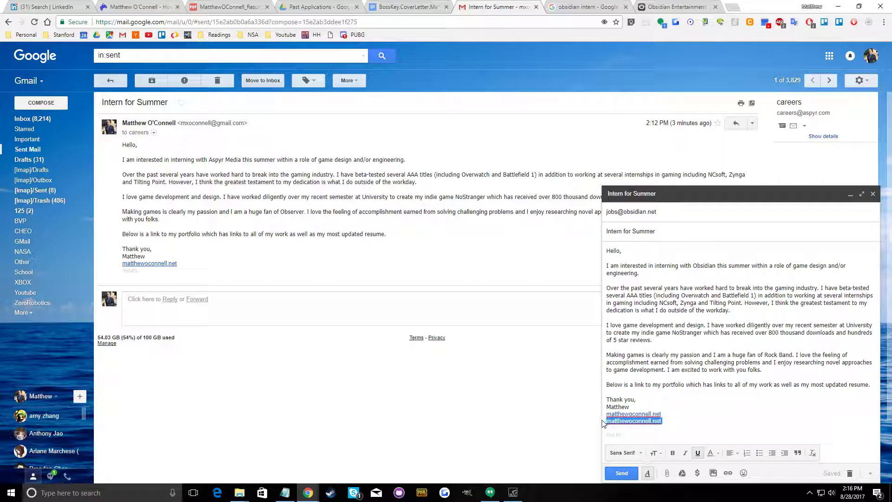
key("BackSpace")
key("BackSpace")
left_click(718, 402)
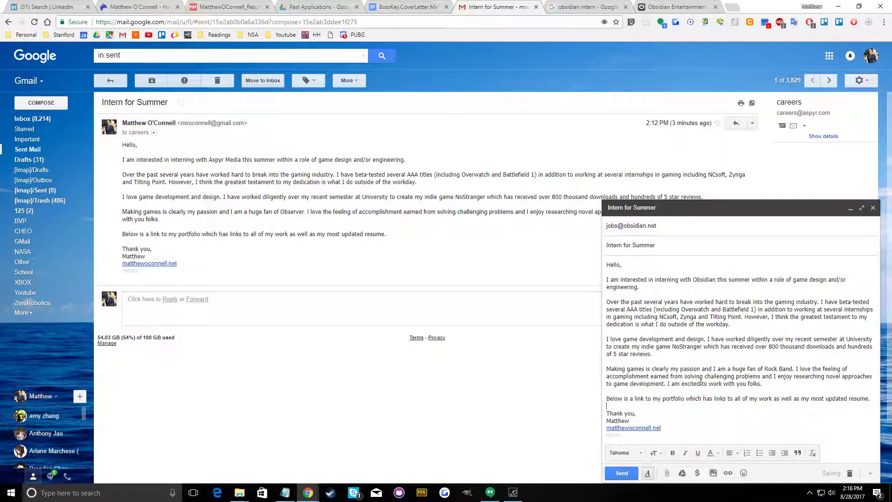
Open the games page of the Obsidian website and copy the title "South Park: Stick of Truth"
left_click(669, 7)
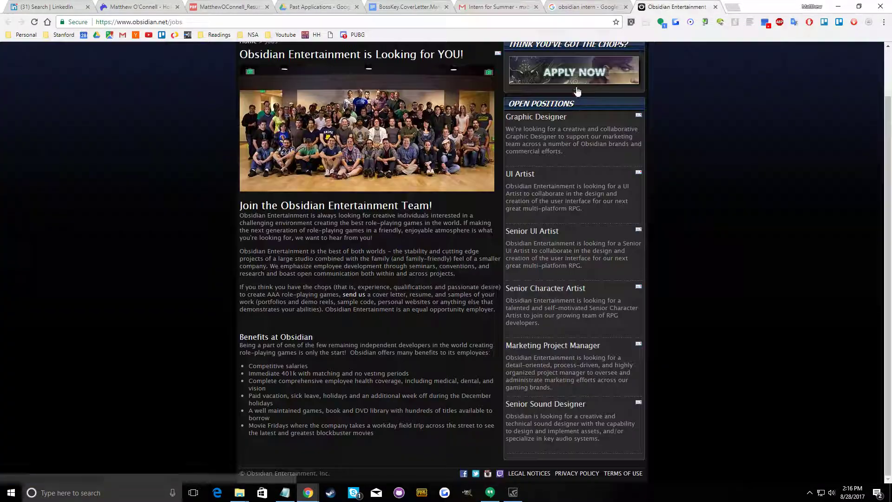
scroll(477, 254, "up", 2)
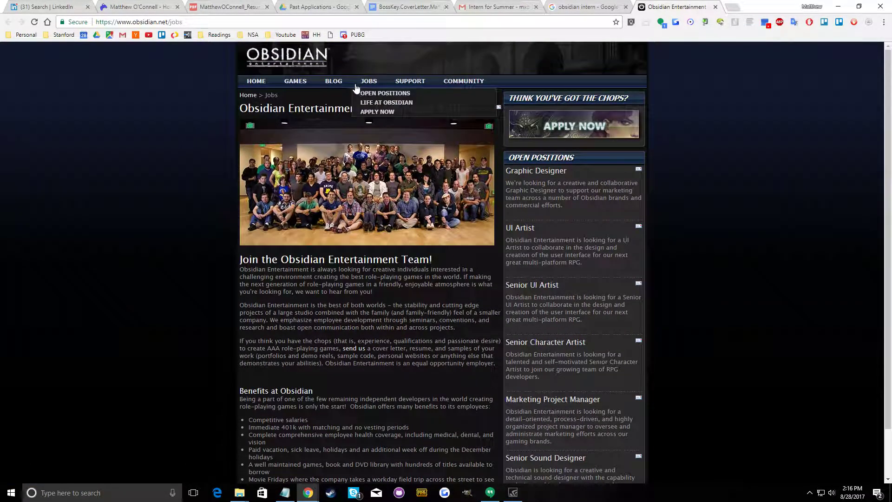
left_click(299, 82)
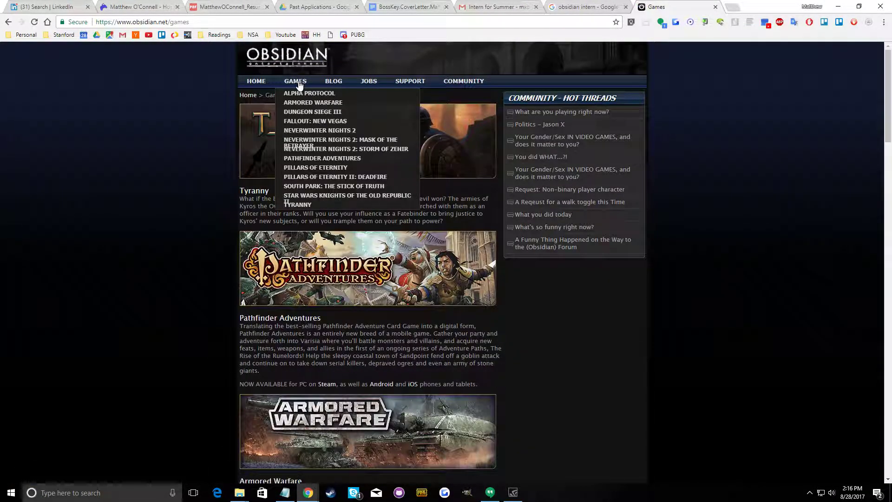
scroll(201, 294, "down", 2)
scroll(201, 299, "down", 8)
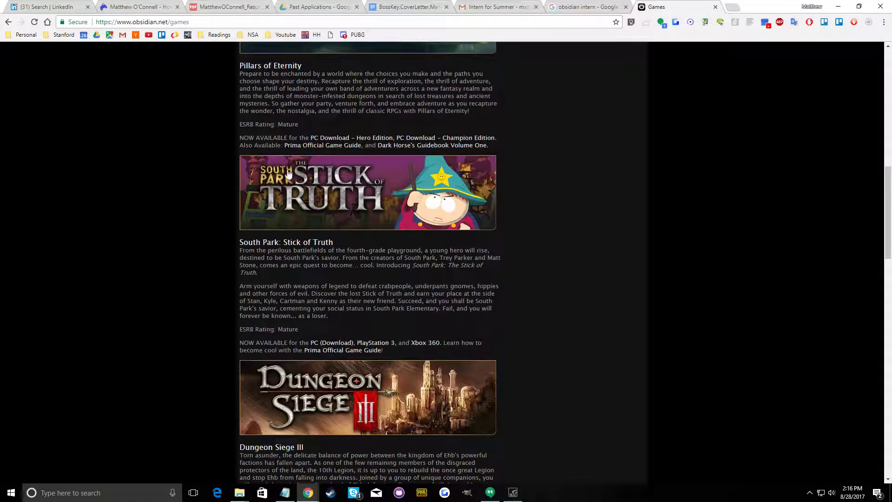
left_click_drag(334, 243, 358, 244)
right_click(329, 242)
left_click(359, 250)
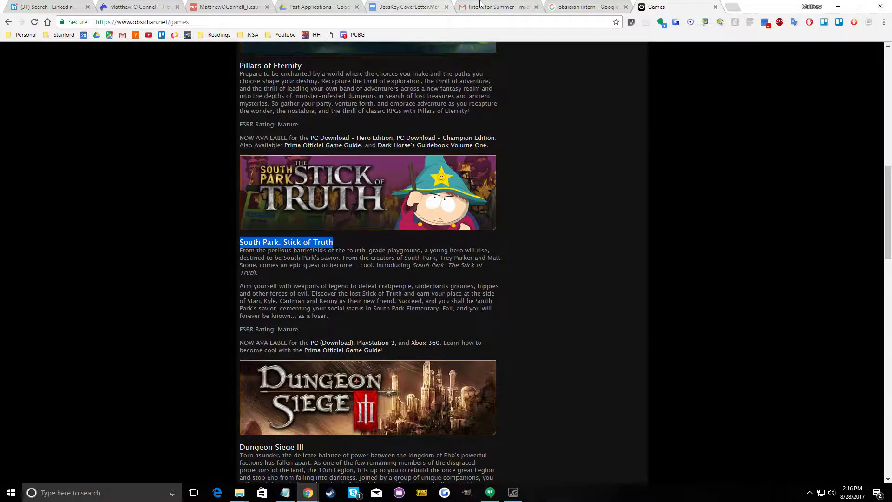
Replace "Rock Band" in the Gmail message with "South Park: Stick of Truth" and send the email to Obsidian
left_click(495, 7)
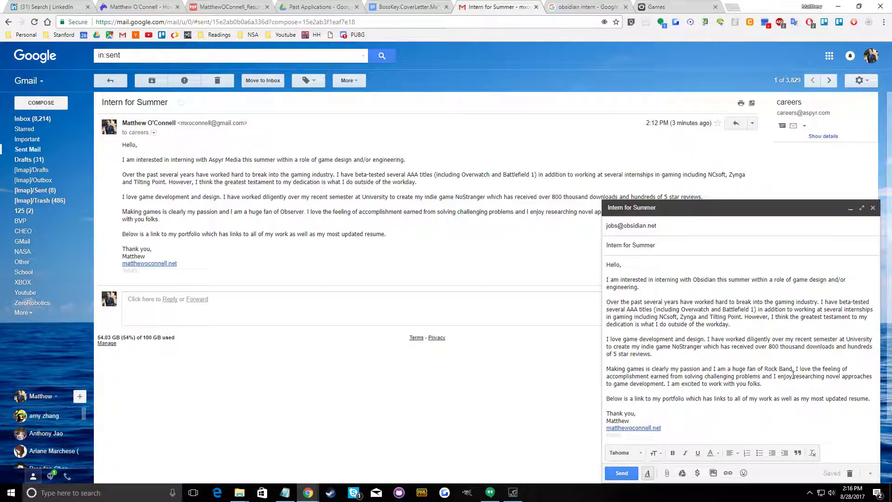
right_click(770, 370)
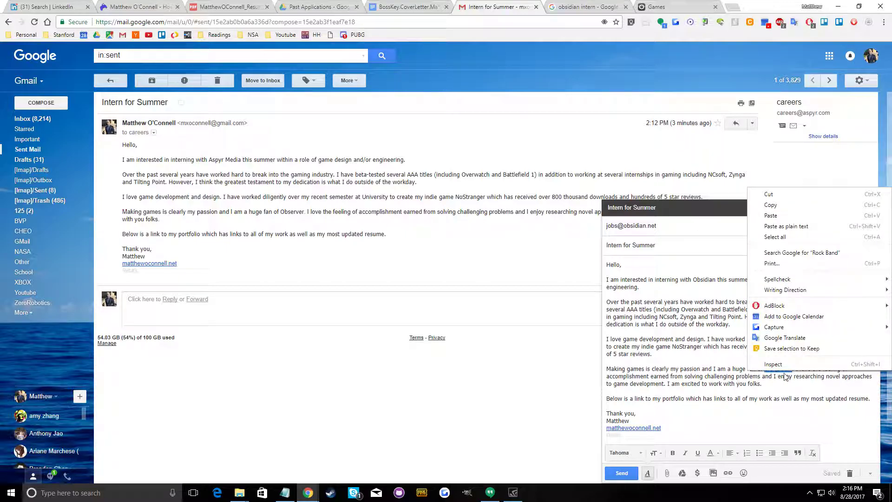
left_click(786, 253)
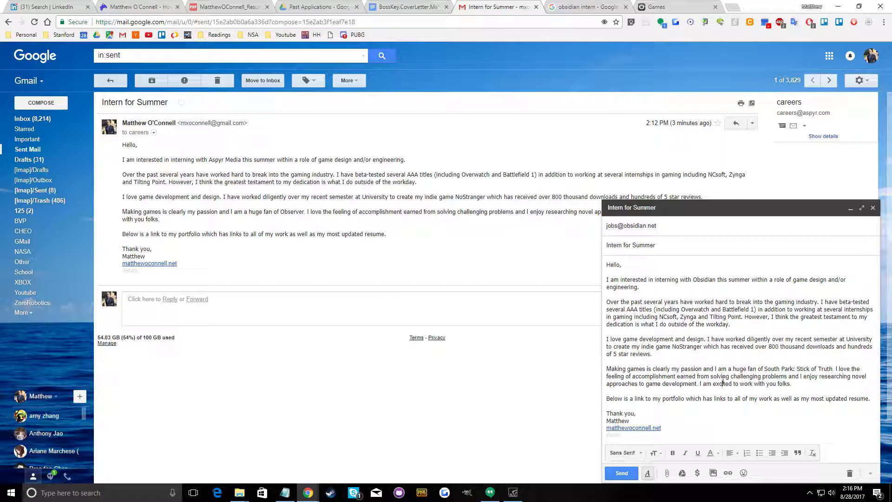
left_click(621, 472)
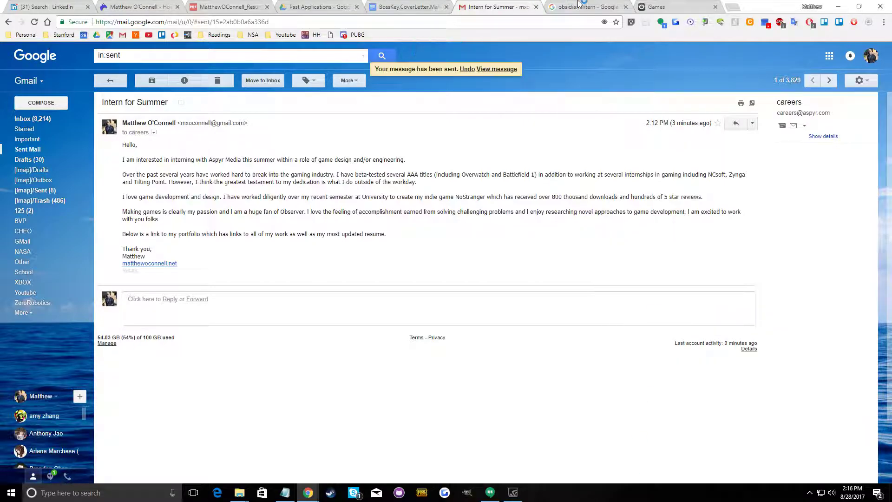
Return to the Obsidian website's jobs page and look over its open positions
left_click(648, 5)
left_click(586, 6)
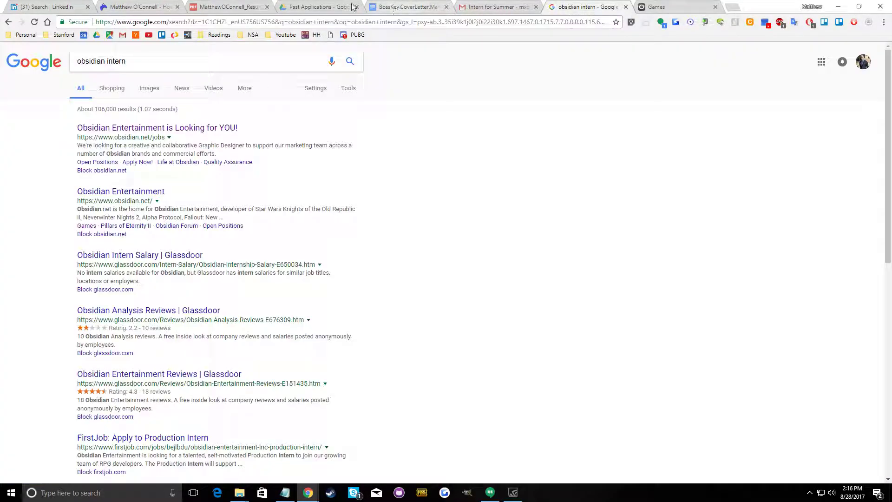
left_click(639, 5)
scroll(514, 261, "up", 2)
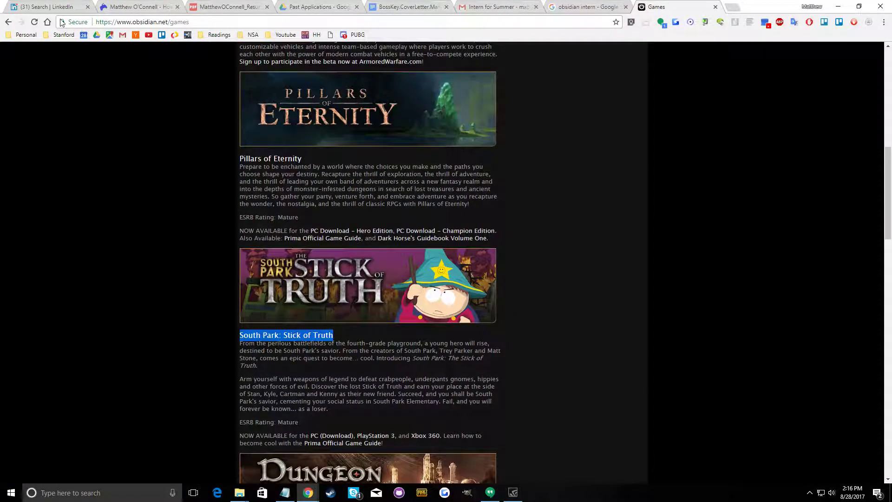
left_click(10, 22)
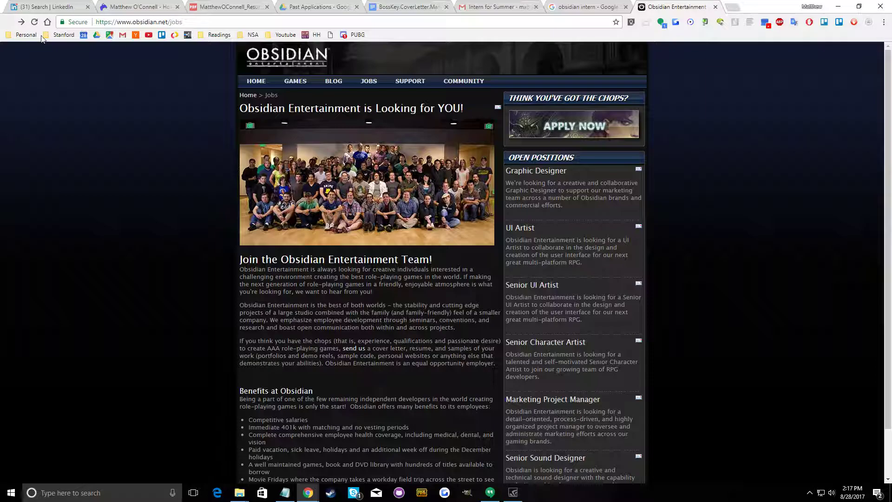
scroll(361, 279, "down", 2)
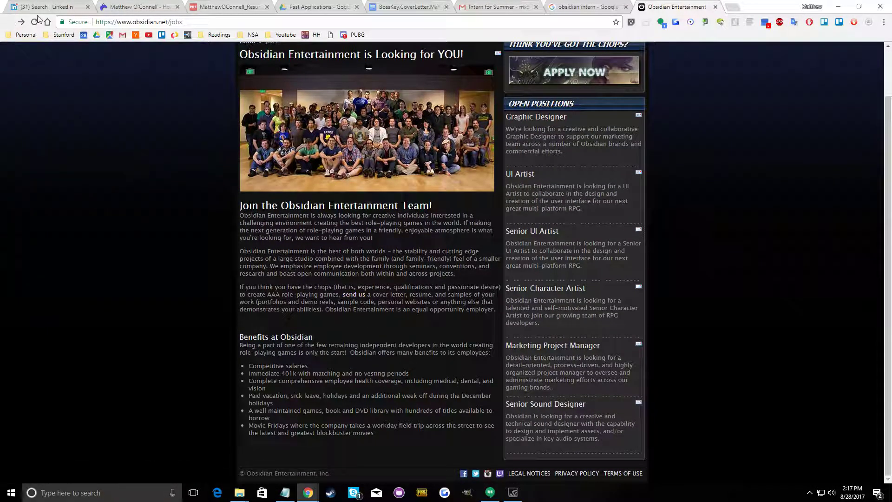
left_click(114, 22)
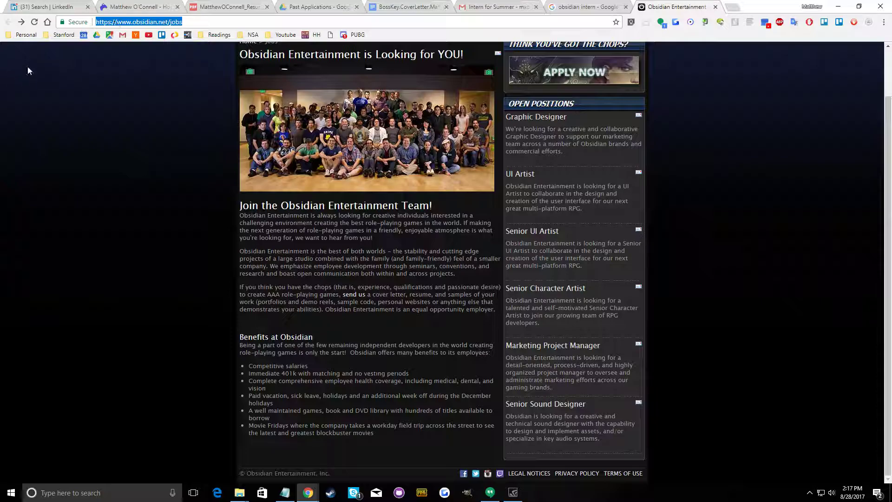
Open the FirstJob Production Intern listing from the Google results in a new tab and close the Obsidian jobs tab
left_click(574, 6)
scroll(249, 224, "down", 4)
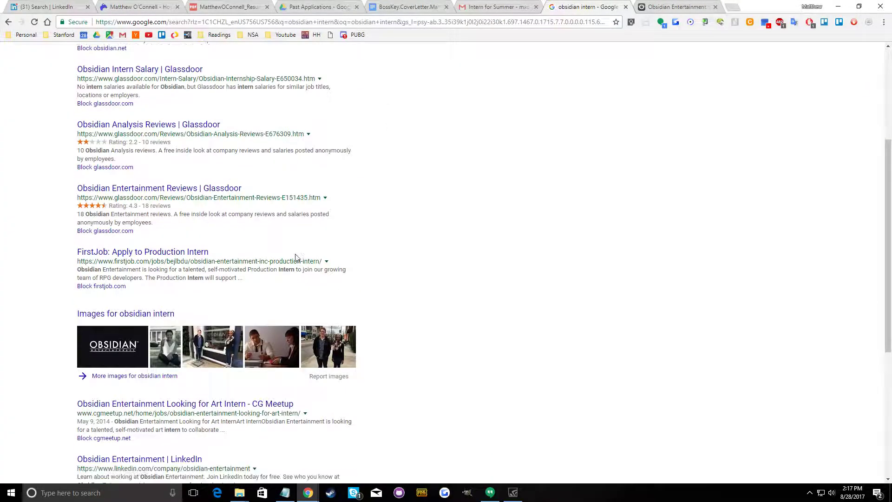
scroll(249, 223, "up", 2)
scroll(249, 223, "down", 5)
right_click(200, 115)
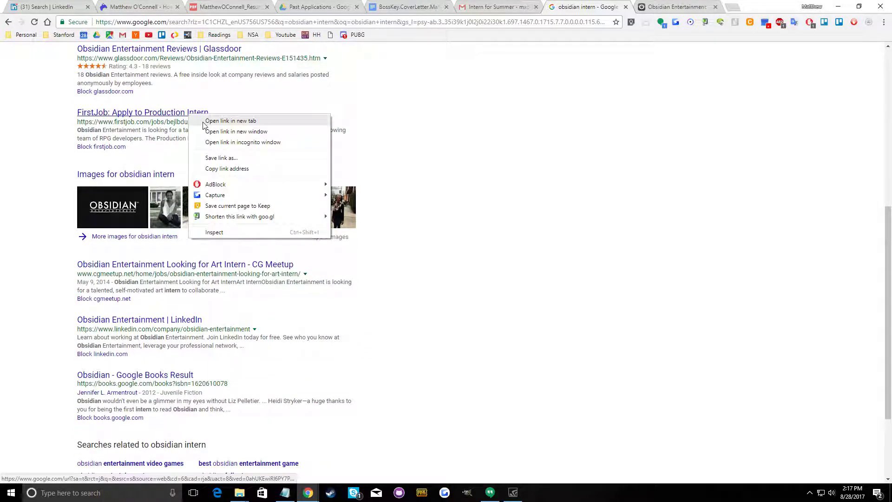
left_click(218, 122)
scroll(175, 229, "down", 3)
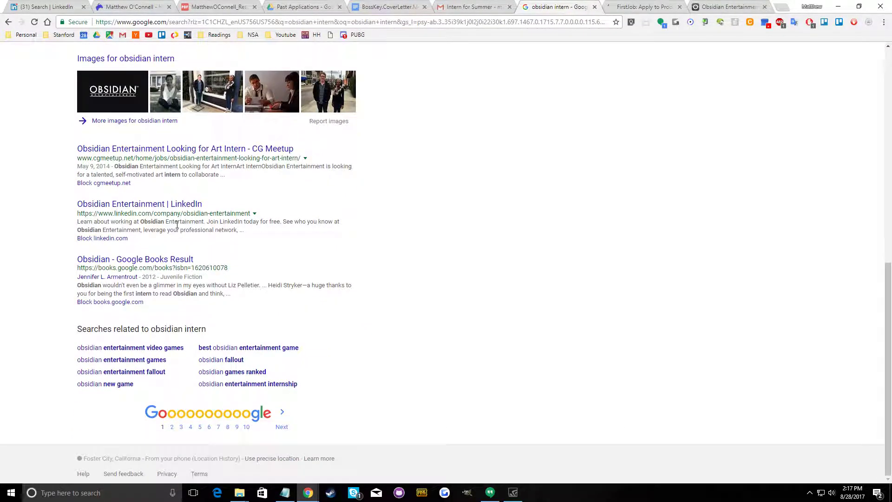
left_click(727, 7)
left_click(764, 7)
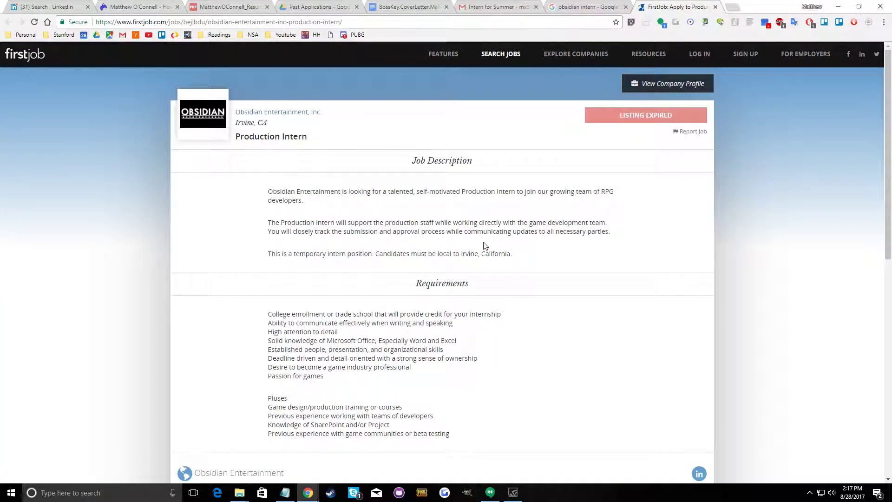
Examine the Production Intern listing's status, requirements, company overview and contact section
scroll(483, 245, "down", 6)
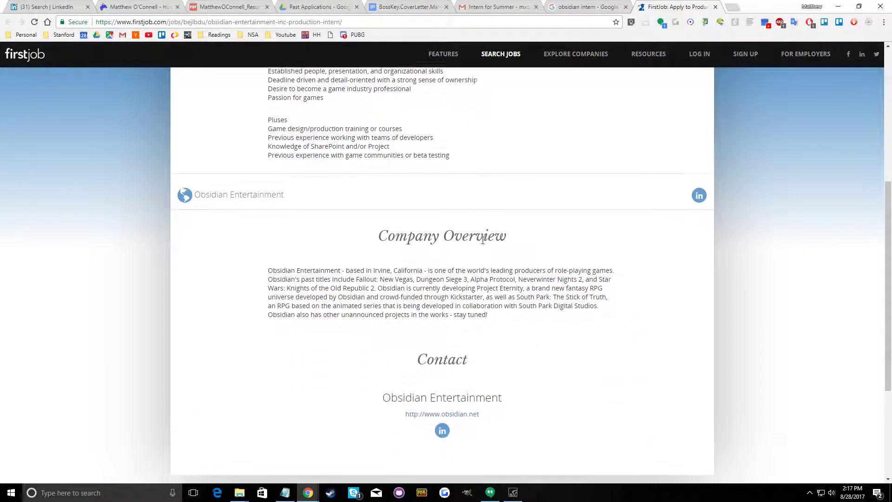
scroll(478, 240, "up", 5)
scroll(479, 240, "up", 1)
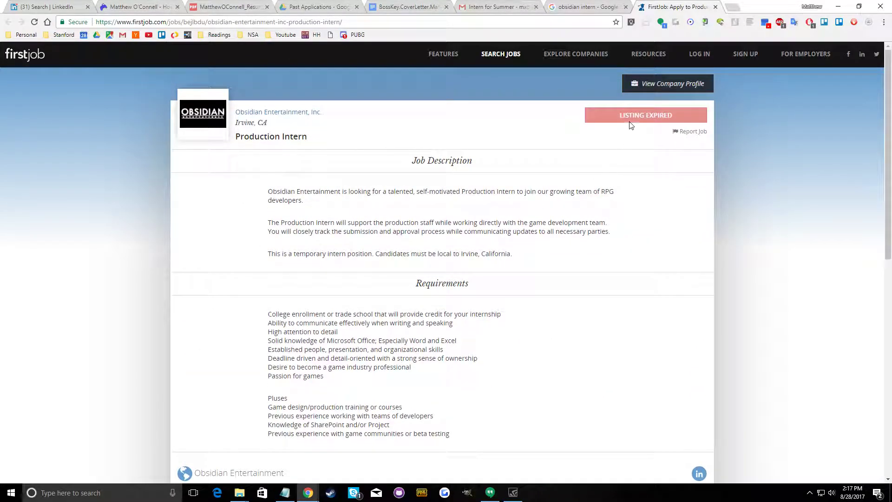
scroll(485, 332, "down", 9)
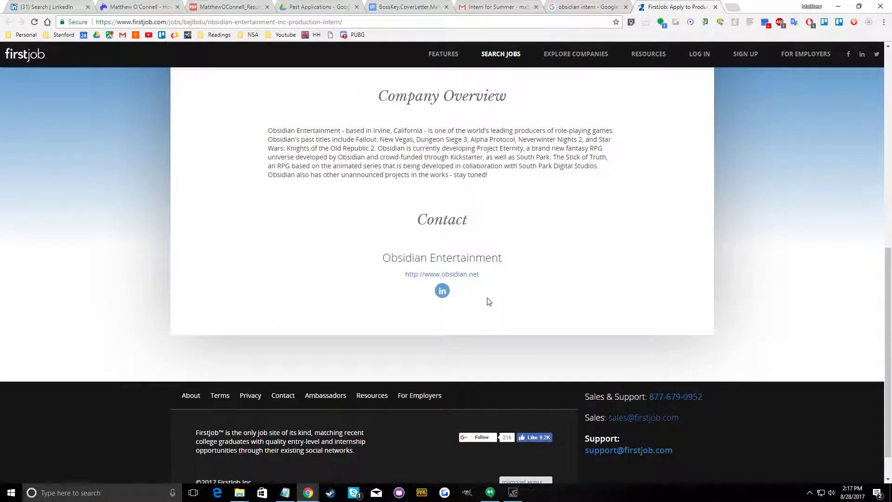
Switch to LinkedIn and search people for "obsidian"
left_click(70, 9)
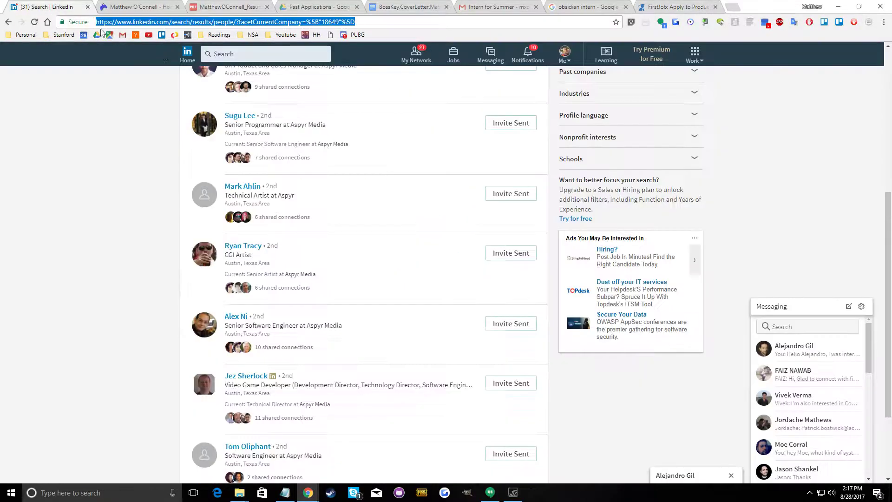
left_click(226, 55)
type("obsidian")
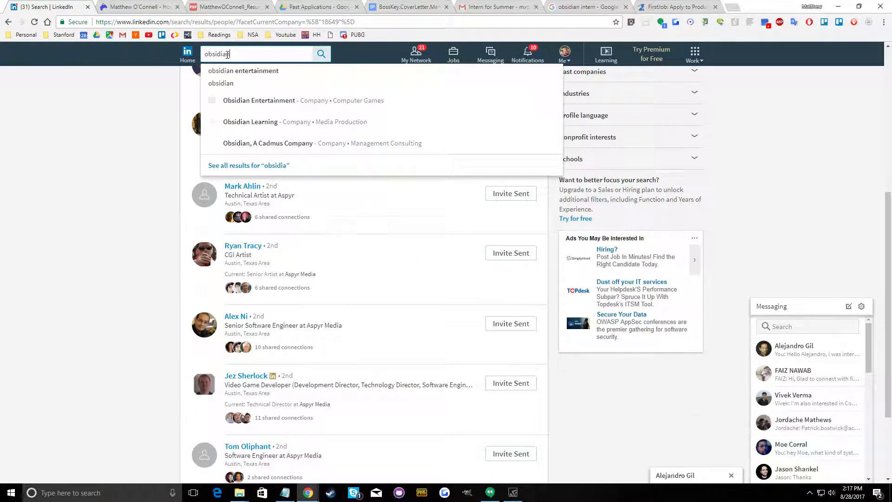
key("Return")
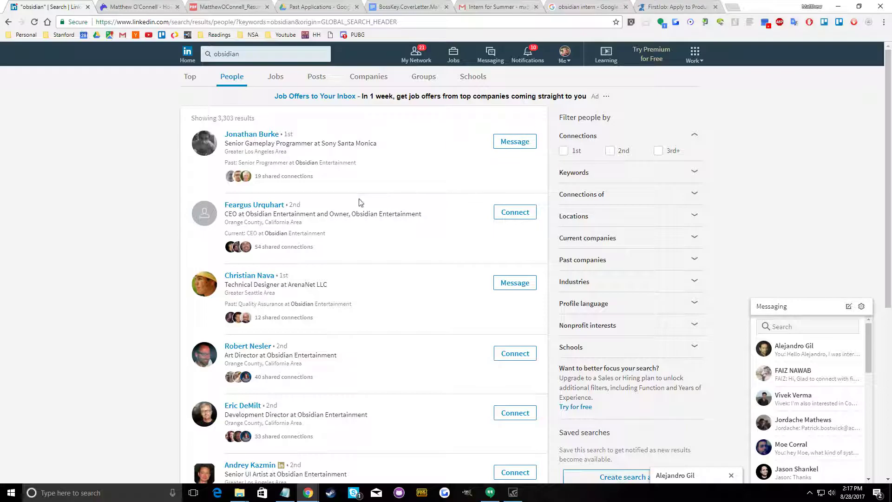
Try to send the CEO of Obsidian Entertainment a connection invitation without a note, discarding any empty message window
left_click(517, 212)
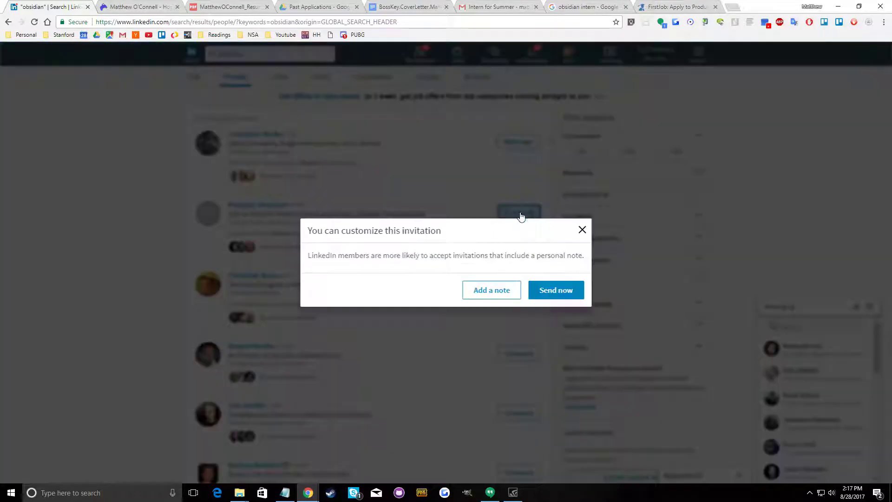
left_click(562, 292)
left_click(515, 141)
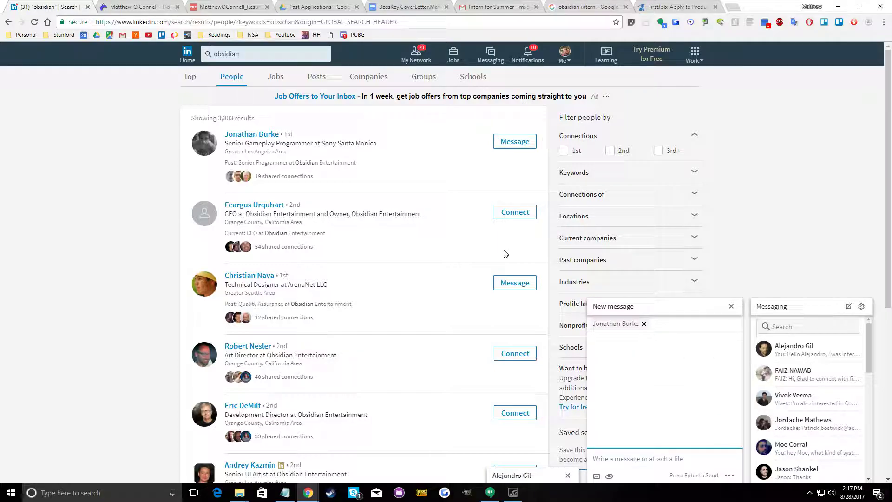
left_click(732, 306)
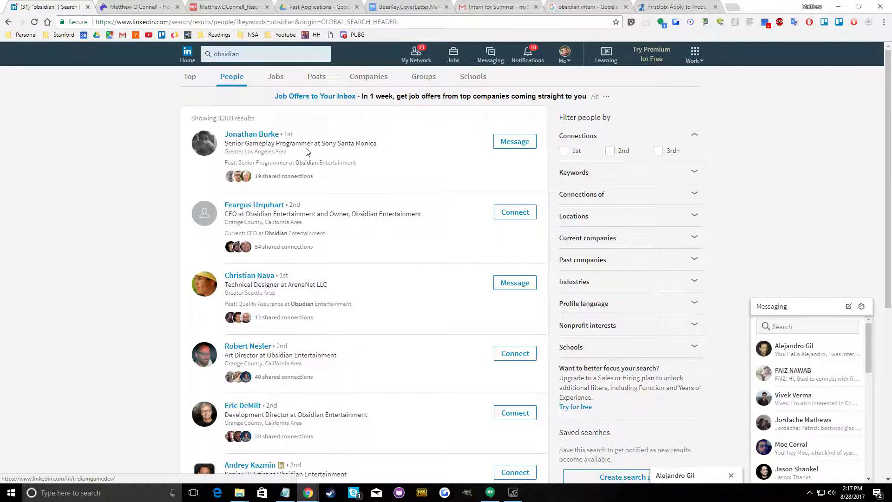
Start a message to the Senior Gameplay Programmer at Sony Santa Monica and copy the internship inquiry from the earlier SlegdeHammer conversation
left_click(496, 141)
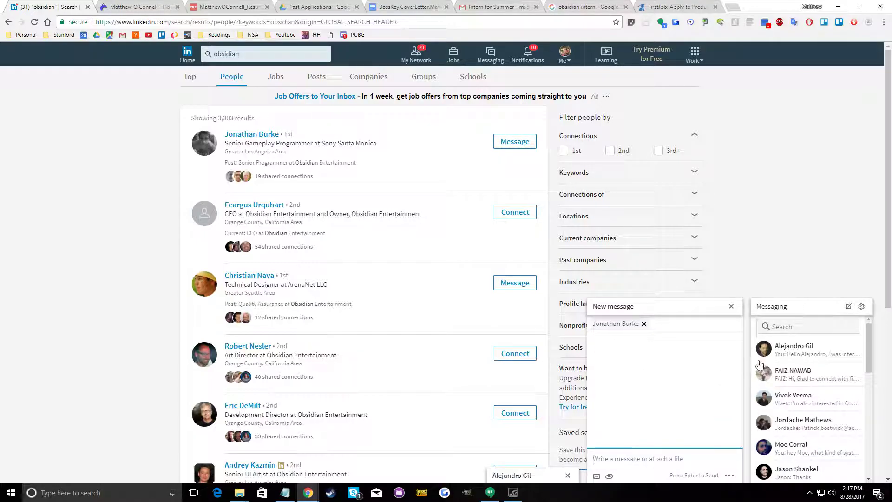
left_click(774, 358)
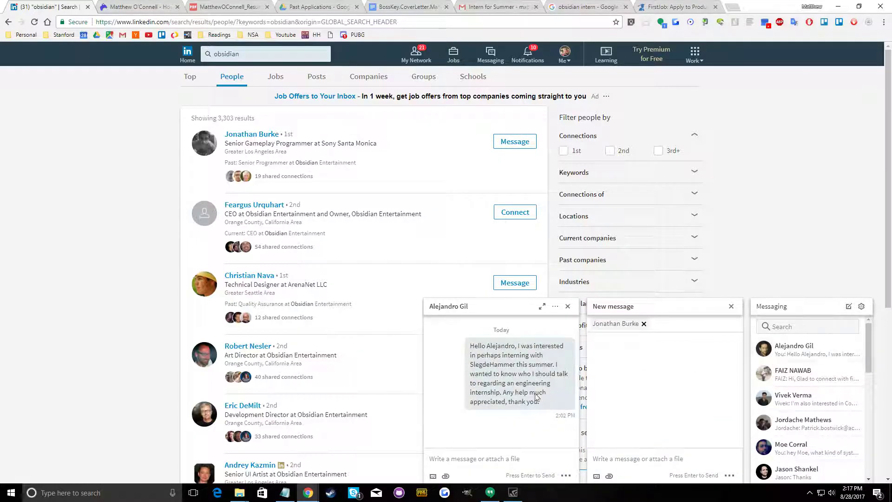
left_click_drag(544, 400, 461, 342)
right_click(495, 352)
left_click(520, 361)
Paste the inquiry into the new message, change the studio name to "Sony Santa Monica", and send it
left_click(612, 461)
right_click(612, 462)
left_click(643, 362)
double_click(657, 434)
type("Sony")
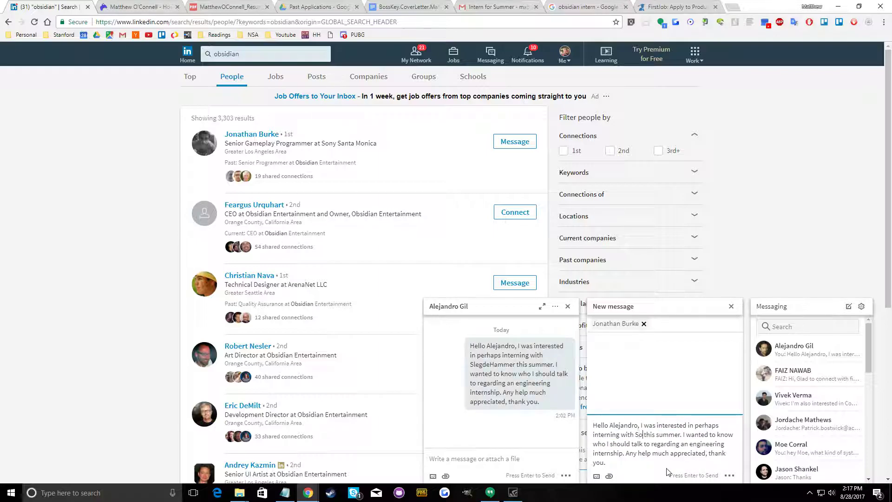
type(" Santa Monica")
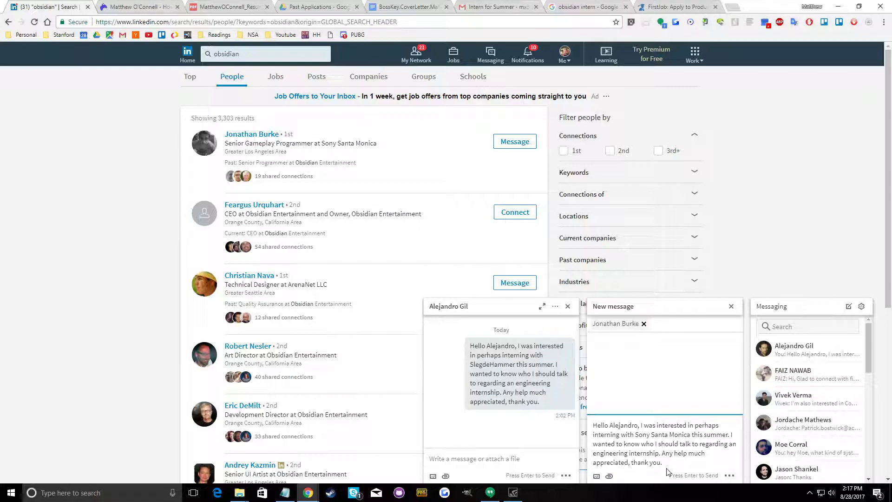
key("Return")
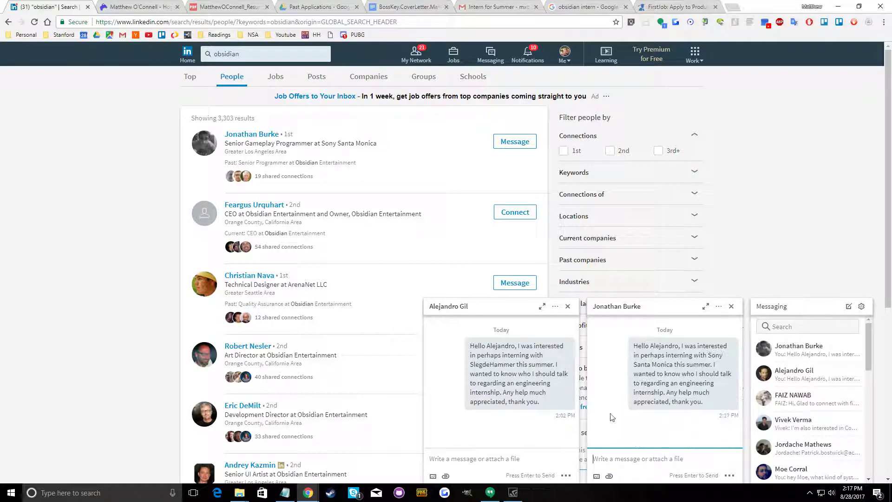
Copy the text of the sent Sony Santa Monica inquiry and close both open conversations
left_click_drag(712, 403, 632, 346)
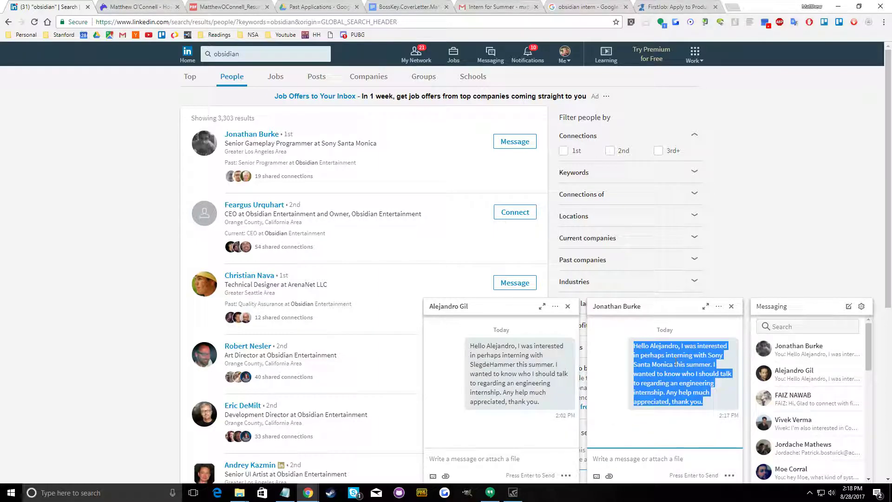
right_click(692, 362)
left_click(692, 367)
left_click(567, 307)
left_click(730, 420)
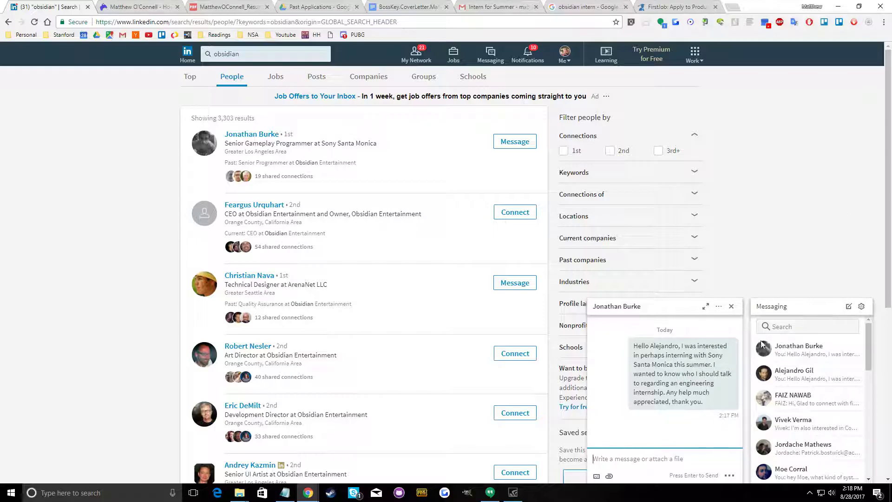
left_click(732, 307)
Send connection invitations without a note to Obsidian's Art Director, Development Director and Senior Designer in the people results
scroll(392, 384, "down", 3)
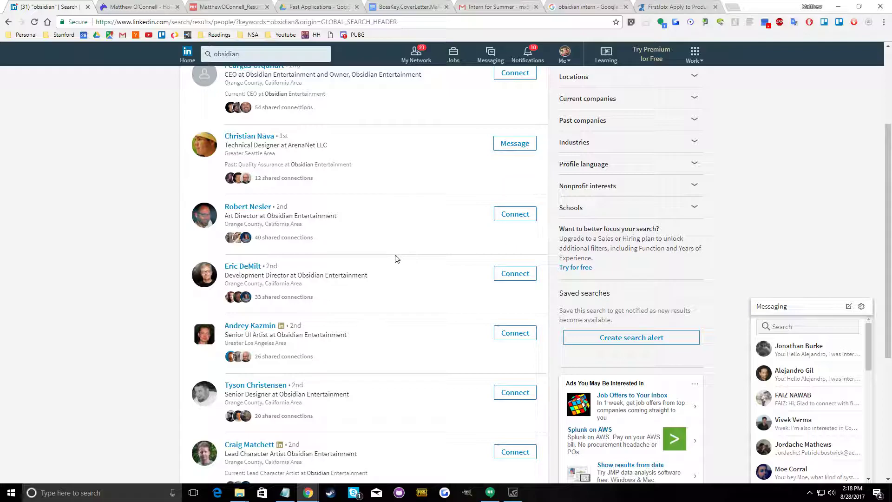
left_click(515, 214)
left_click(550, 291)
left_click(515, 274)
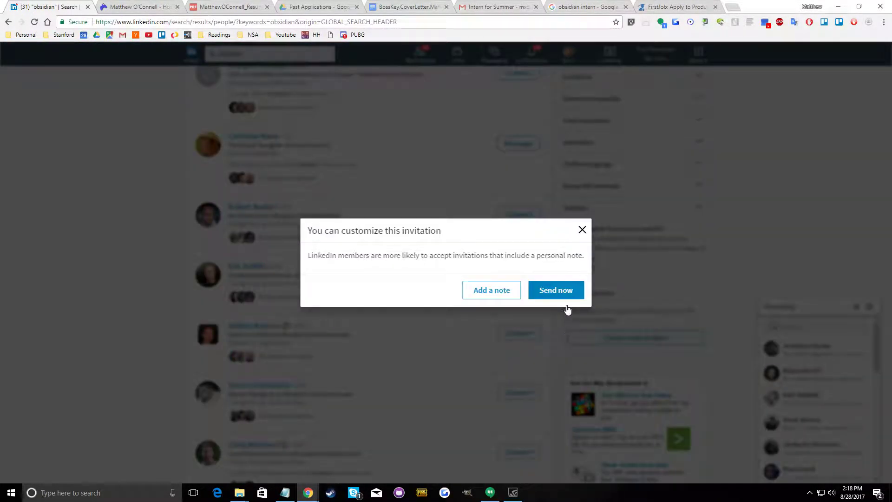
left_click(544, 300)
left_click(527, 393)
left_click(556, 291)
Invite Obsidian's Lead Character Artist, Senior Systems Designer and Senior Environment Artist on results page 1 to connect without a note
scroll(522, 371, "down", 2)
left_click(518, 360)
left_click(555, 301)
left_click(521, 431)
left_click(559, 290)
scroll(500, 408, "down", 3)
left_click(515, 340)
left_click(554, 291)
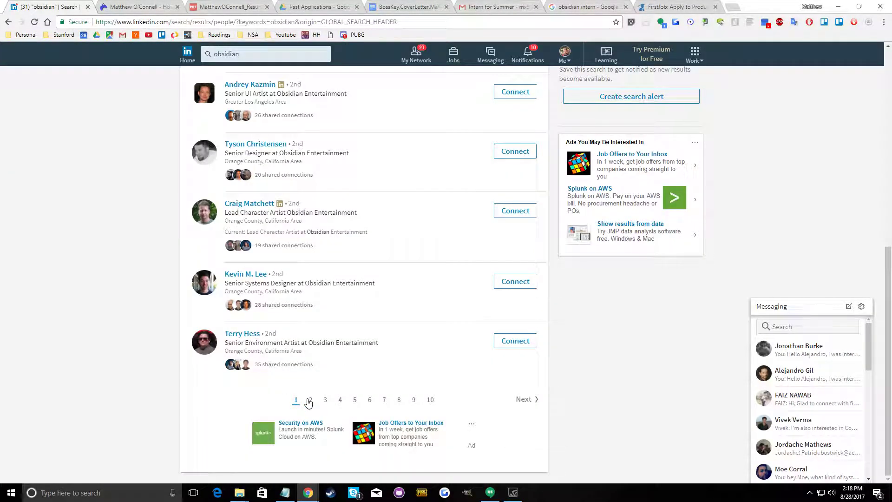
Open results page 2 and send the first six people connection invitations without a note
left_click(311, 400)
left_click(516, 141)
left_click(548, 286)
left_click(520, 201)
left_click(553, 290)
left_click(517, 260)
left_click(555, 291)
left_click(519, 320)
left_click(556, 293)
left_click(518, 379)
left_click(555, 291)
left_click(517, 438)
left_click(554, 293)
Invite the 3D Artist, Game Director, Sr. VFX artist and Lead Vehicle Artist on results page 2 to connect without a note
scroll(516, 367, "down", 4)
left_click(515, 323)
left_click(554, 291)
left_click(515, 382)
left_click(555, 291)
scroll(506, 371, "down", 3)
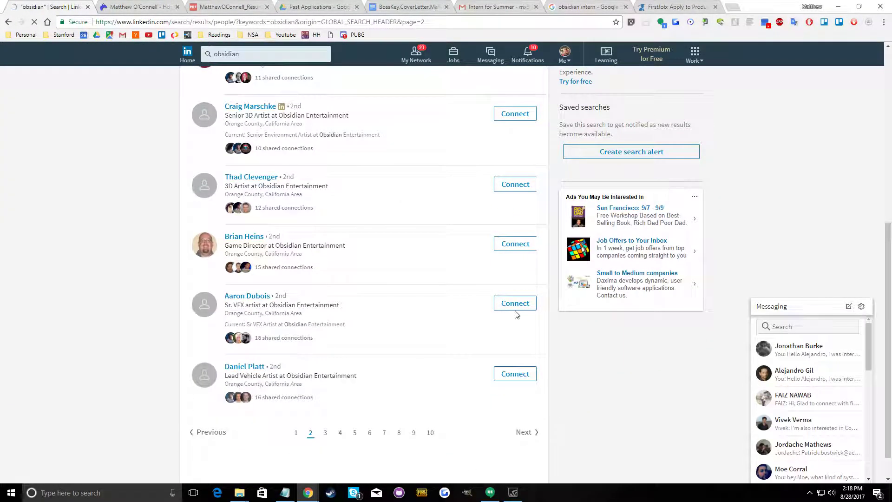
left_click(515, 306)
left_click(554, 292)
left_click(514, 373)
left_click(554, 293)
scroll(324, 379, "down", 1)
Open results page 3 and send note-free invitations to the first three people and the Audio Director and Composer
left_click(325, 378)
left_click(519, 141)
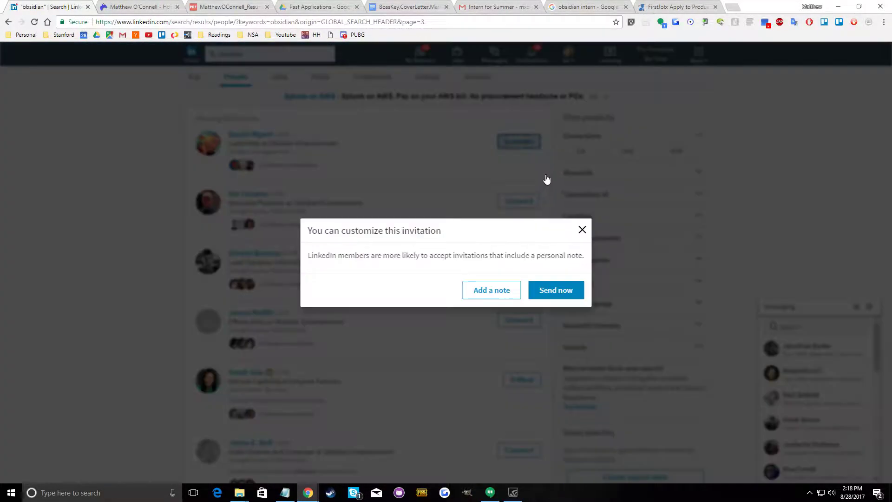
left_click(553, 290)
left_click(519, 201)
left_click(554, 290)
left_click(517, 260)
left_click(552, 293)
left_click(520, 449)
left_click(552, 298)
Send note-free invitations to Obsidian's PR Manager and the two Senior Designers at the end of results page 3
scroll(464, 372, "down", 5)
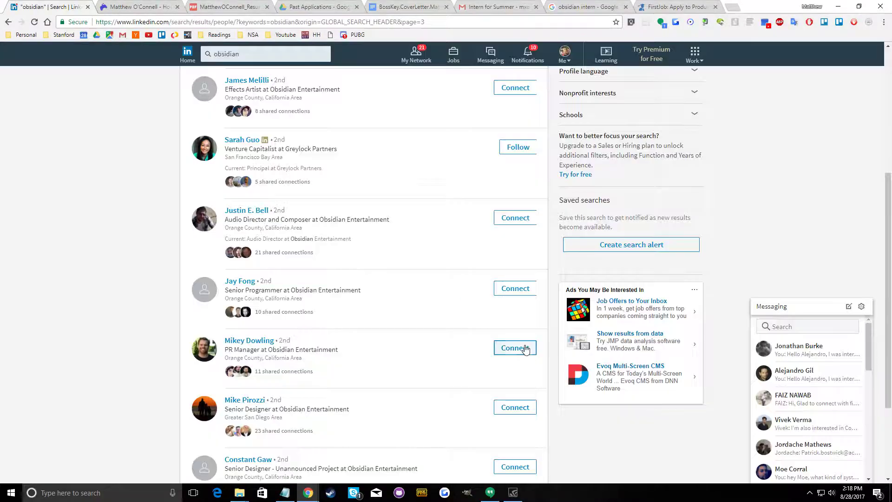
left_click(524, 348)
left_click(554, 293)
left_click(511, 404)
left_click(556, 291)
scroll(508, 348, "down", 3)
left_click(508, 347)
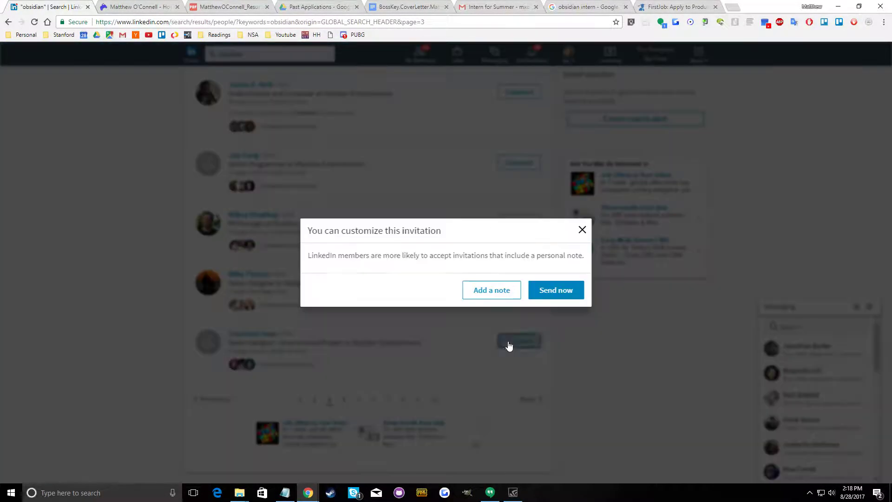
left_click(541, 290)
left_click(520, 286)
left_click(558, 290)
Open results page 4 and send the first six Obsidian employees, from FX Artist to Senior Environment Artist, invitations without a note
left_click(342, 401)
left_click(521, 144)
left_click(521, 143)
left_click(521, 146)
left_click(543, 288)
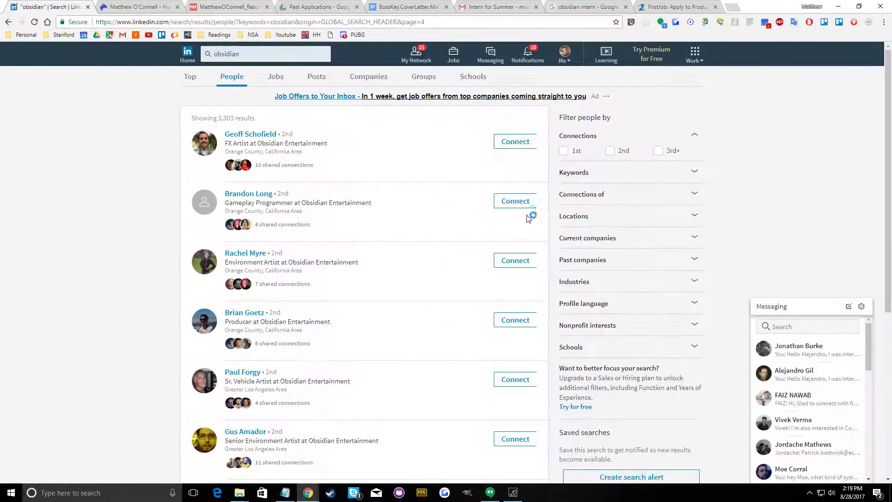
left_click(534, 290)
left_click(514, 260)
left_click(542, 293)
left_click(516, 320)
left_click(541, 292)
left_click(515, 379)
left_click(556, 292)
left_click(513, 436)
left_click(550, 291)
Invite the Narrative Designer, Tech Recruiter and Senior Systems Designer on results page 4 without a note, and follow the Greylock Partners investor
scroll(521, 327, "down", 3)
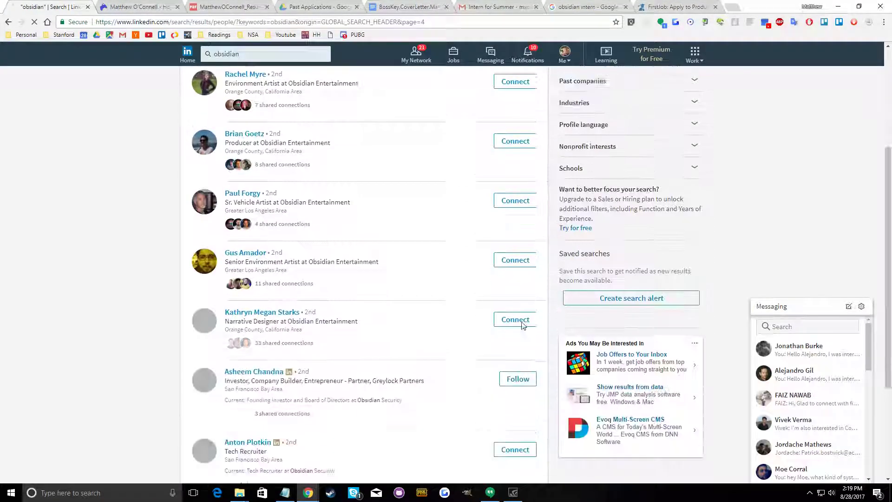
left_click(529, 309)
left_click(555, 290)
left_click(500, 372)
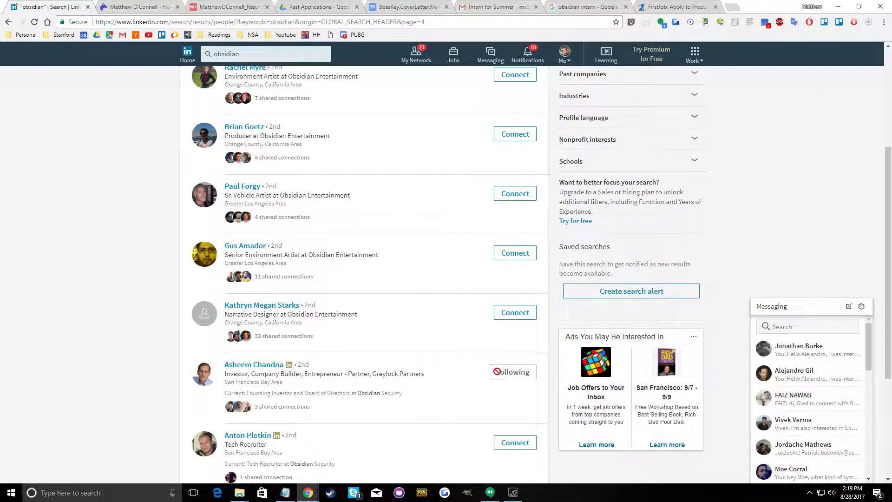
scroll(506, 353, "down", 3)
left_click(534, 302)
left_click(556, 292)
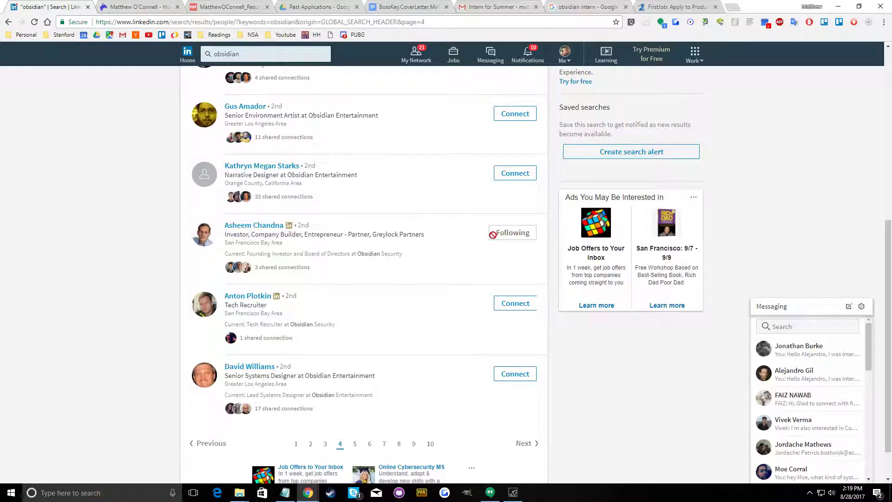
left_click(520, 377)
left_click(555, 291)
Open results page 5 and send note-free invitations to the first, second, third, fifth and sixth people listed
left_click(354, 444)
left_click(523, 144)
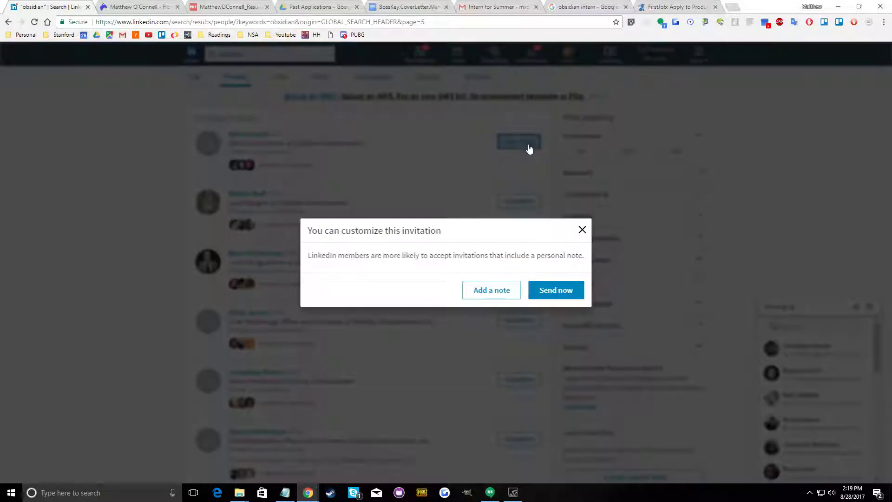
left_click(553, 291)
left_click(524, 205)
left_click(551, 289)
left_click(525, 262)
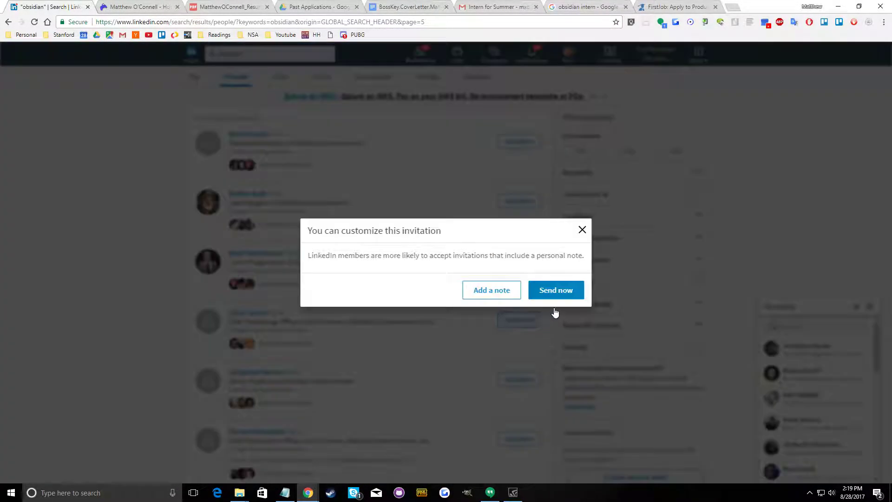
left_click(554, 291)
left_click(515, 381)
left_click(562, 291)
left_click(515, 437)
left_click(563, 292)
Send connection invitations without a note to the last four people on results page 5
left_click(521, 325)
left_click(523, 323)
left_click(528, 323)
left_click(552, 297)
left_click(508, 400)
left_click(547, 294)
left_click(519, 454)
left_click(558, 294)
scroll(511, 341, "down", 4)
left_click(515, 341)
left_click(553, 293)
Open results page 6 and invite the first six Obsidian employees, from Junior Designer to Area Designer, without a note
left_click(375, 401)
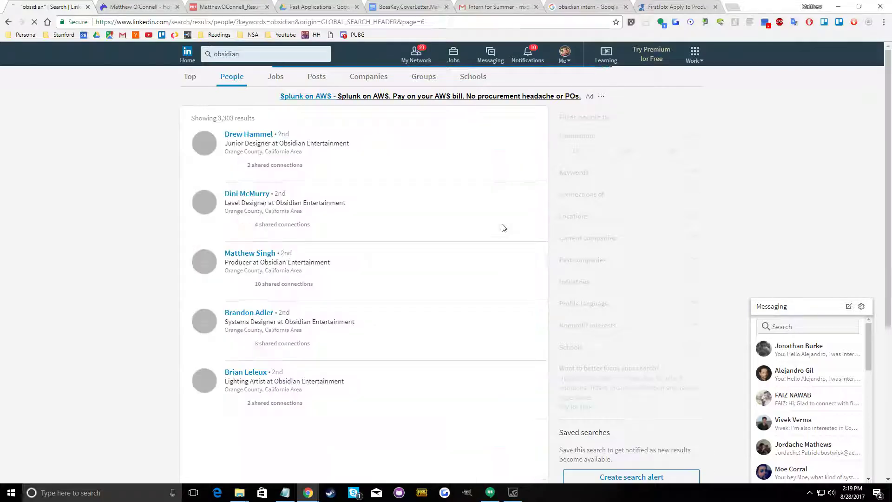
left_click(515, 141)
left_click(561, 293)
left_click(515, 200)
left_click(556, 291)
left_click(519, 263)
left_click(560, 291)
left_click(514, 319)
left_click(558, 293)
left_click(526, 381)
left_click(561, 293)
left_click(518, 439)
left_click(558, 293)
Send note-free invitations to the hiring contact, Artist, Gameplay Animator and Senior User Interface / Visual Designer on results page 6
scroll(534, 349, "down", 4)
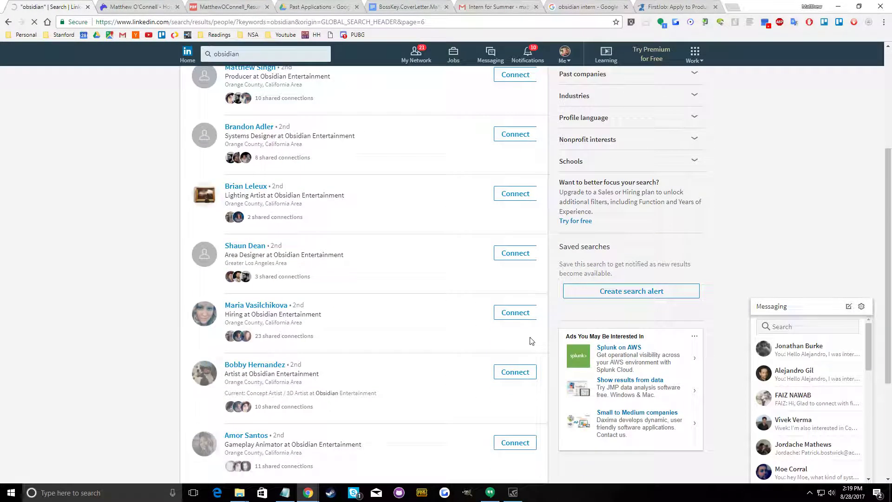
scroll(504, 279, "down", 4)
left_click(520, 141)
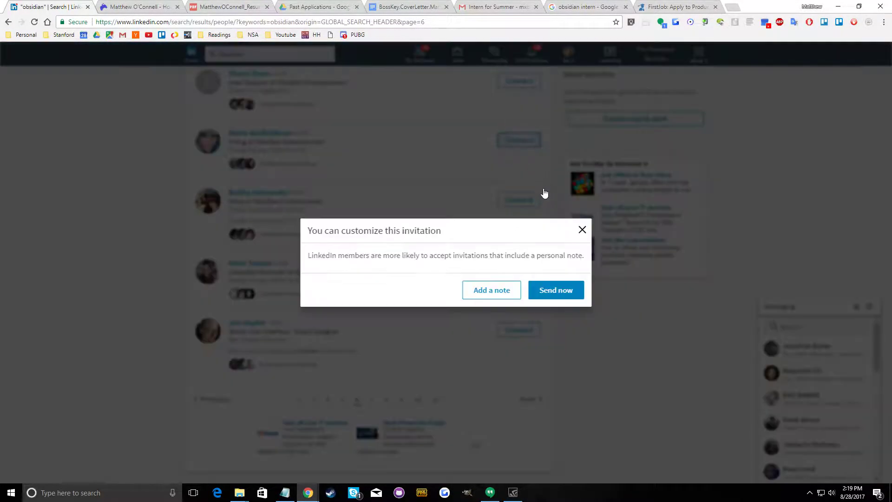
left_click(546, 290)
left_click(521, 200)
left_click(547, 291)
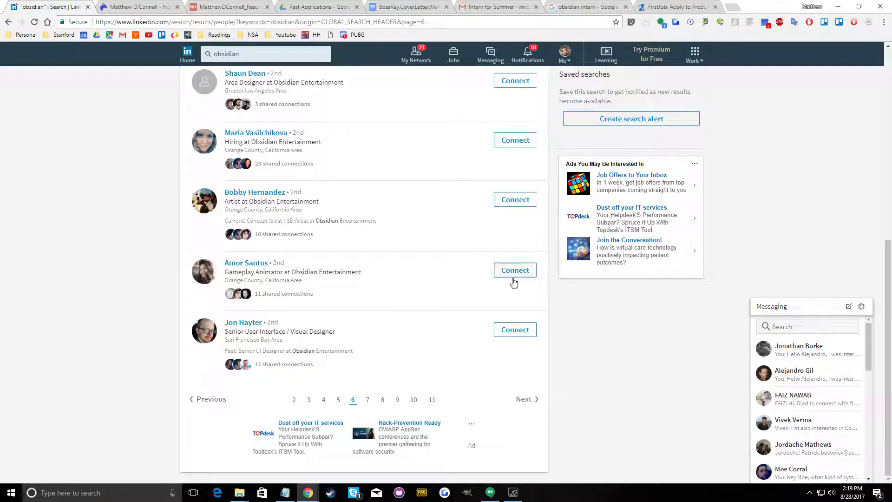
left_click(515, 270)
left_click(547, 291)
left_click(518, 324)
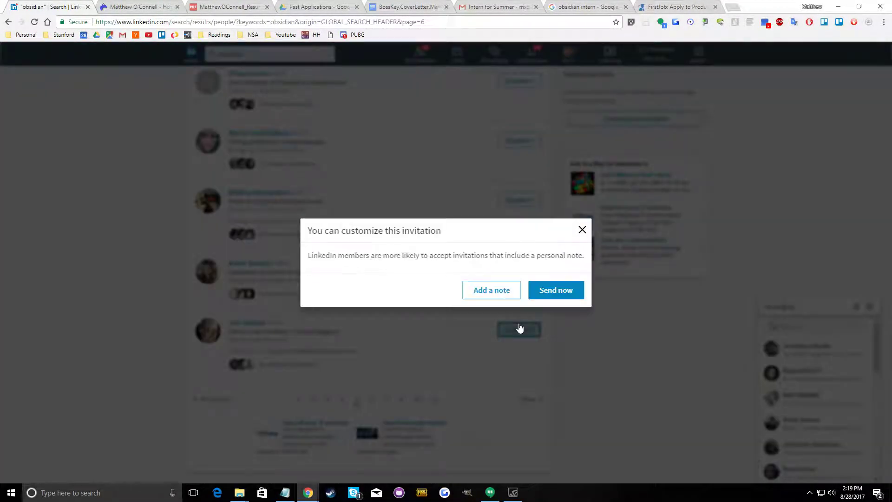
left_click(551, 291)
Open results page 7 and invite the former Lead Designer, the Studio Production Director and the two Obsidian artists without a note
left_click(366, 400)
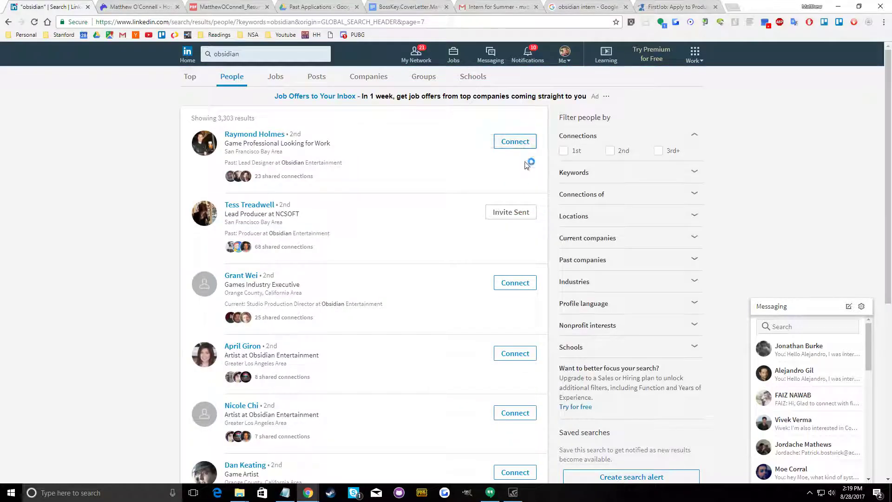
left_click(517, 141)
left_click(553, 293)
scroll(509, 150, "down", 3)
left_click(510, 150)
left_click(556, 290)
left_click(525, 216)
left_click(533, 300)
left_click(529, 273)
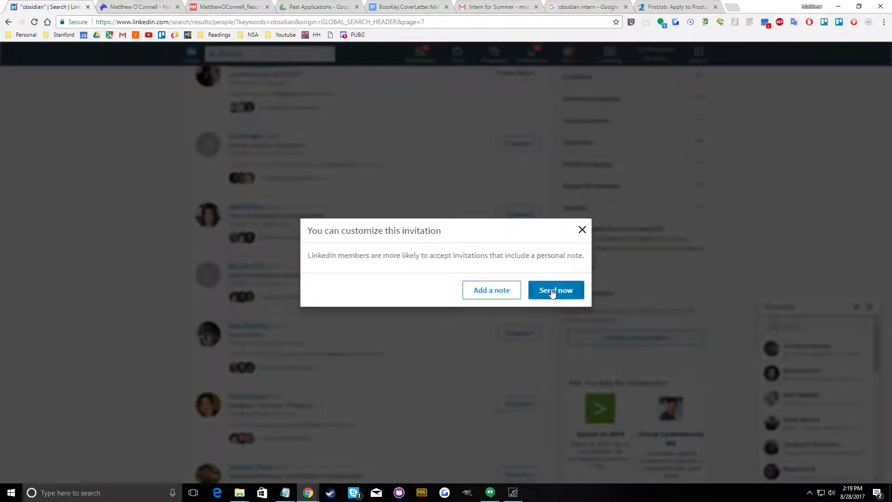
Invite the Senior Environment Artist and the Designer / Director / Producer on results page 7 without a note
left_click(527, 403)
left_click(556, 290)
scroll(520, 343, "down", 4)
left_click(520, 153)
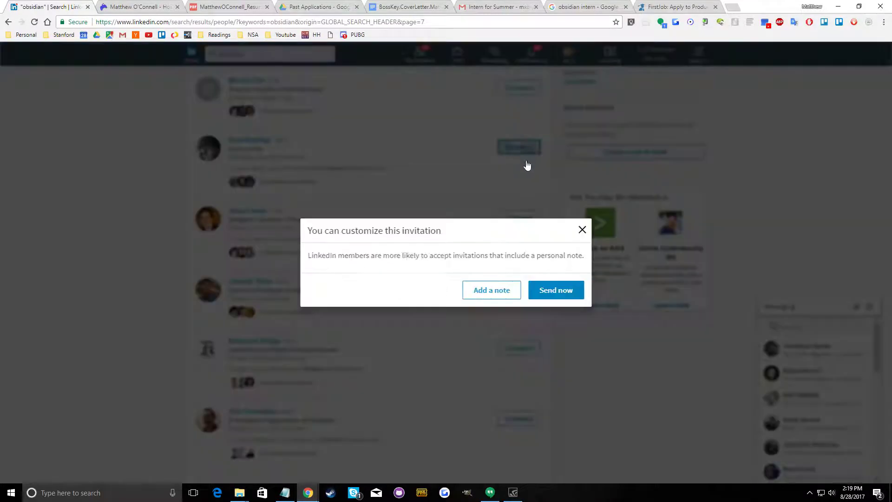
left_click(556, 290)
left_click(523, 221)
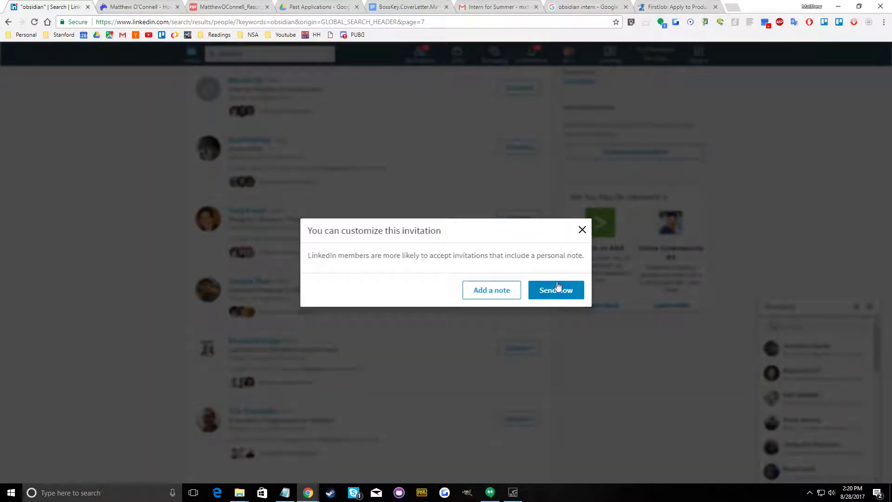
left_click(530, 290)
Send note-free invitations to the Technical Producer, Lead Artist and Sr Graphics Programmer at the end of results page 7
left_click(514, 287)
left_click(553, 292)
left_click(519, 347)
left_click(523, 417)
left_click(539, 293)
scroll(517, 344, "down", 3)
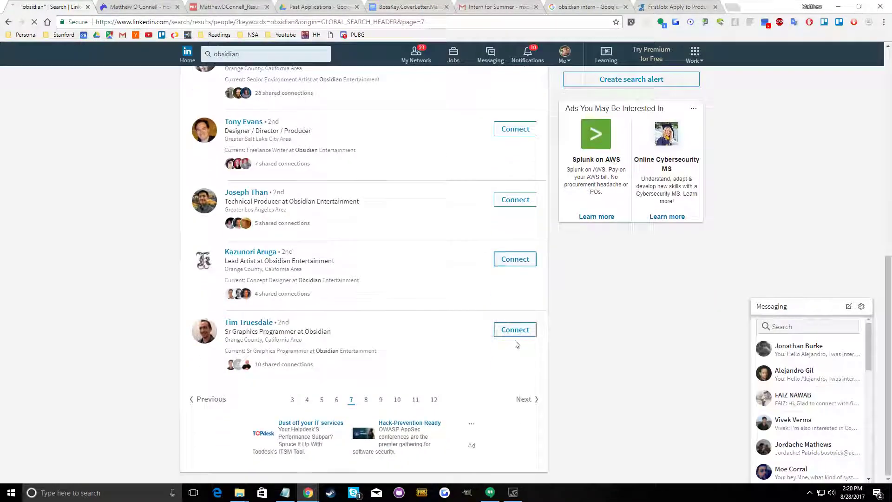
Check the studio list in Notepad and accept every incoming connection invitation shown on LinkedIn's My Network page
left_click(288, 494)
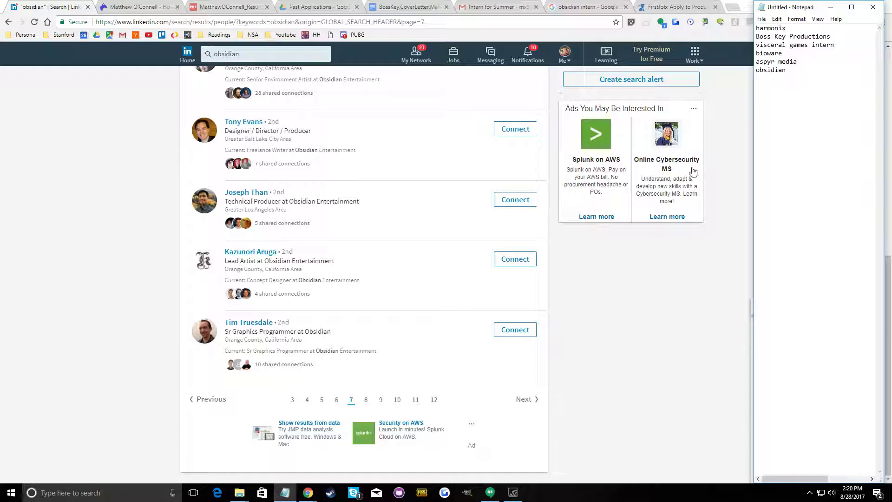
left_click(649, 355)
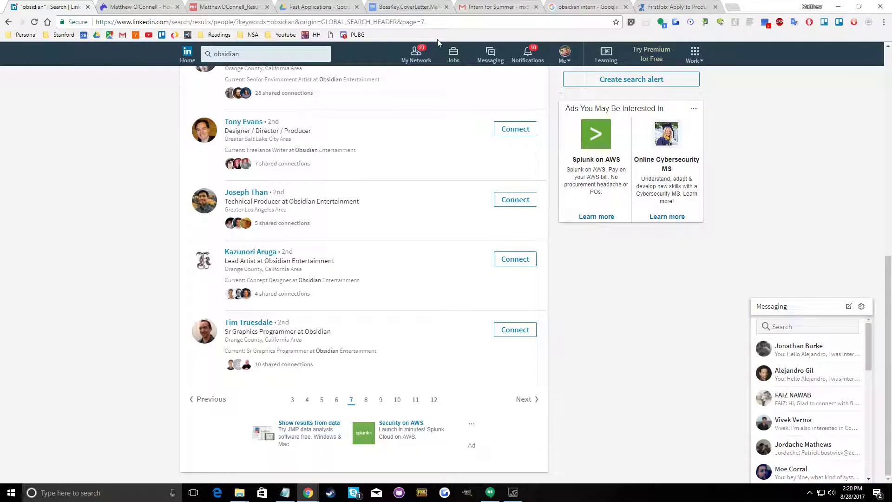
left_click(417, 54)
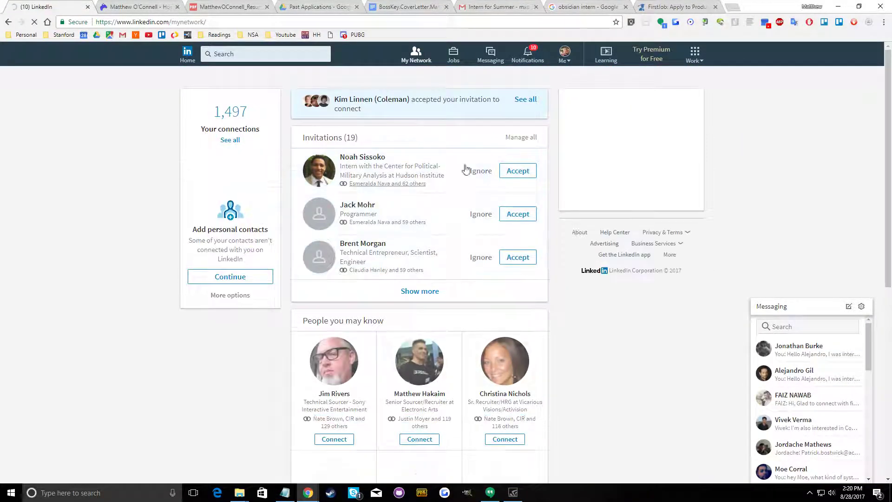
left_click(520, 171)
left_click(520, 169)
left_click(519, 169)
left_click(519, 170)
left_click(519, 169)
left_click(519, 169)
left_click(519, 168)
left_click(520, 169)
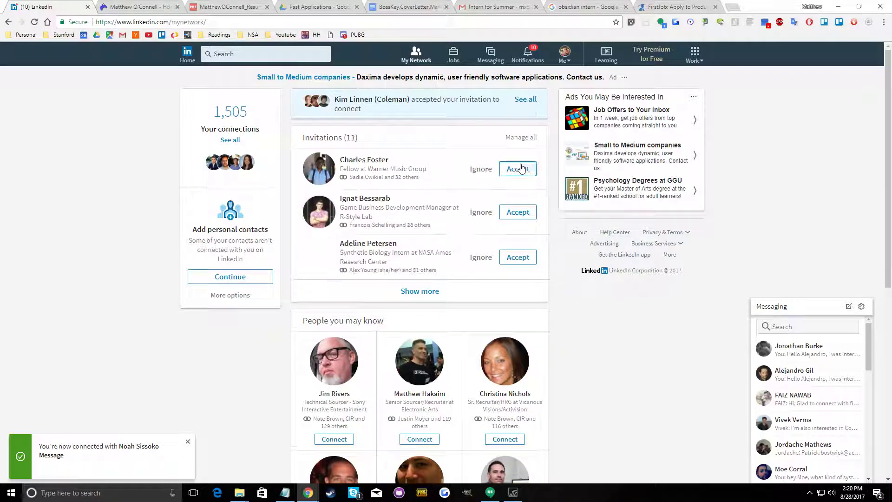
left_click(519, 169)
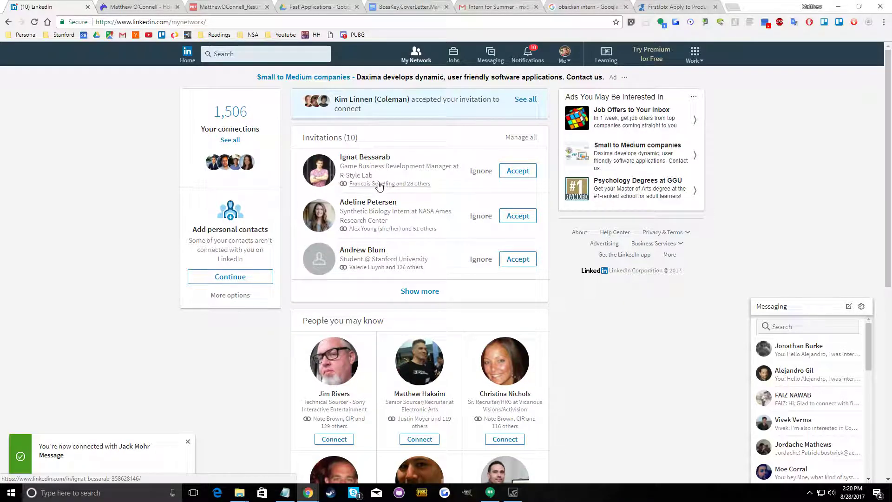
left_click(519, 170)
left_click(519, 170)
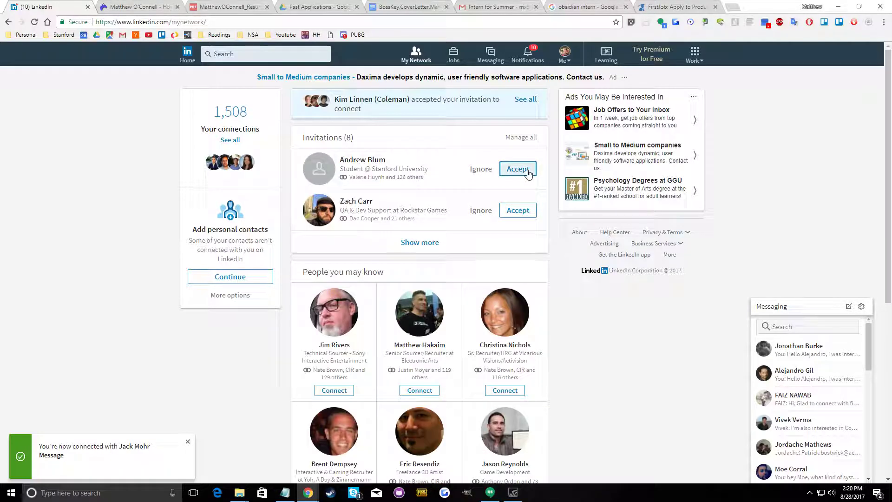
left_click(517, 169)
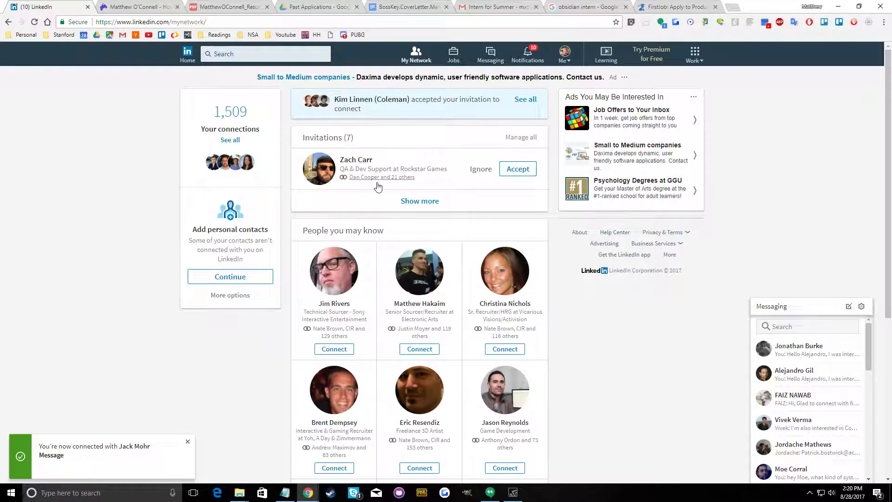
left_click(518, 169)
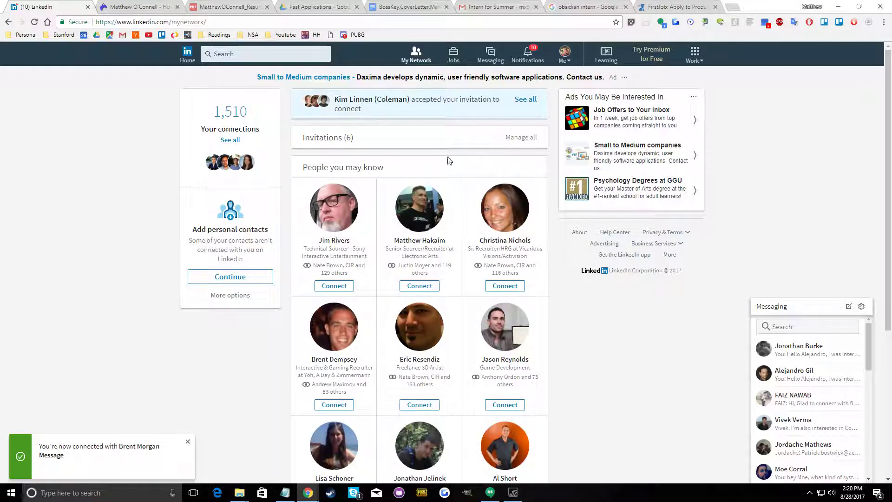
Send connection requests to the suggested Sony, Electronic Arts and Vicarious Visions recruiters under People you may know
scroll(446, 163, "down", 3)
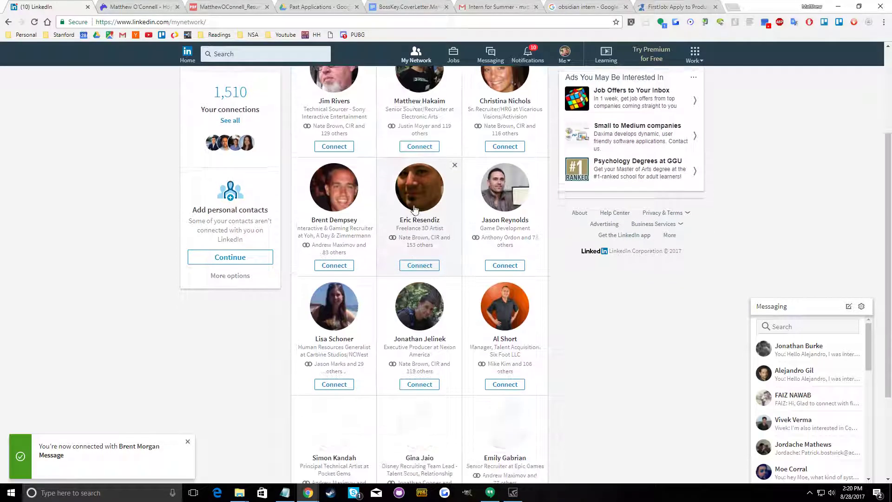
left_click(346, 152)
left_click(346, 152)
left_click(346, 152)
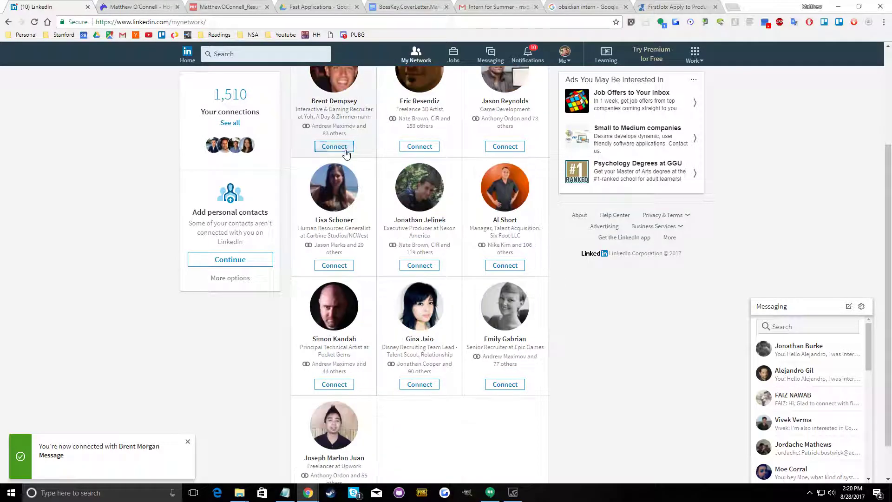
Invite the suggested Freelance 3D Artist from the profile page without adding a note
left_click(345, 150)
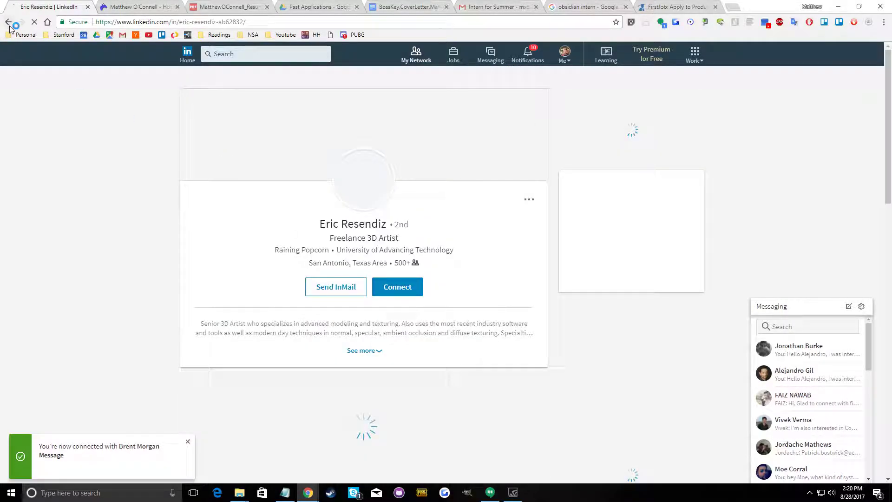
left_click(418, 292)
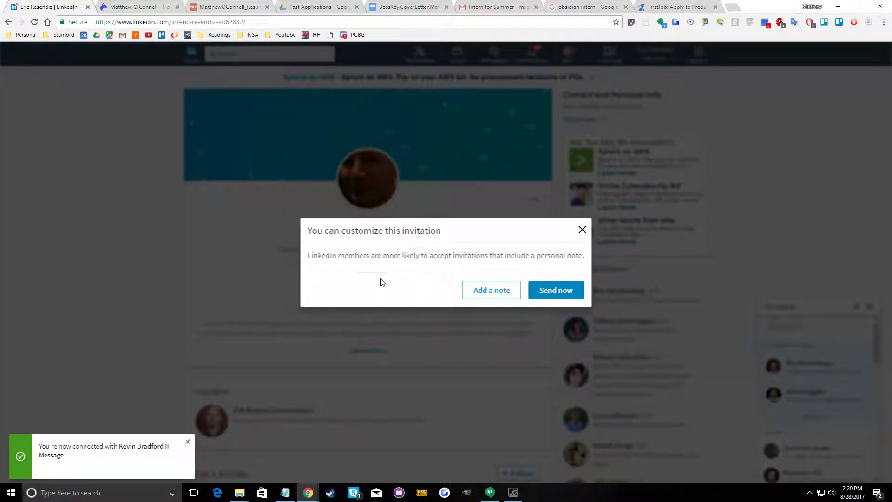
left_click(552, 291)
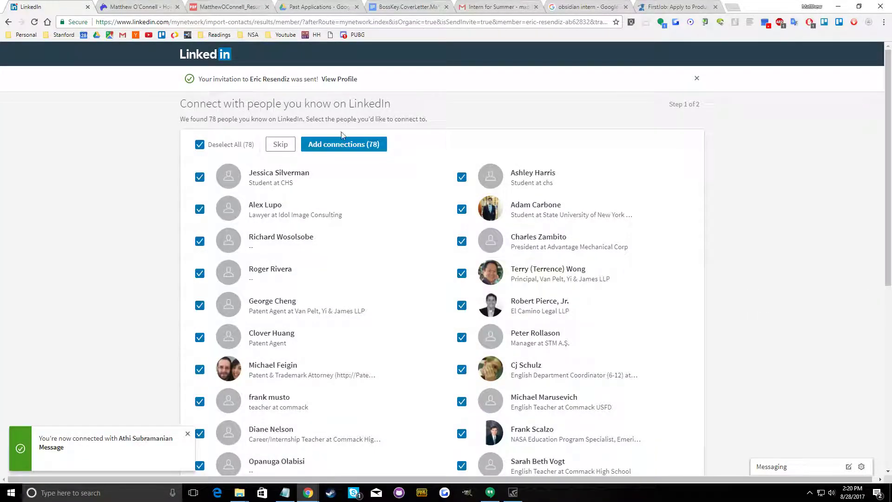
Look through the suggested contacts and return to the home feed without adding any of them
scroll(333, 174, "down", 5)
scroll(341, 186, "up", 5)
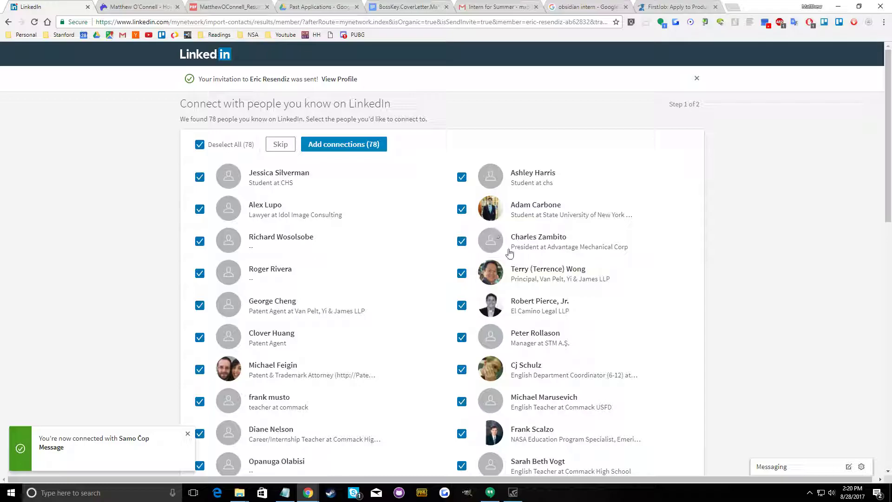
scroll(492, 286, "down", 4)
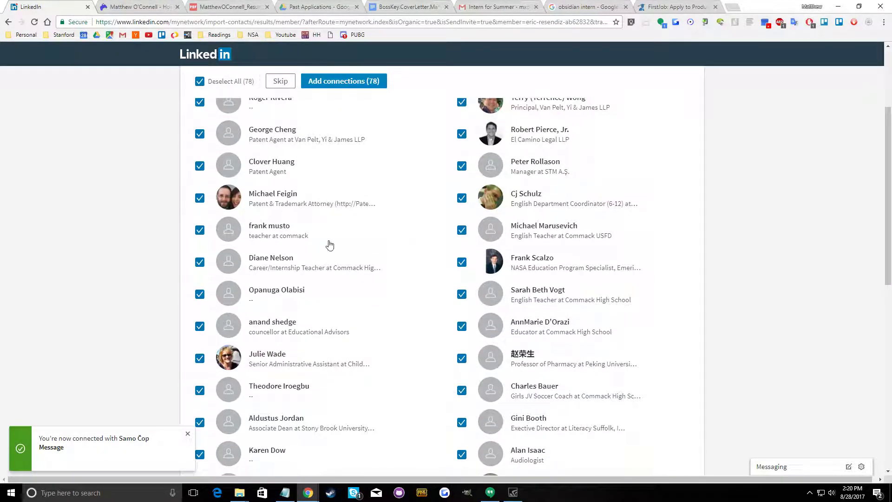
scroll(342, 248, "down", 2)
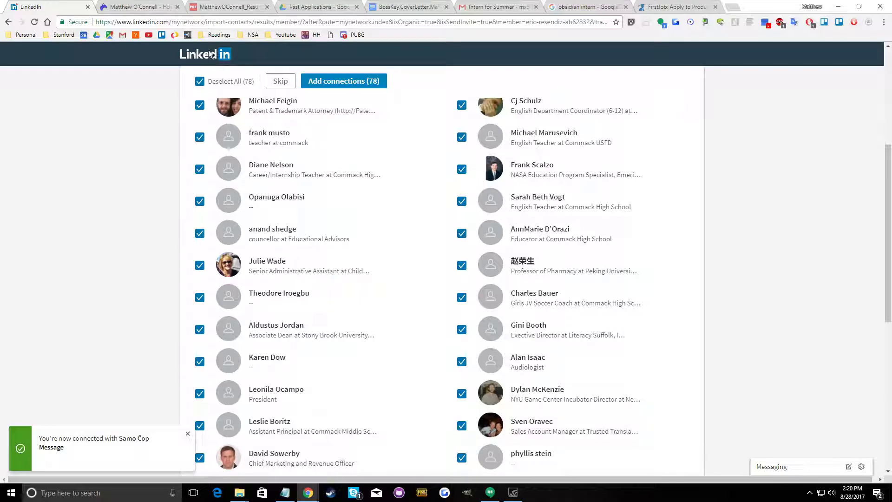
left_click(210, 54)
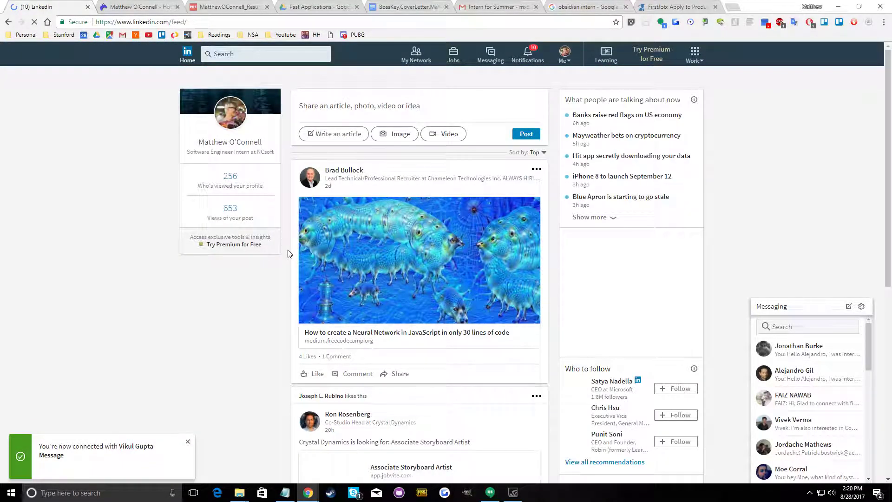
Review the notifications and try to connect with the contact who just joined LinkedIn
scroll(278, 249, "down", 5)
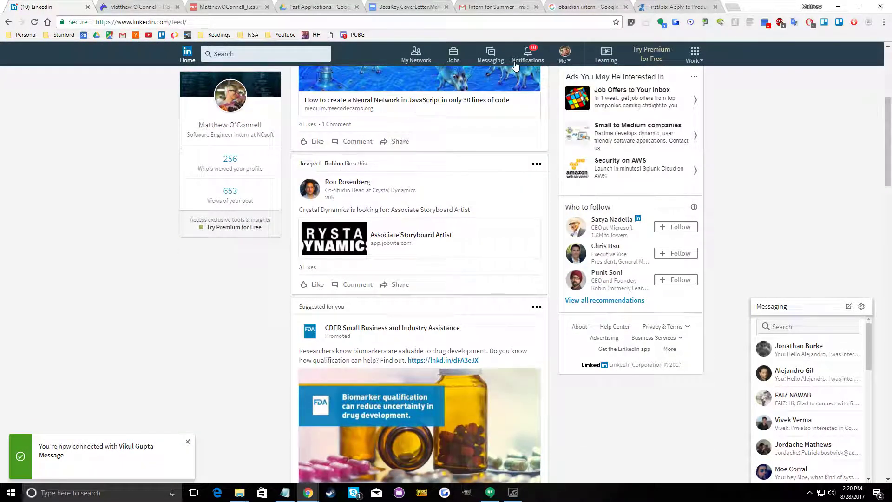
left_click(527, 55)
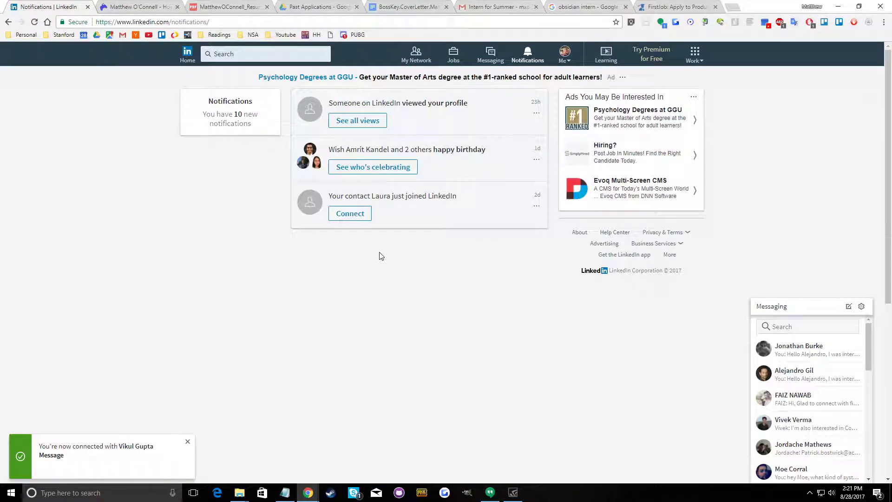
scroll(381, 251, "down", 8)
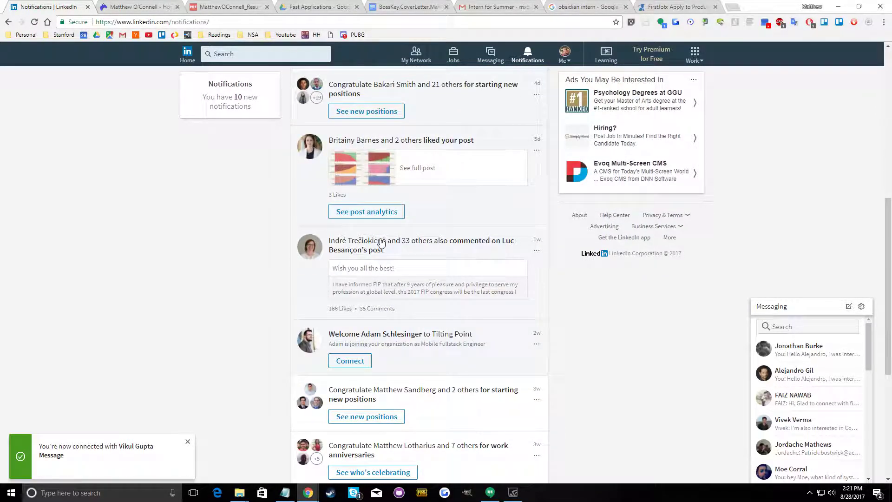
scroll(381, 242, "down", 3)
scroll(385, 239, "up", 11)
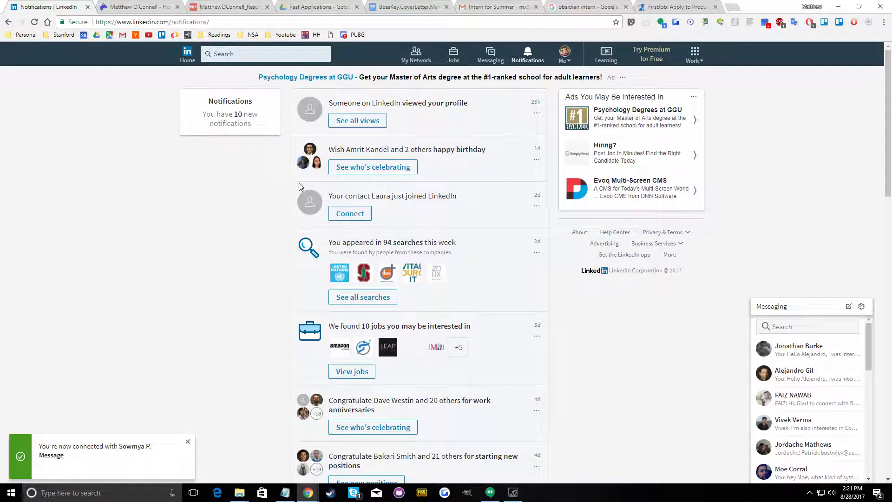
left_click(352, 212)
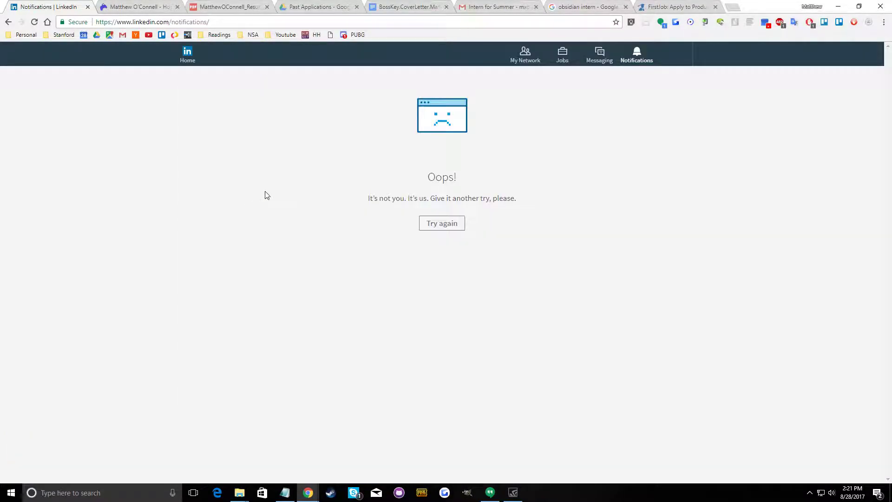
Close the LinkedIn page and the Notepad studio list, discarding the unsaved text
left_click(88, 7)
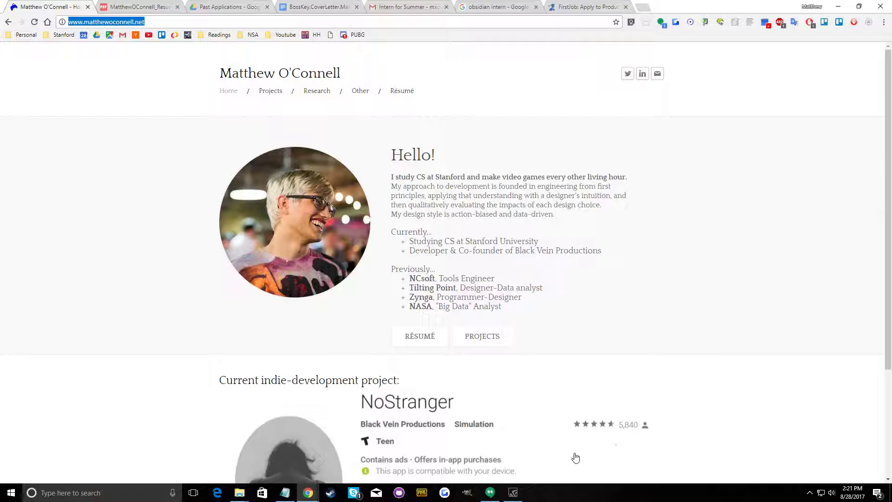
left_click(284, 493)
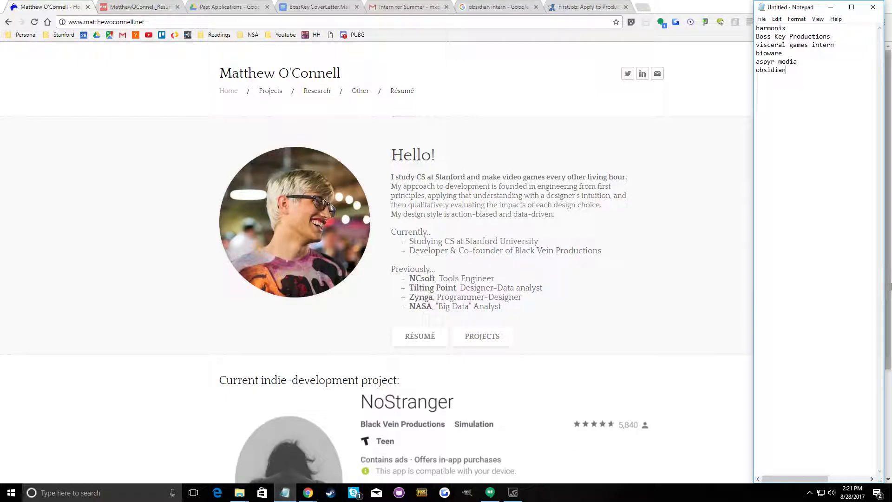
left_click(869, 8)
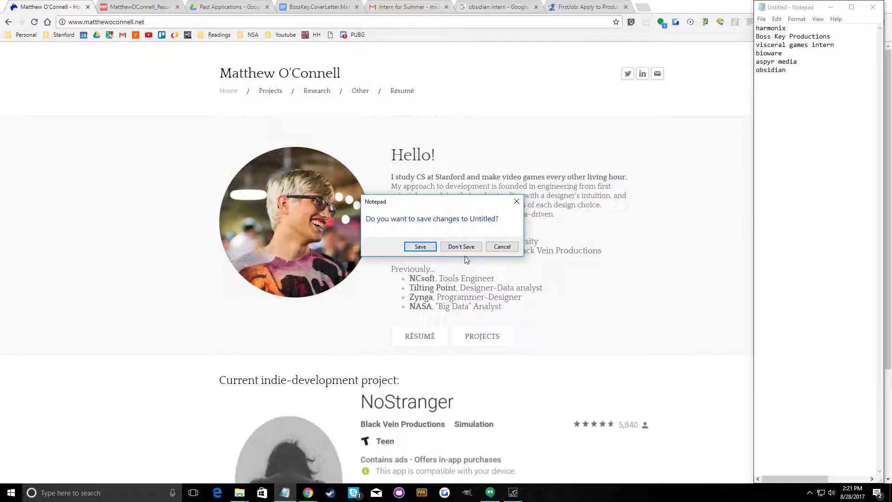
left_click(499, 248)
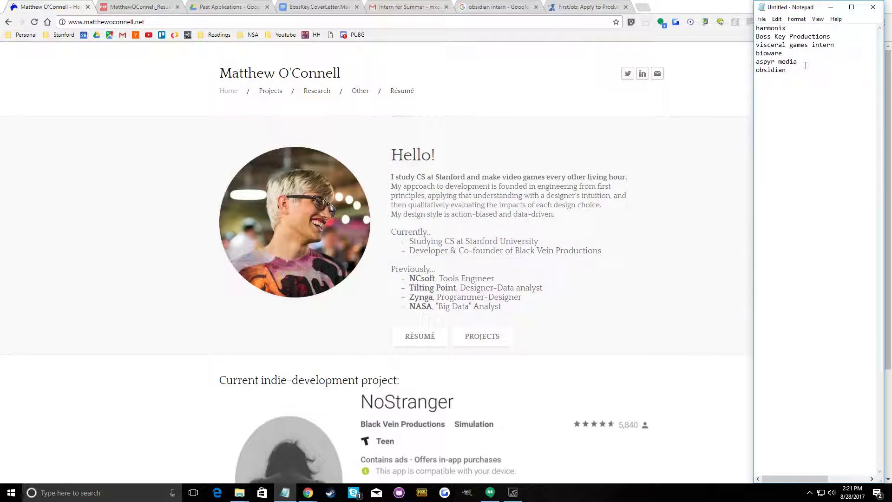
left_click(795, 77)
left_click(872, 7)
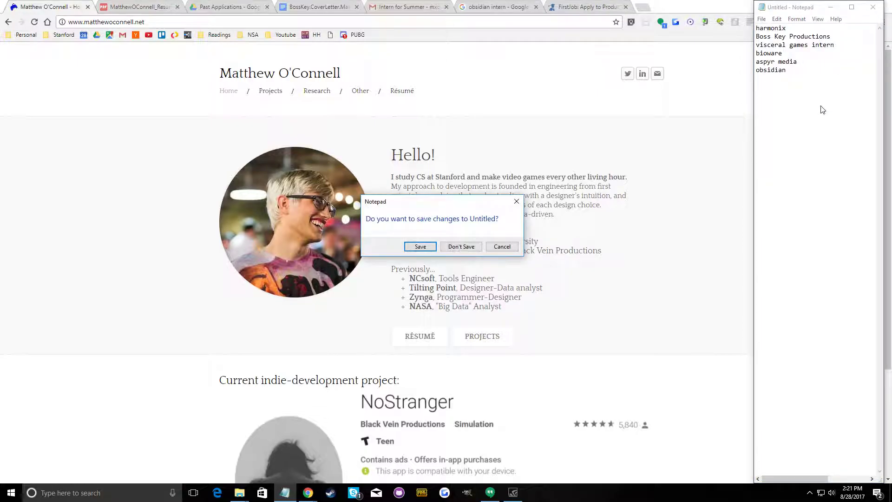
left_click(516, 201)
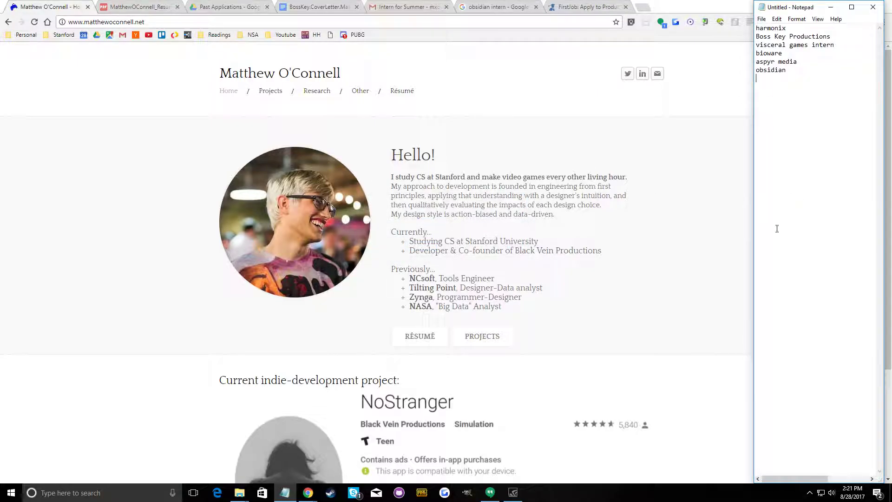
left_click(873, 7)
left_click(467, 250)
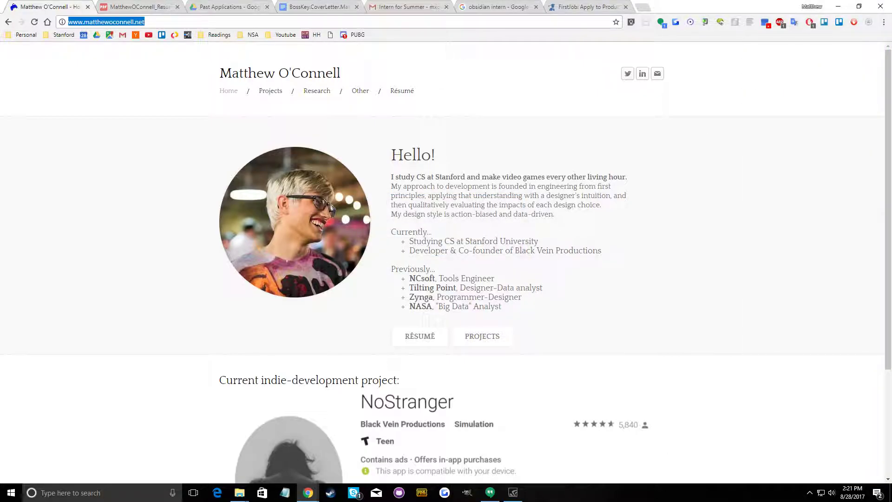
Bring up the GeForce Experience overlay that holds the screen recording controls
left_click(512, 493)
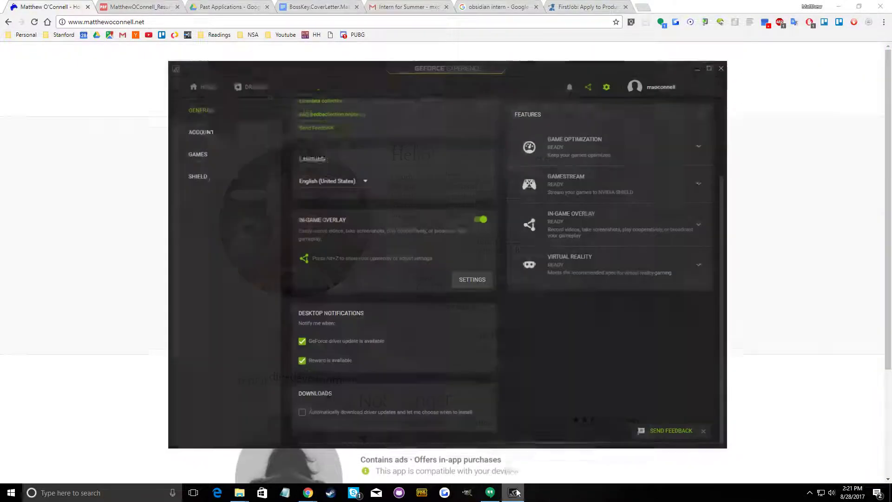
left_click(698, 62)
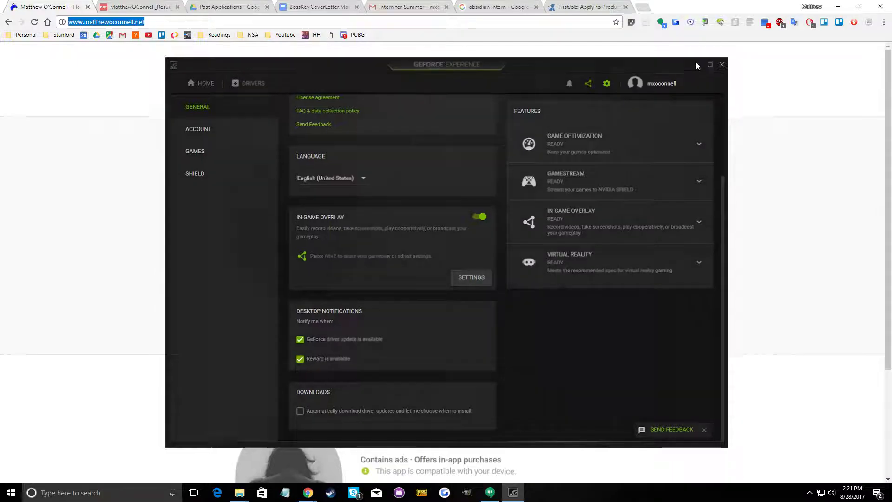
left_click(881, 496)
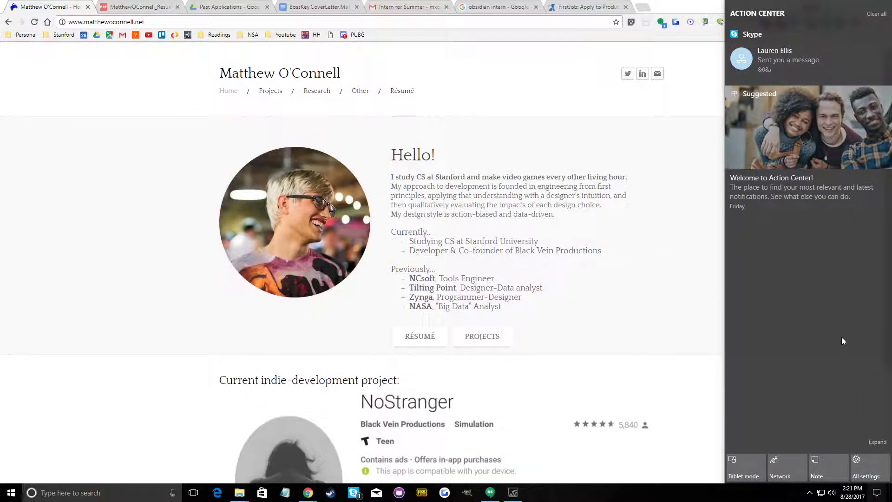
right_click(876, 493)
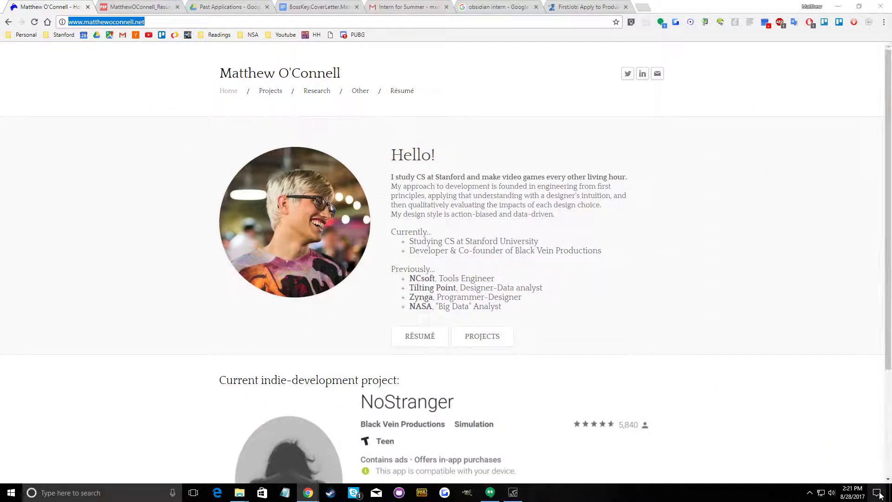
left_click(785, 406)
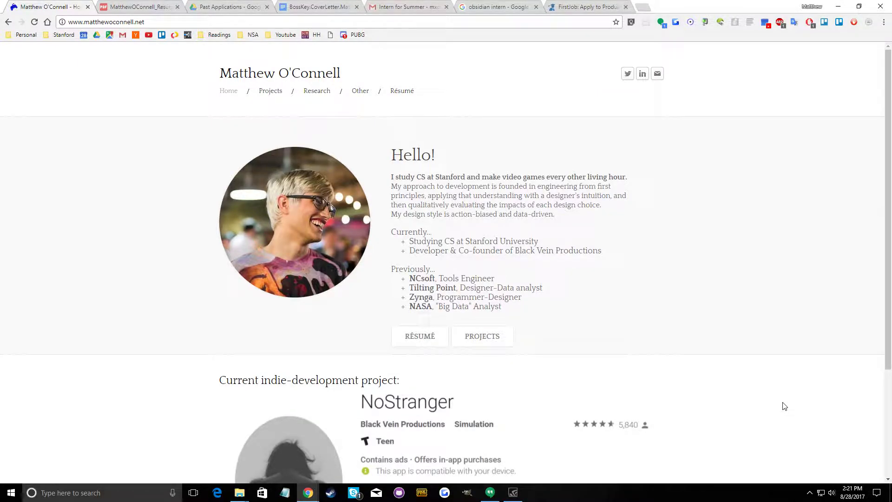
key("alt+z")
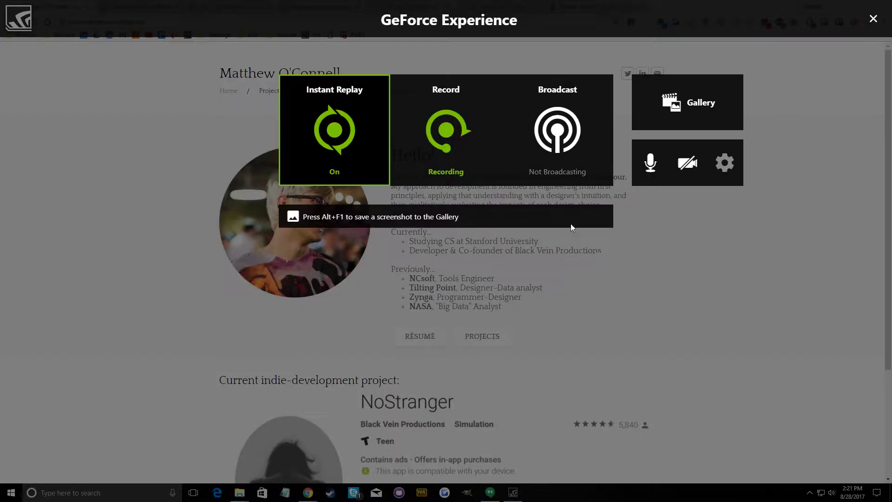